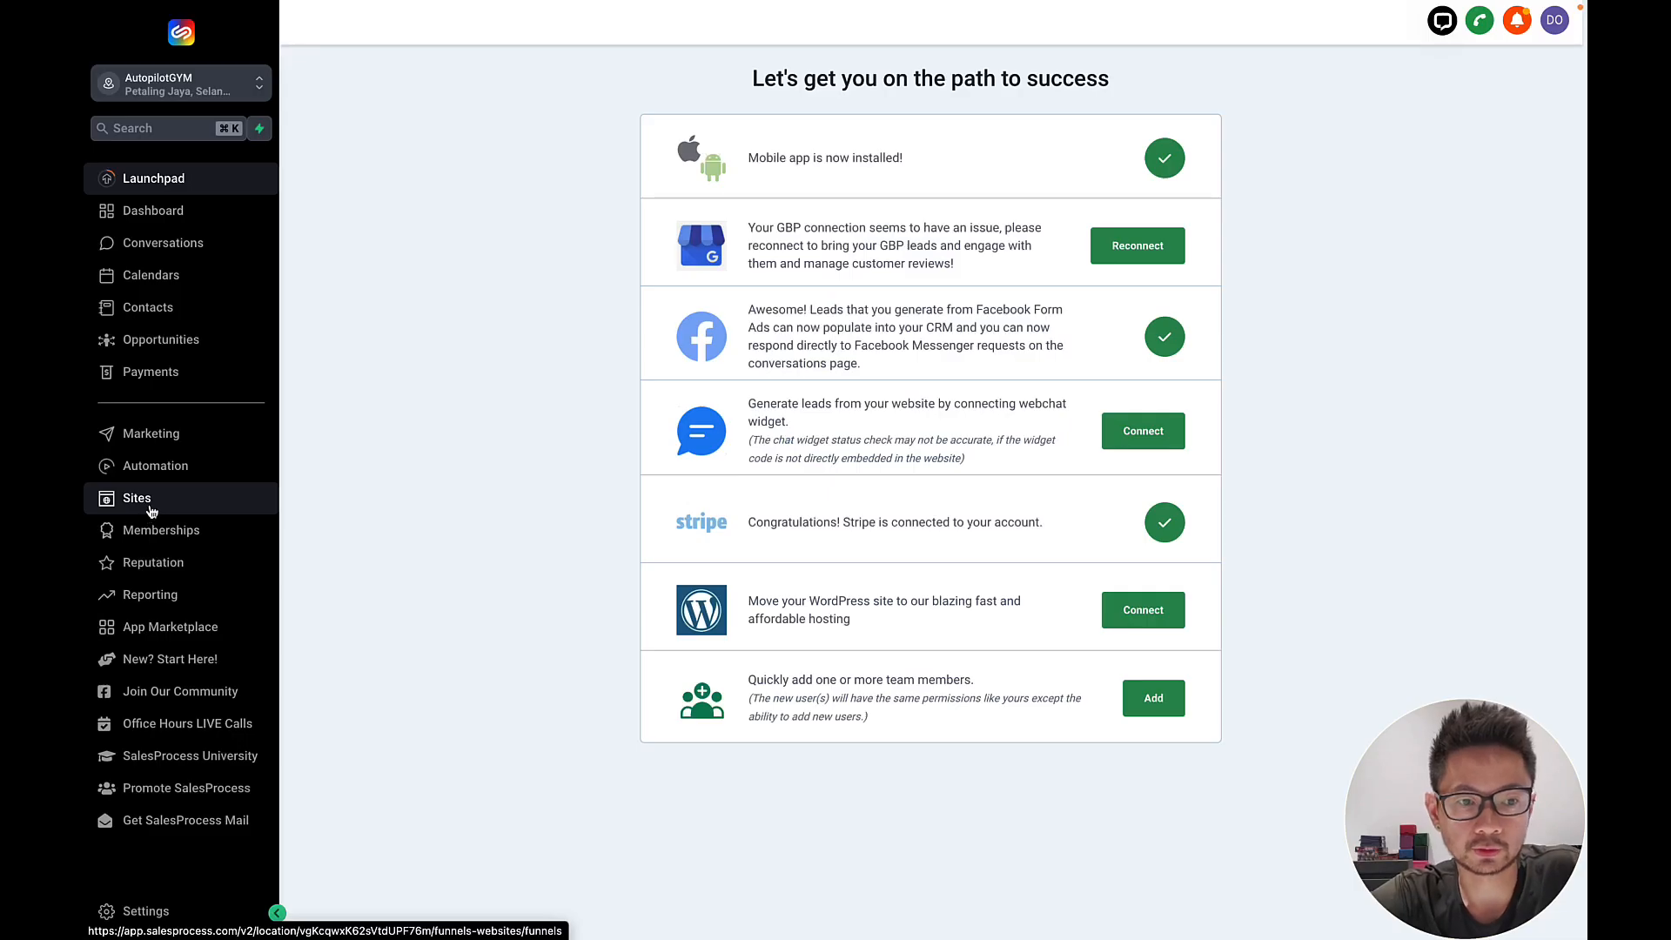
From Sites > Forms > Builder, create a new blank form from scratch, opening 'Form 31'.
click(151, 511)
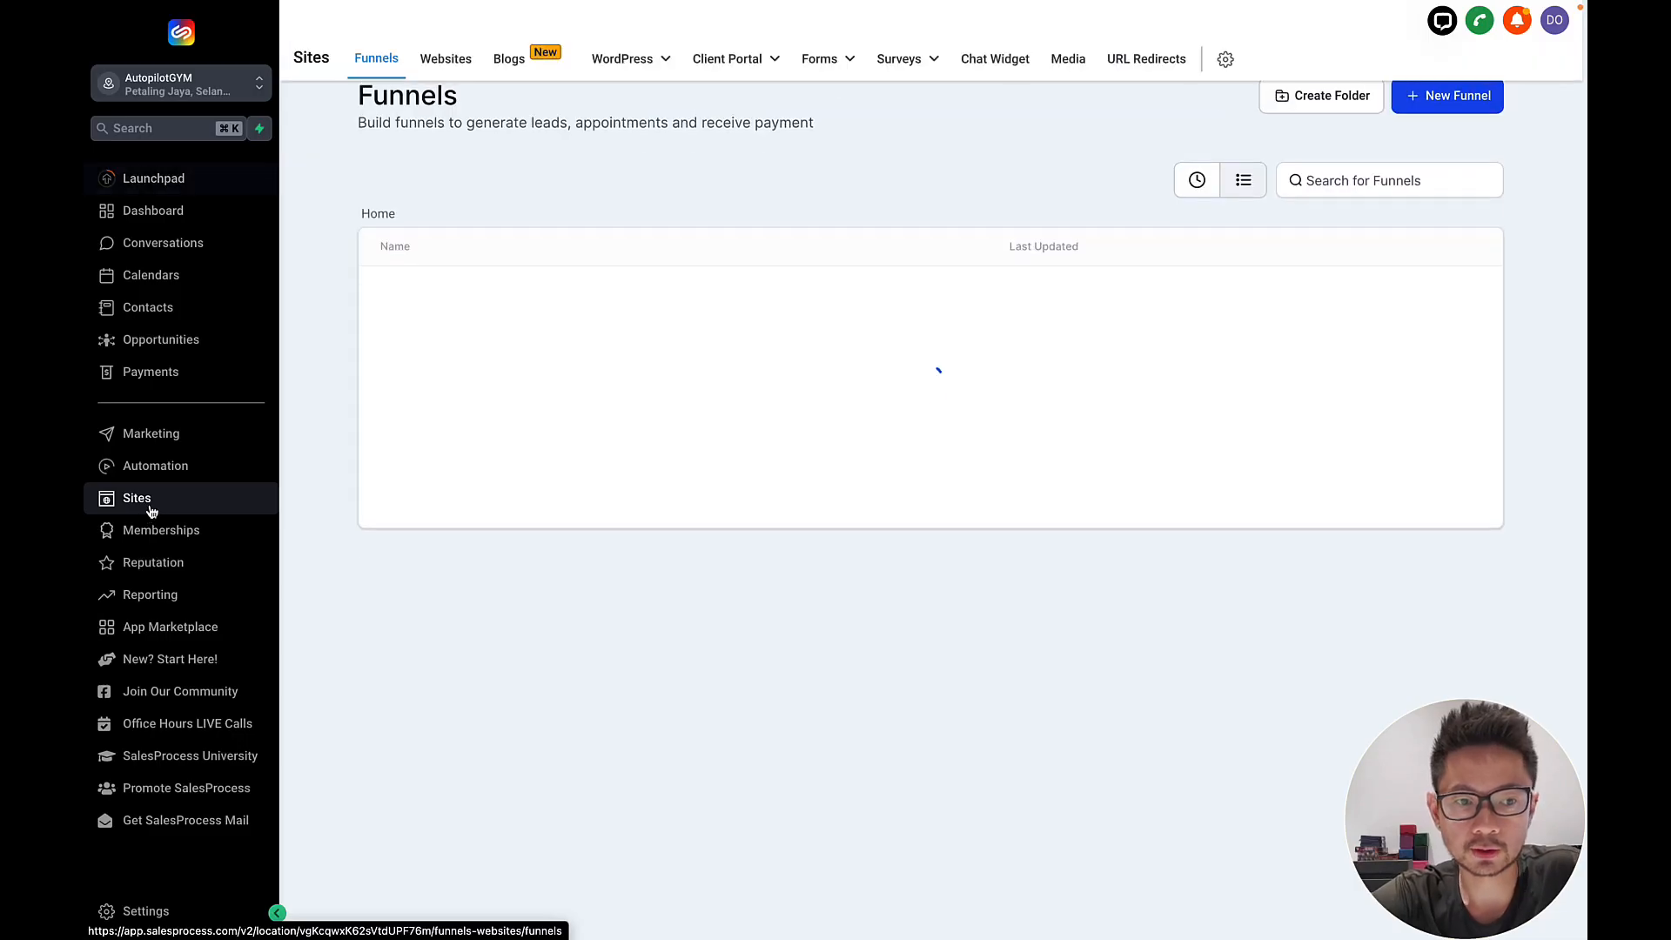
mouse_move(823, 54)
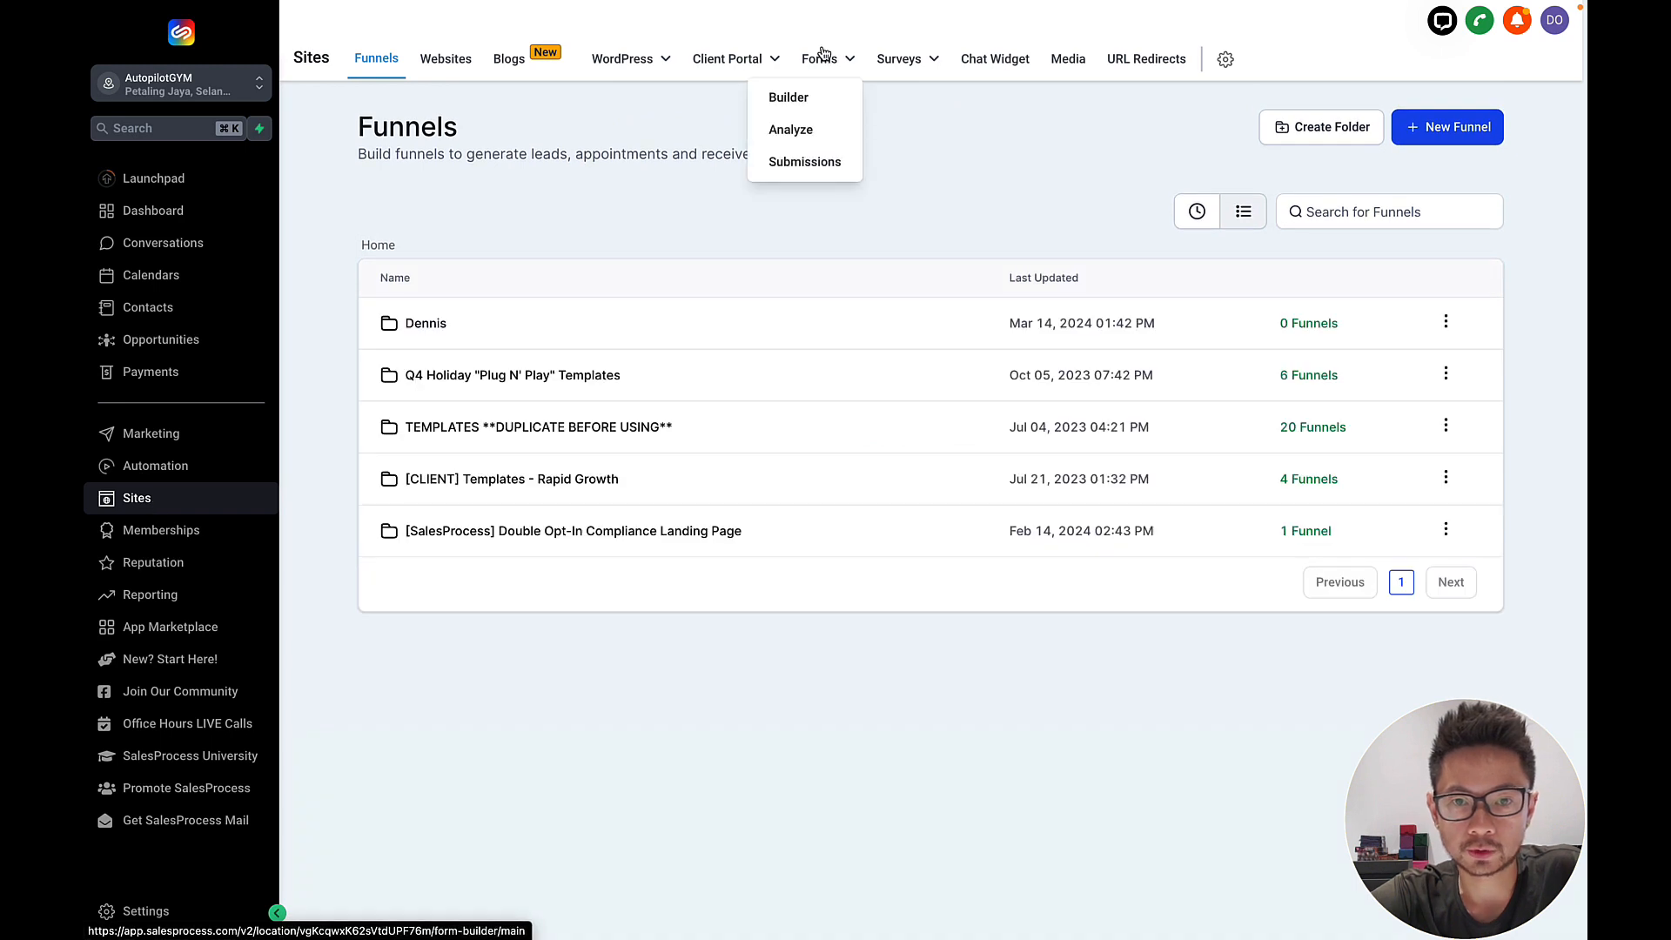
click(799, 105)
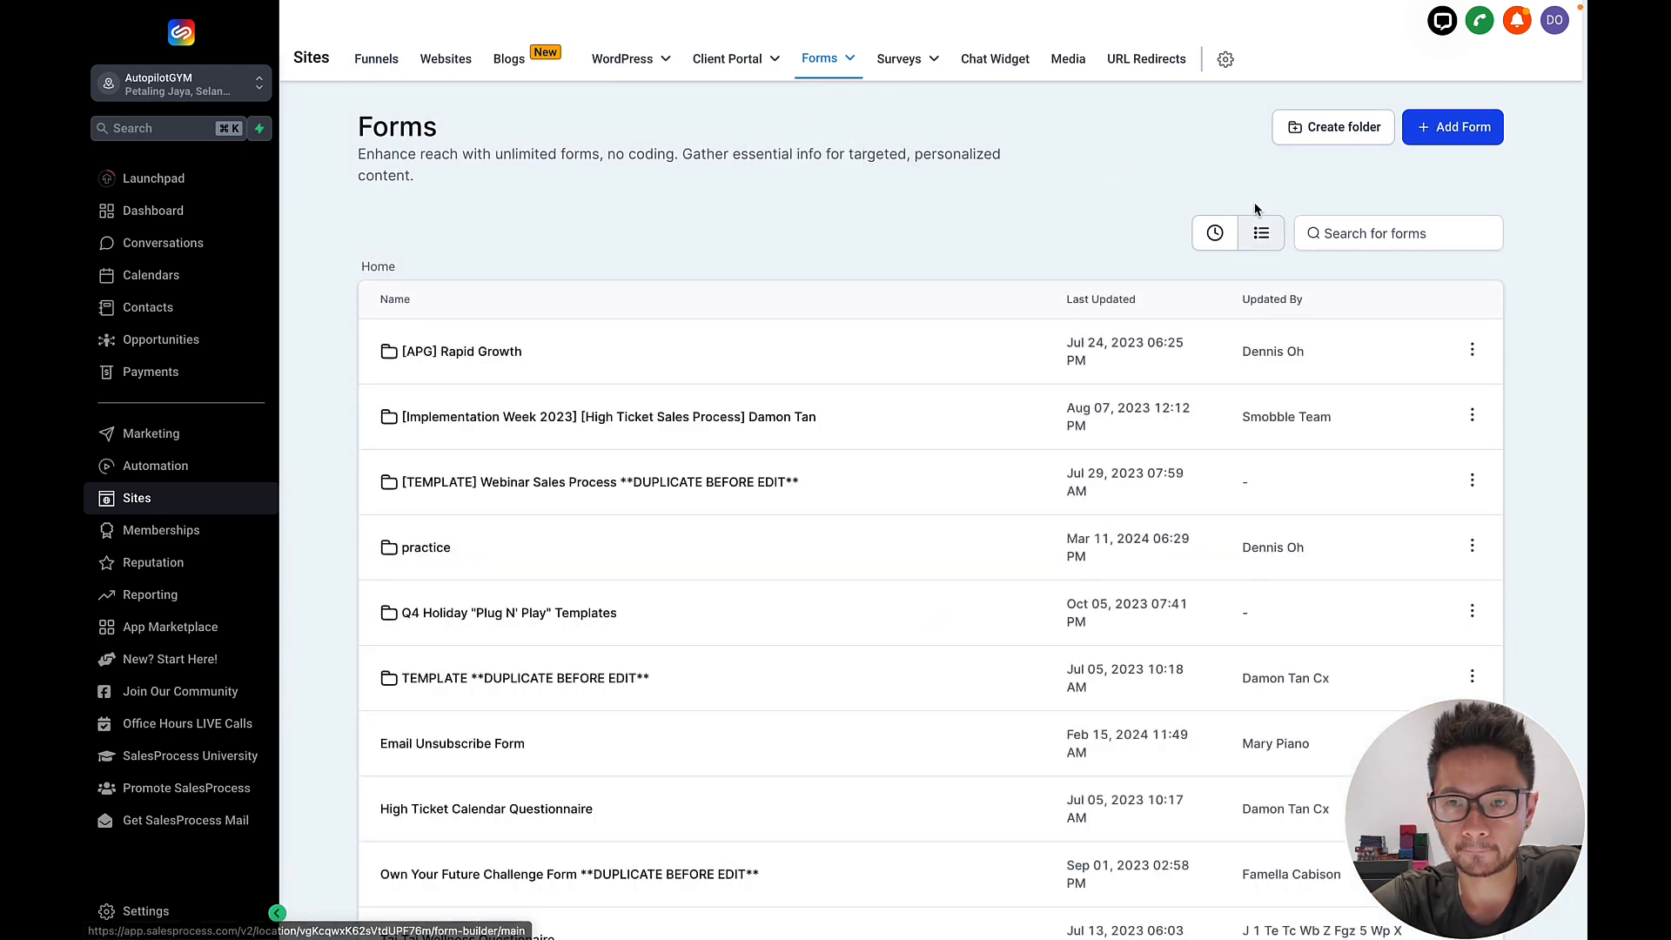
click(1434, 136)
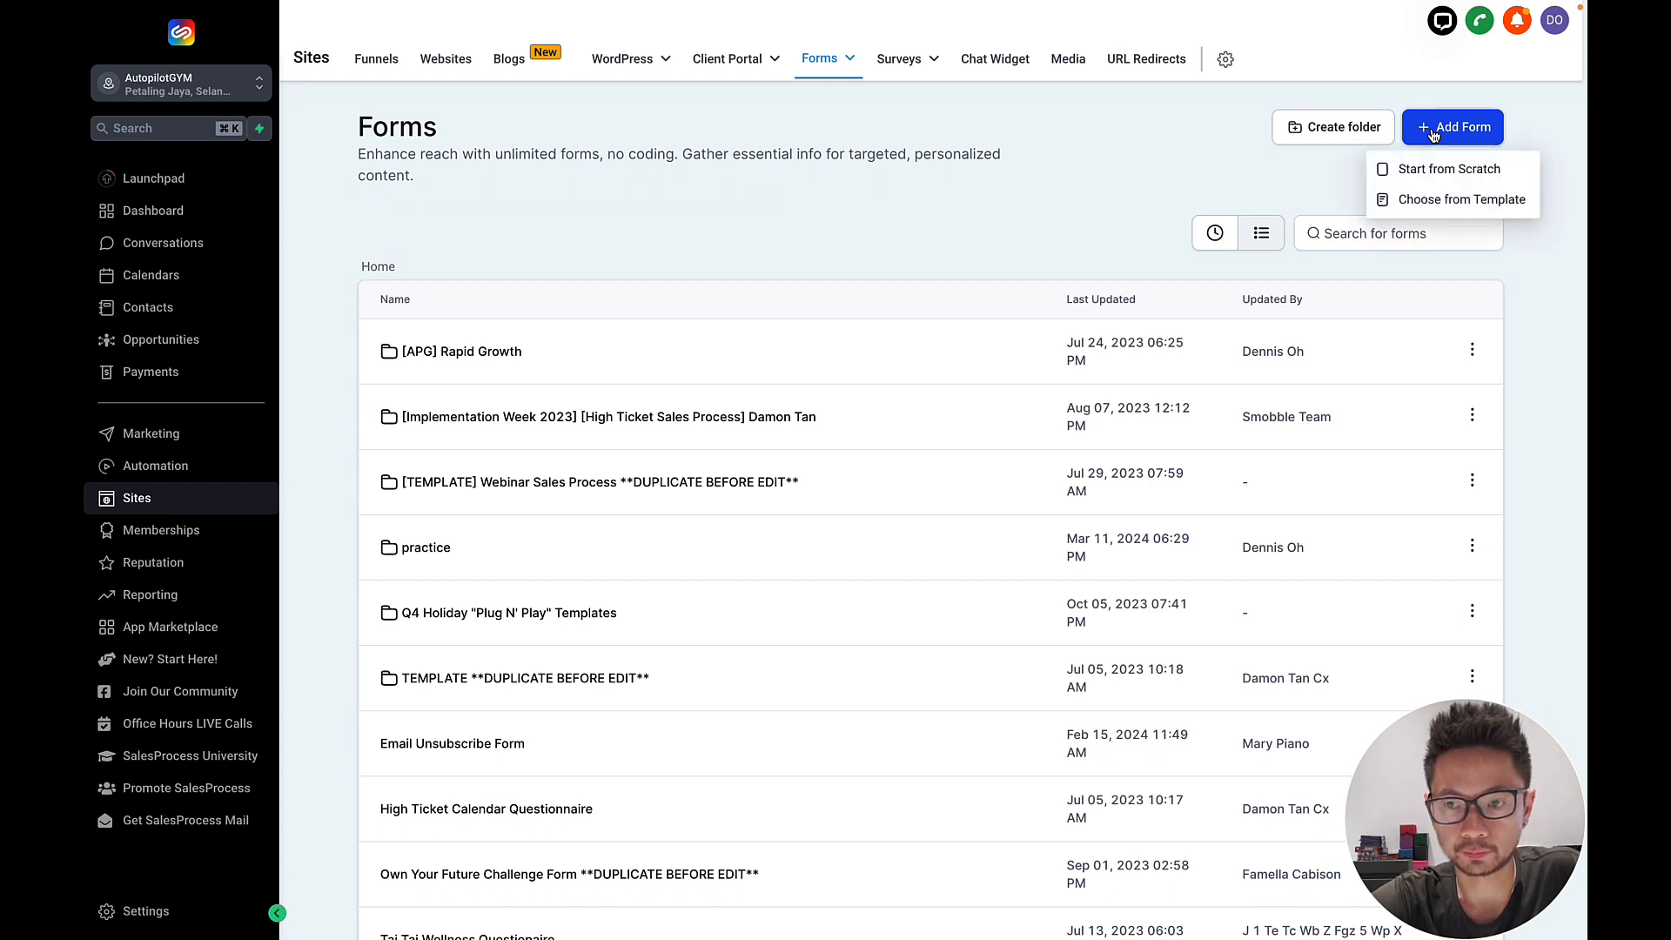
click(1425, 173)
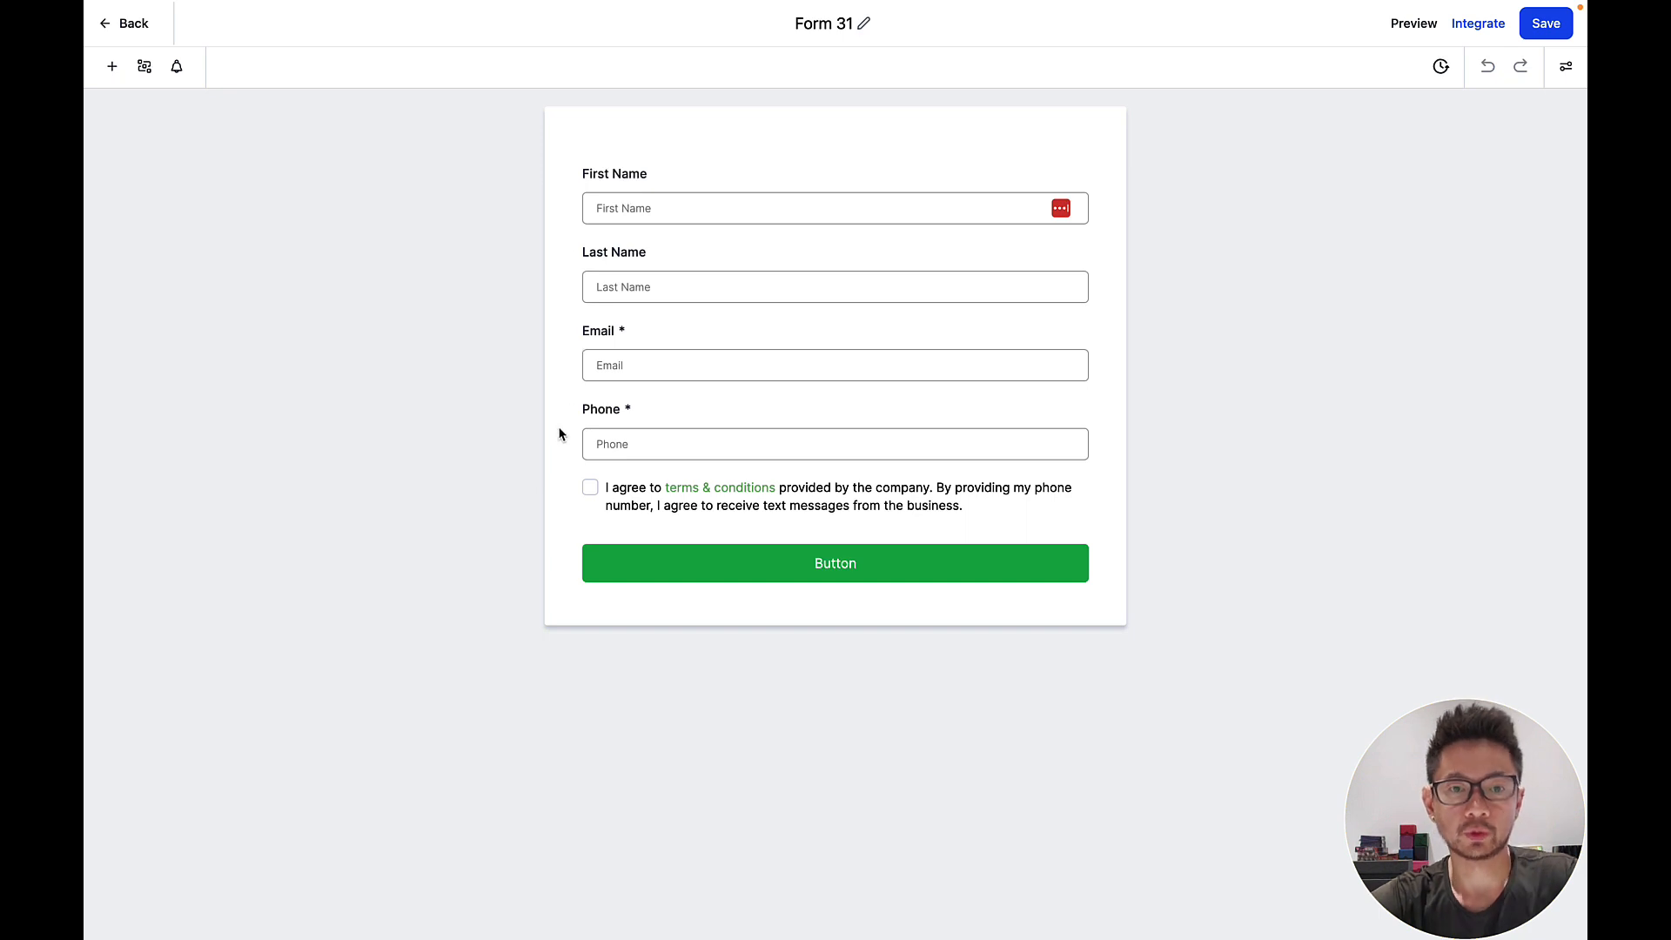
Edit the form's title at the top, entering 'ffeffee'.
click(853, 25)
text(ffeffee)
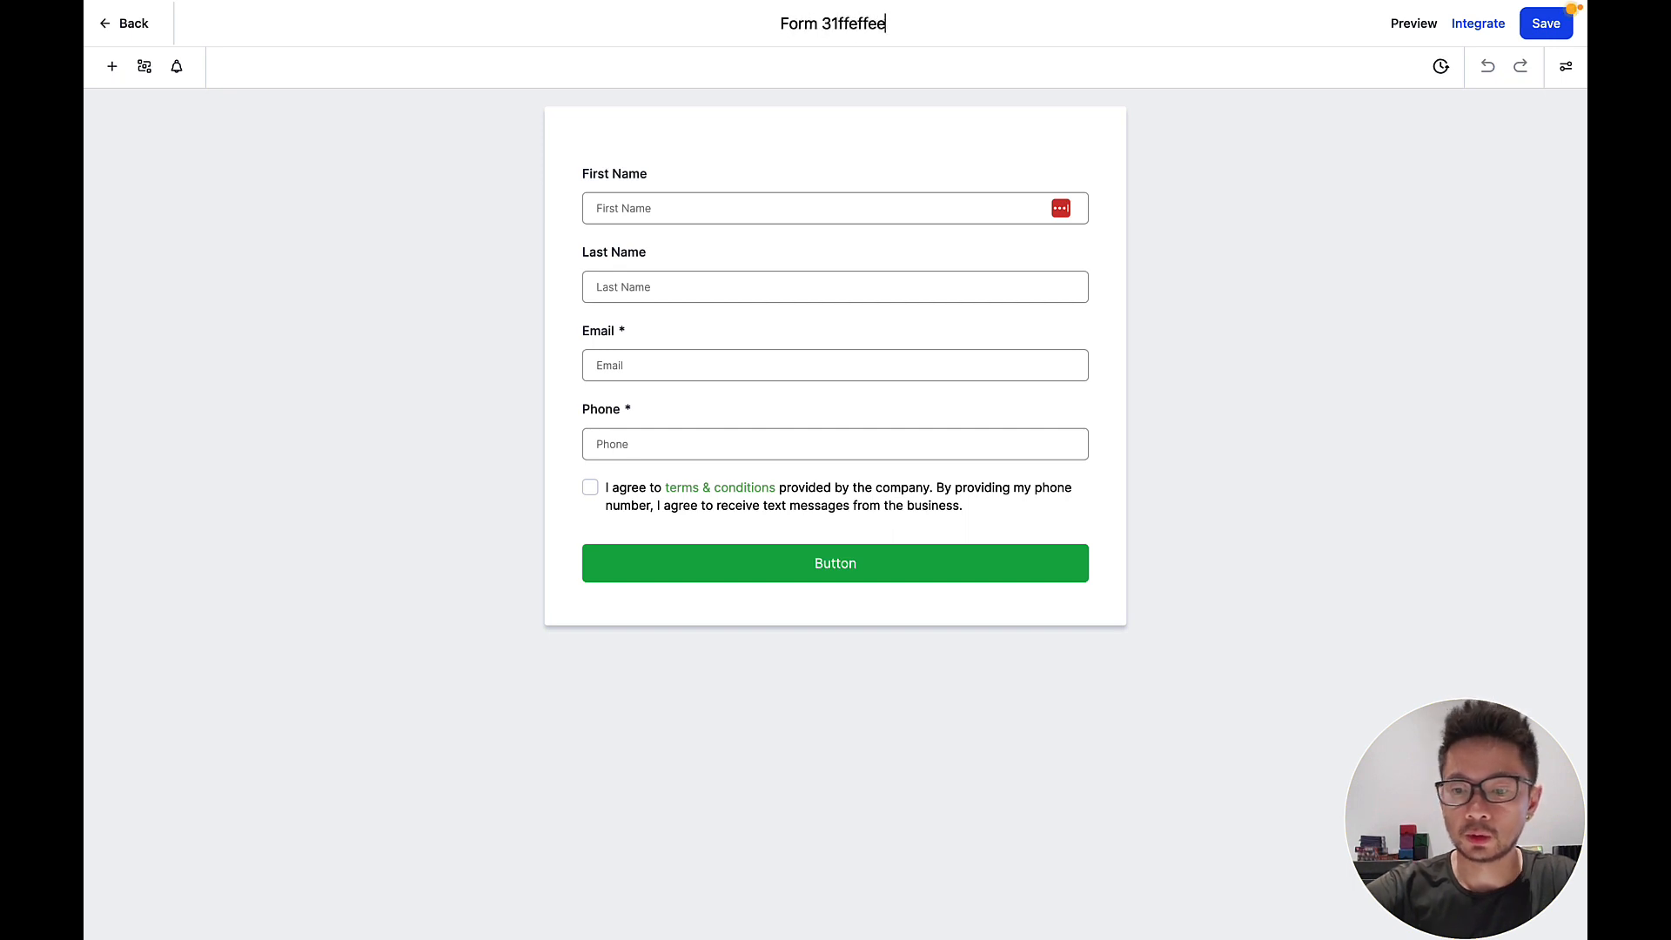
key(Return)
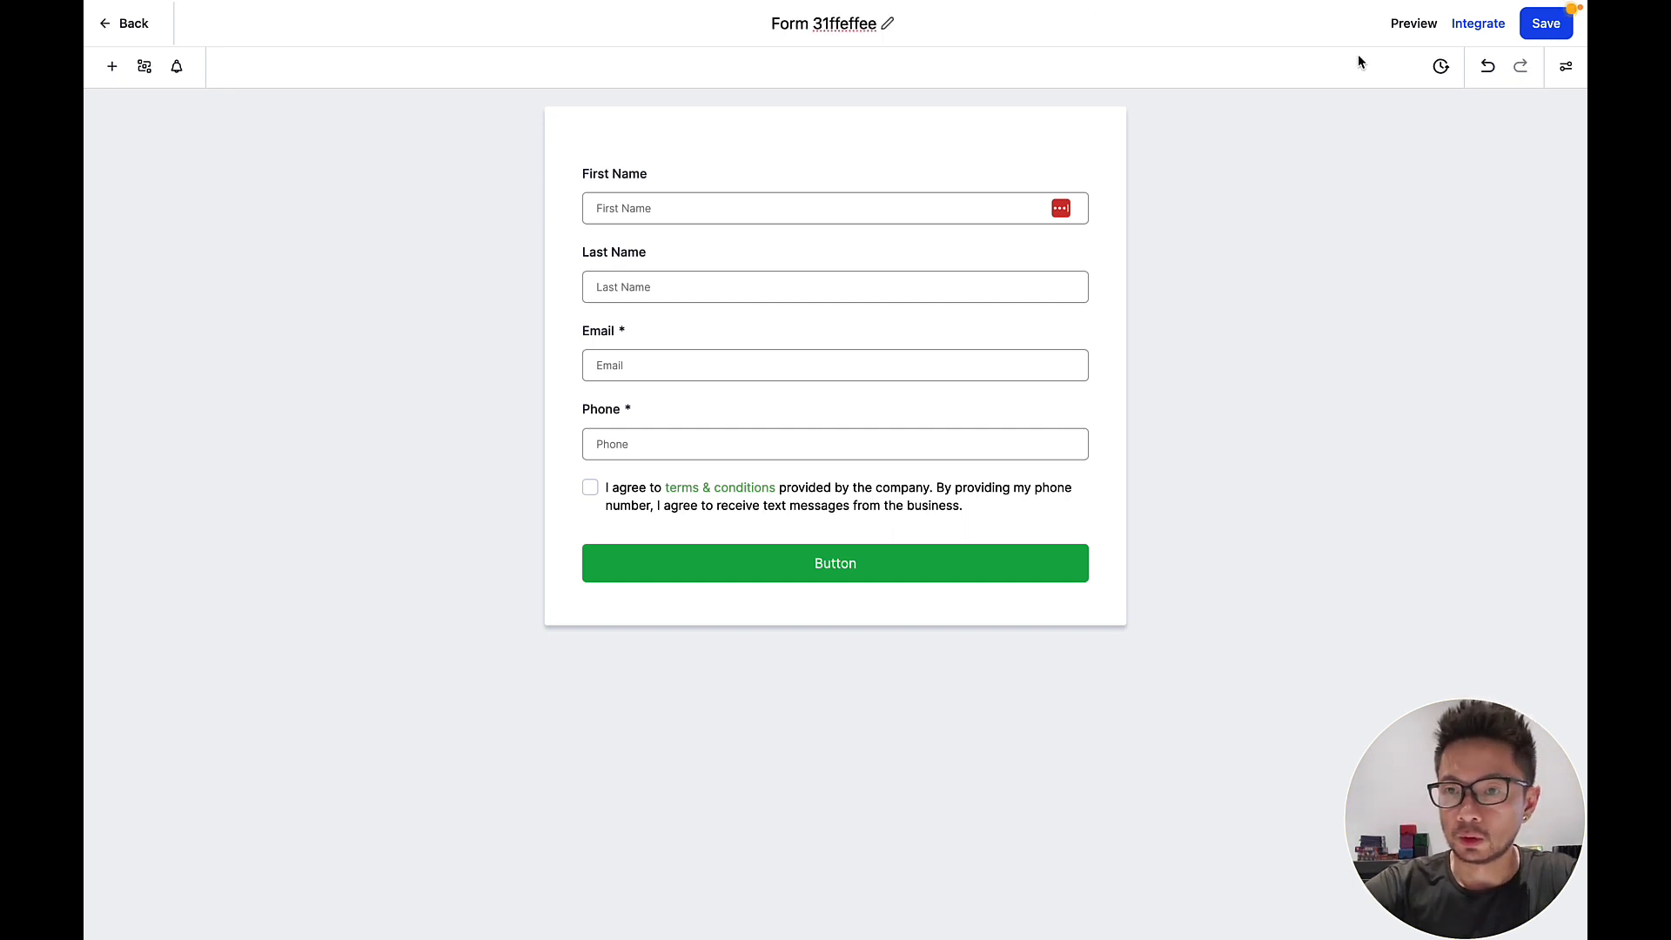
Change the Form Name to 'Demo Form' in the settings panel's Options section.
click(1566, 70)
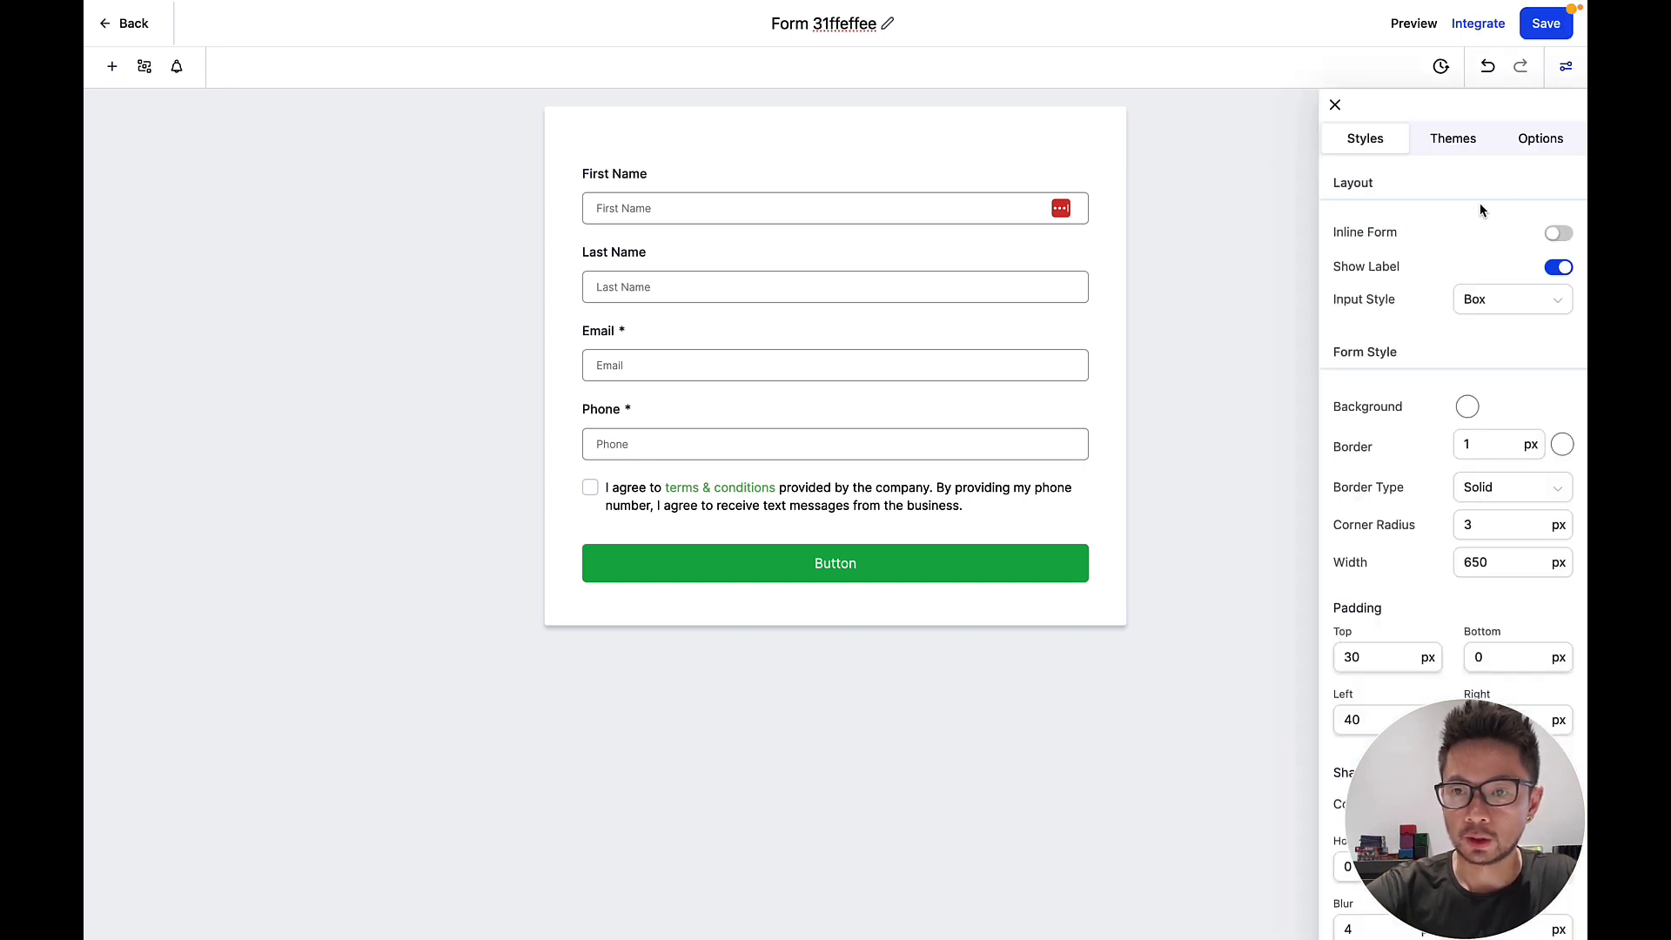
click(1539, 141)
click(1412, 231)
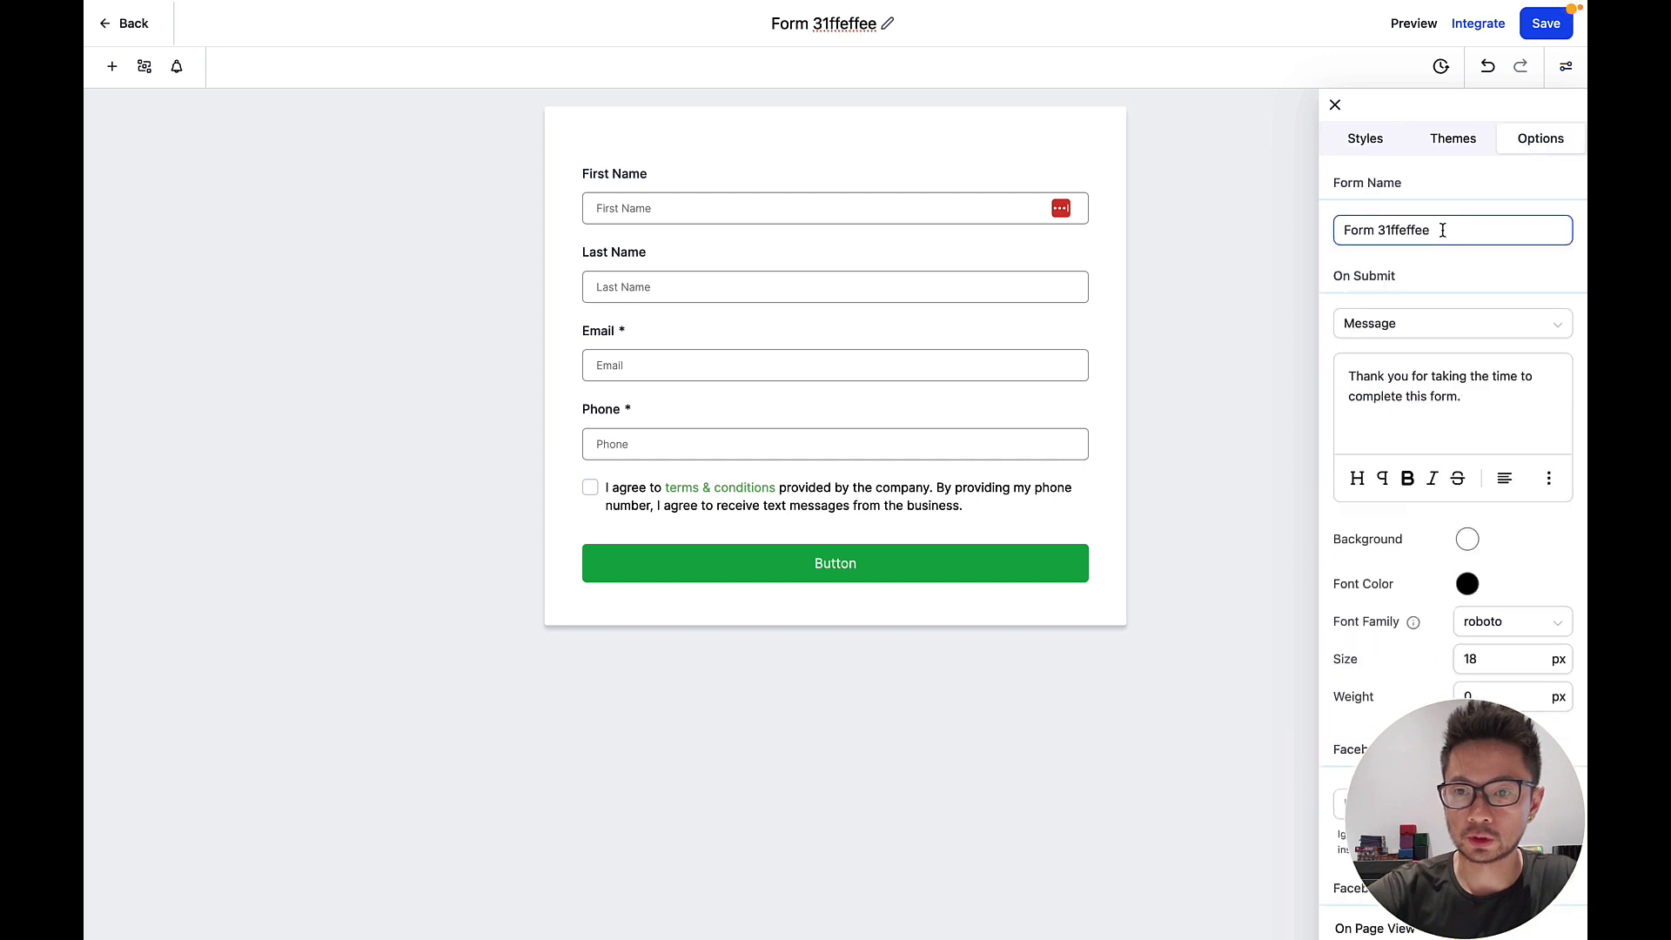
drag(1442, 230, 1327, 237)
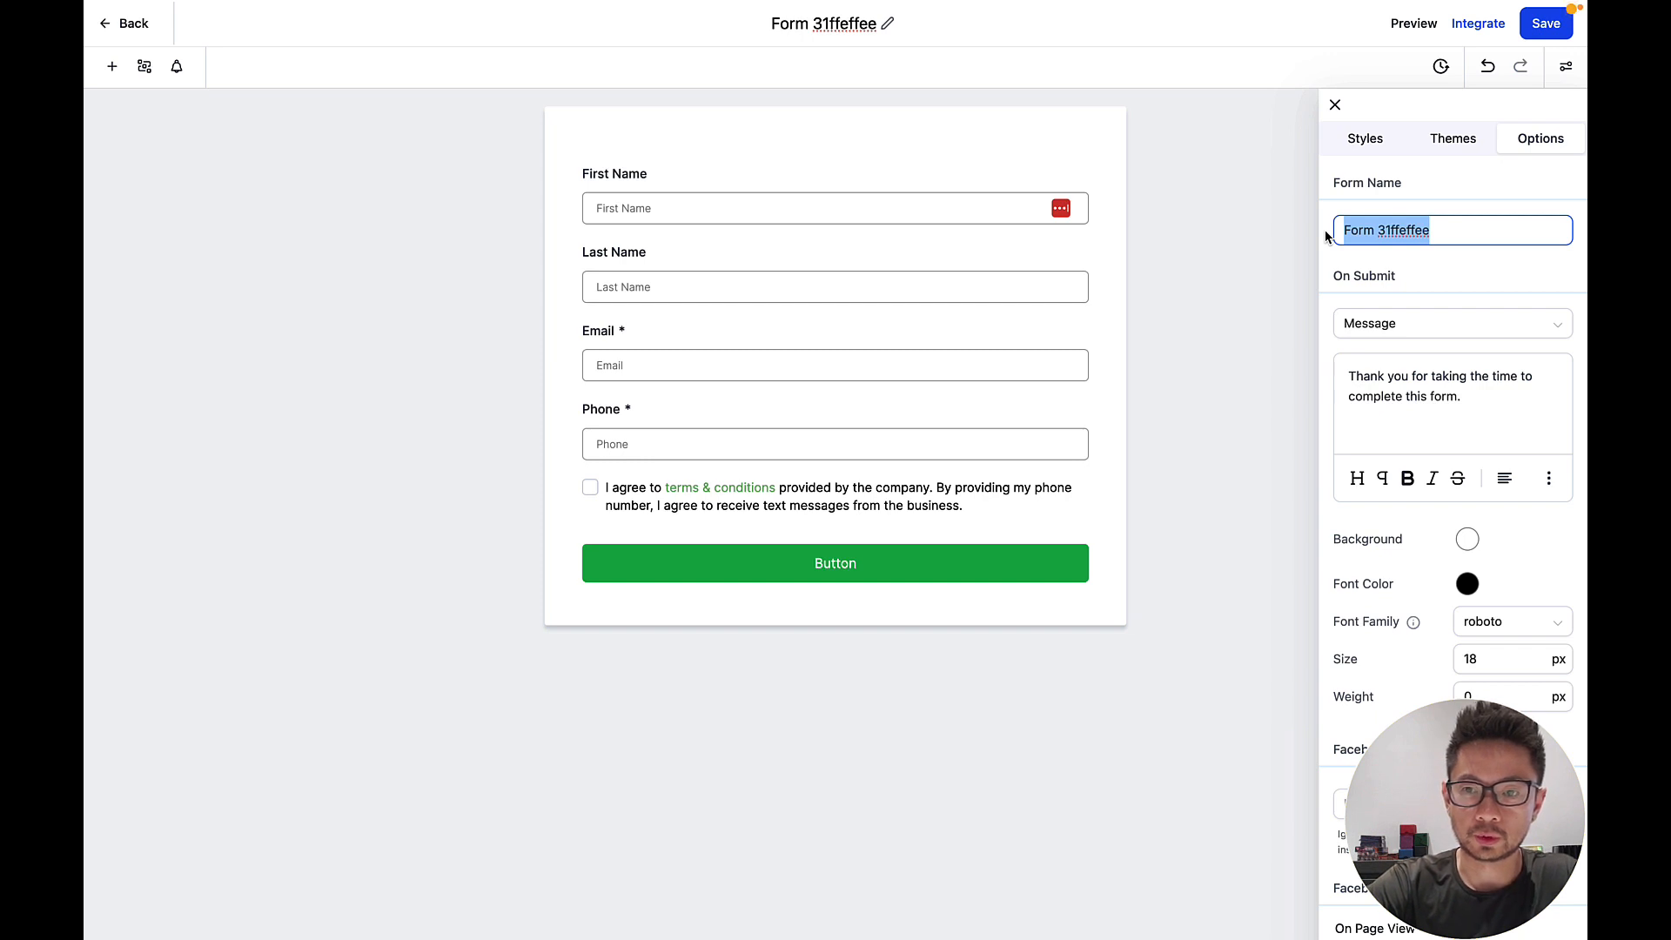
text(Demo Form)
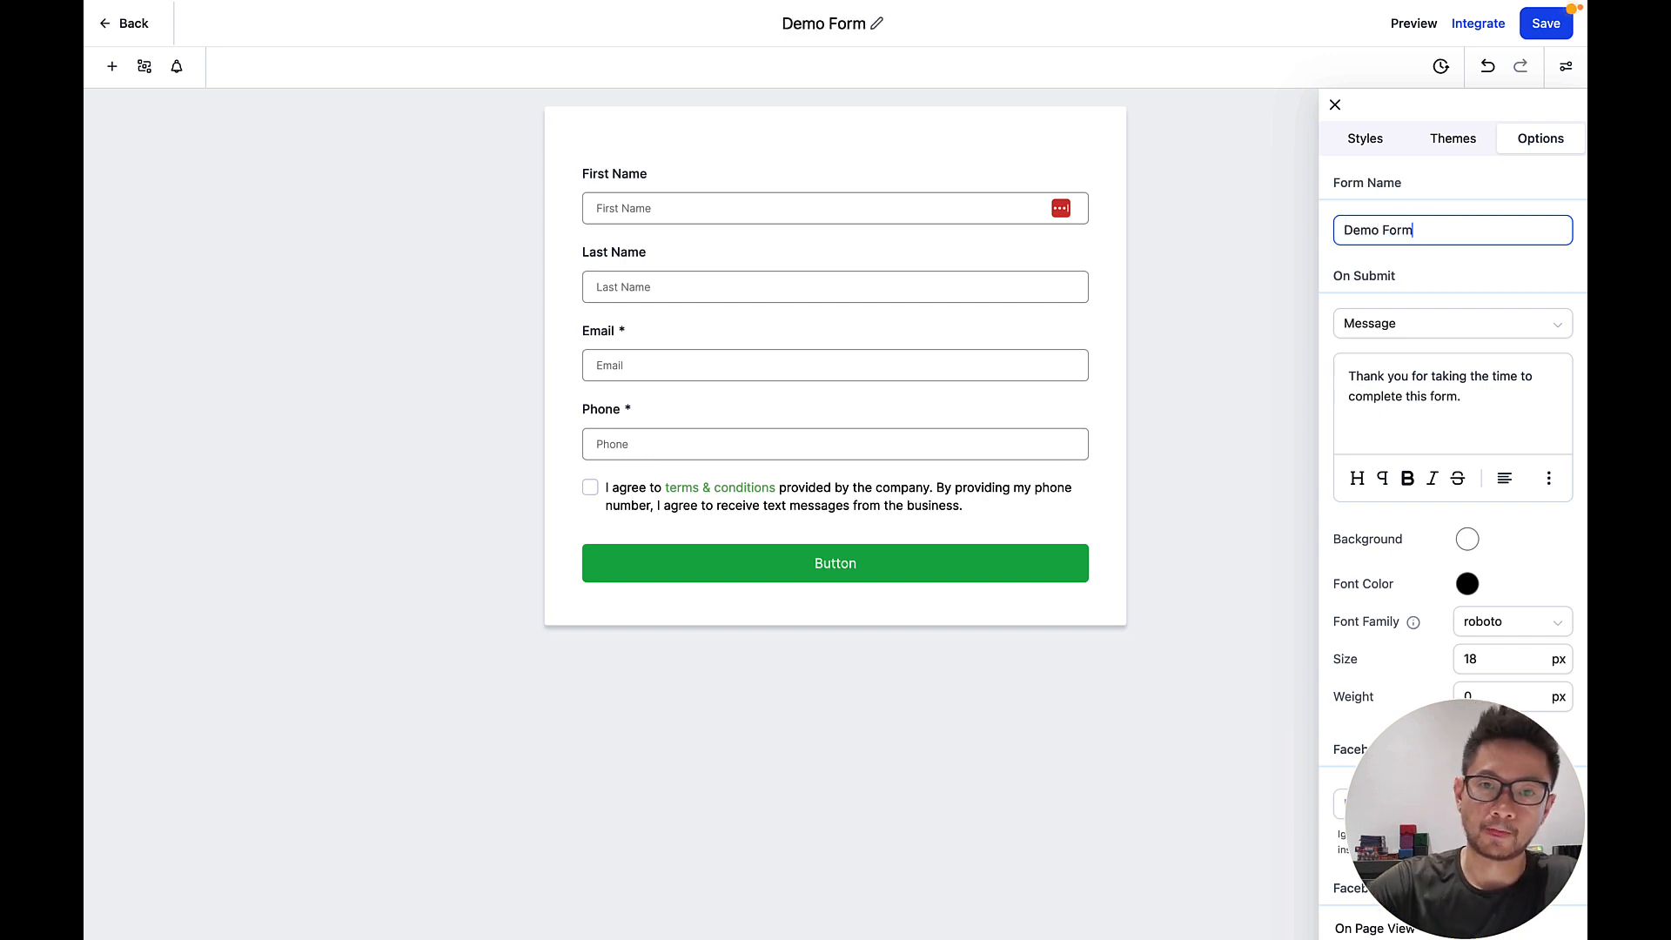
click(1335, 104)
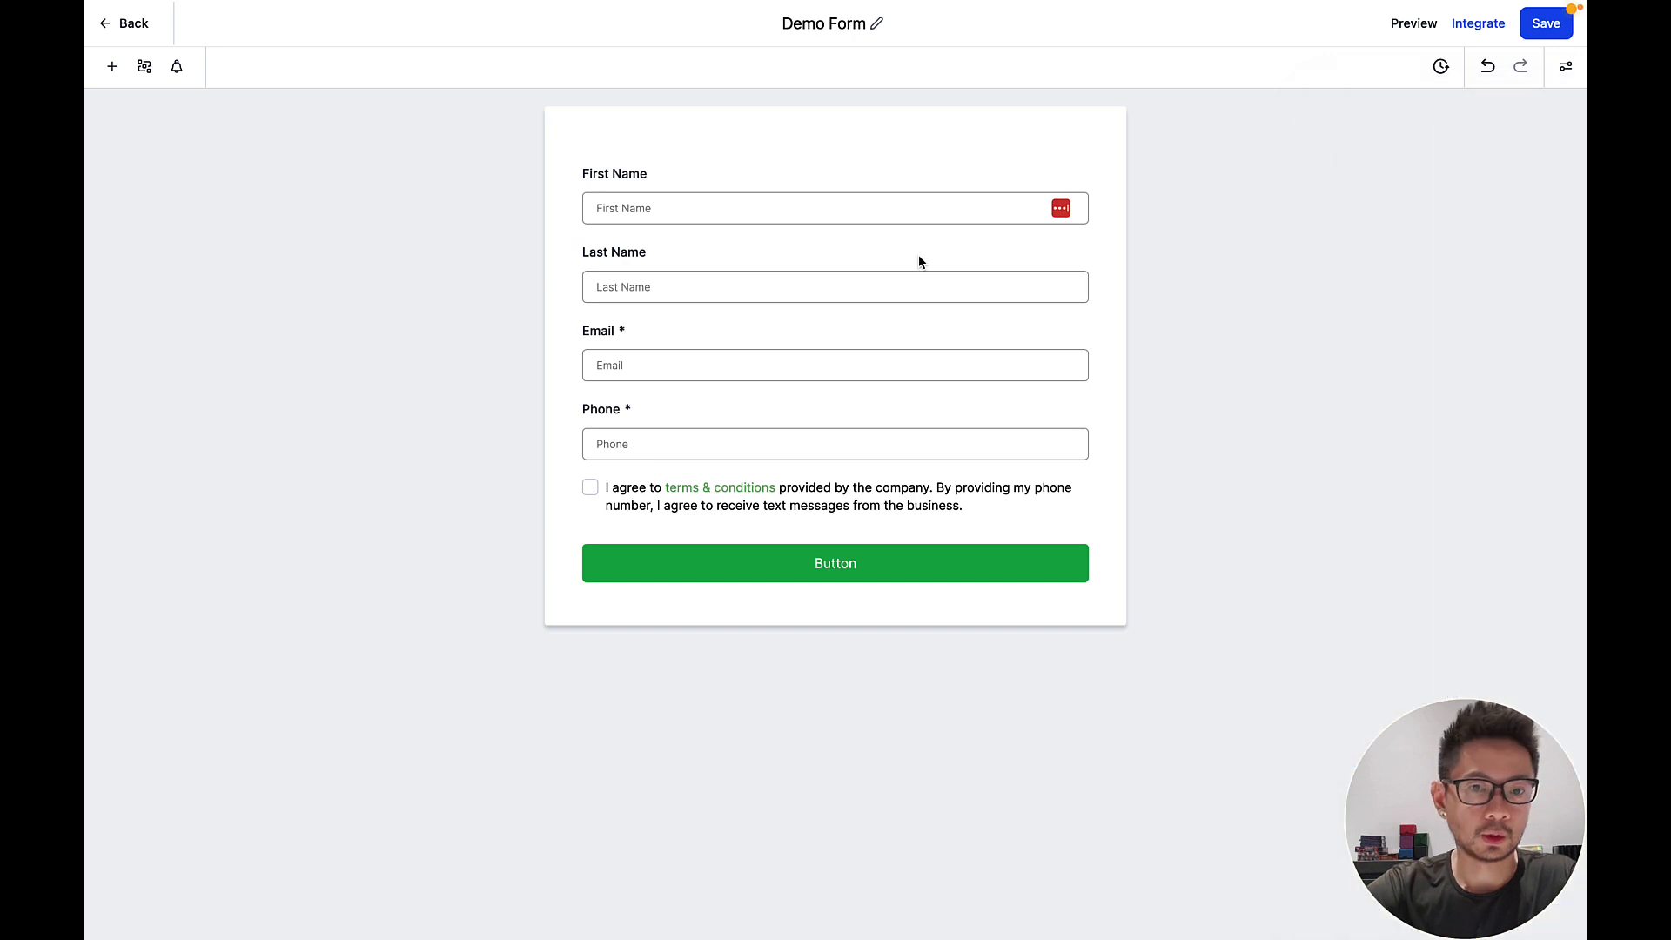
click(714, 180)
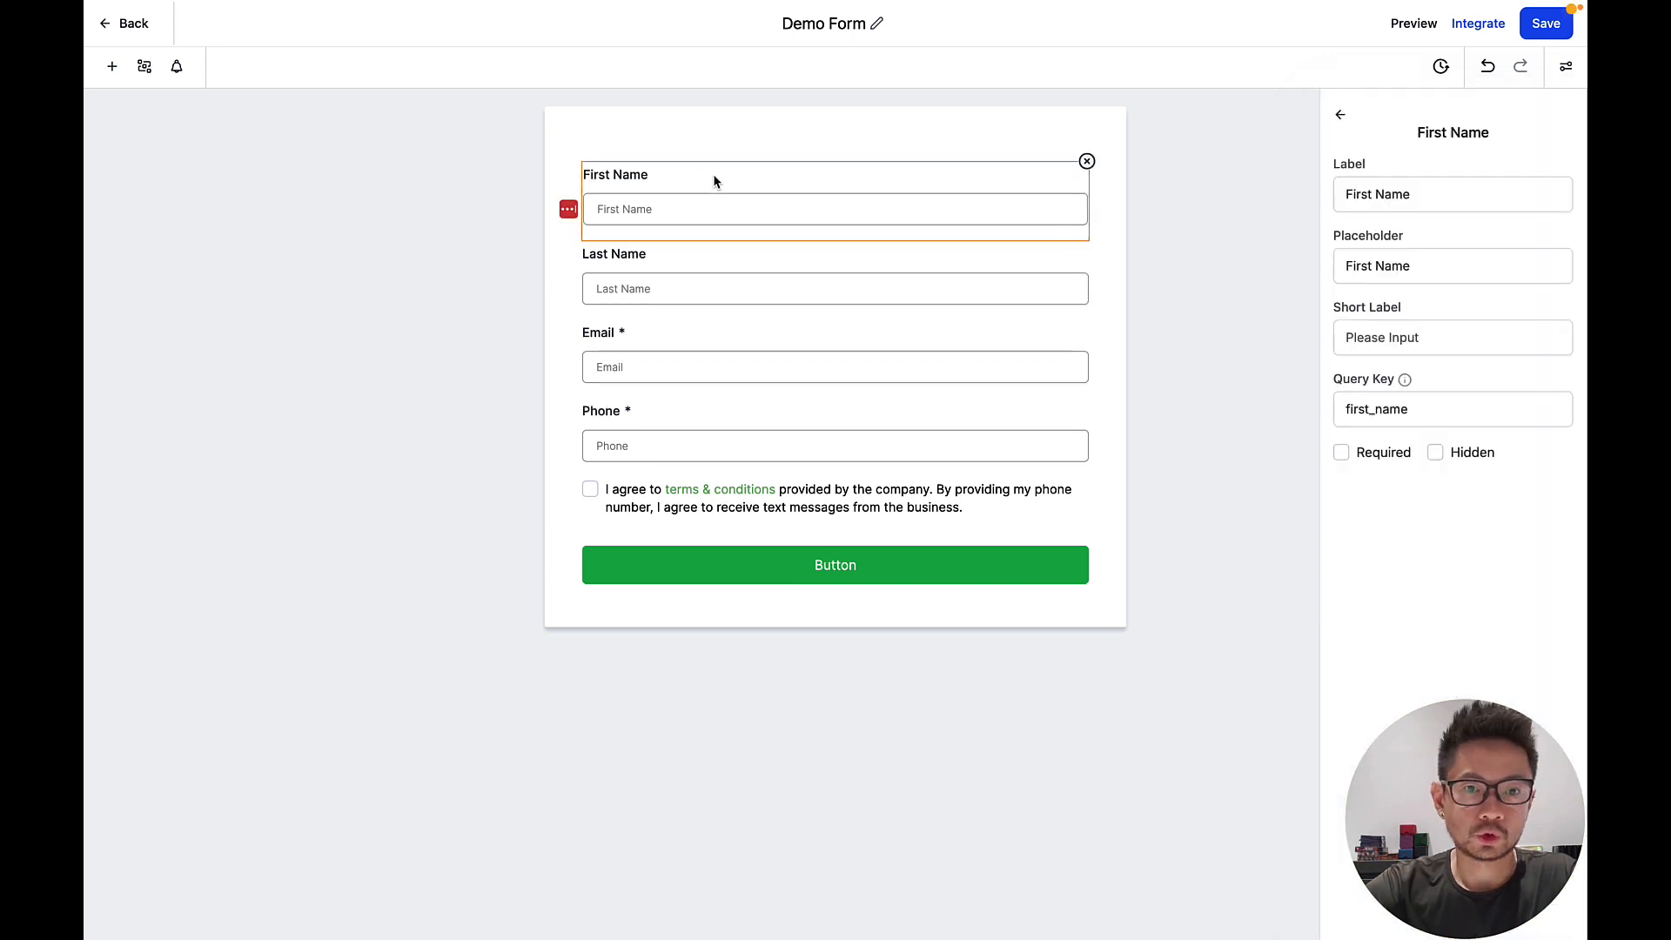
Review the contact fields and First Name's label, placeholder and query key settings.
click(672, 263)
click(661, 348)
click(644, 411)
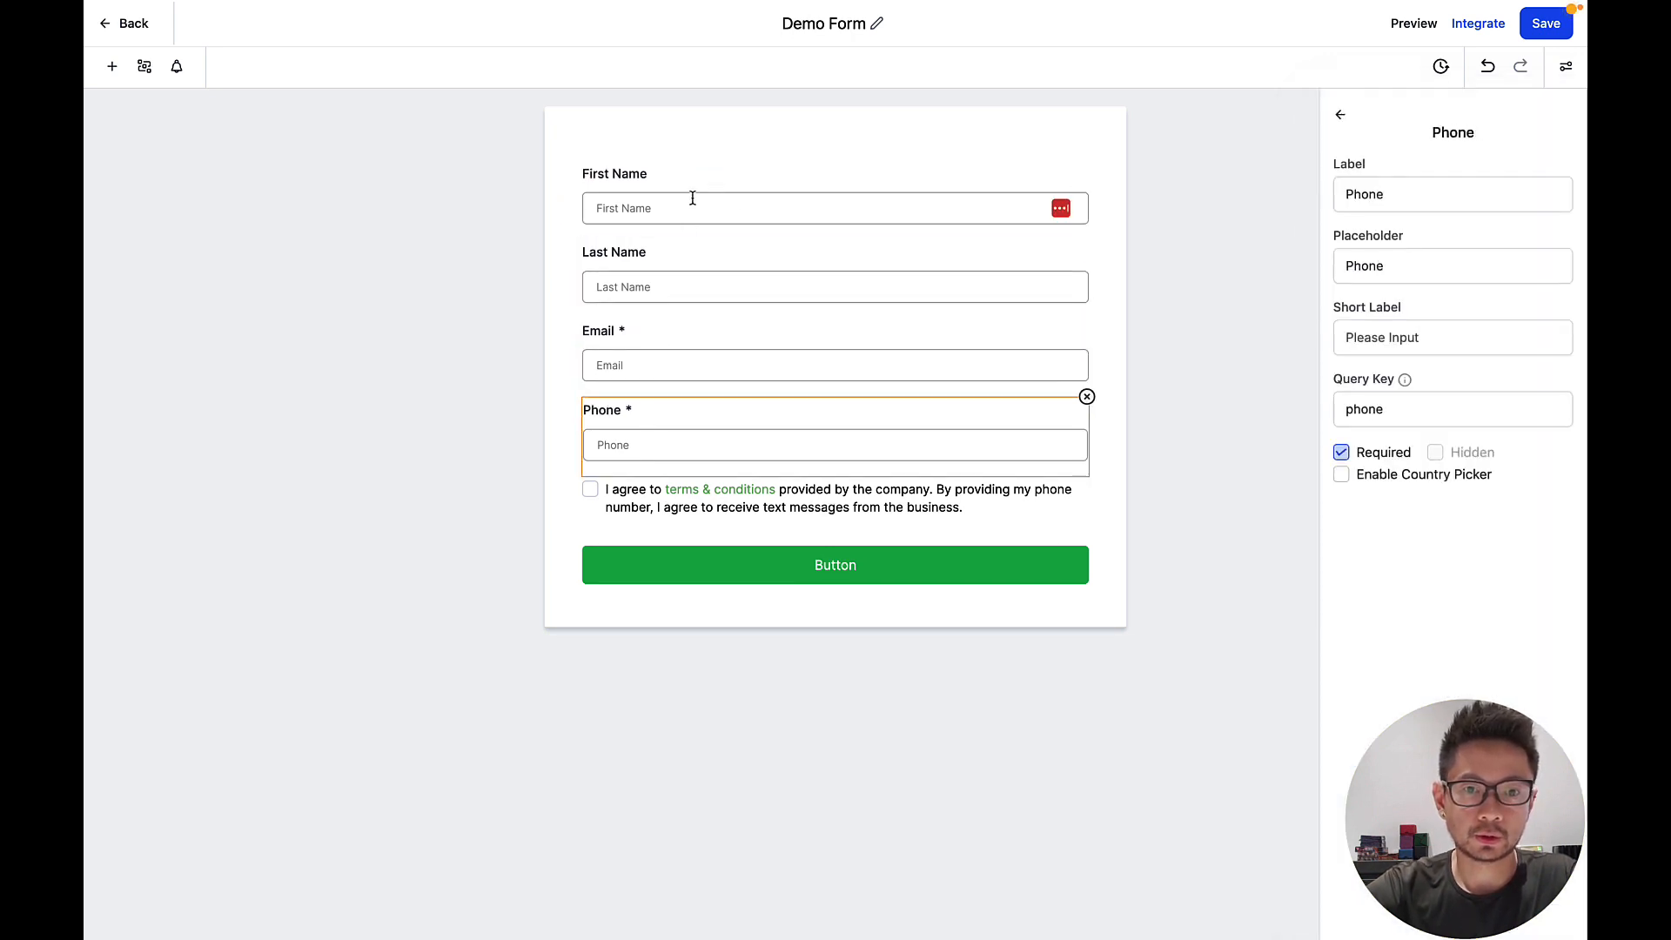
click(690, 198)
click(1391, 279)
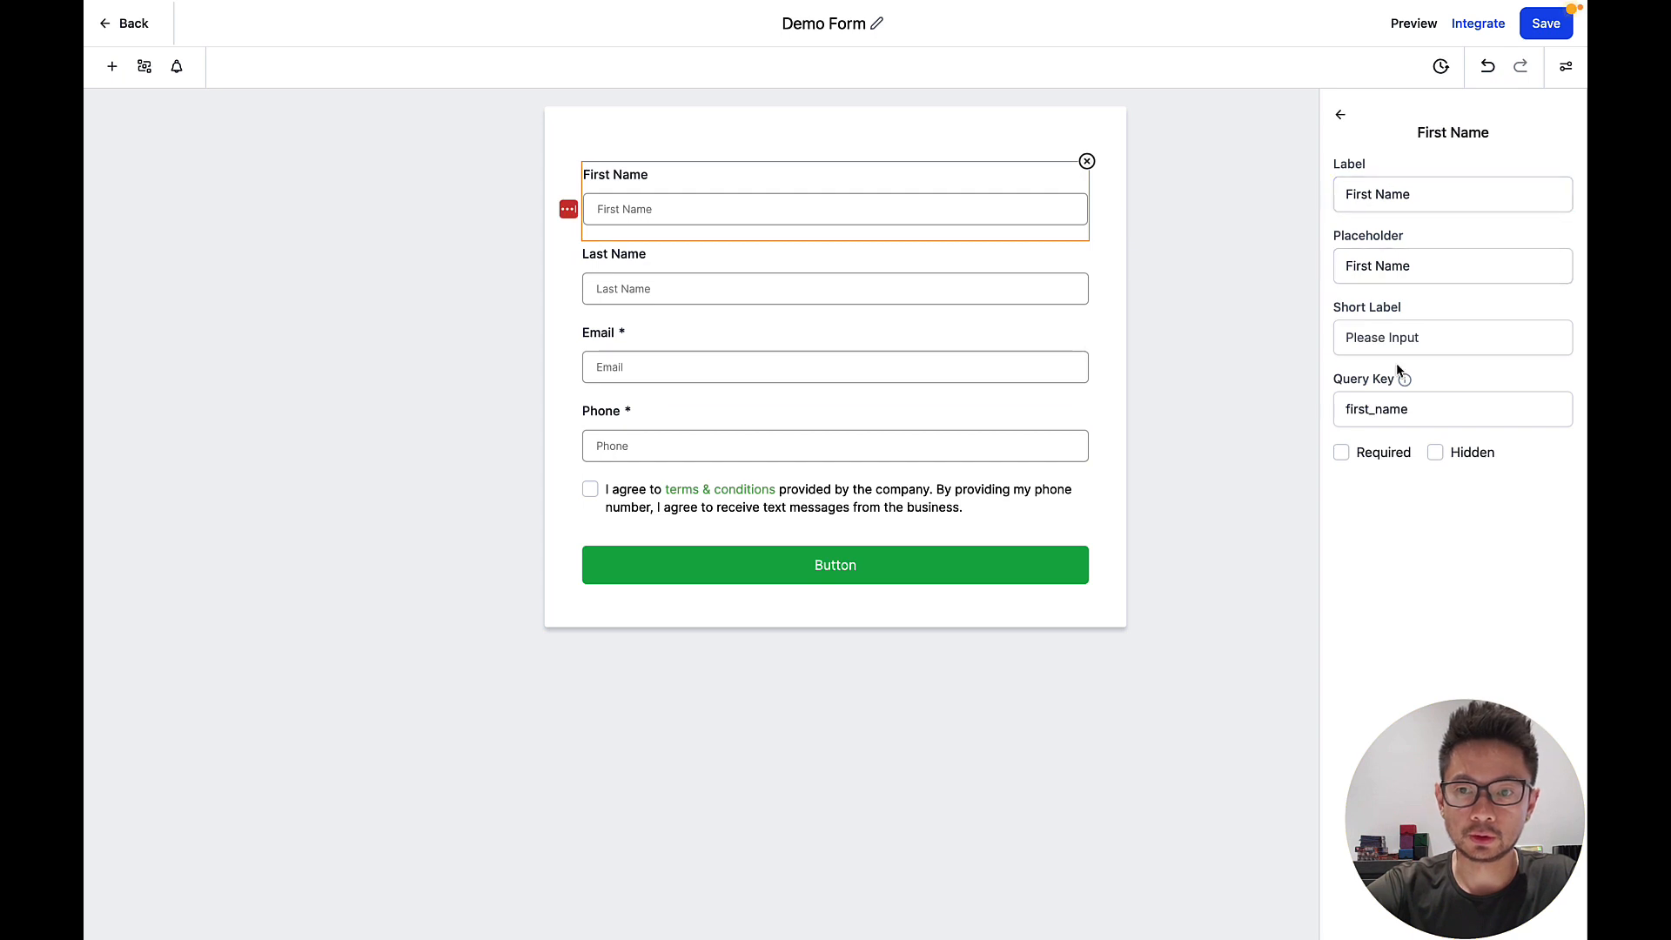
click(1393, 411)
click(1392, 191)
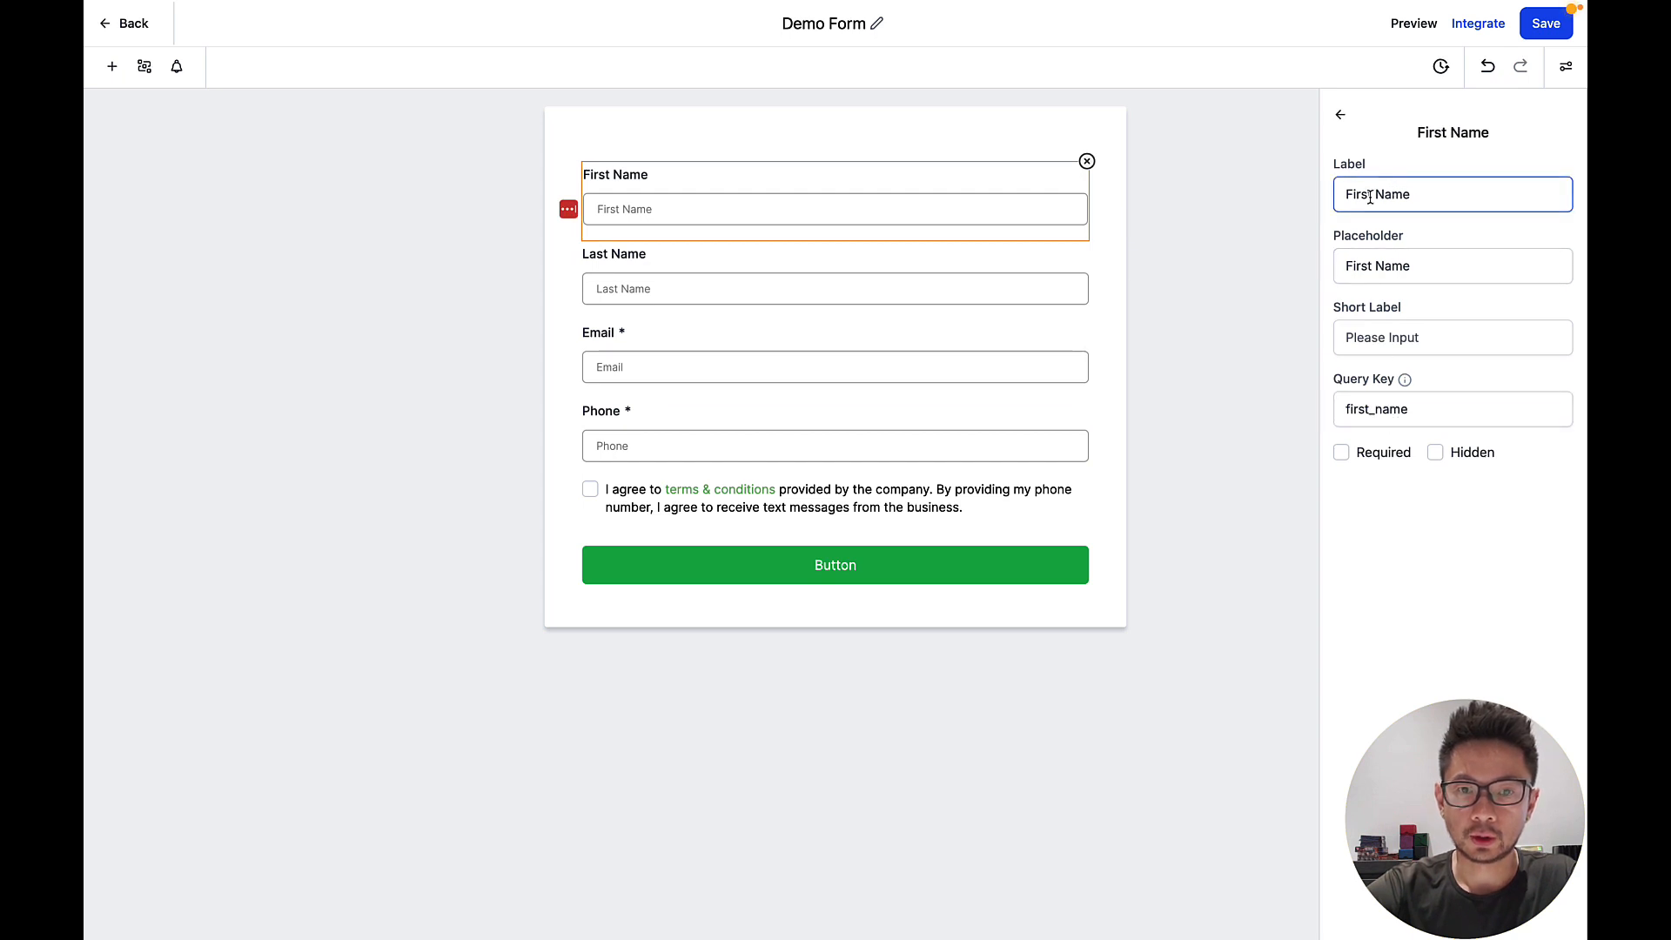
click(646, 187)
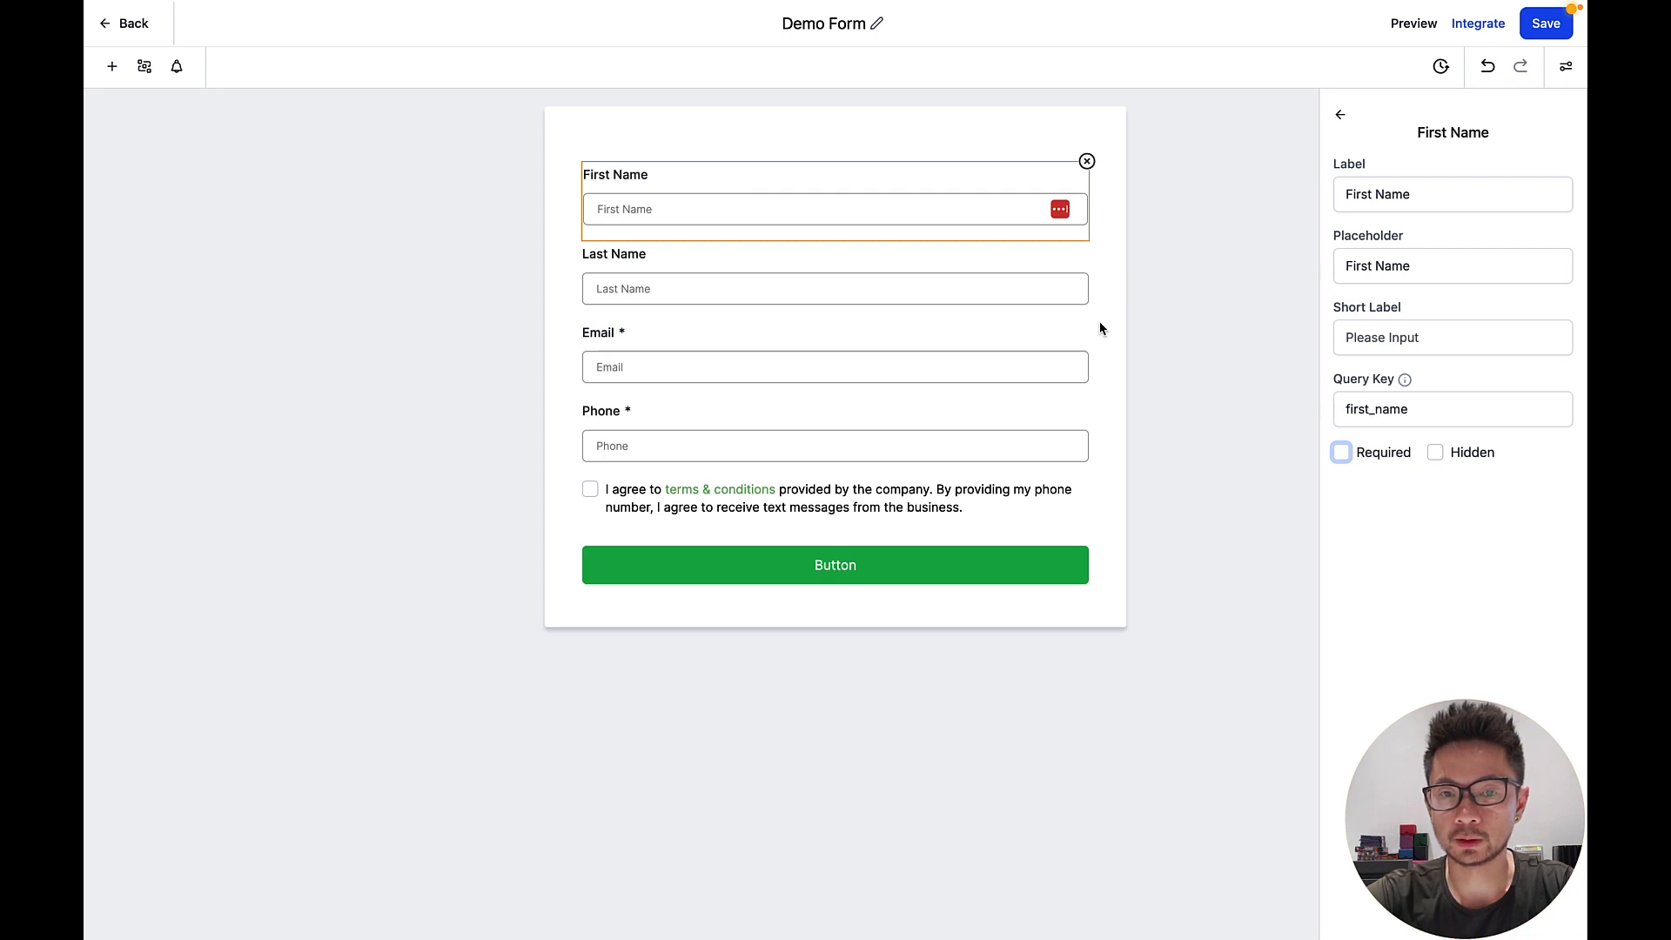
Mark First Name as a required field, then select the form's button.
click(1341, 452)
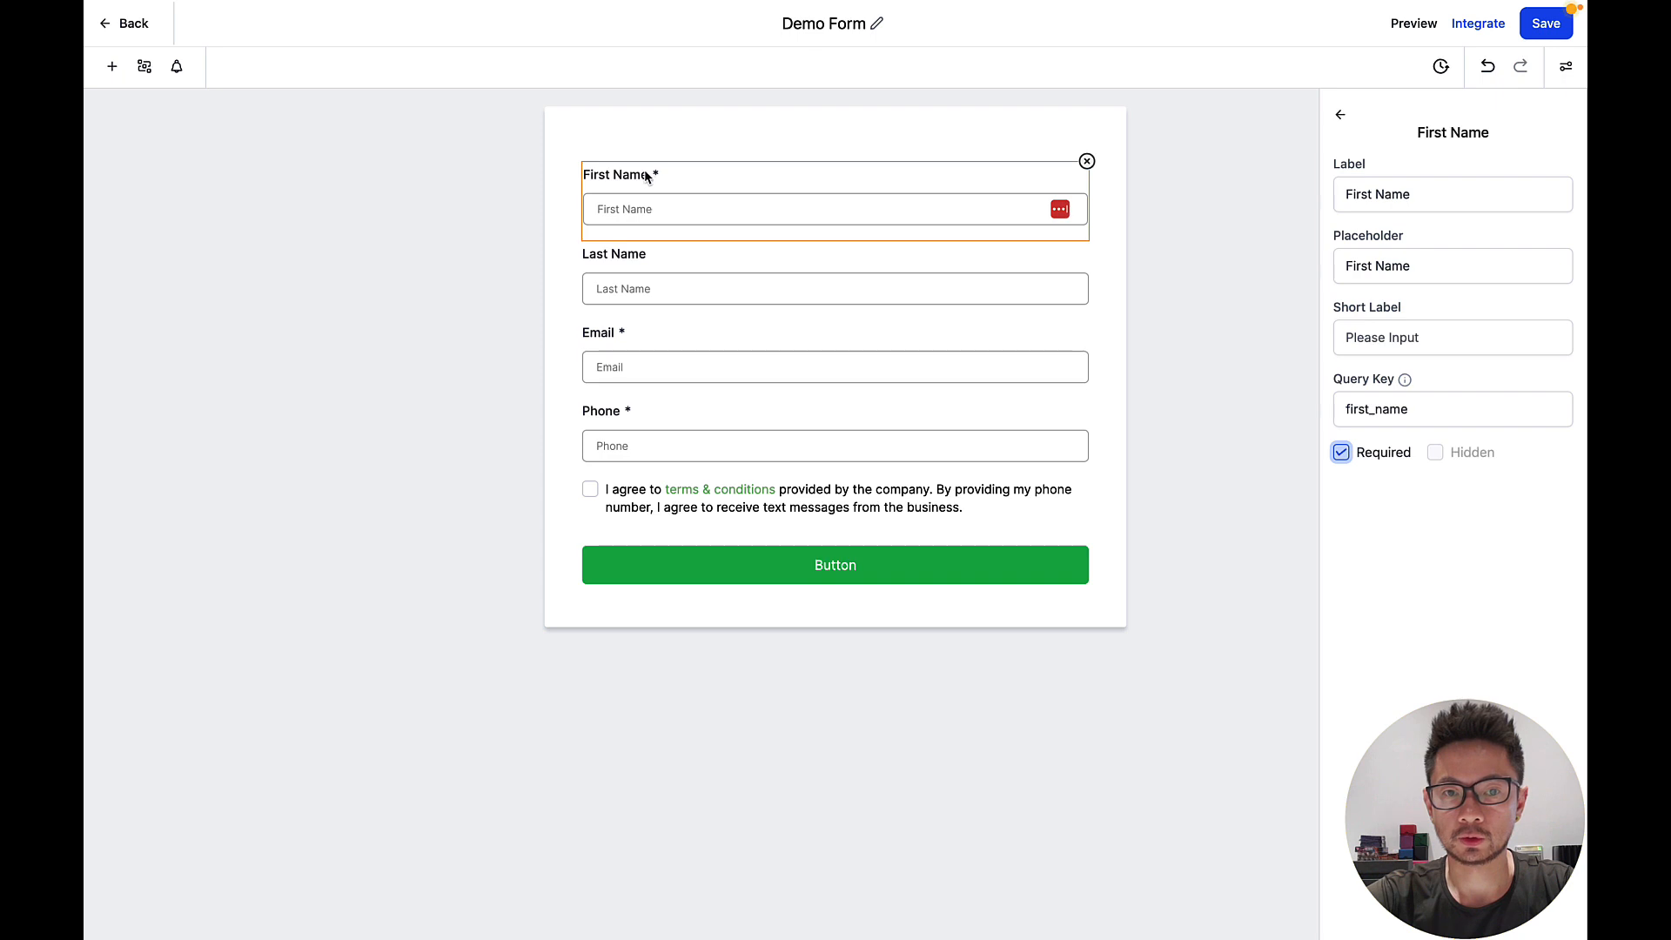
click(749, 566)
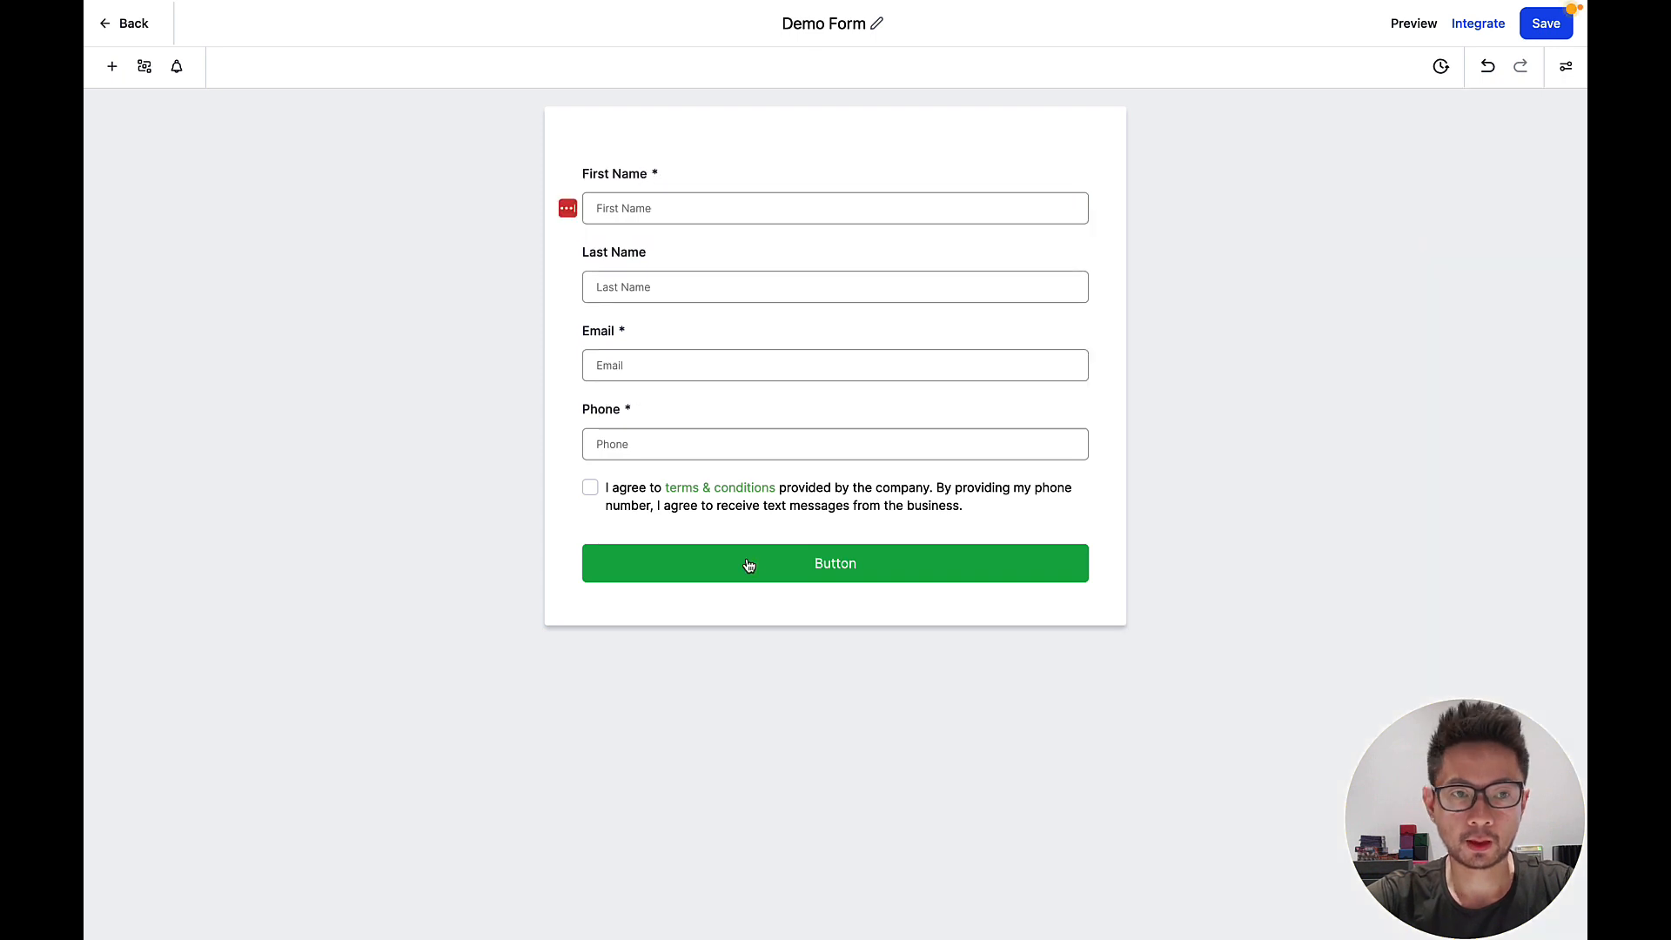
click(749, 565)
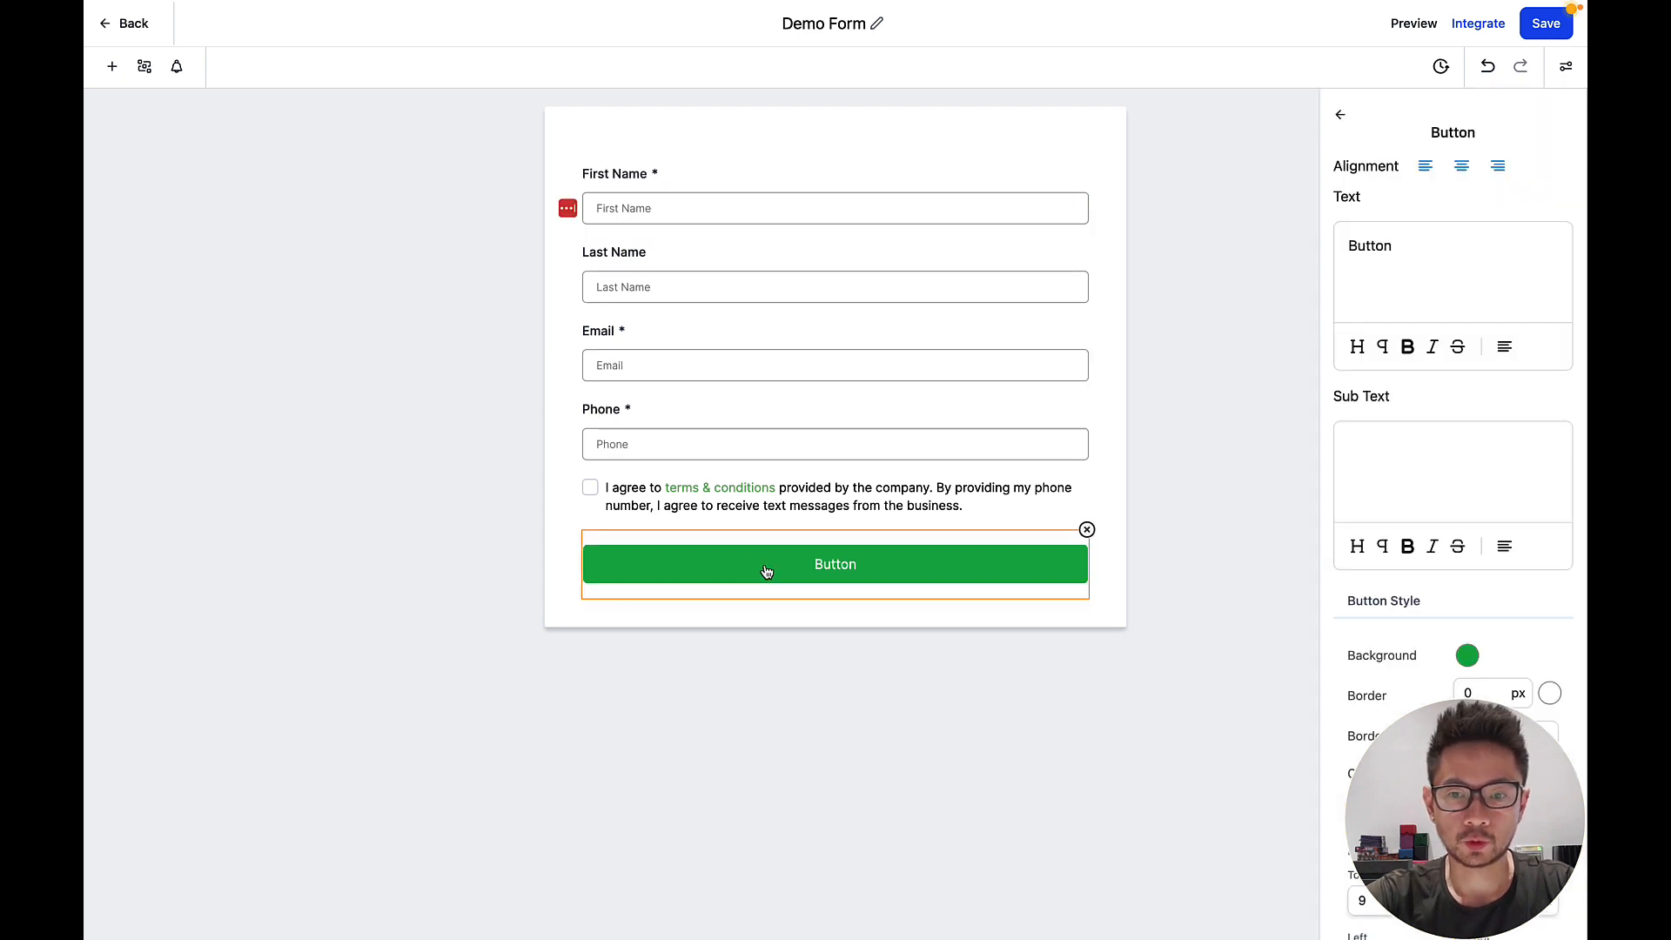
Relabel the button 'Submit' and give it a bright red background.
double_click(1363, 244)
text(Submit)
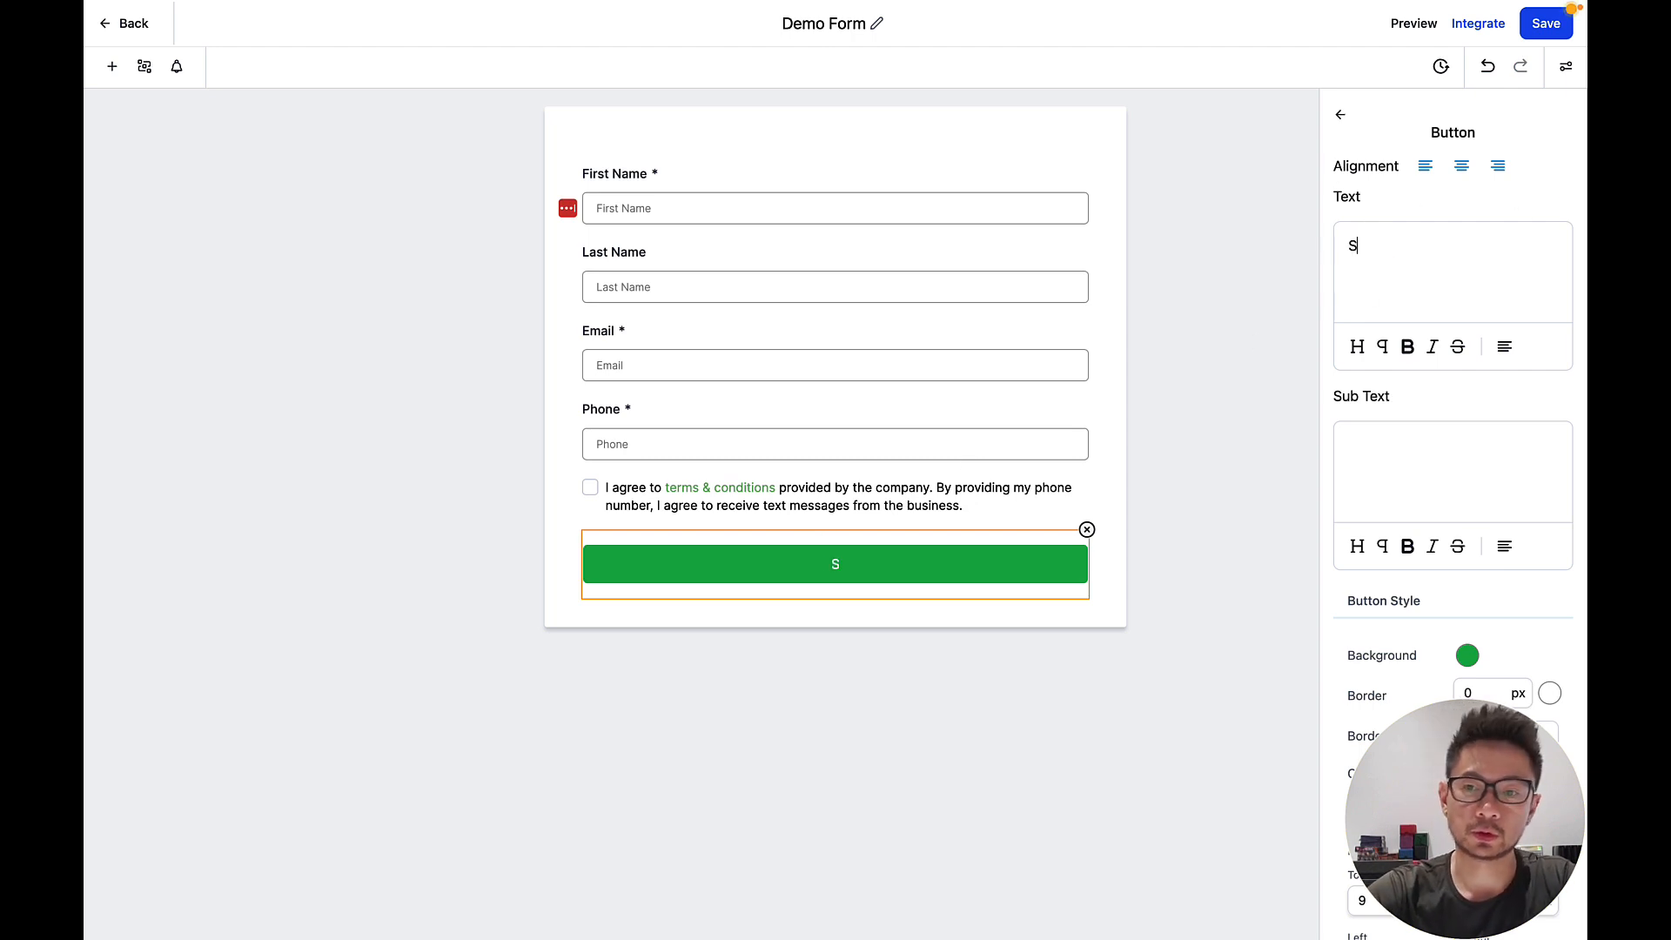
click(1466, 656)
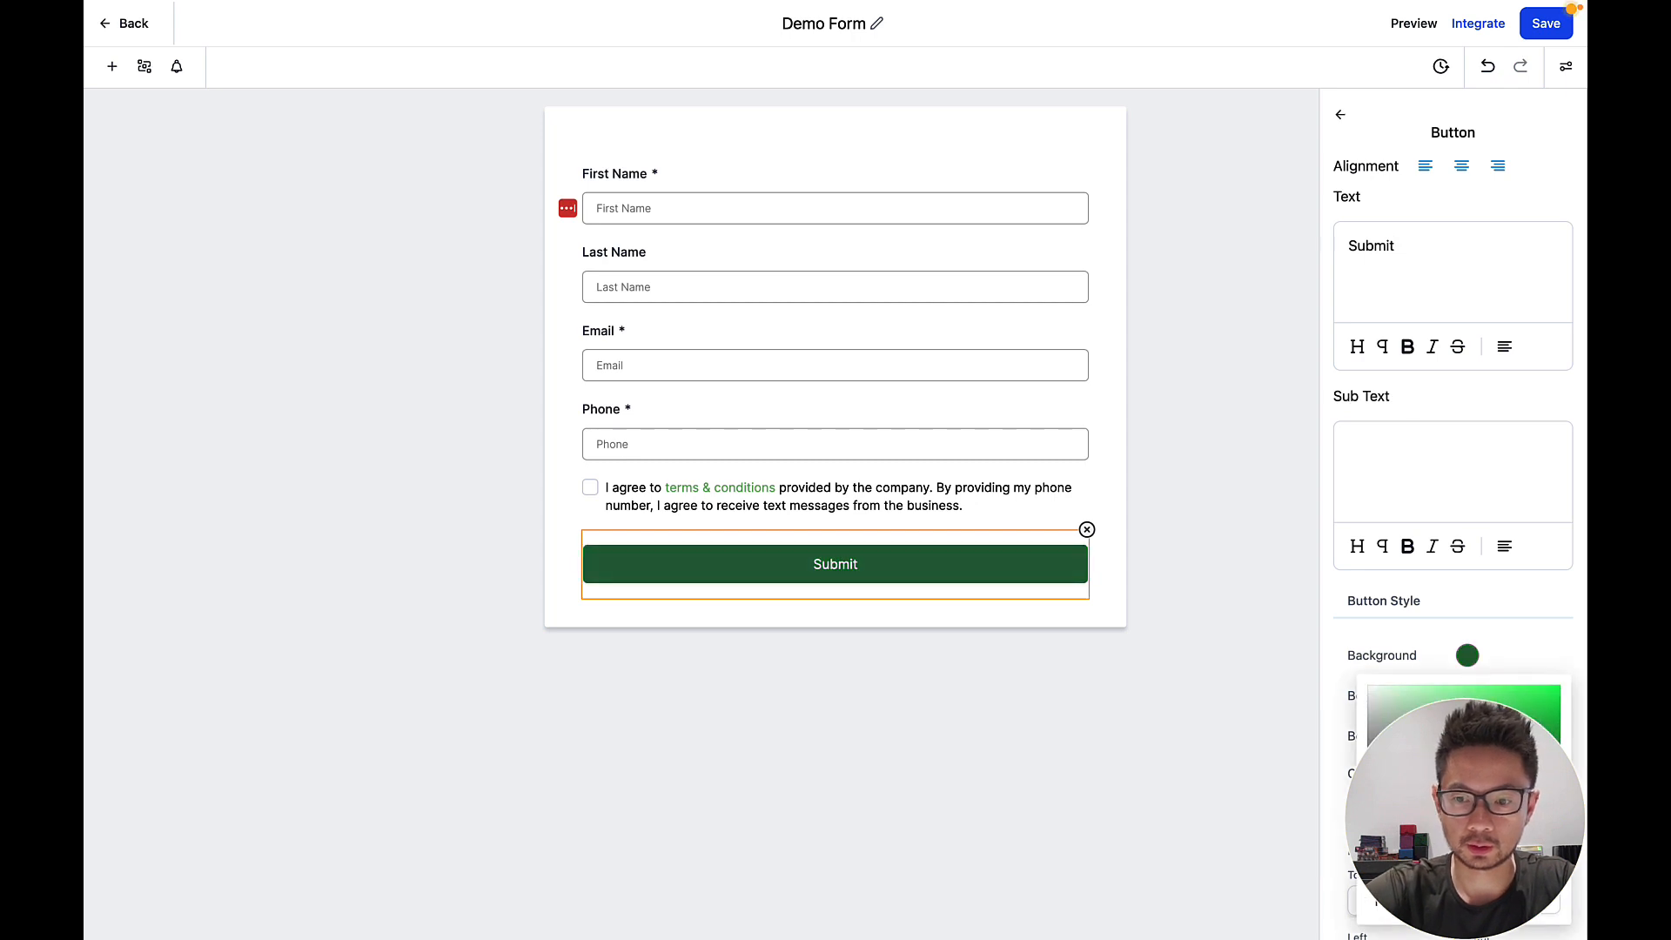
drag(1432, 838, 1519, 837)
click(1563, 681)
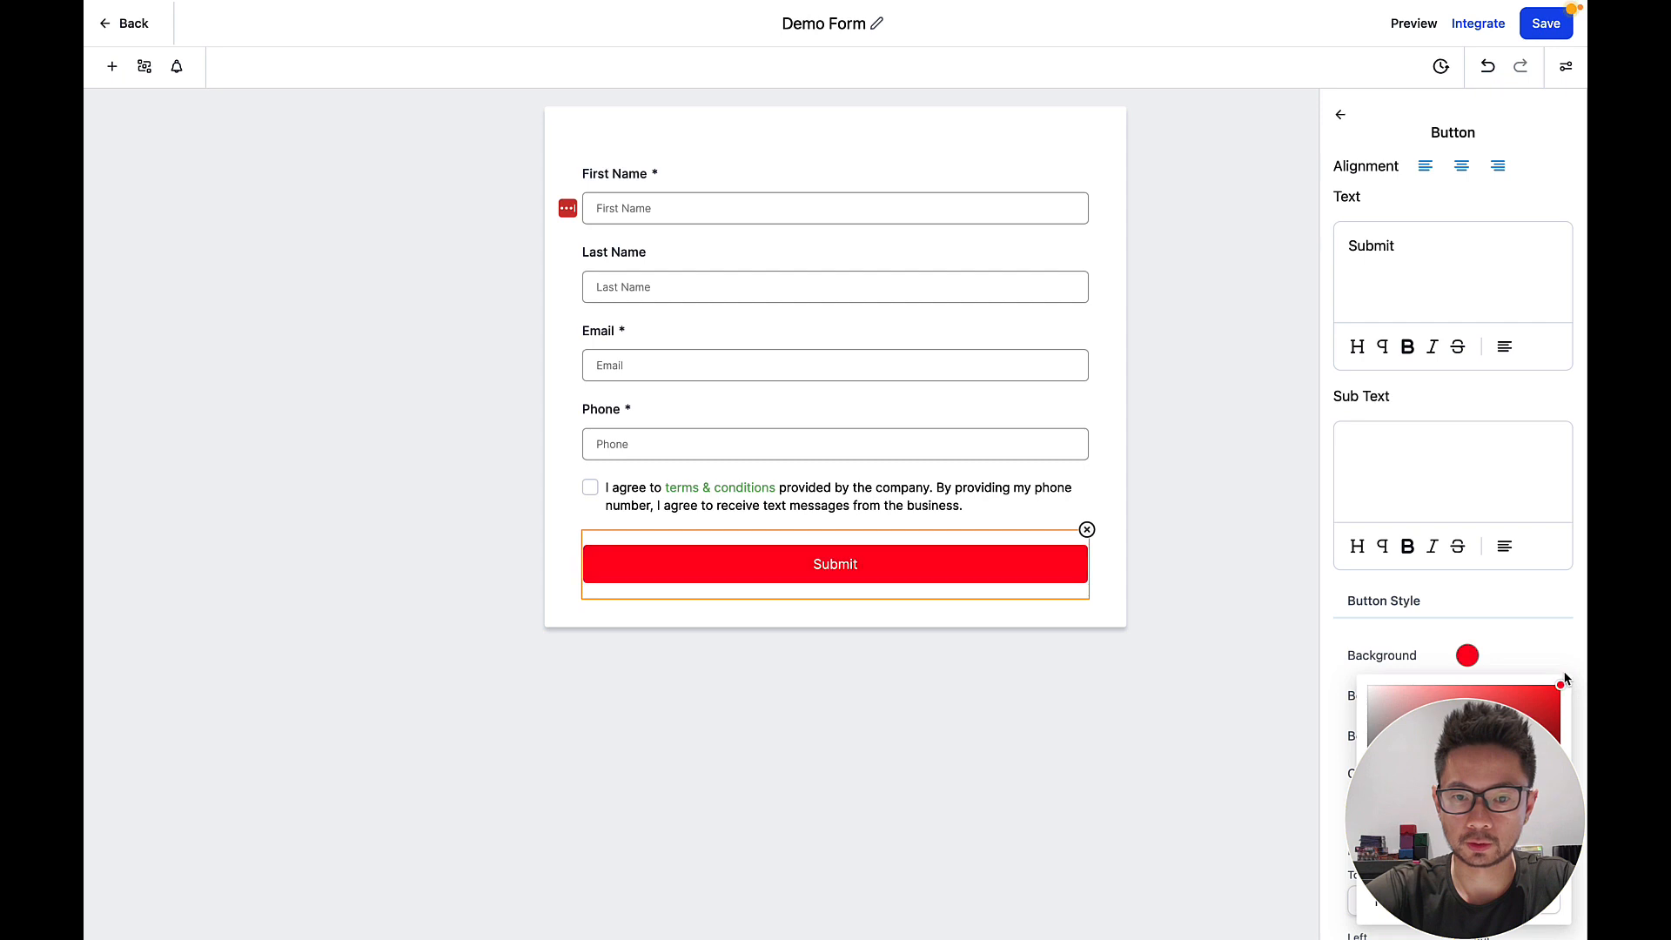
click(1541, 637)
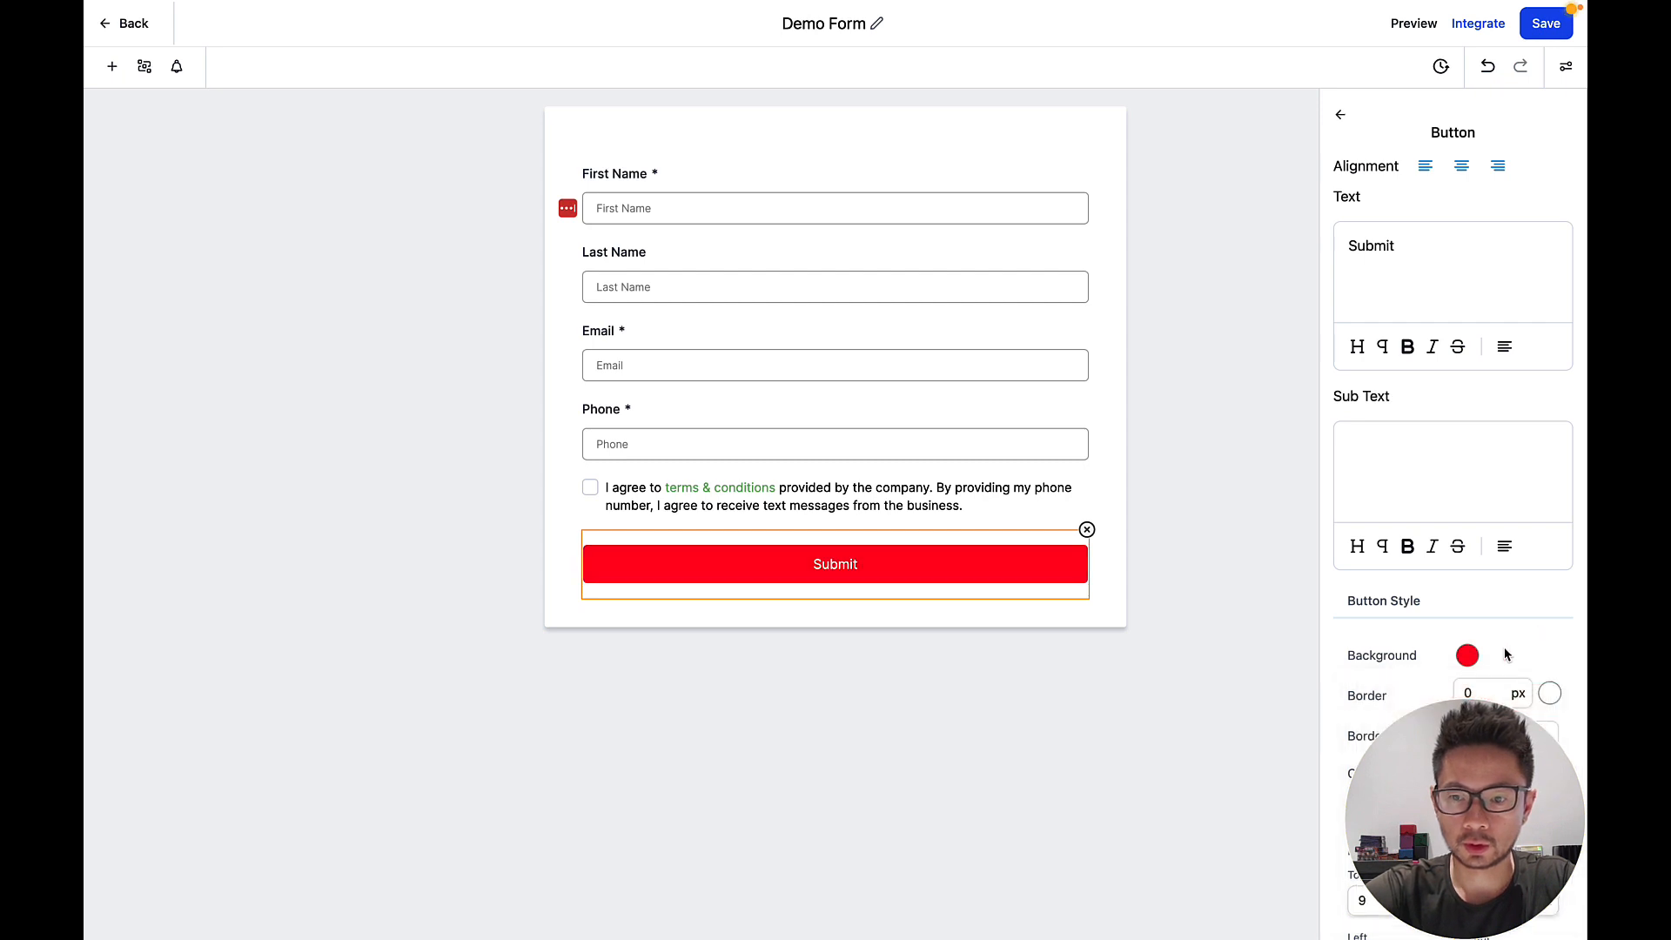
scroll(1508, 655, down, 2)
Give the Submit button a 20 px near-black dotted border.
click(1479, 577)
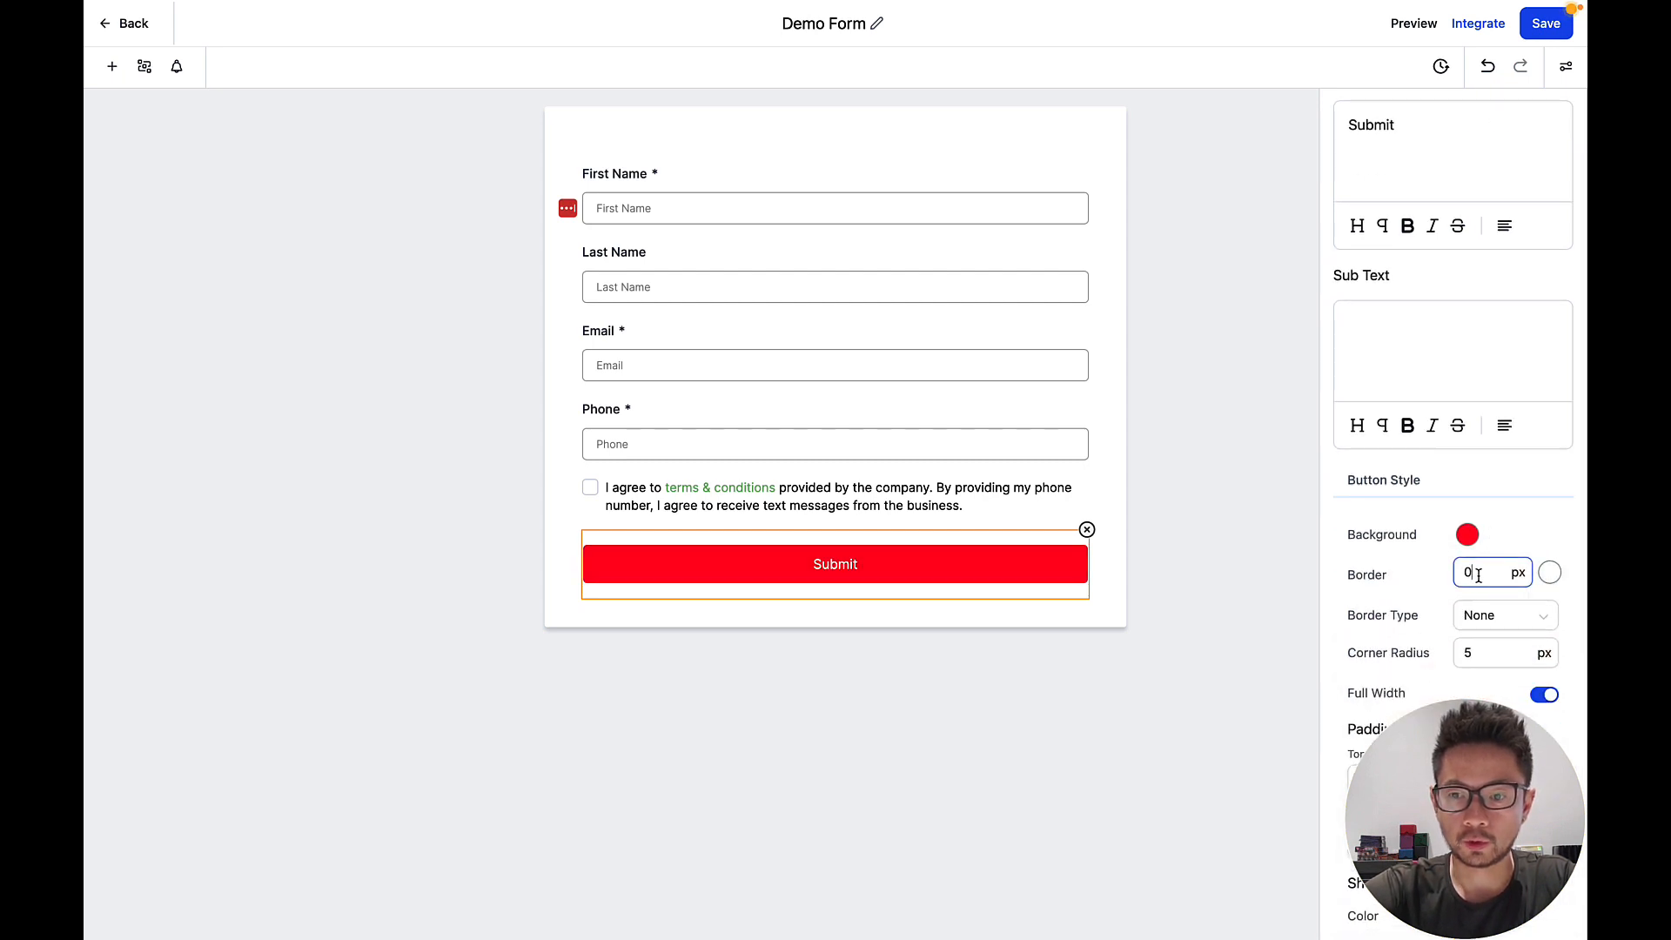
drag(1478, 575, 1446, 579)
text(20)
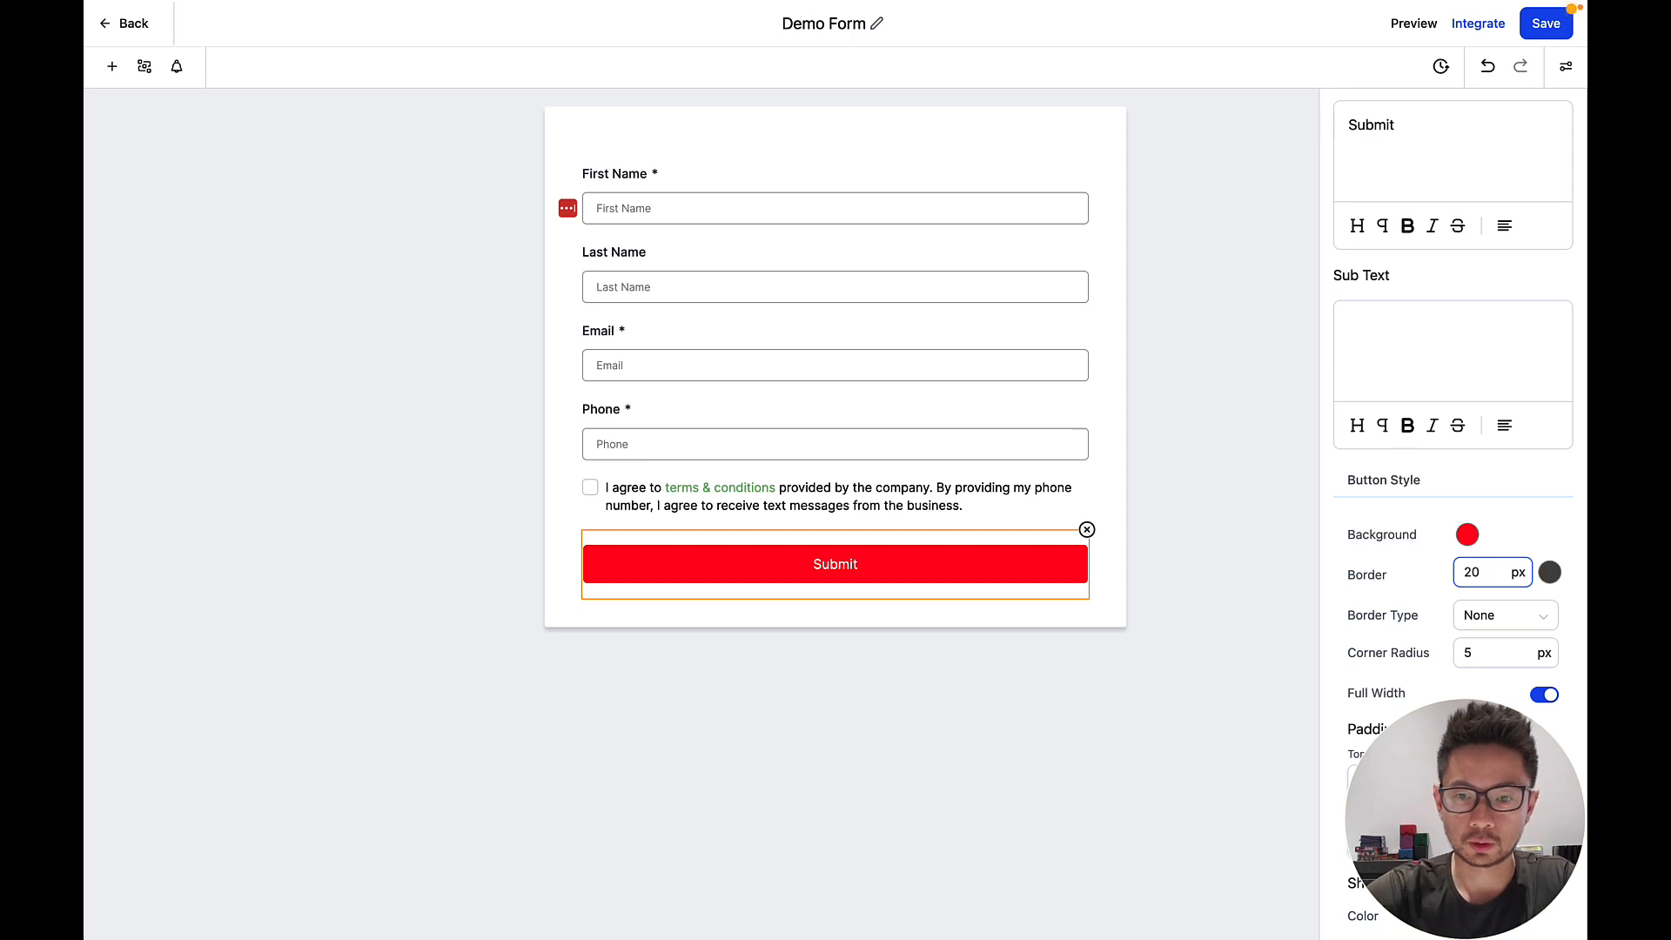
click(1550, 575)
click(1371, 723)
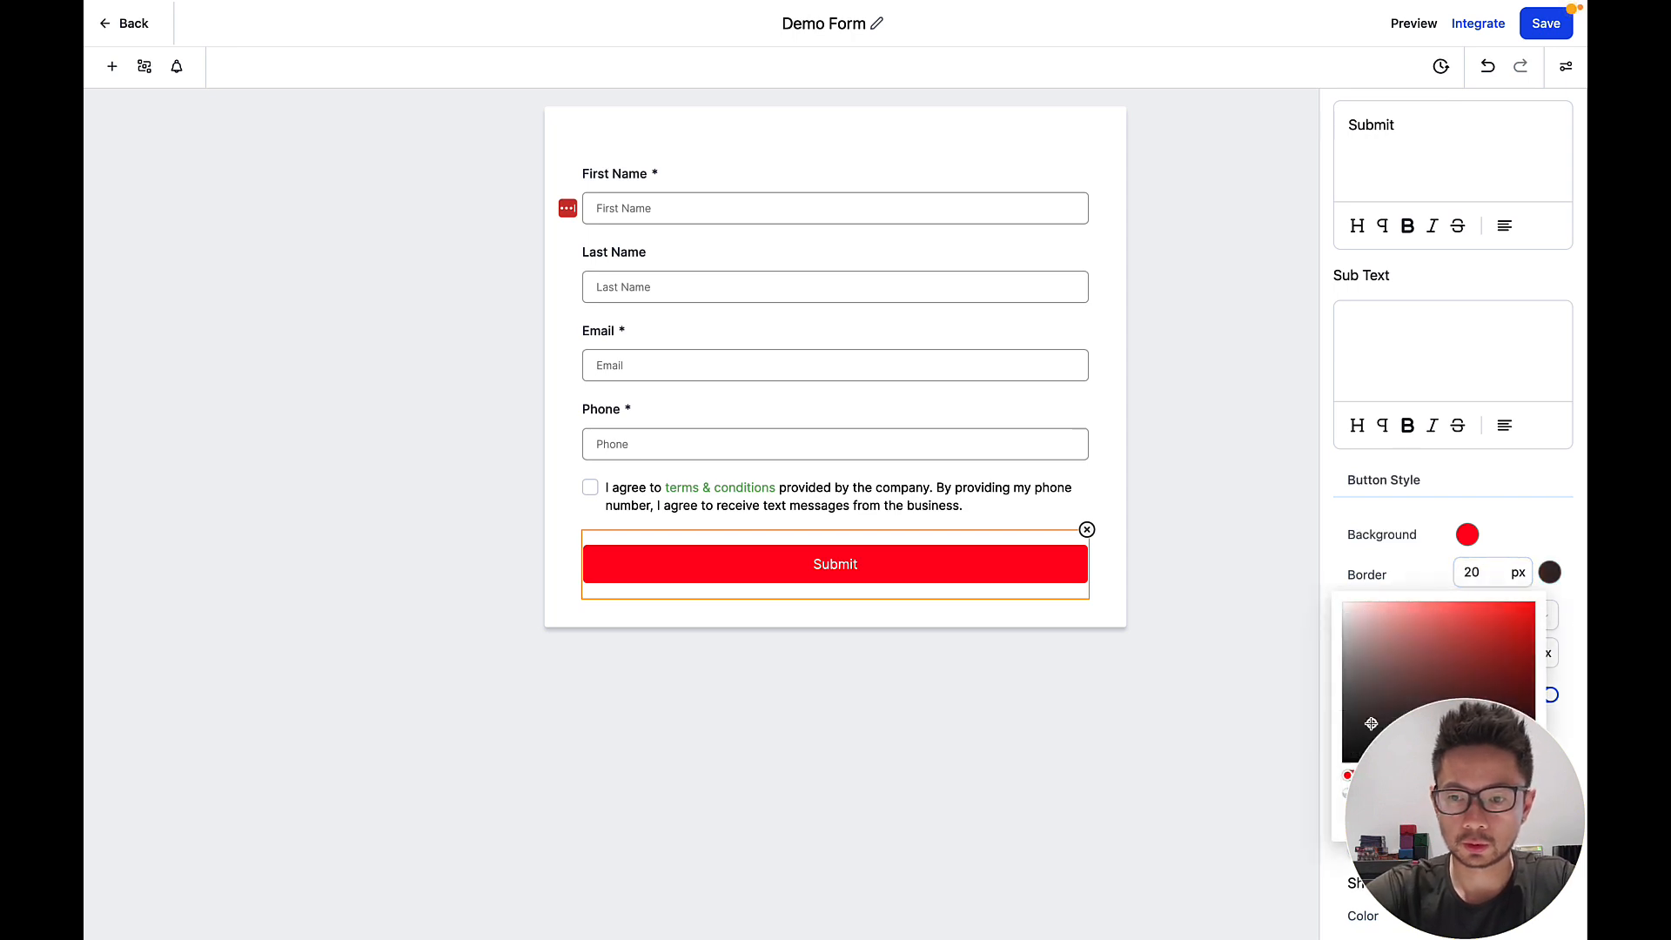
click(1389, 581)
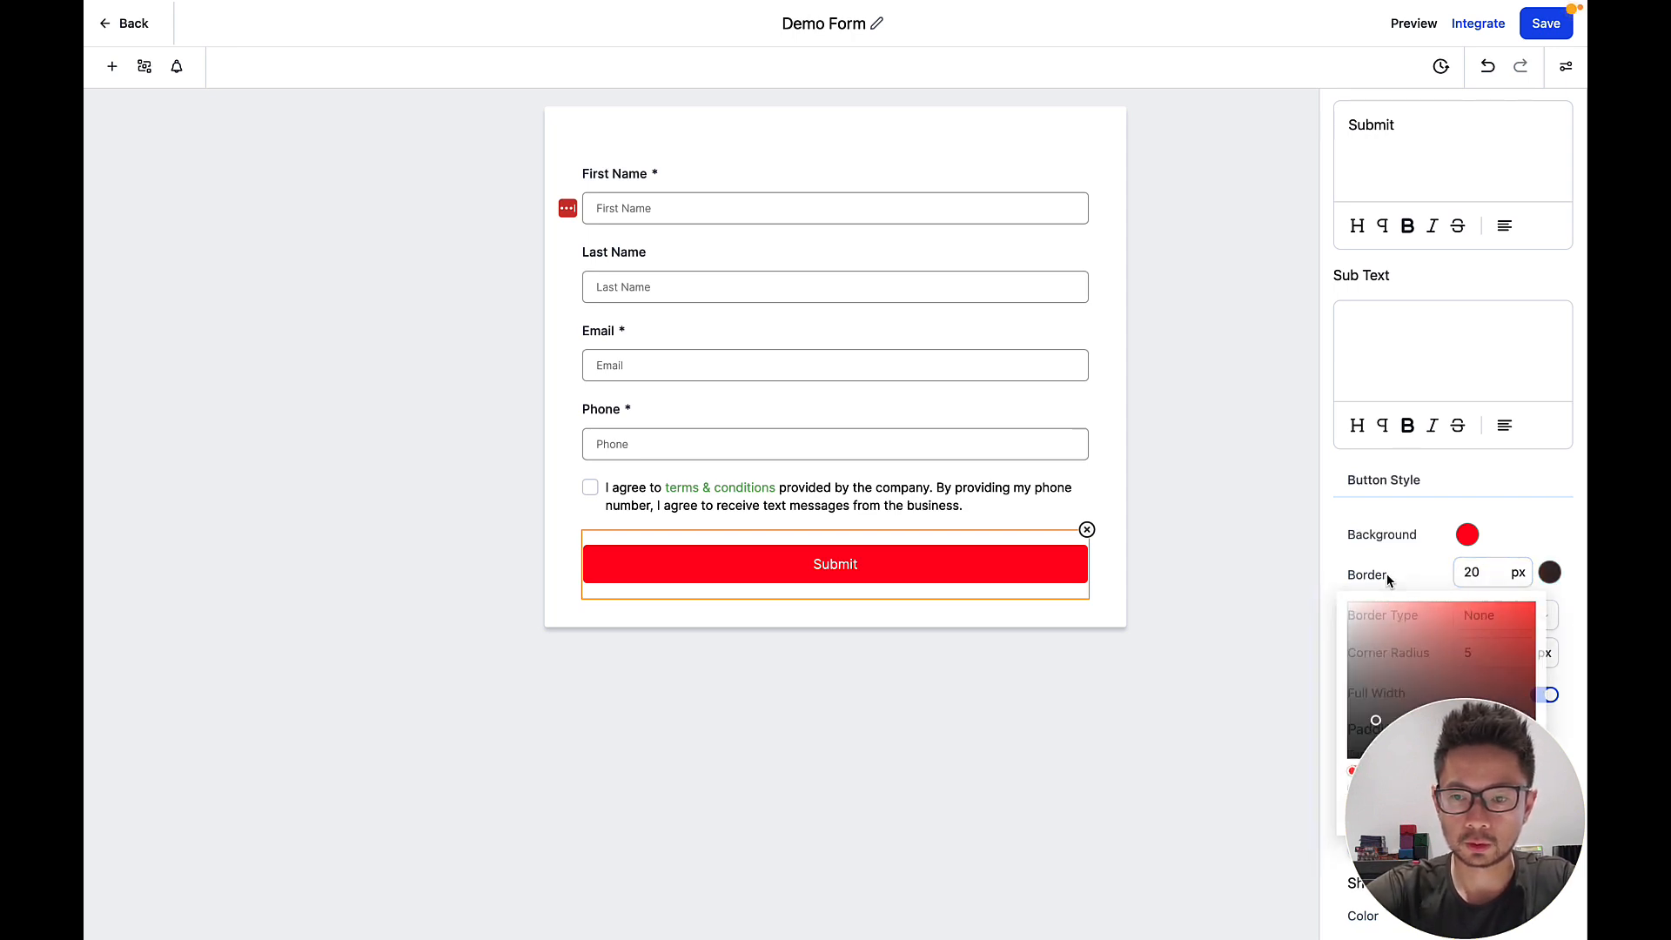
click(1474, 624)
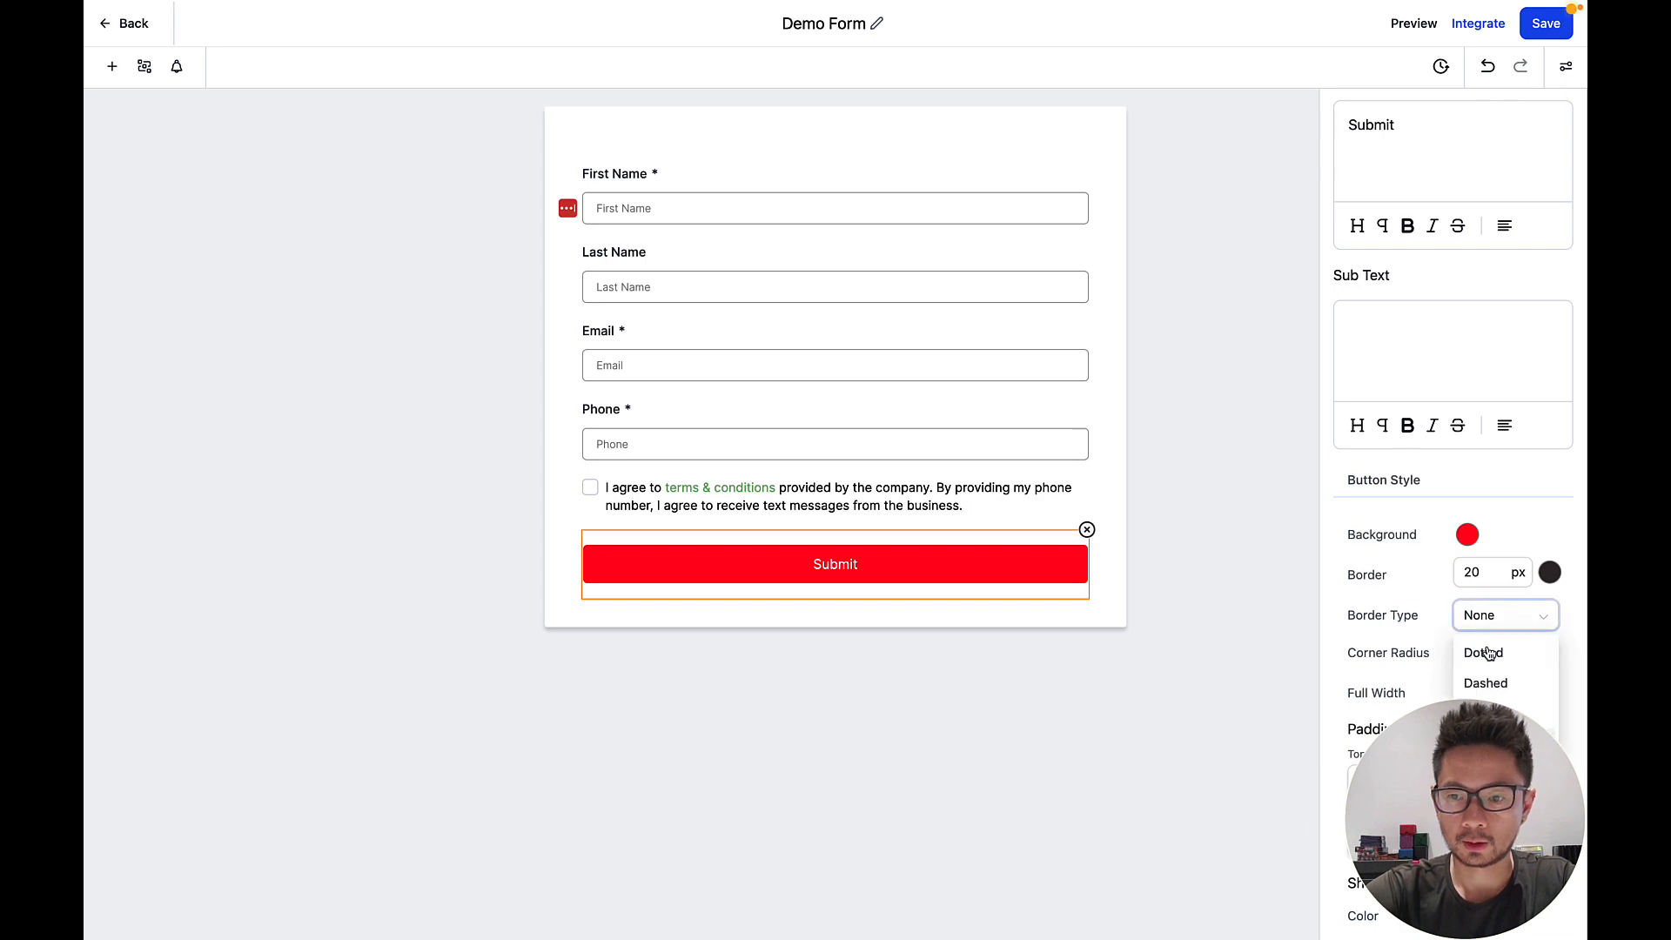
click(1486, 654)
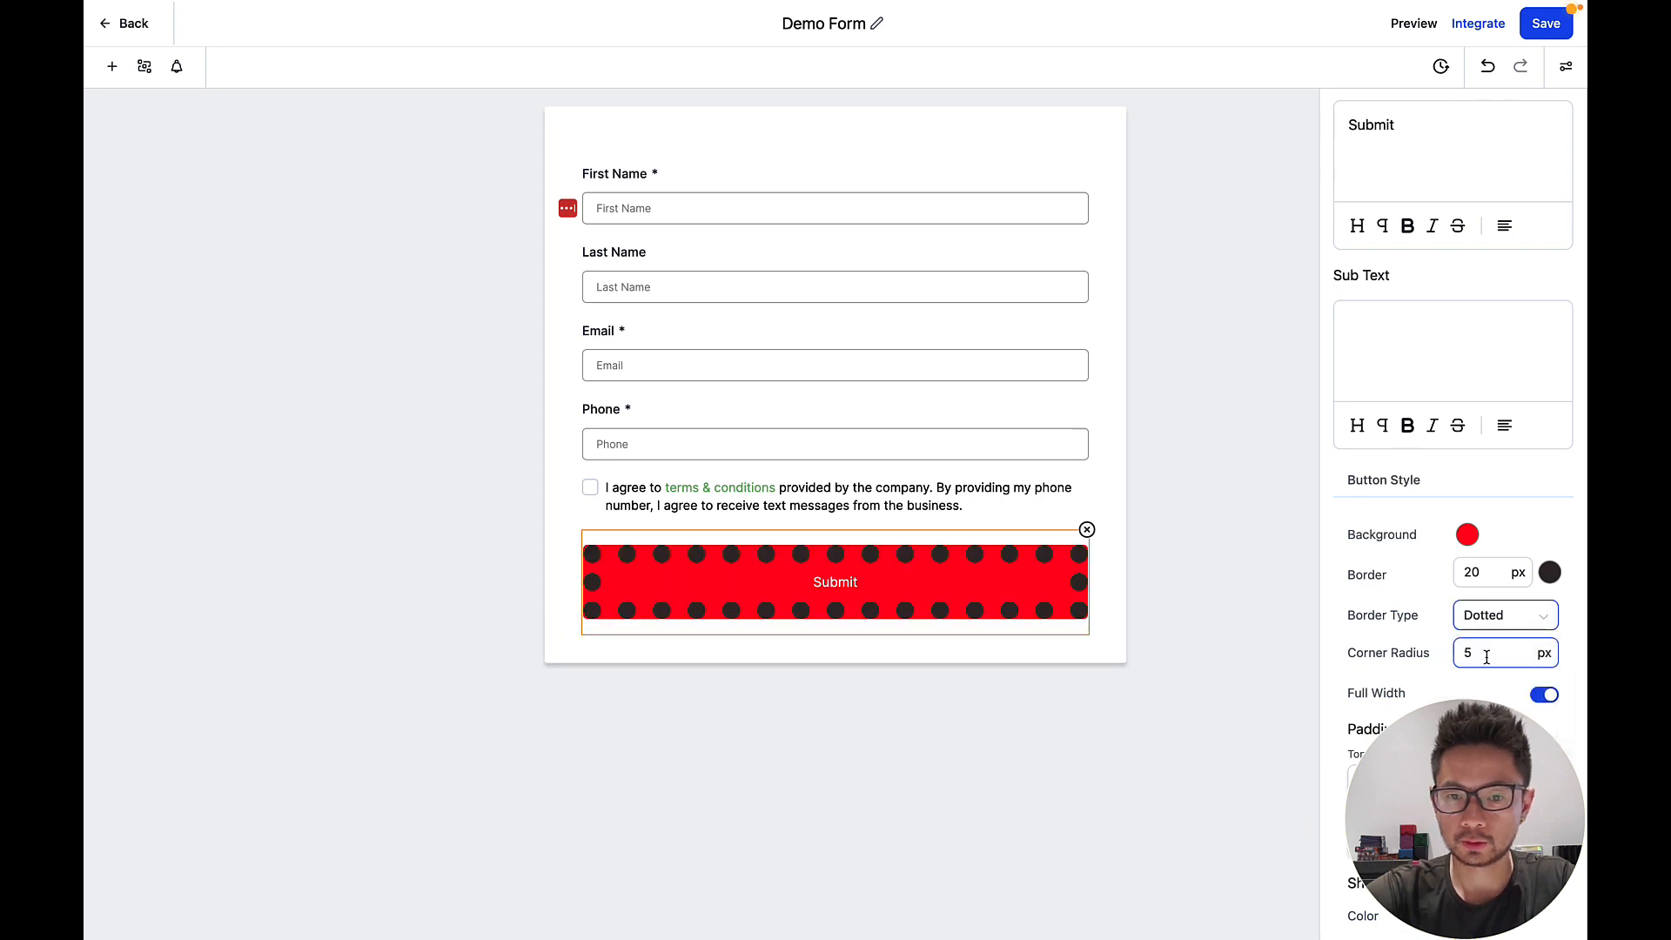
Set the button's border width to 0 px and its corner radius to 10 px.
click(1488, 573)
double_click(1488, 576)
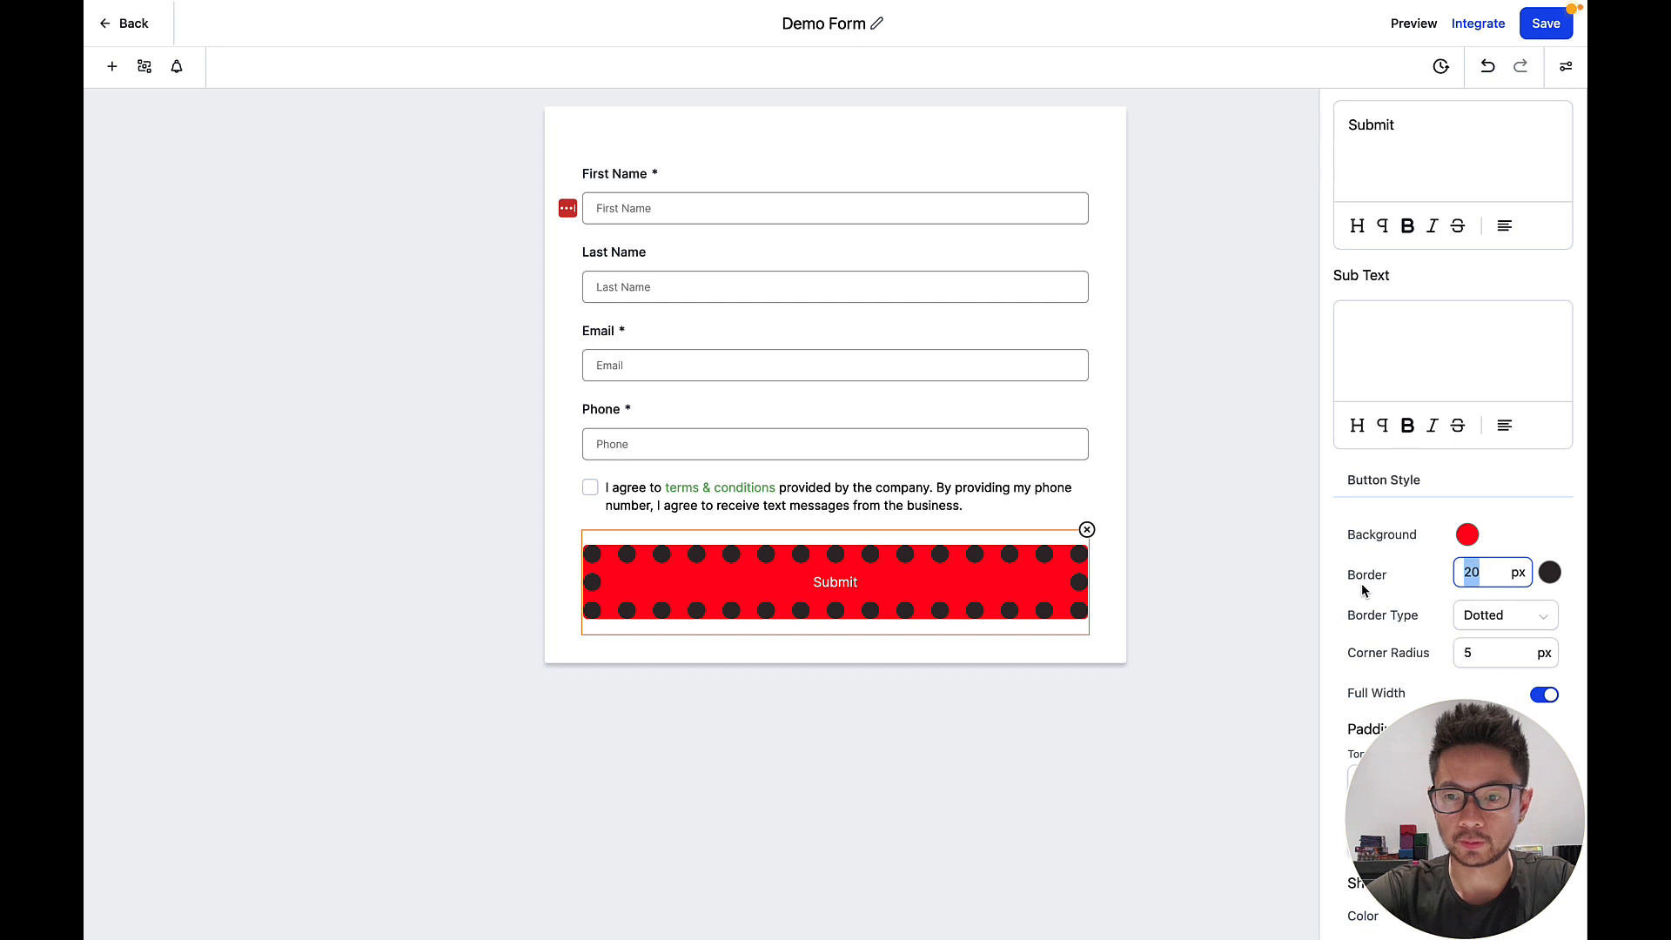
text(5)
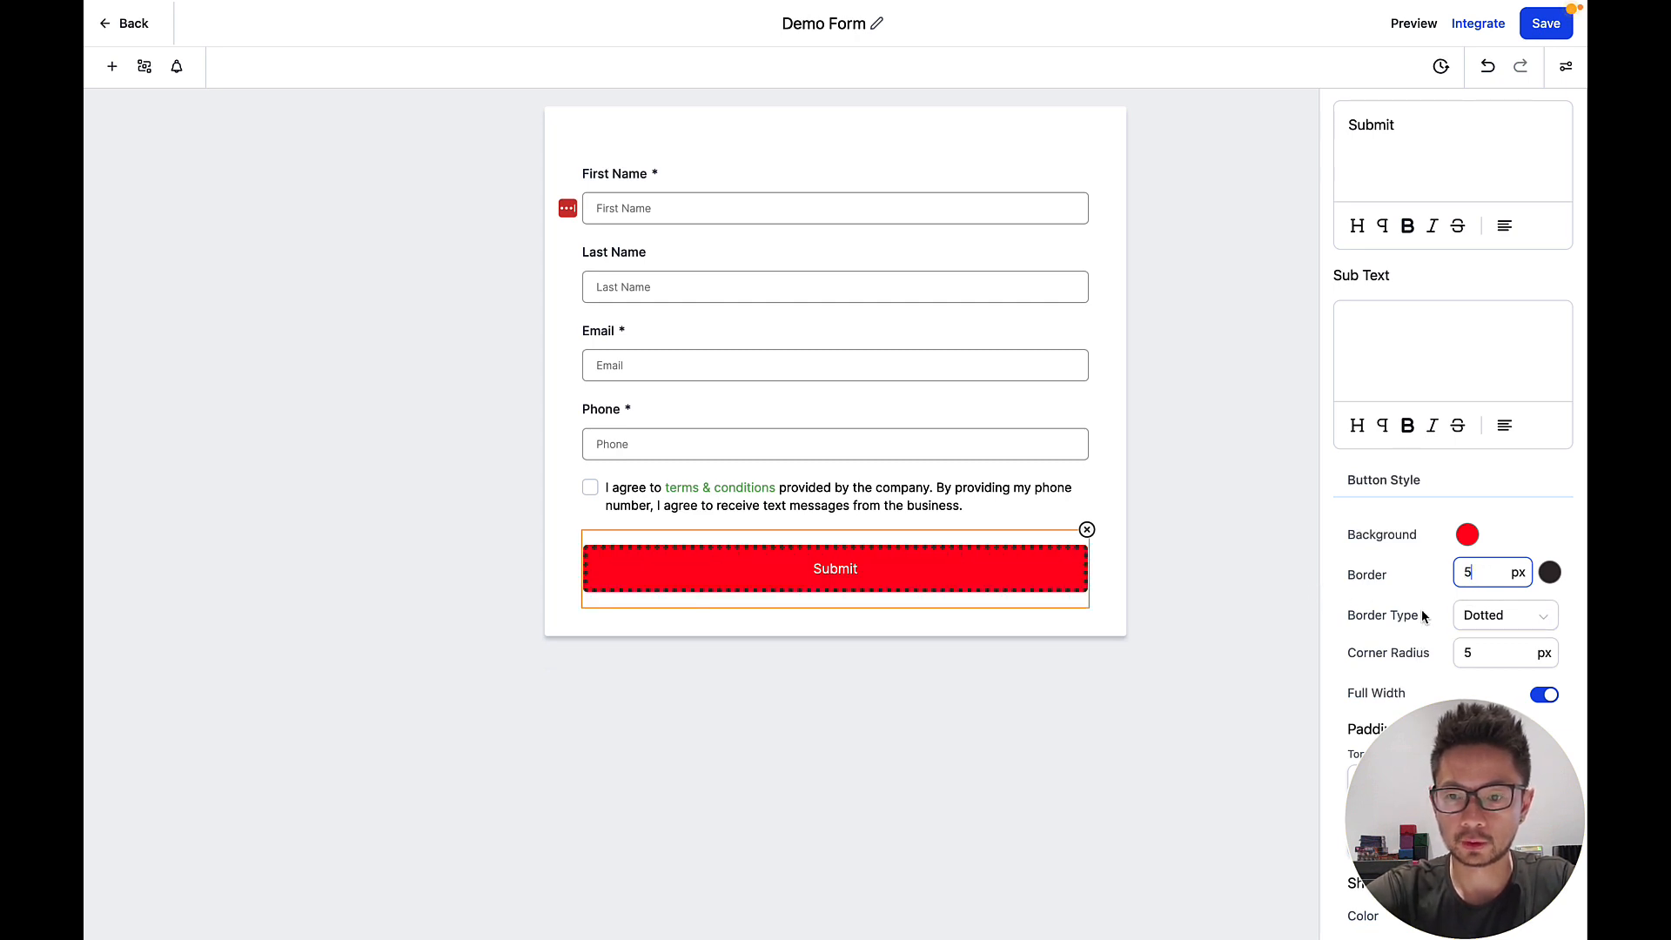
key(BackSpace)
text(0)
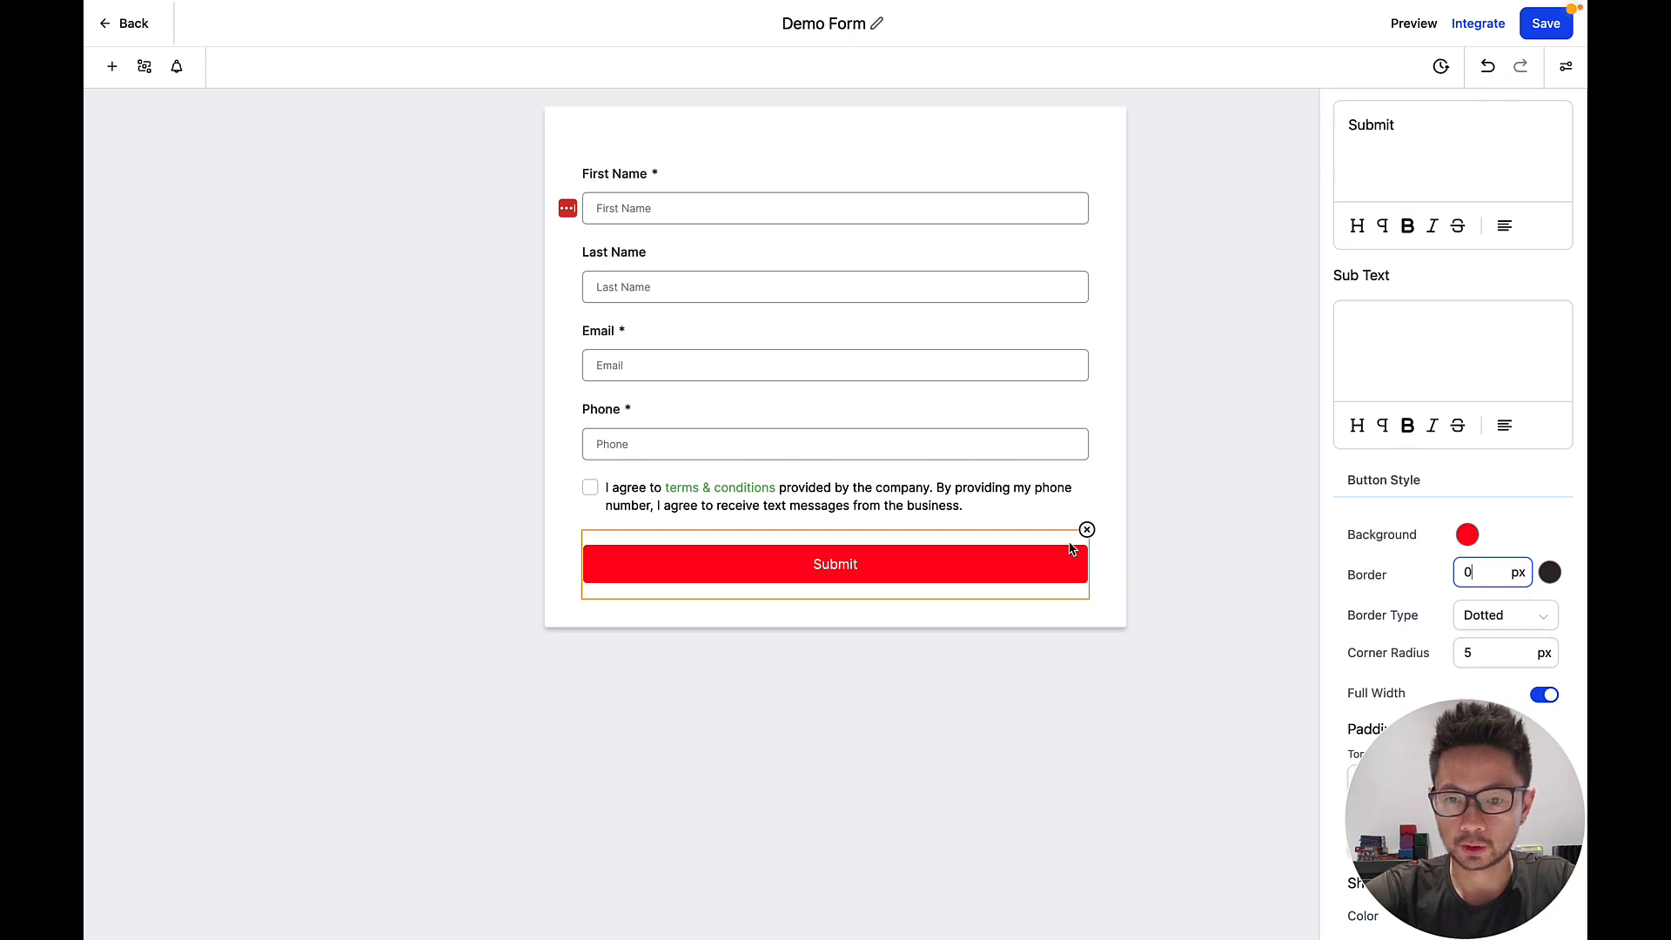
click(1491, 650)
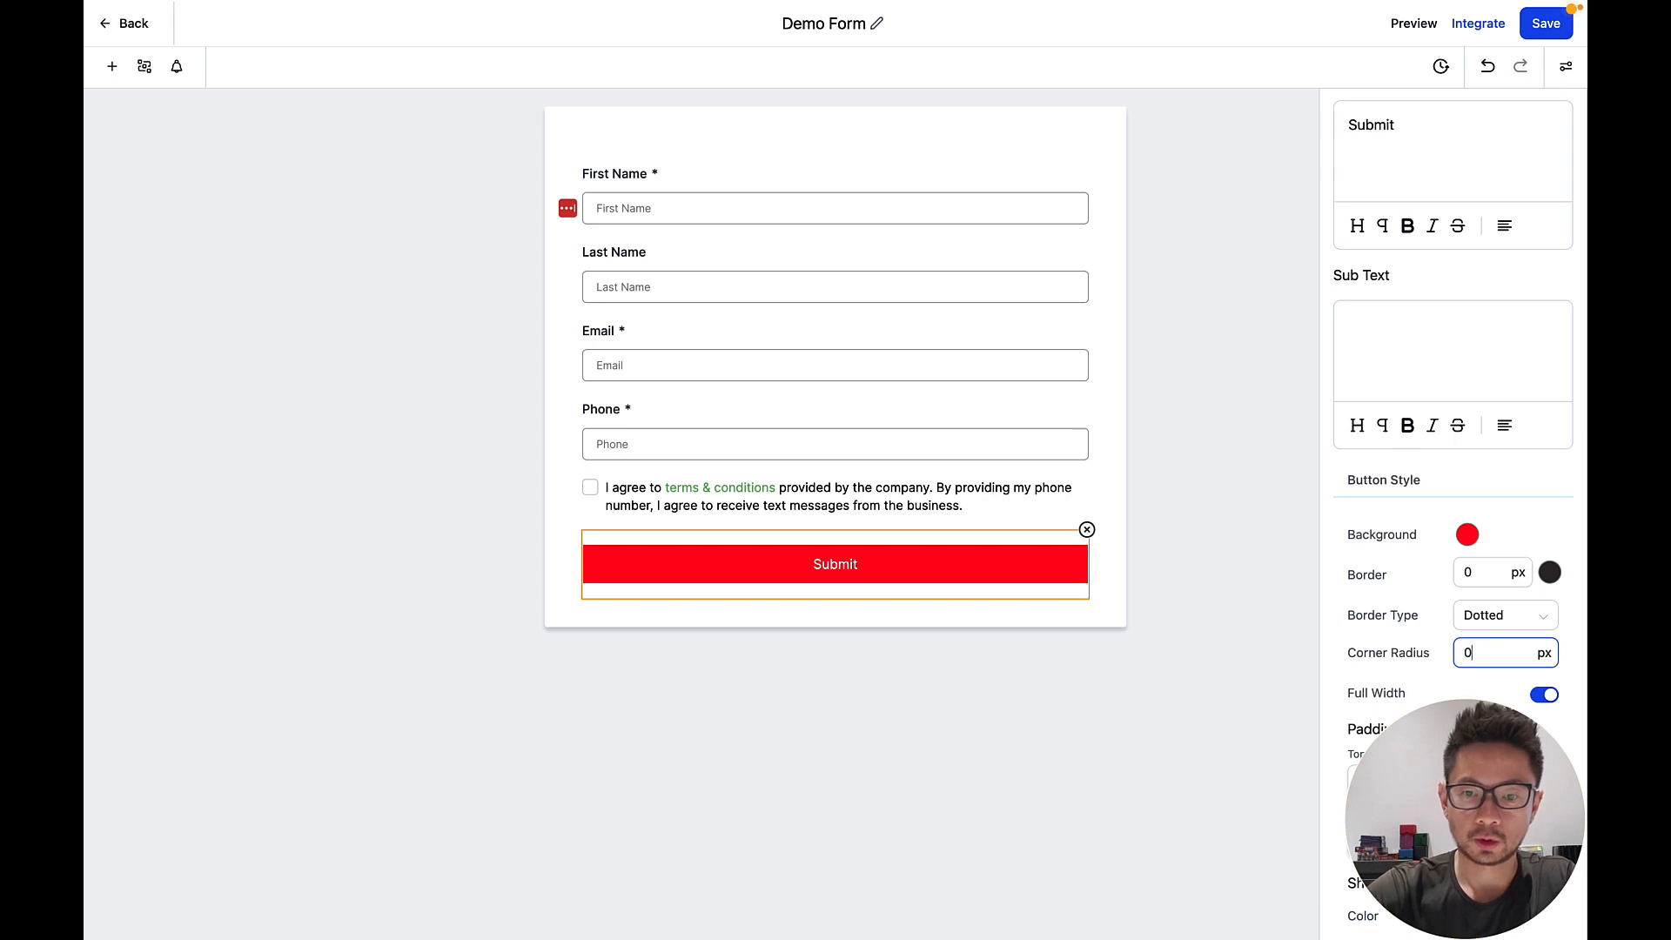
key(BackSpace)
text(10)
key(BackSpace)
text(5)
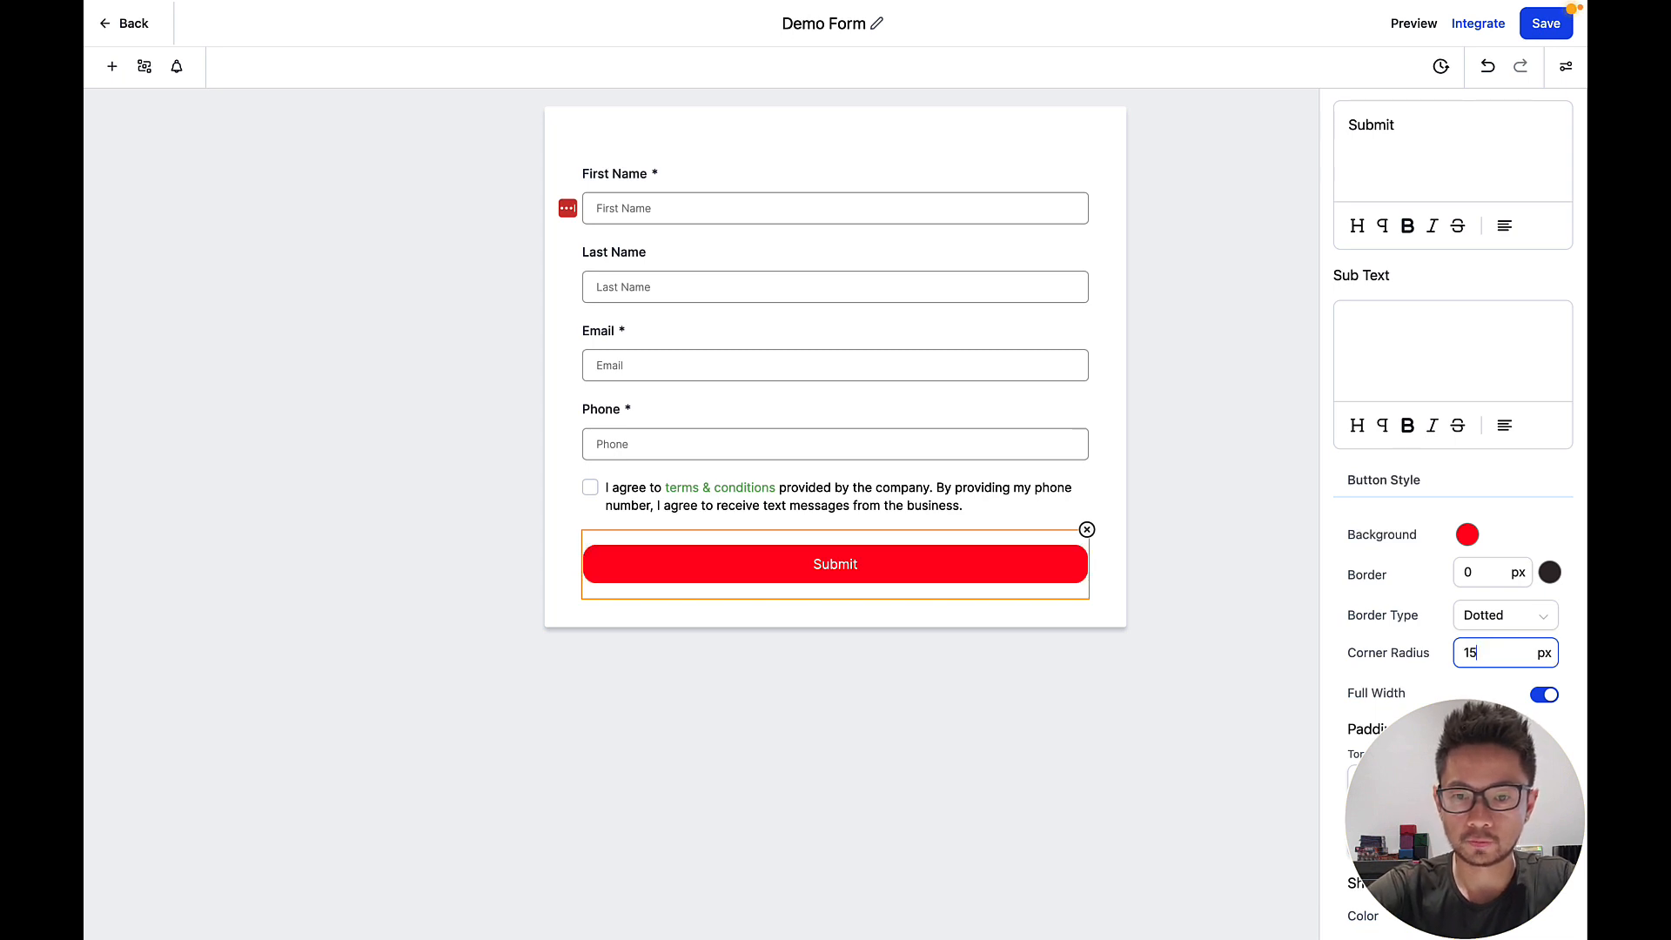
key(BackSpace)
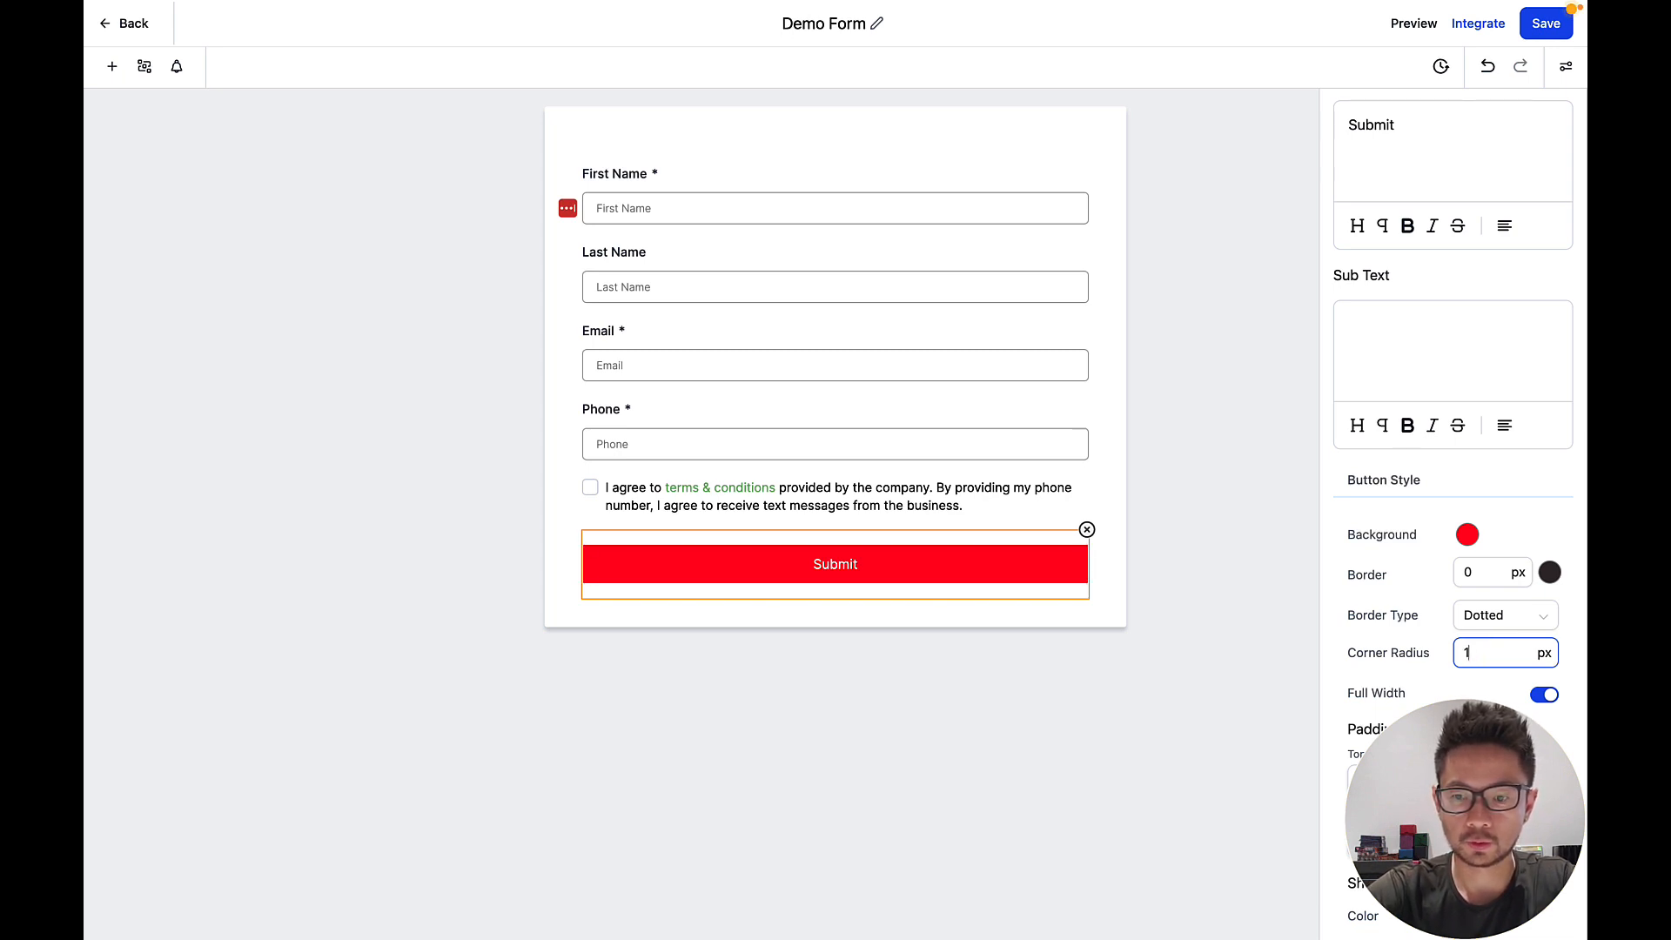
Toggle the Submit button's Full Width off and back on.
click(1541, 696)
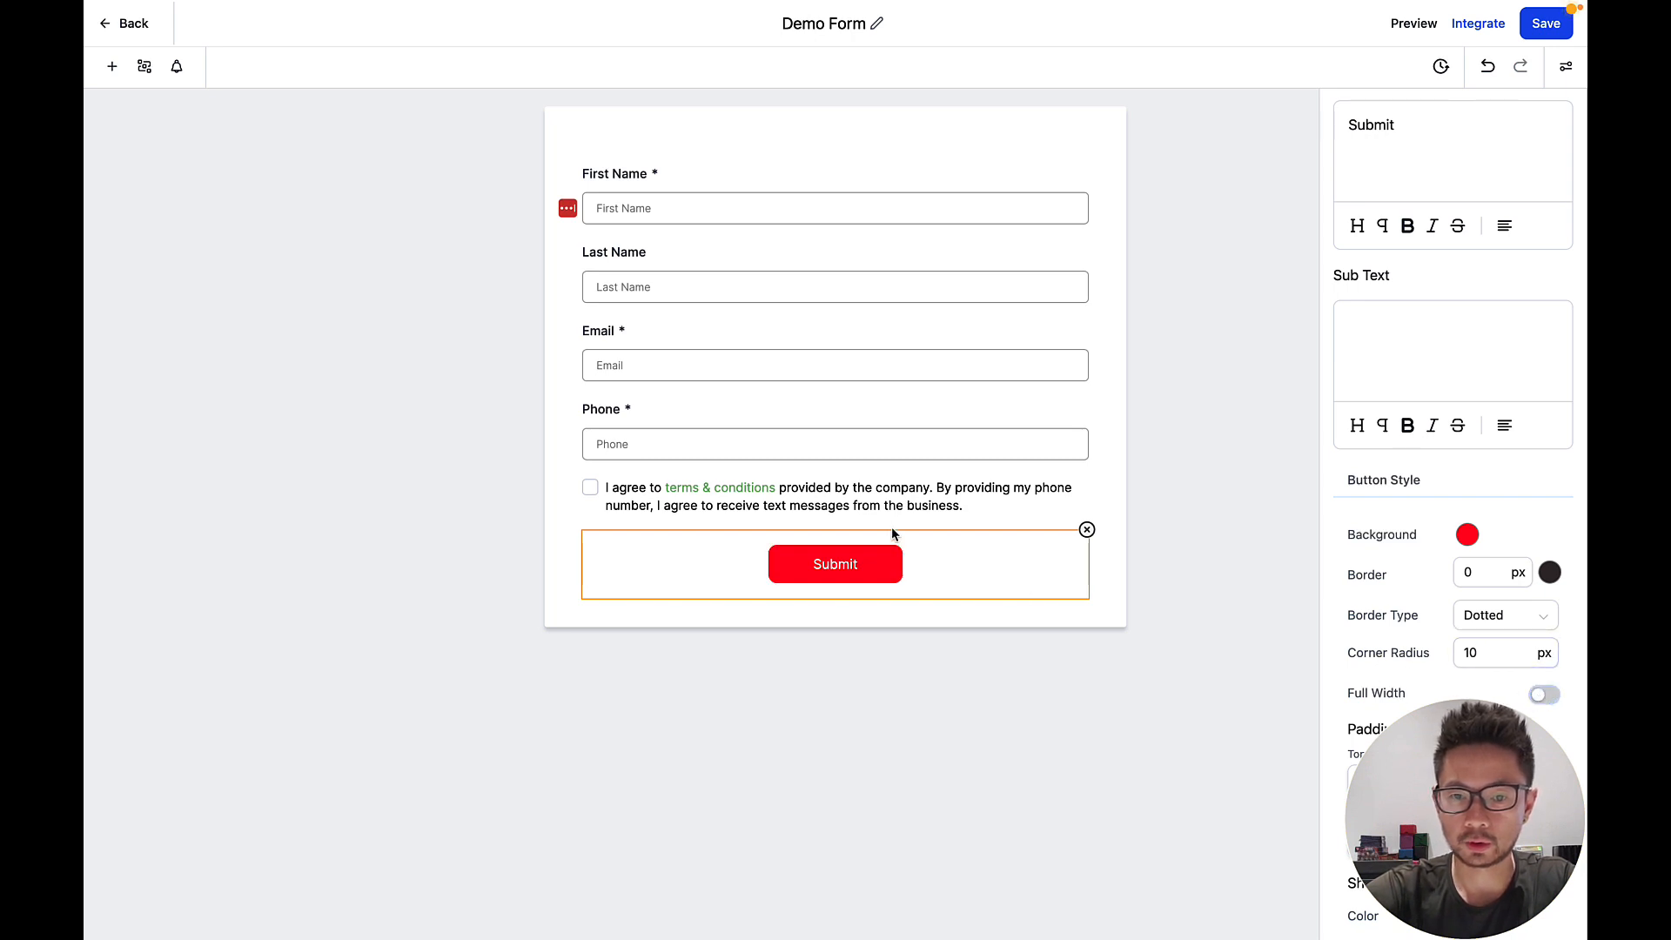
click(1545, 694)
scroll(1462, 609, down, 3)
click(1432, 558)
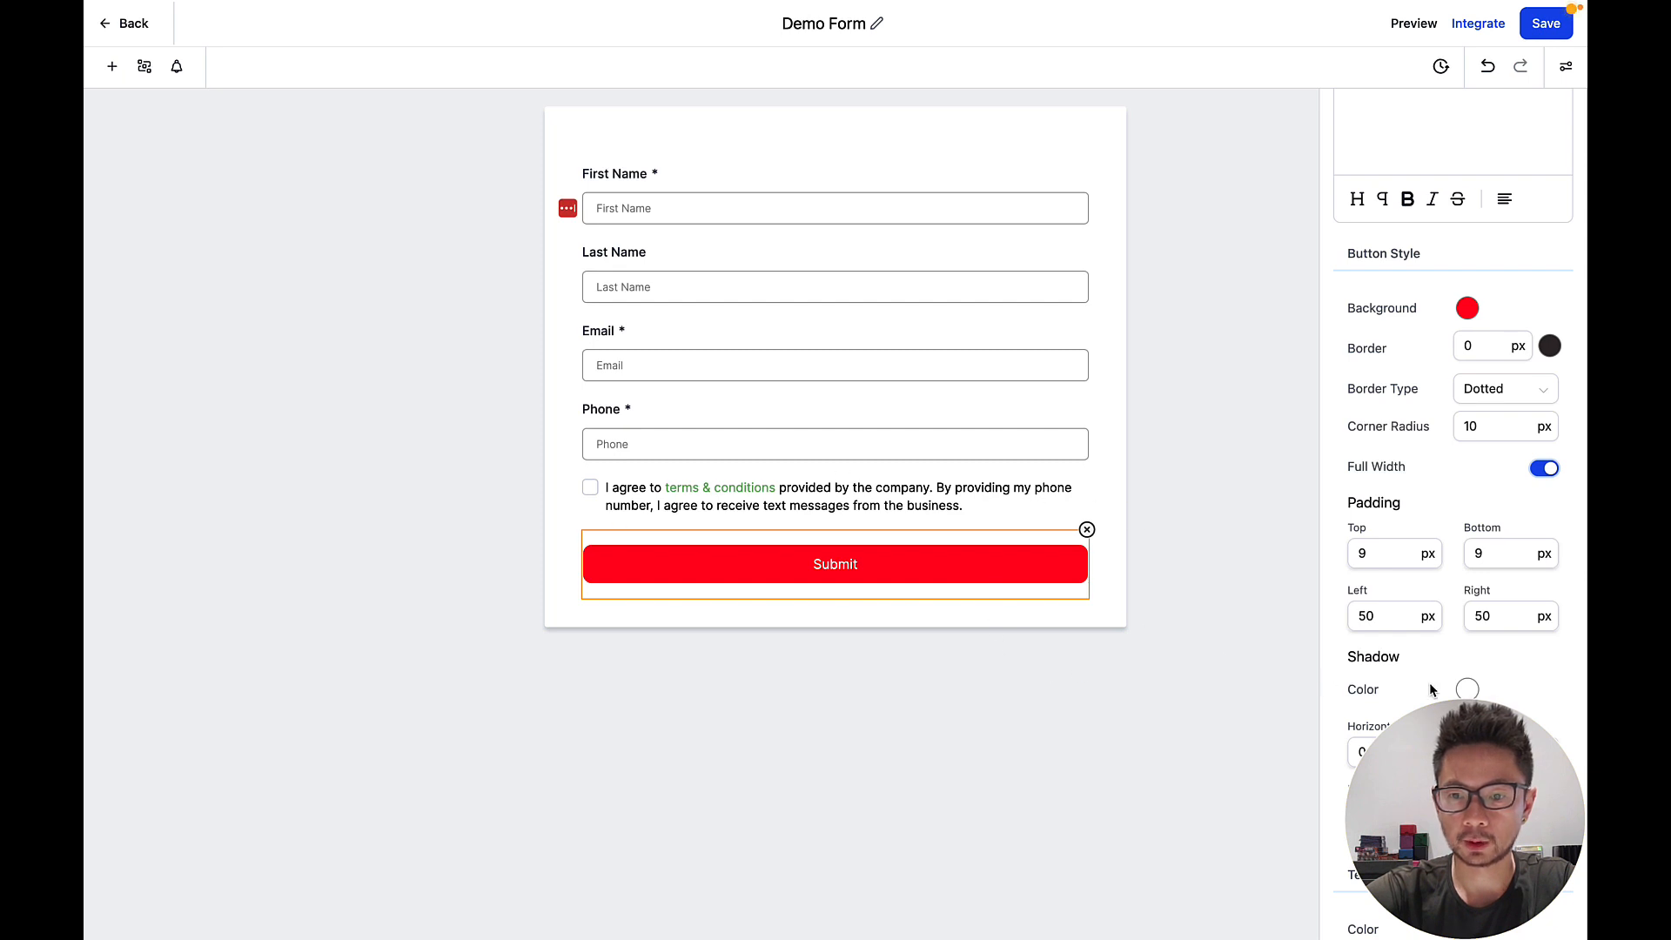
scroll(1432, 692, down, 1)
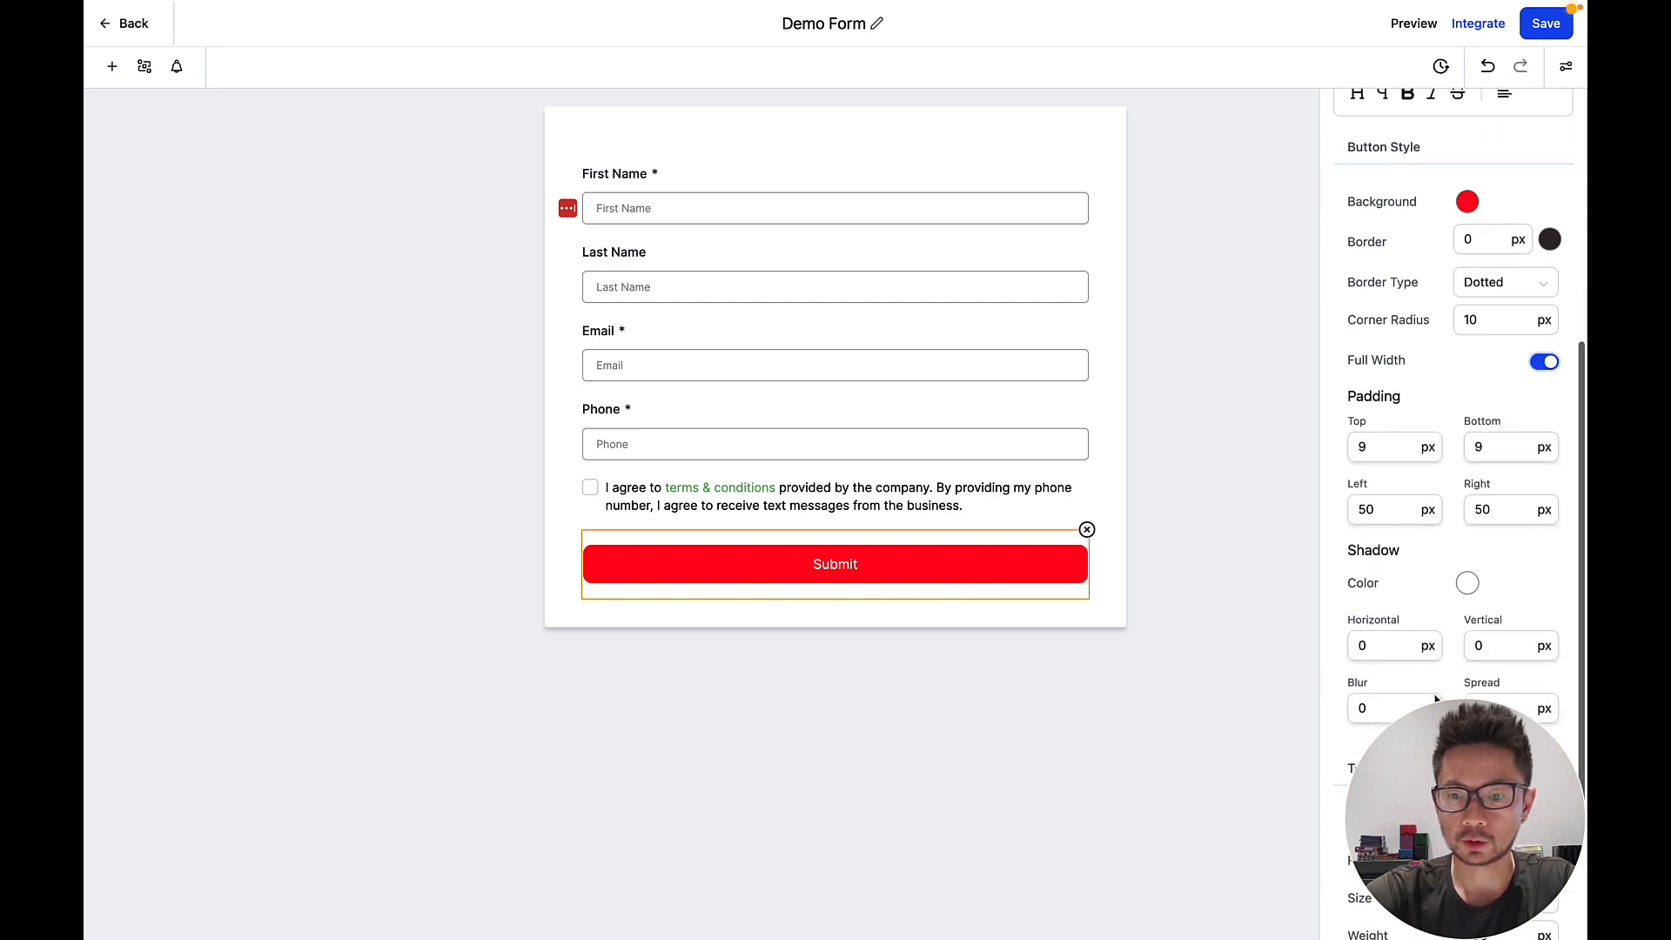
Add a black button shadow with 5 px horizontal and vertical offsets.
click(1467, 586)
drag(1419, 635, 1331, 782)
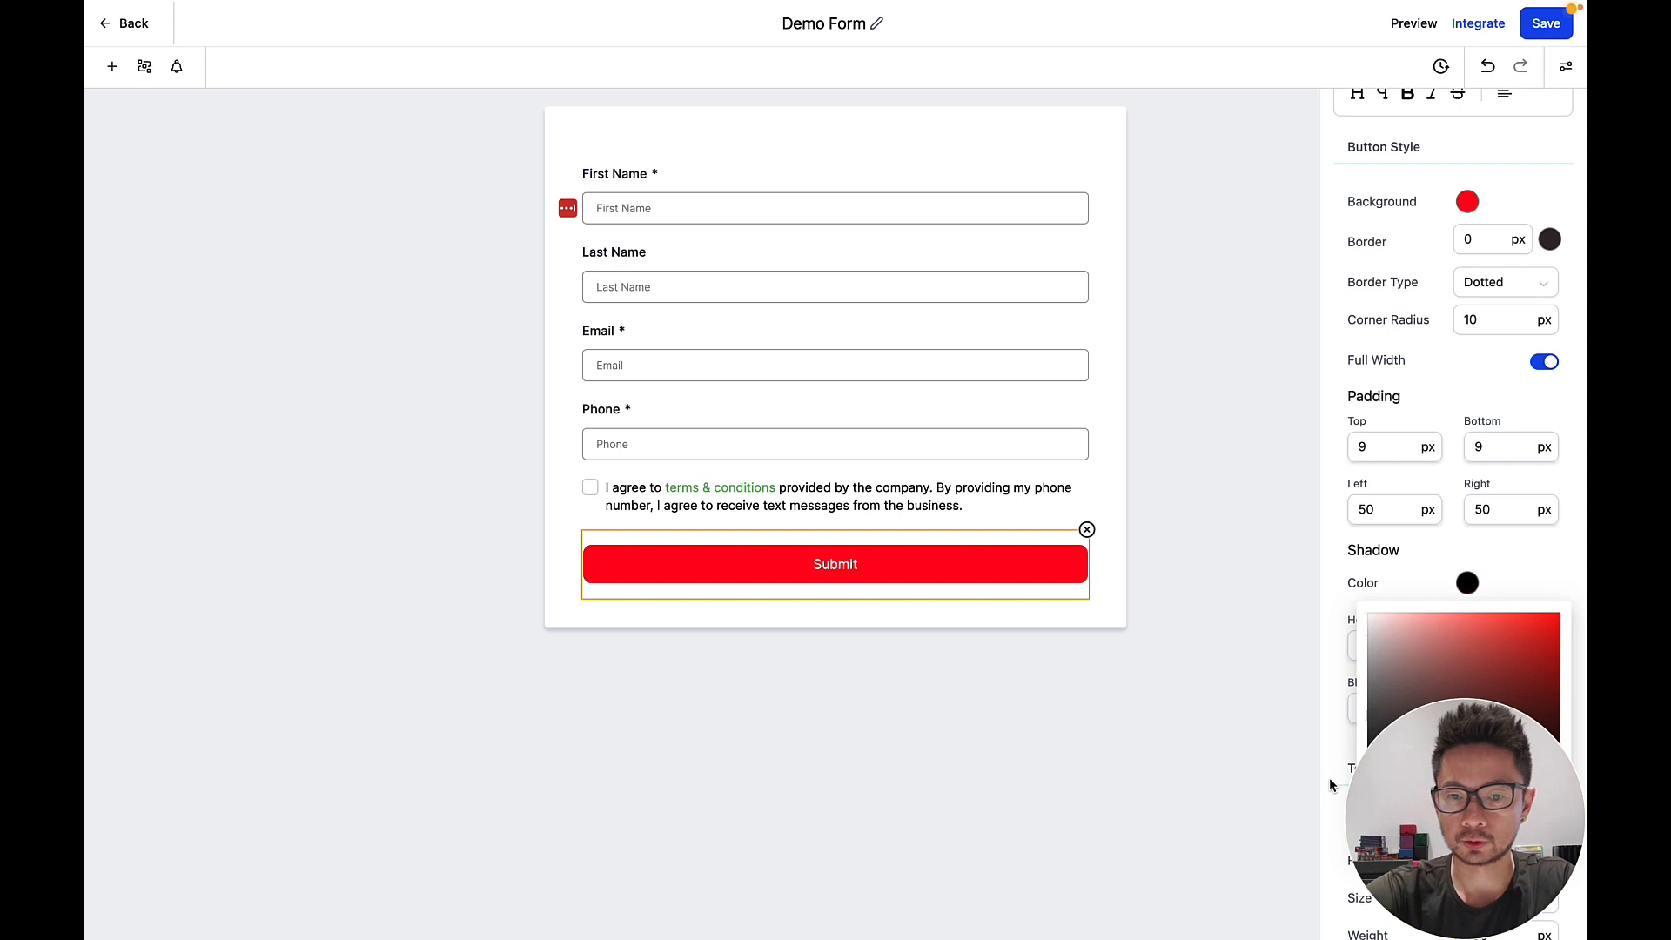
click(1358, 627)
click(1395, 696)
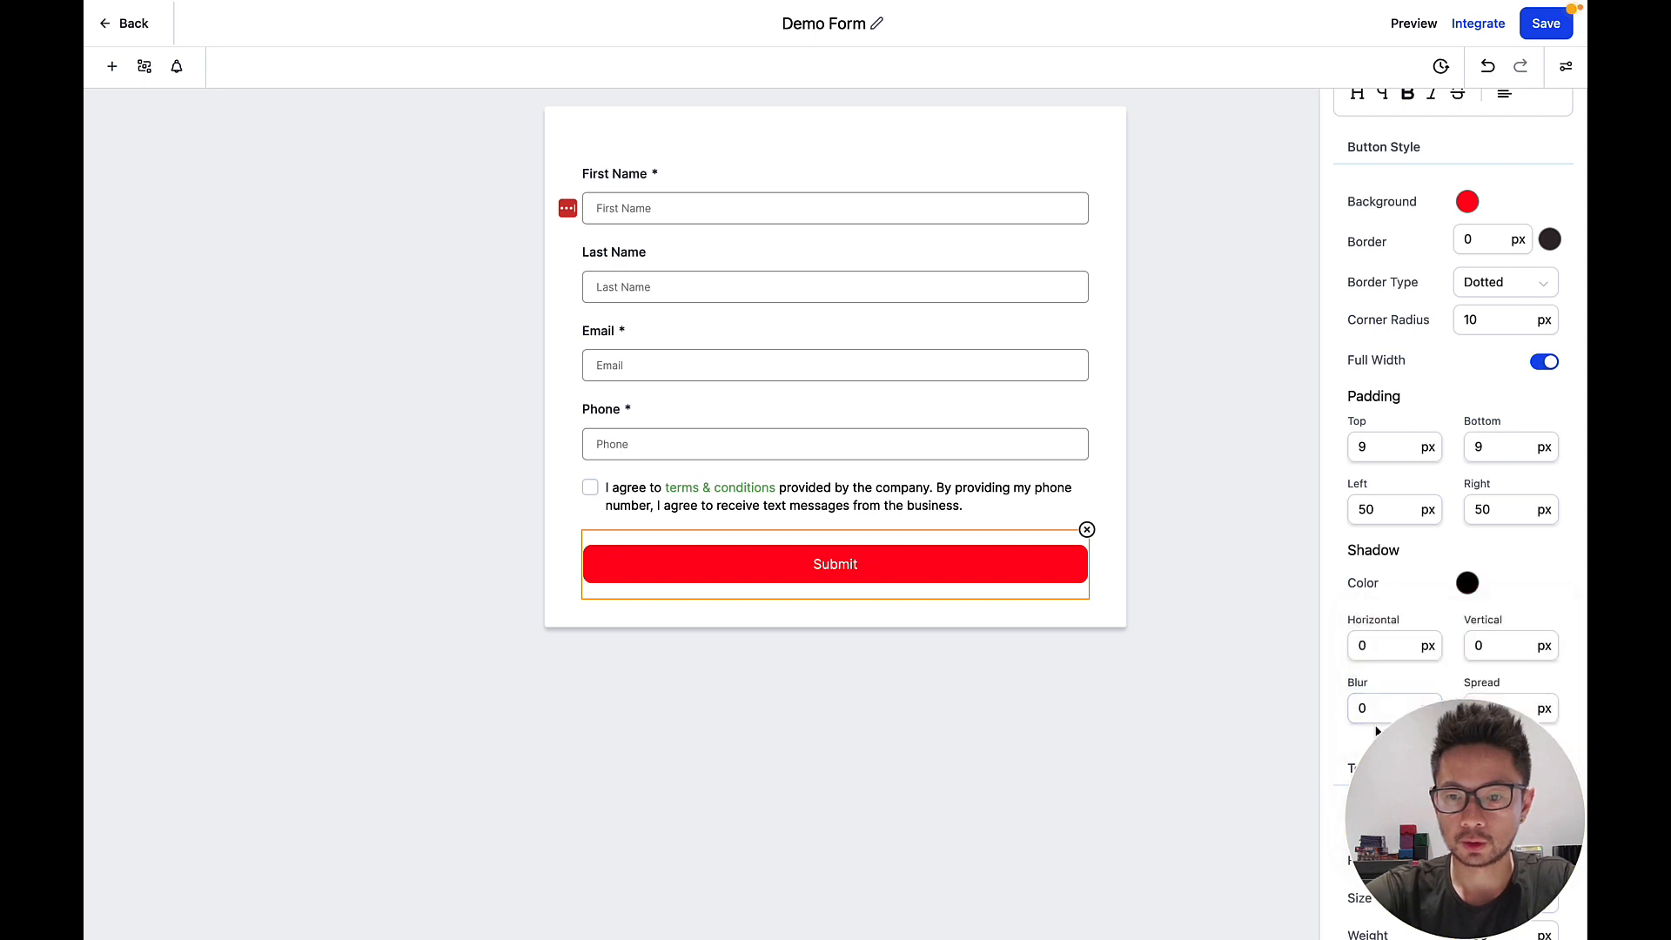
click(1486, 645)
click(1387, 644)
drag(1382, 645, 1331, 653)
text(5)
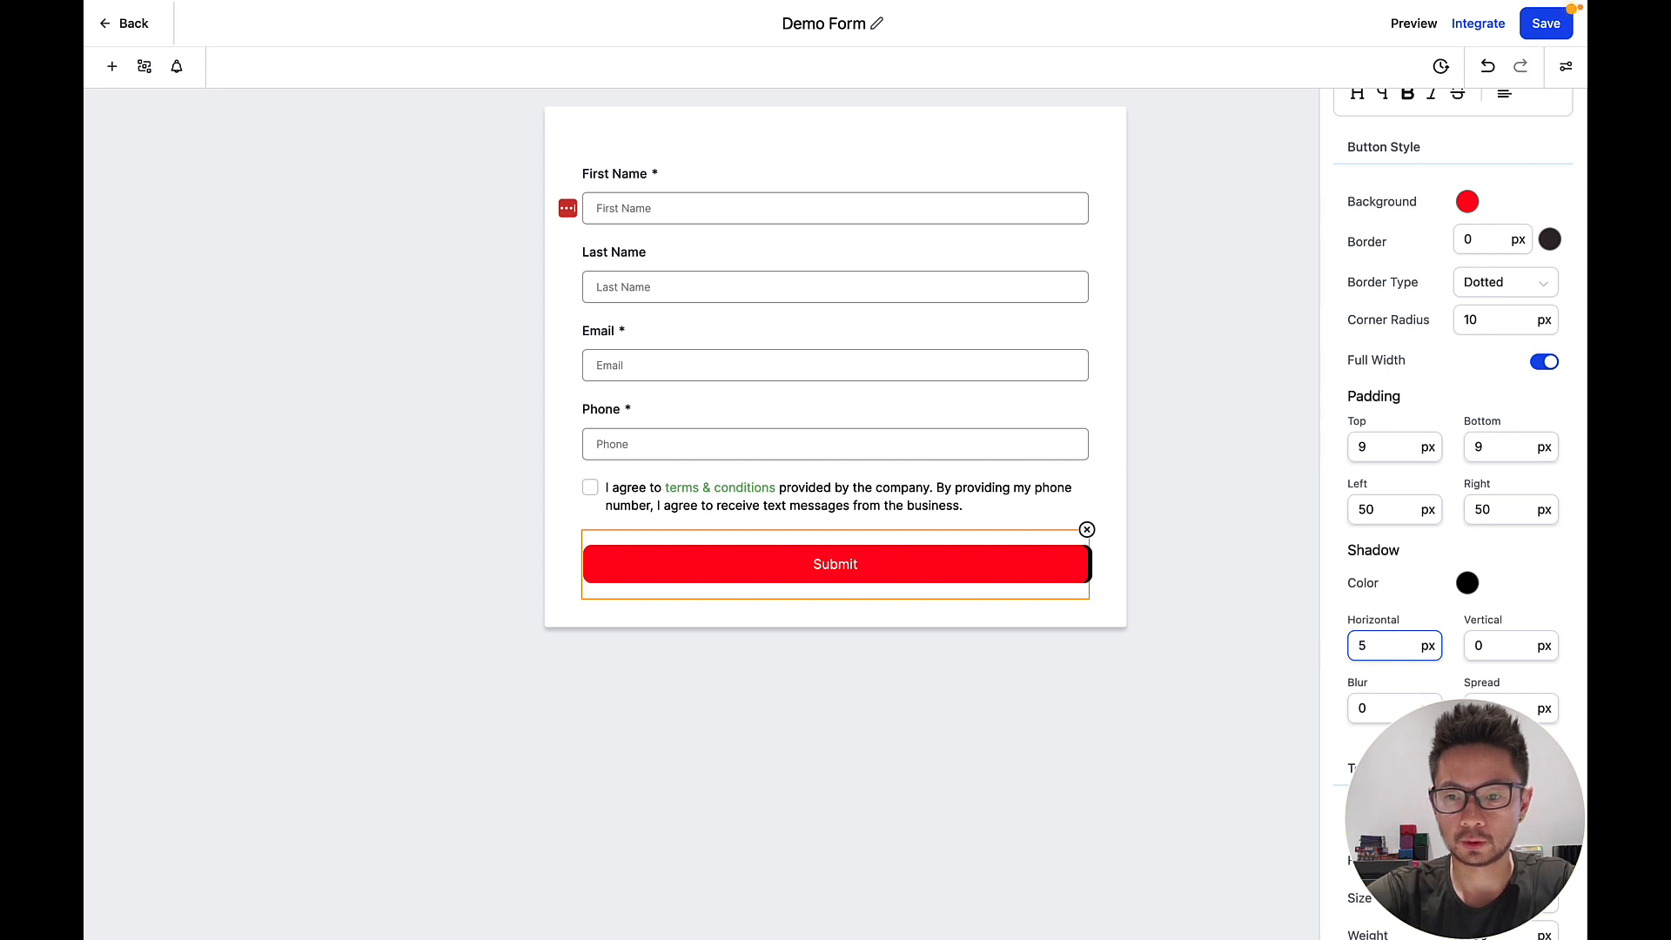
drag(1492, 649, 1268, 647)
text(5)
Lighten the shadow to grey and reduce both offsets to 2 px.
click(1468, 583)
click(1397, 568)
text(2)
click(1484, 649)
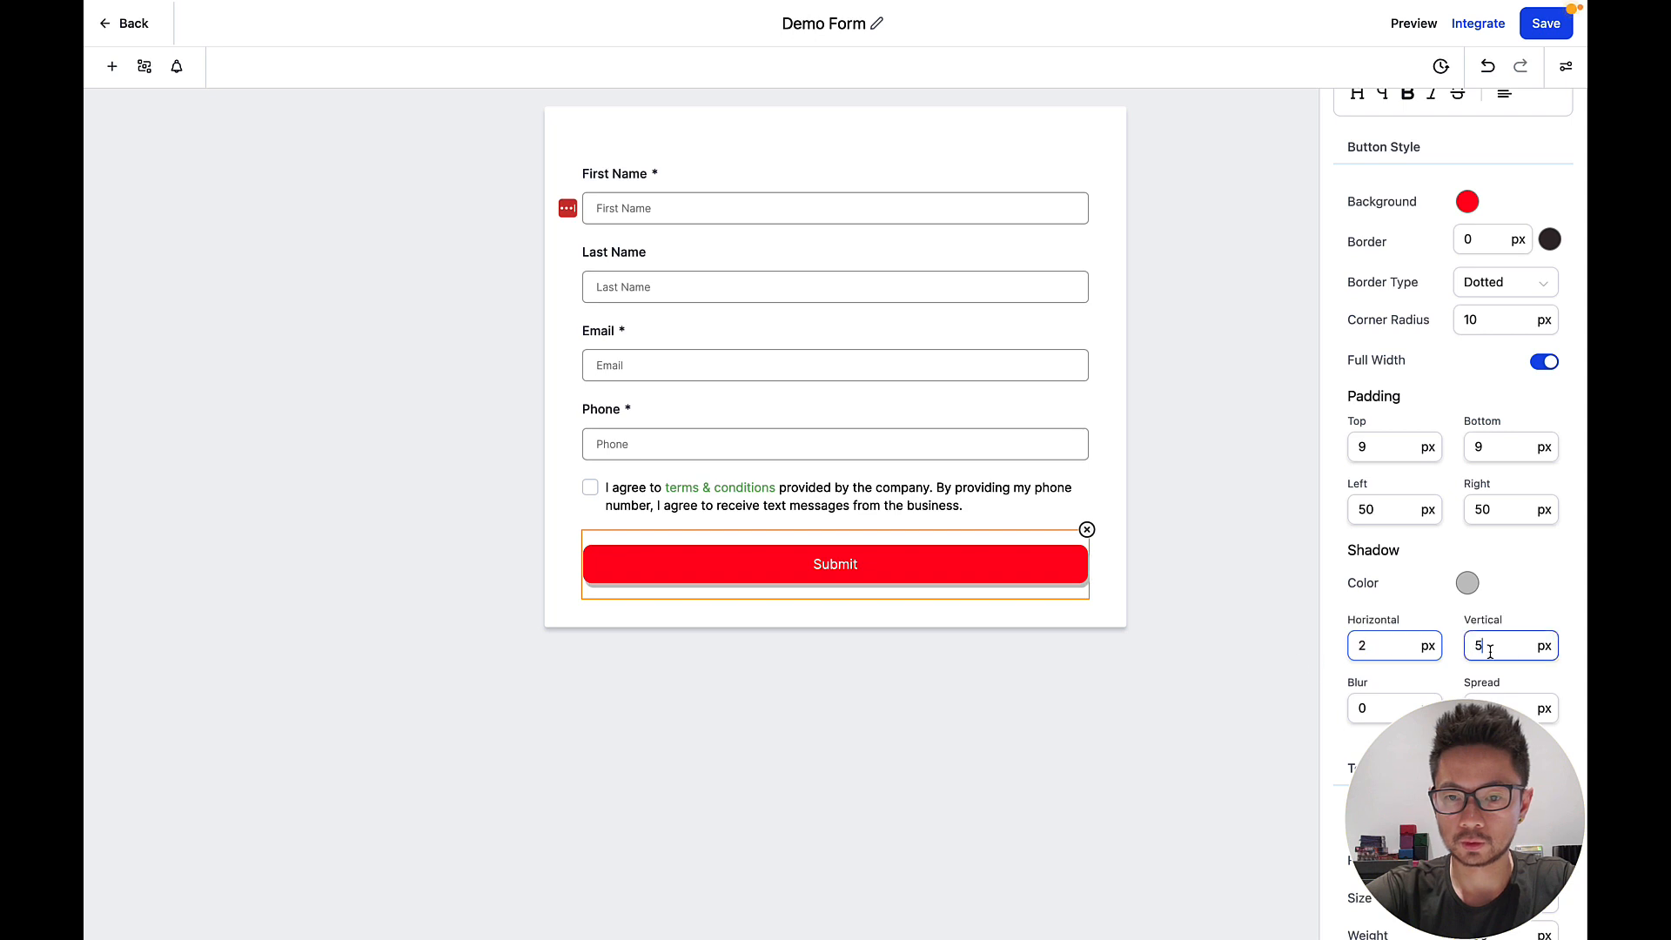
key(BackSpace)
text(2)
click(1384, 601)
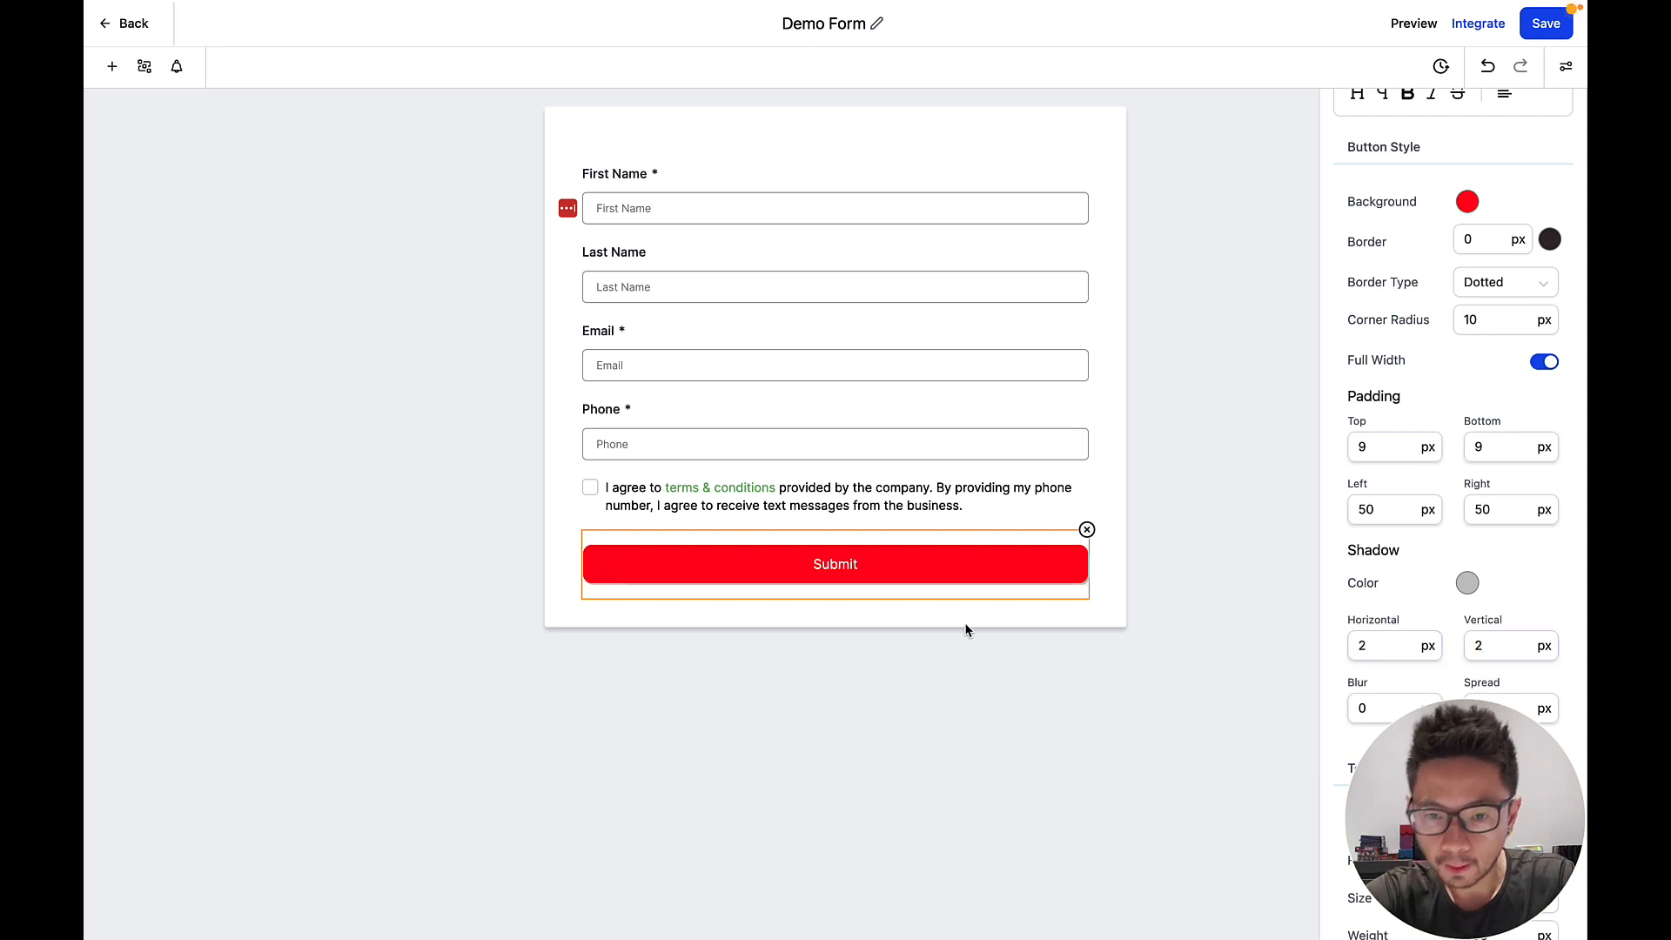
click(1392, 707)
scroll(1396, 712, down, 3)
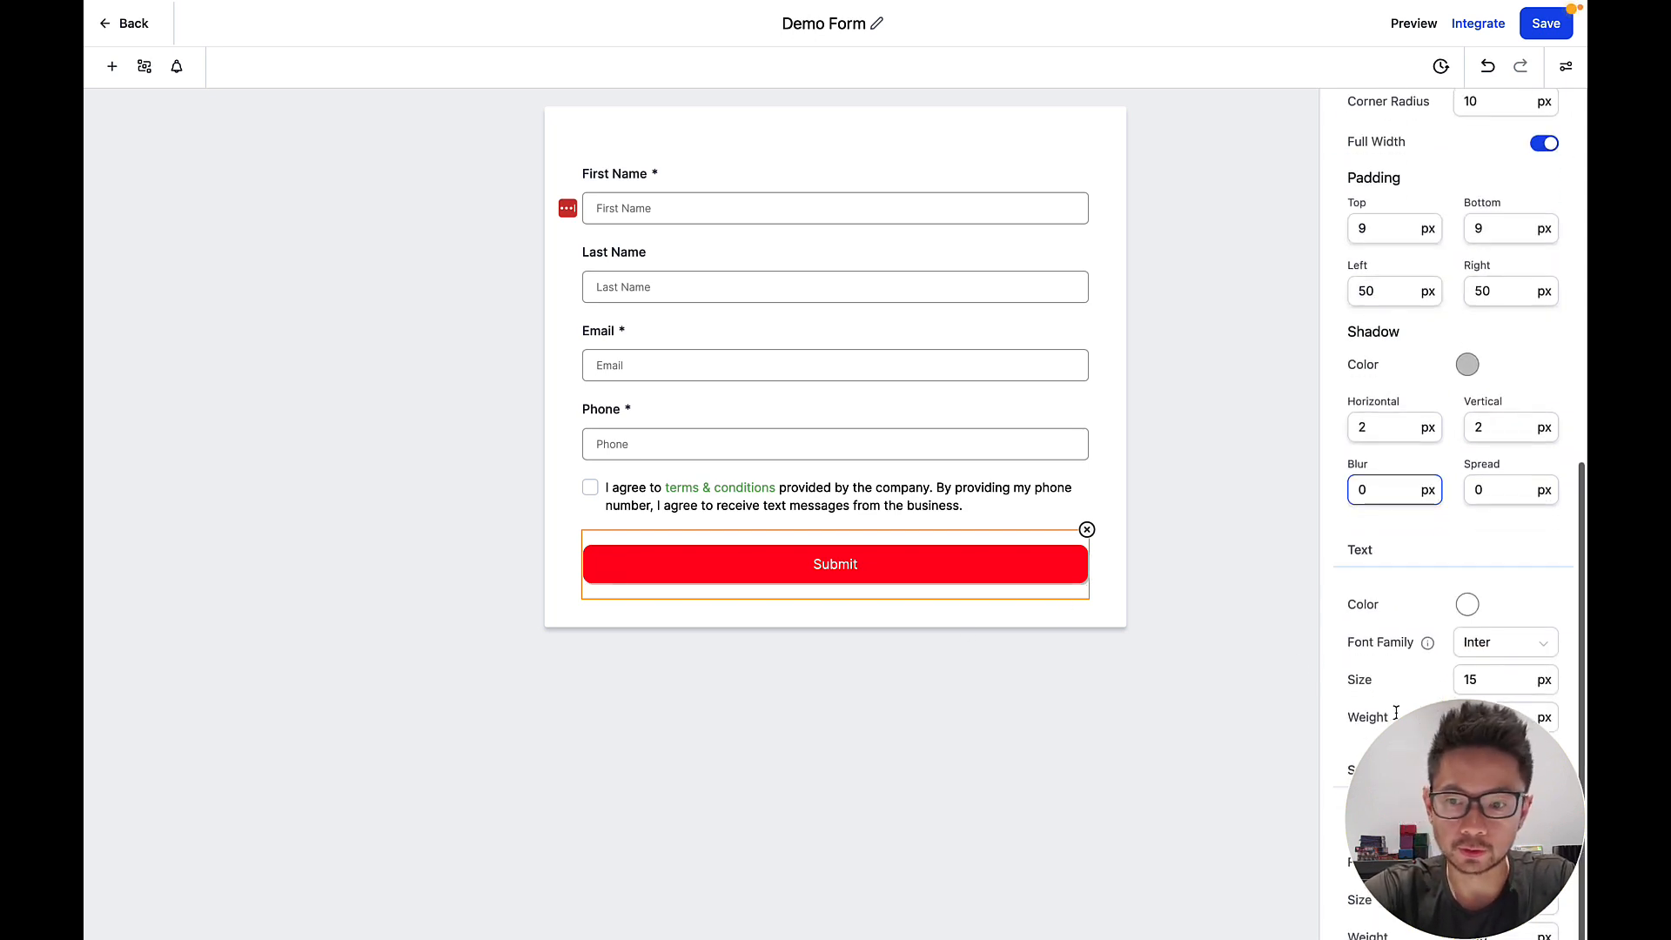
scroll(1397, 712, up, 8)
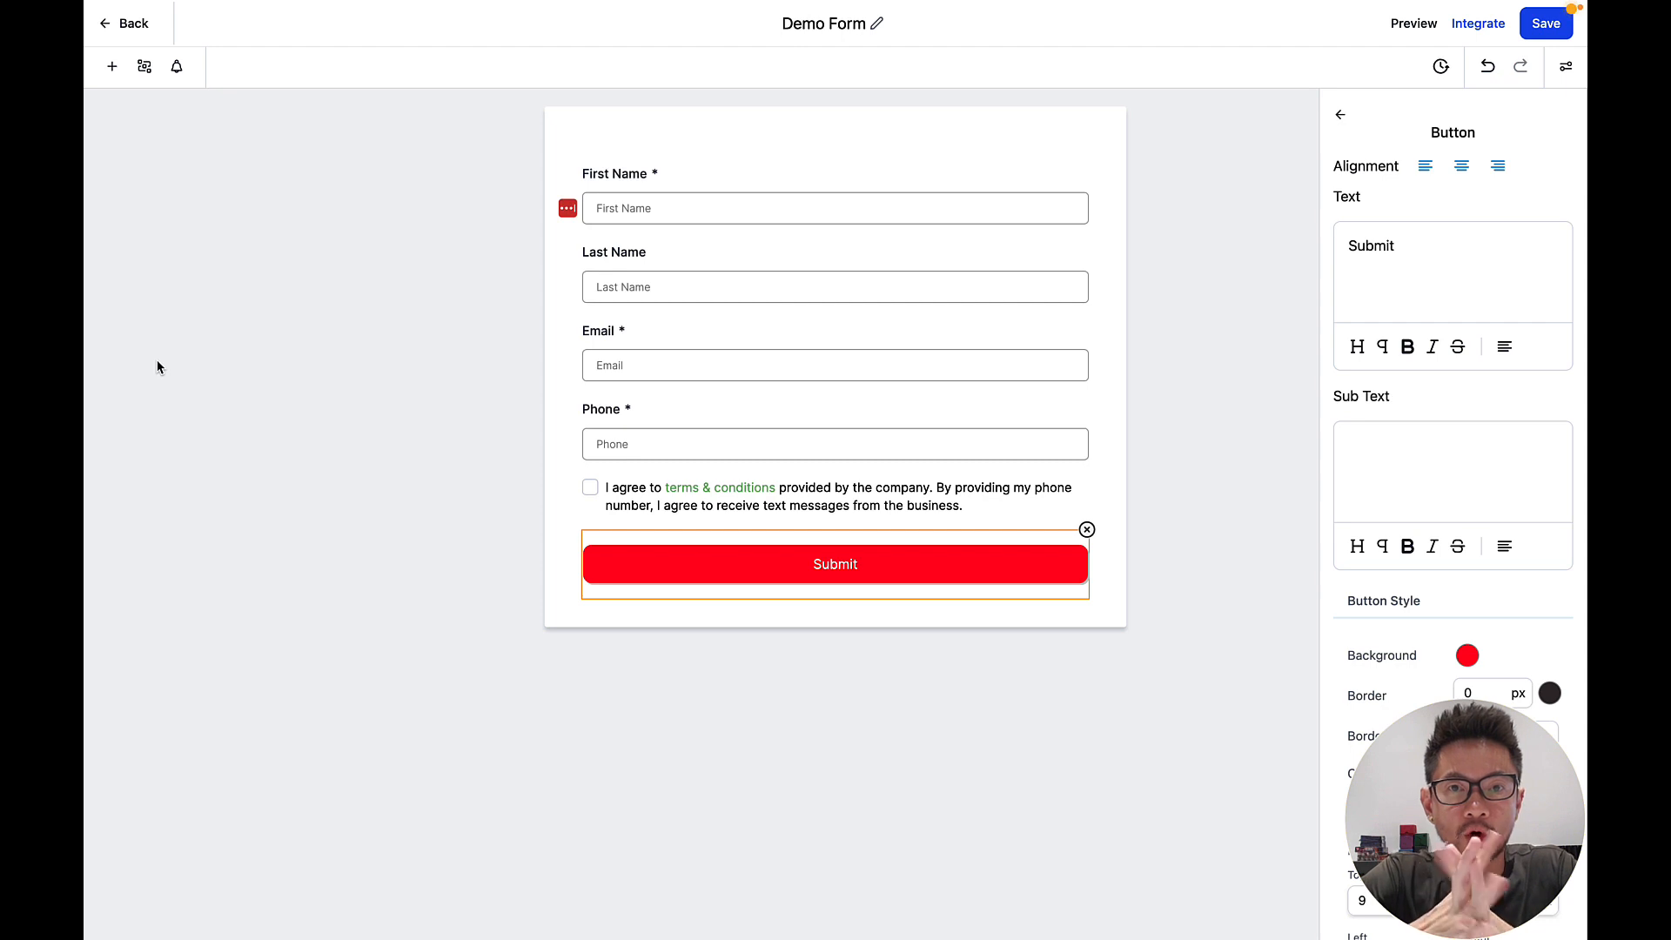
From the add-elements panel's Custom Fields tab, choose Add Custom Fields.
click(112, 69)
scroll(340, 435, down, 5)
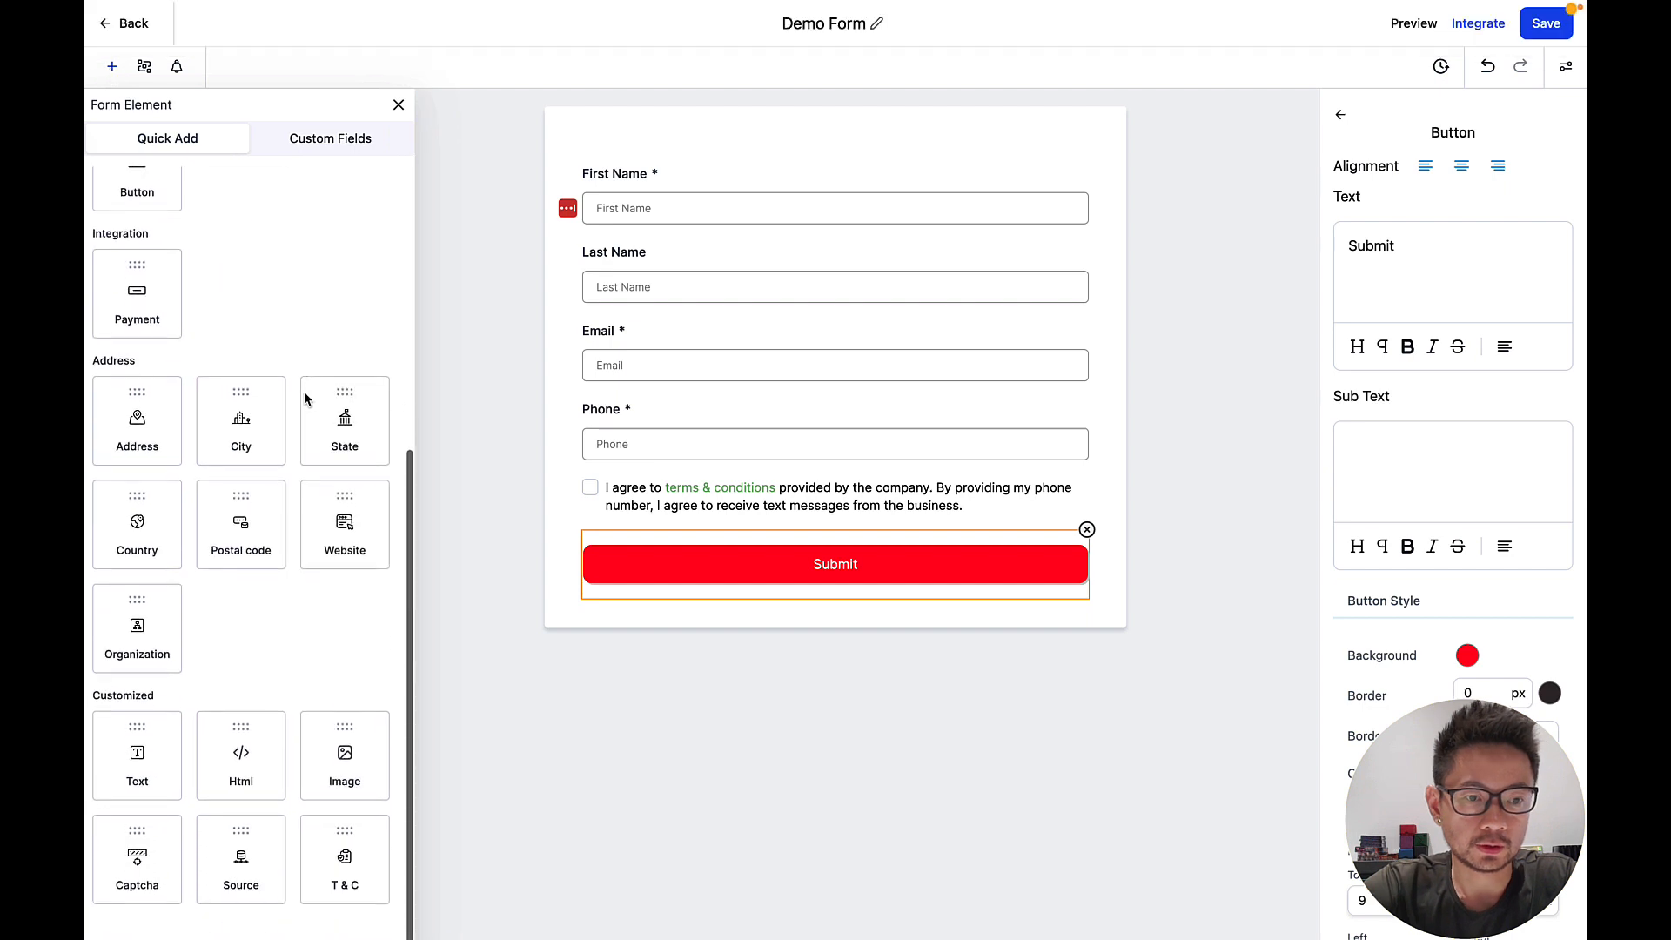
scroll(357, 653, up, 5)
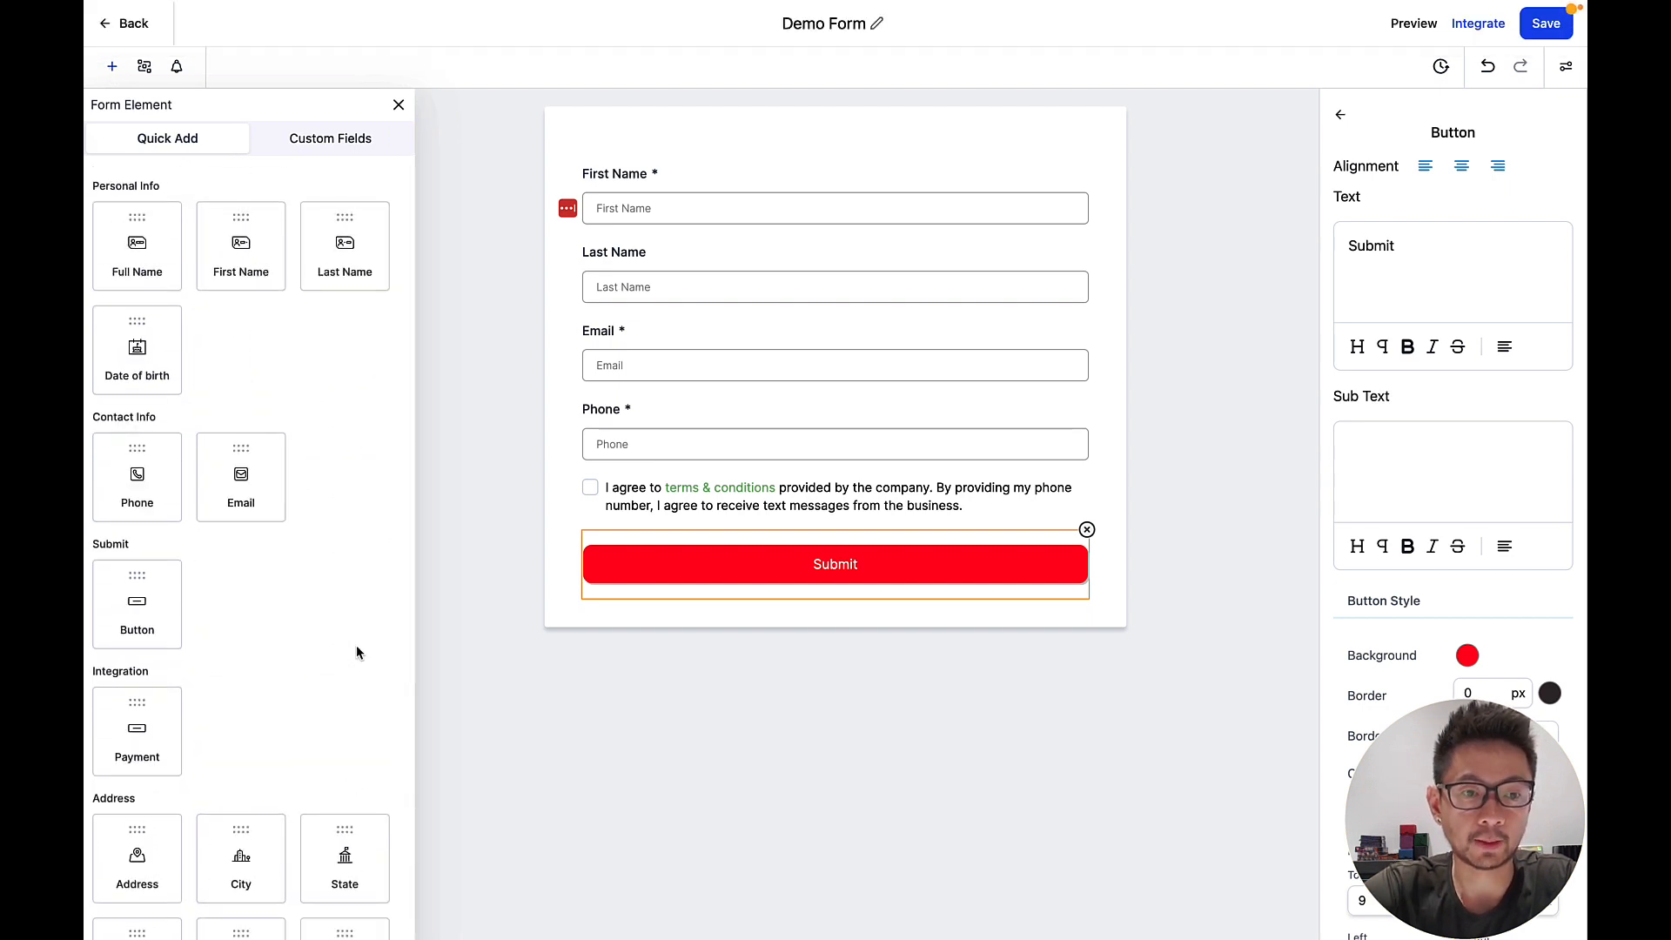
click(328, 141)
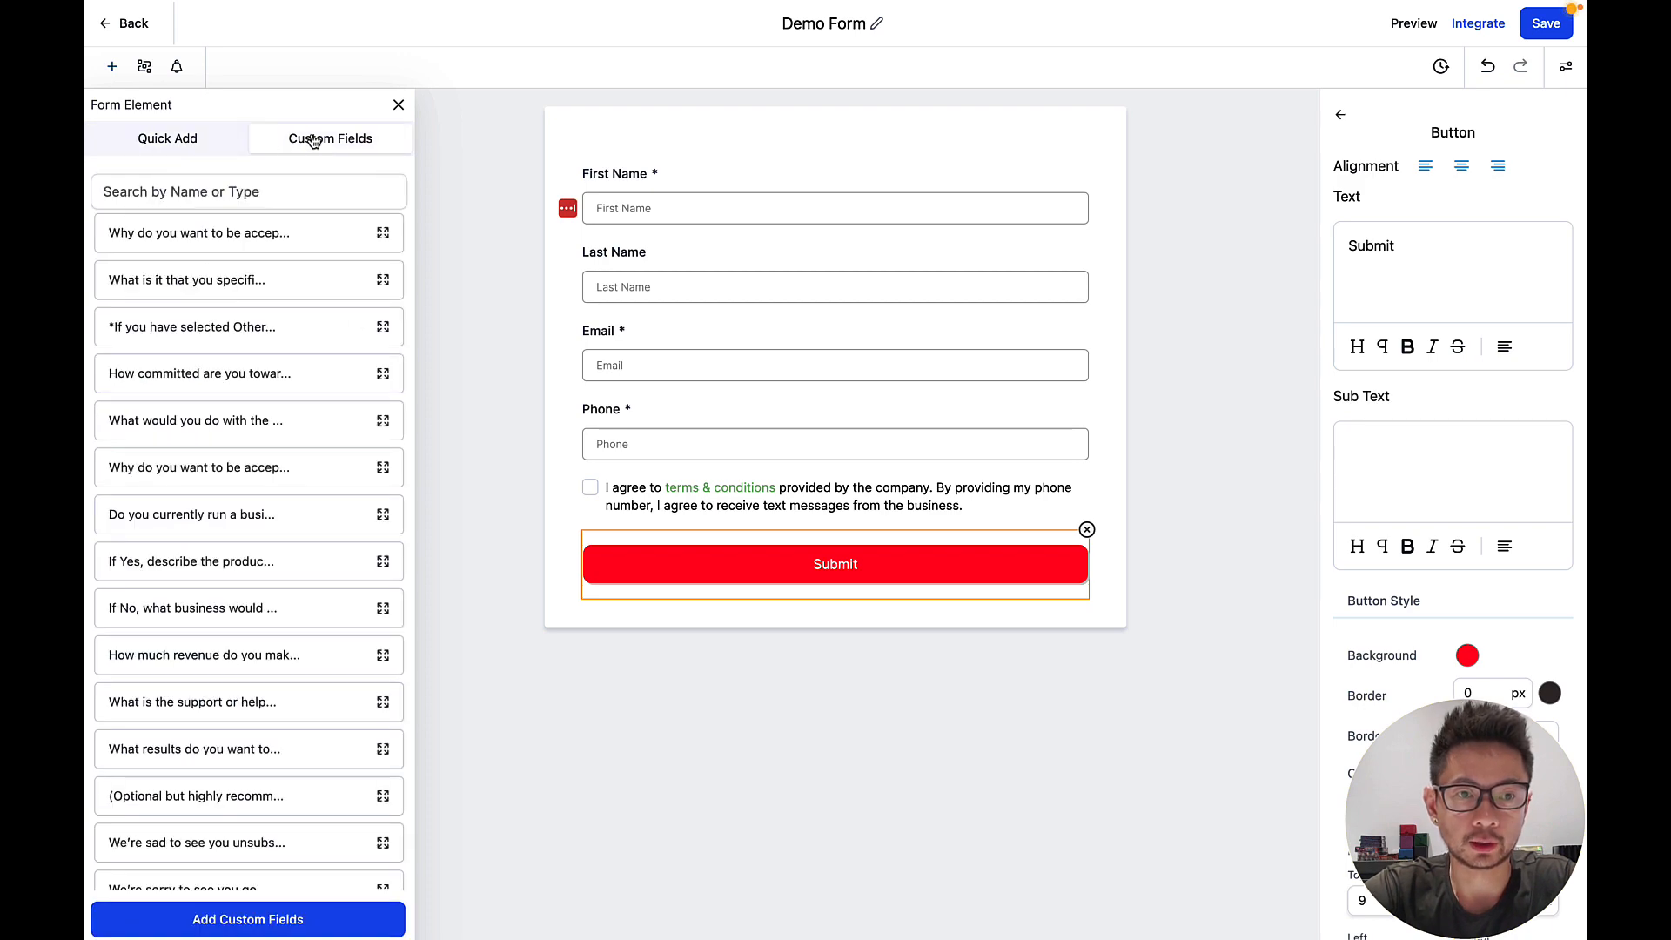
click(265, 925)
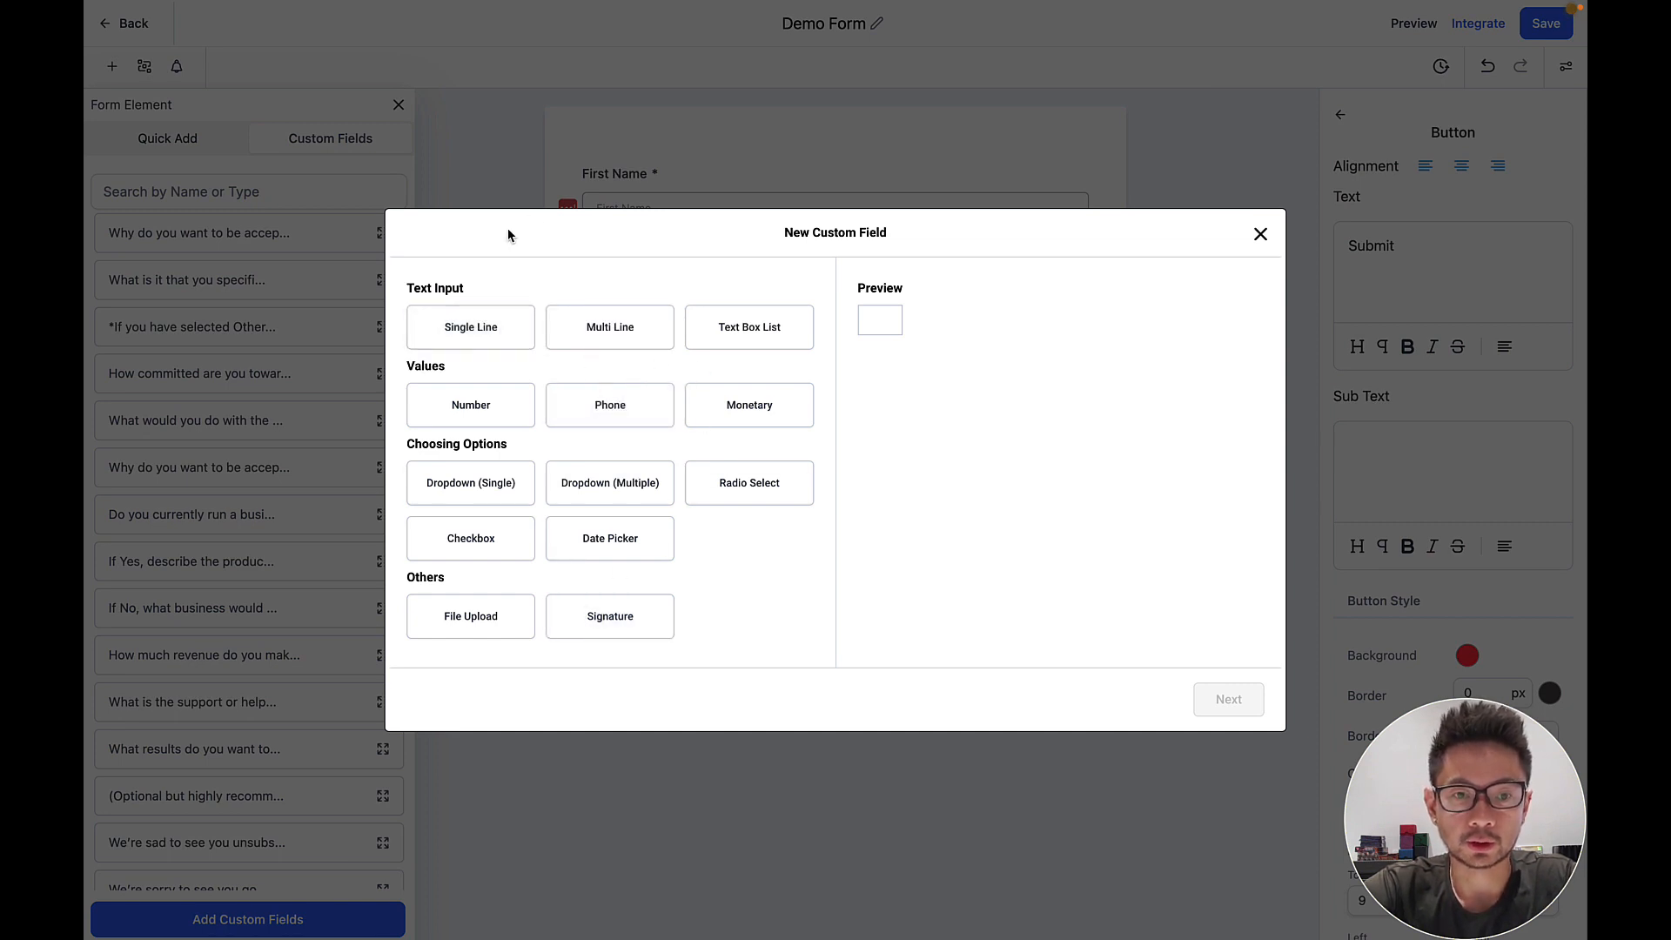
Preview the single-line and multi-line text field types, reopening the dialog once.
click(477, 328)
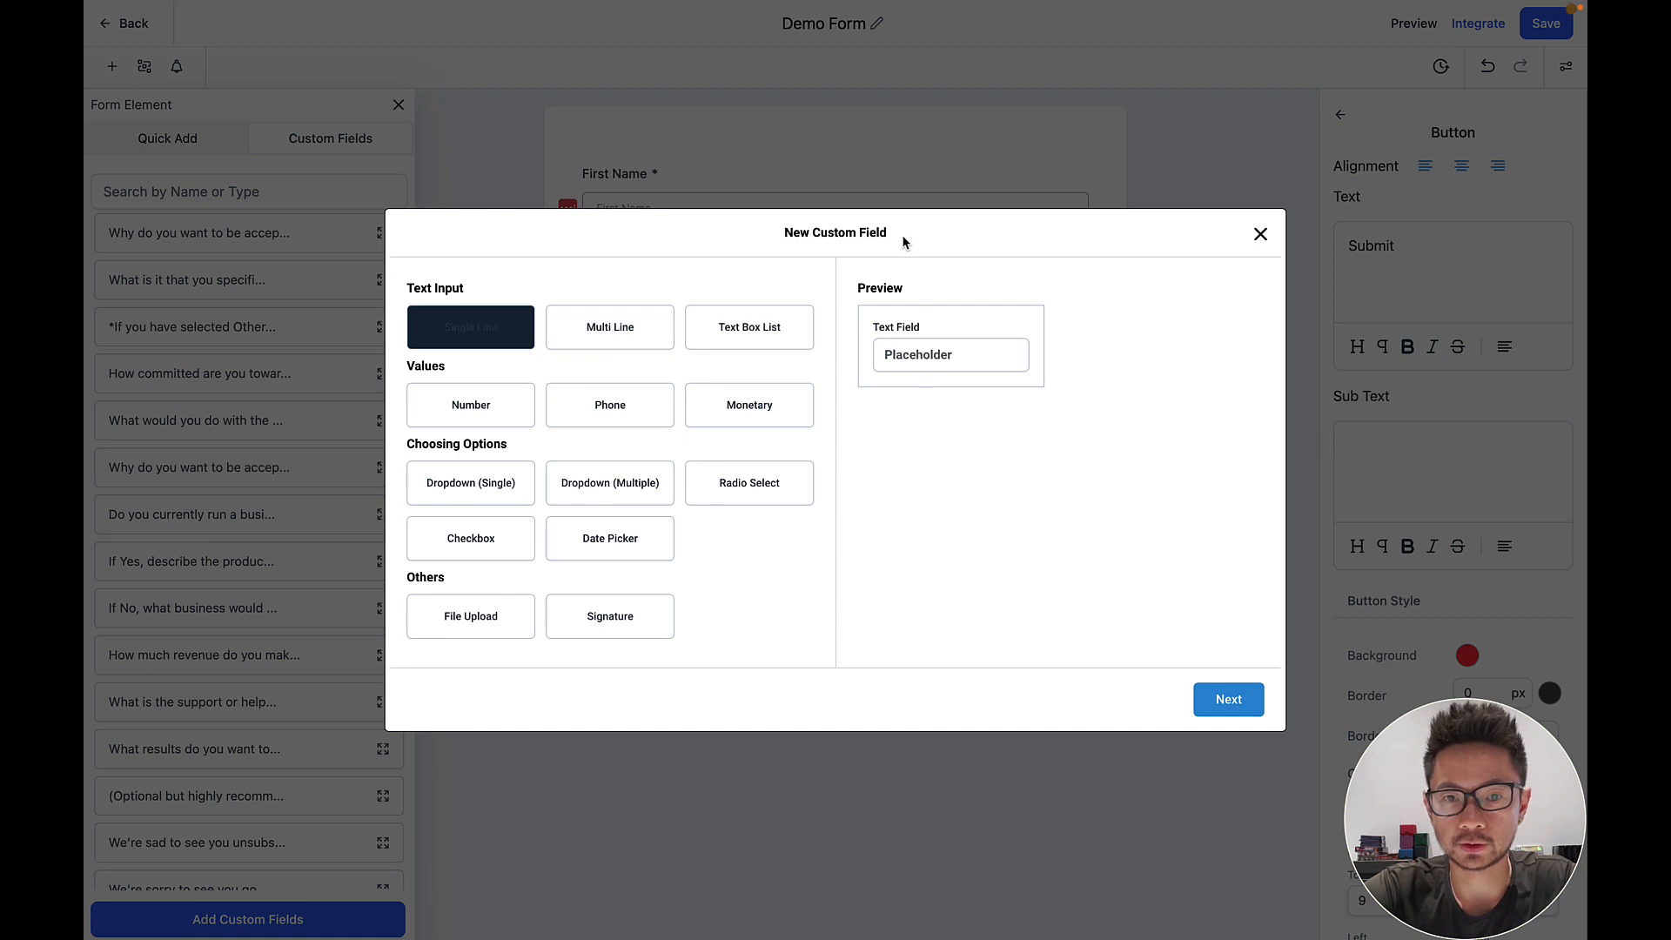
click(1261, 235)
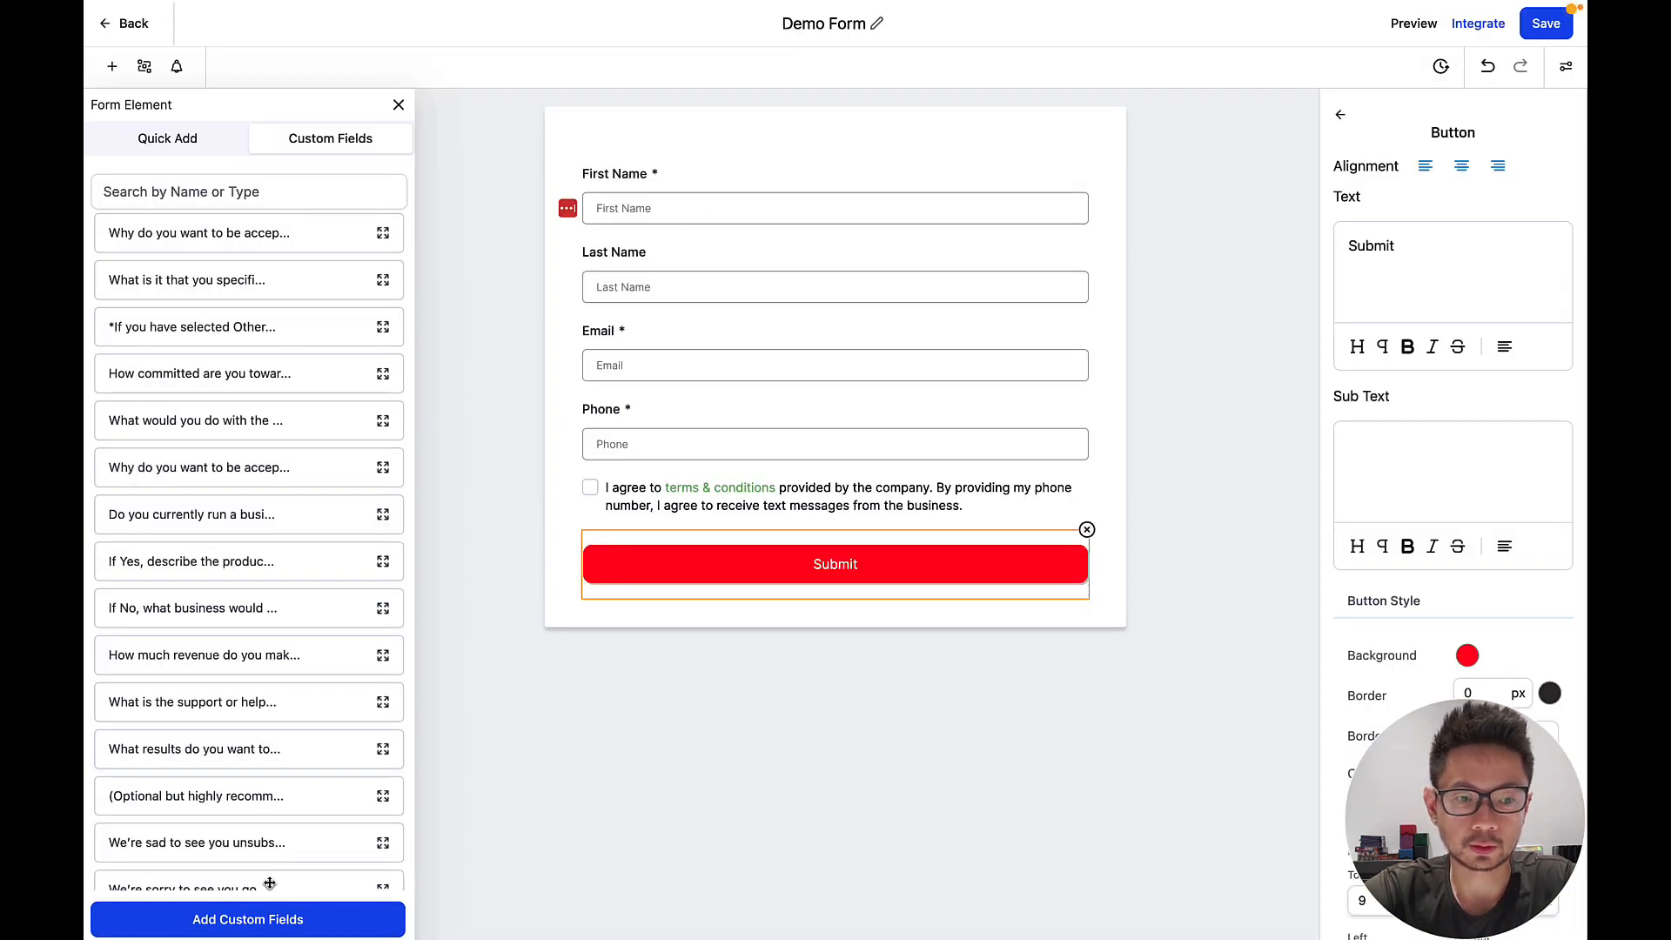
click(266, 928)
click(610, 336)
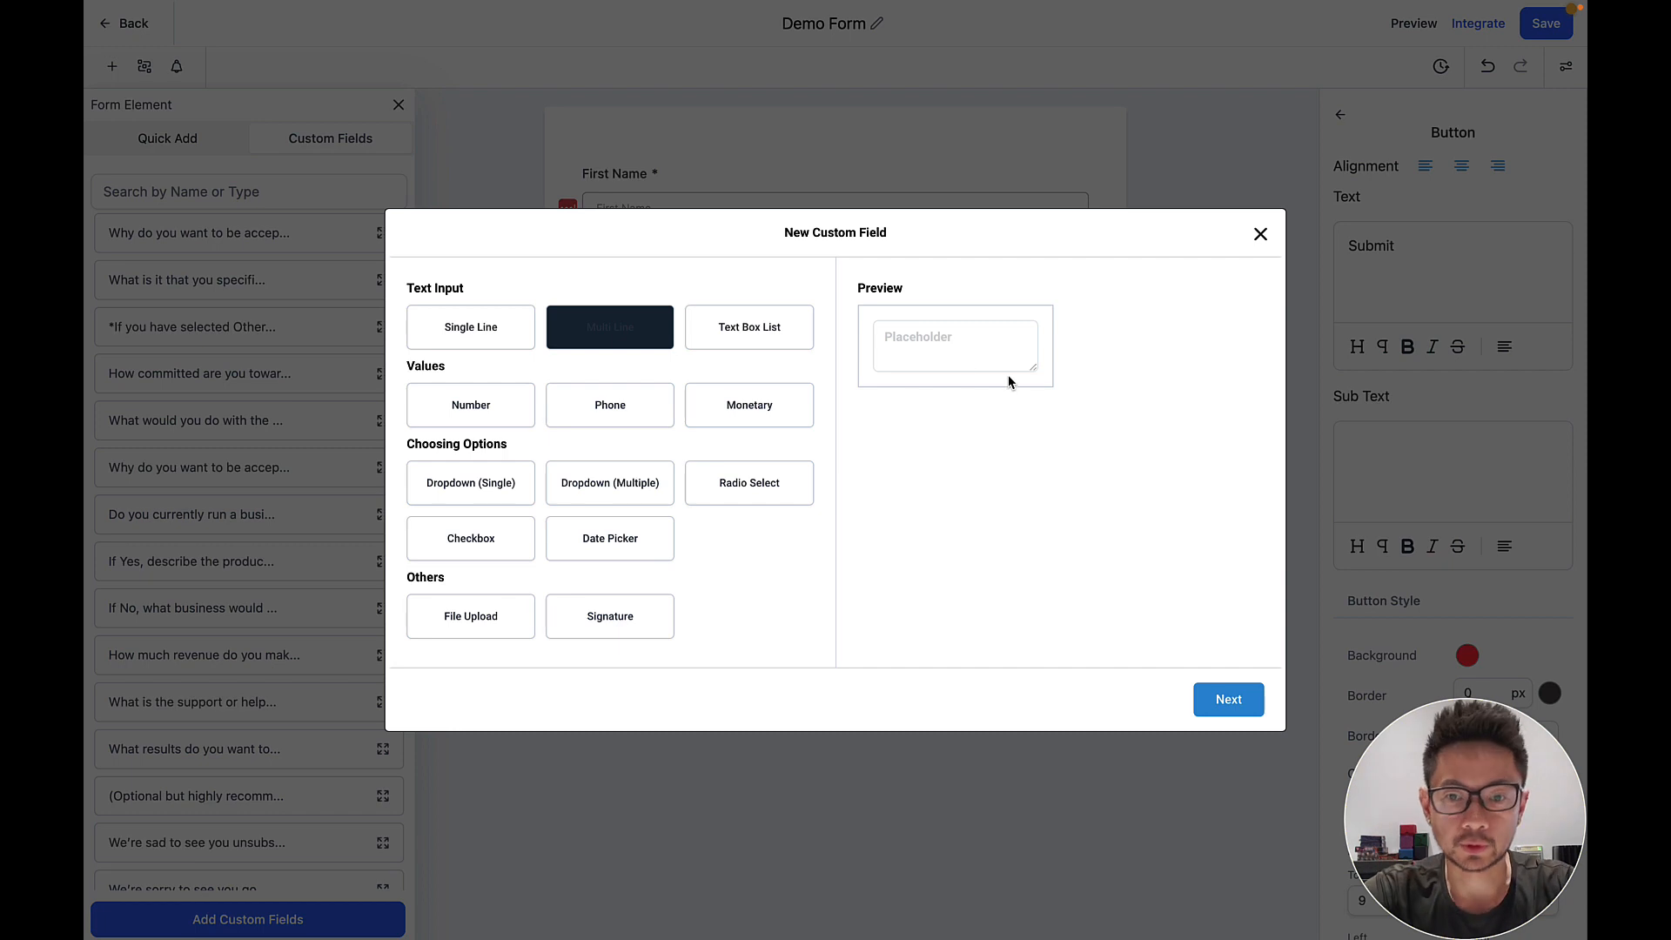
drag(1035, 369, 1134, 417)
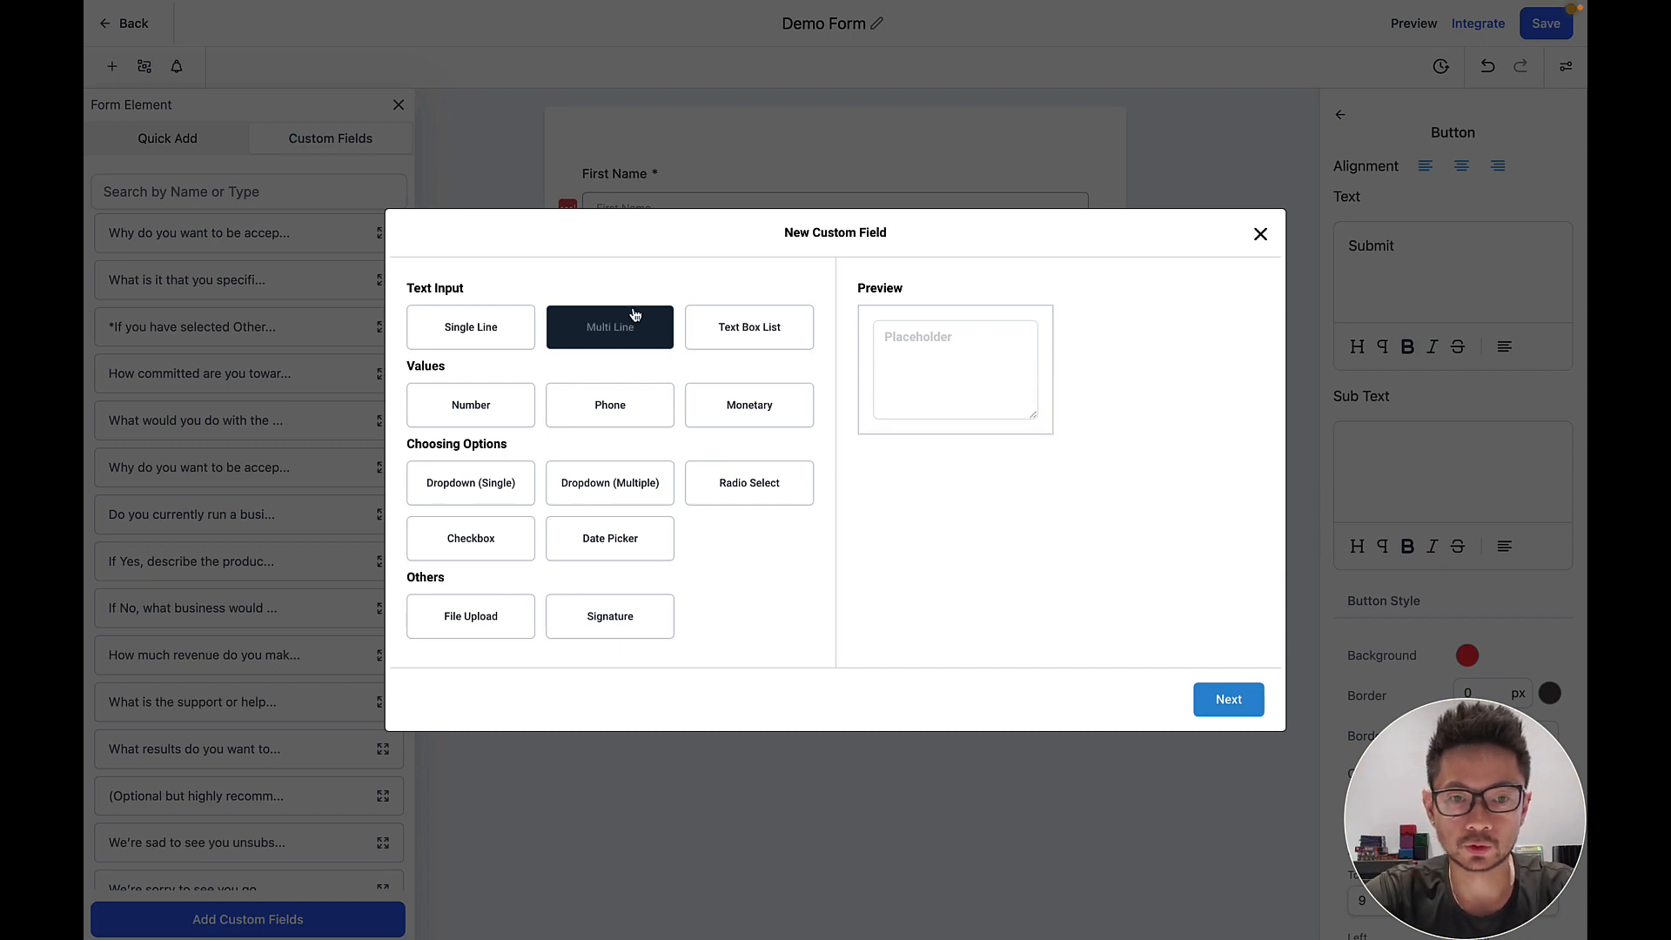
Preview the list, number, phone, monetary, radio, checkbox and date types, then choose File Upload.
click(753, 329)
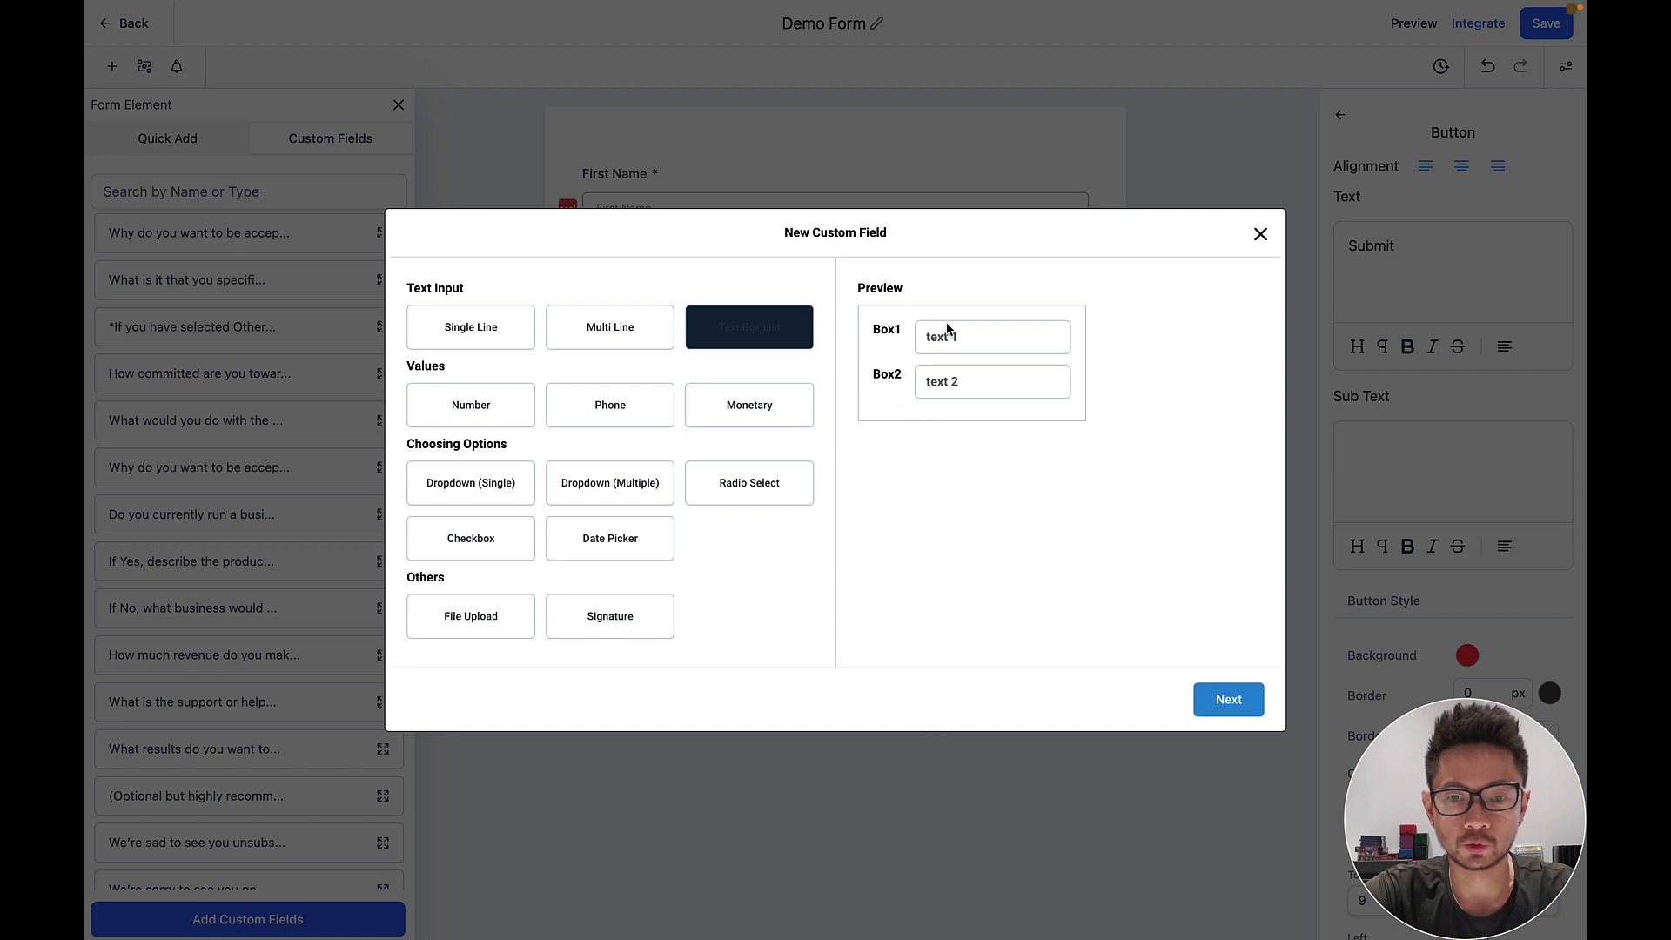
click(467, 418)
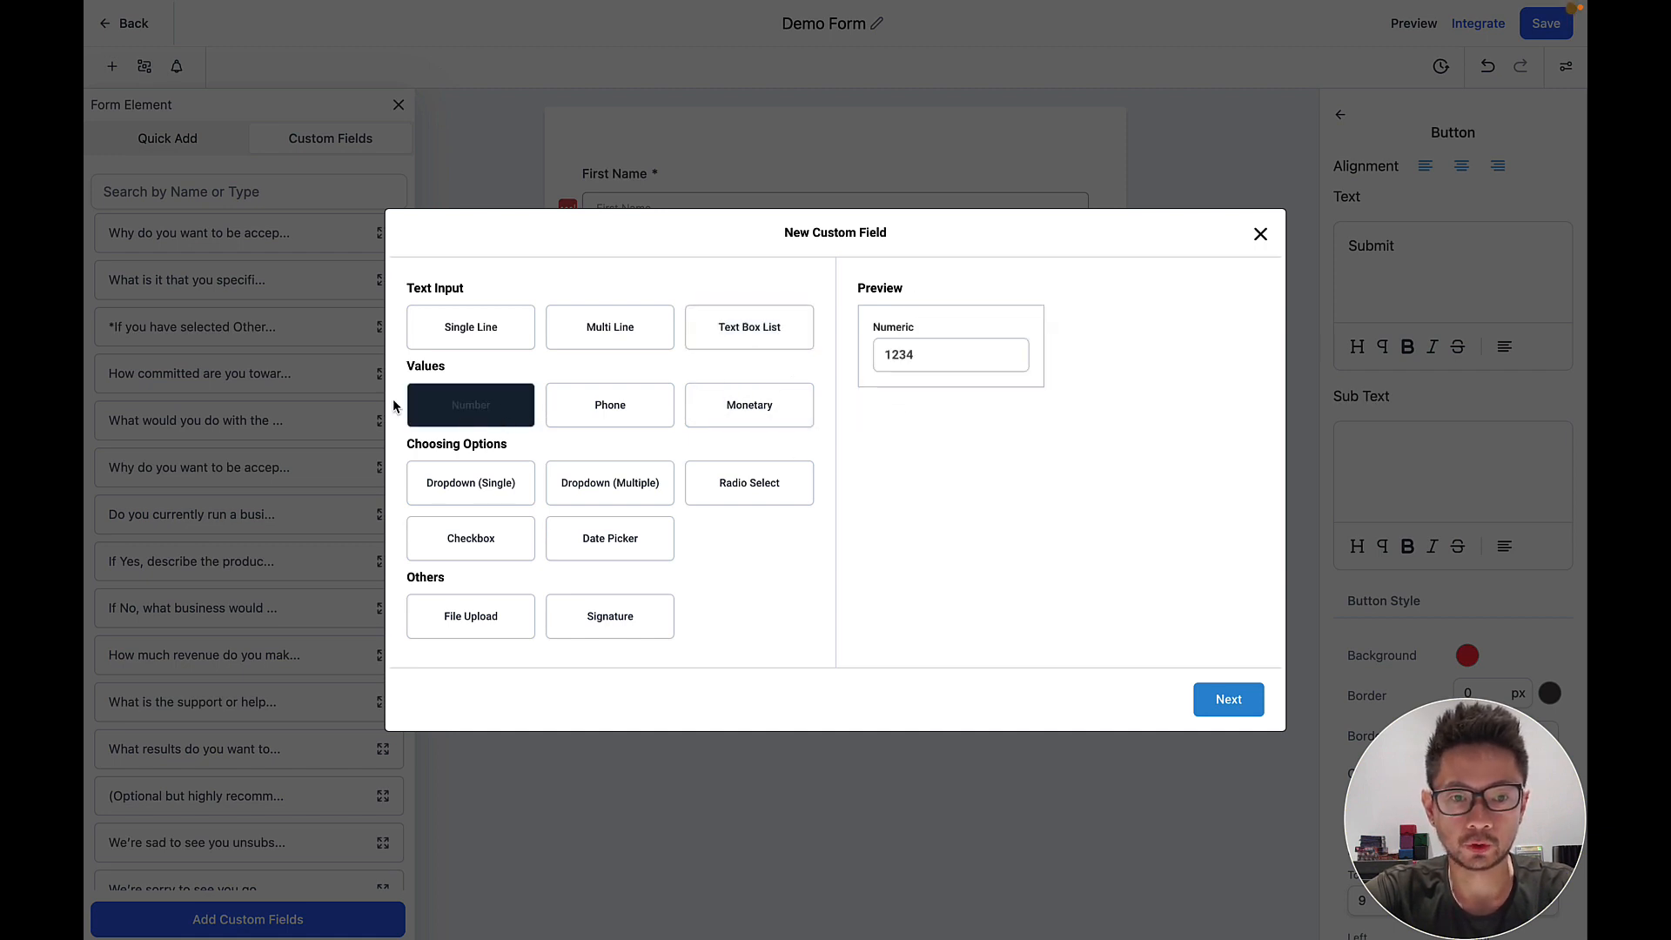
click(585, 420)
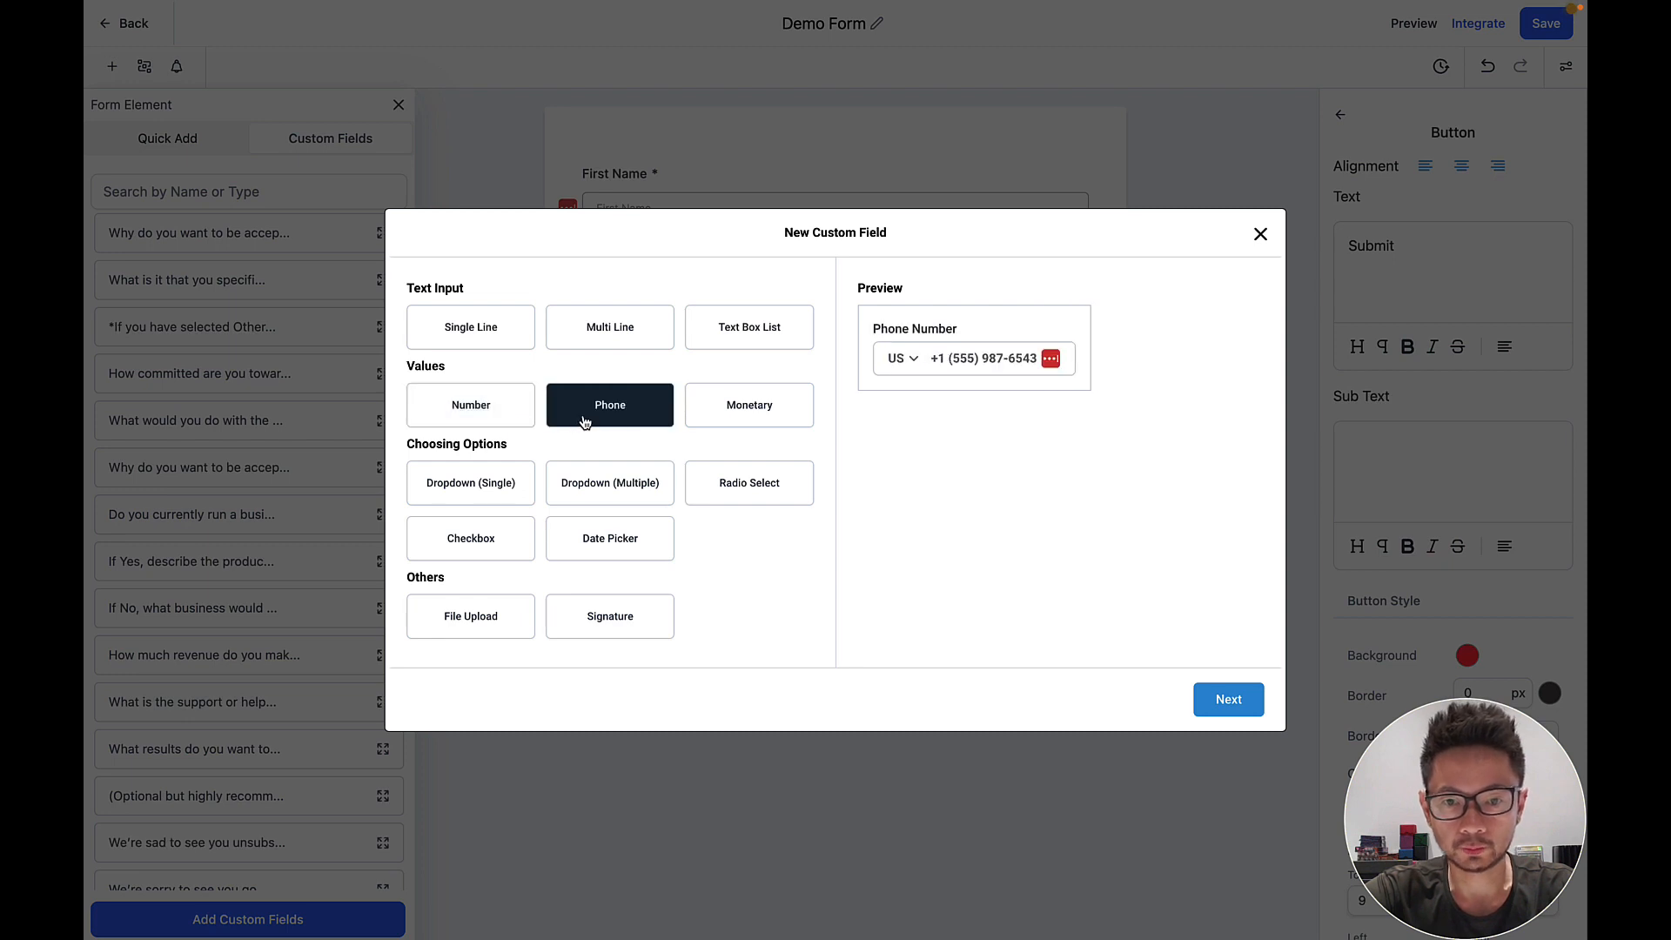
click(740, 416)
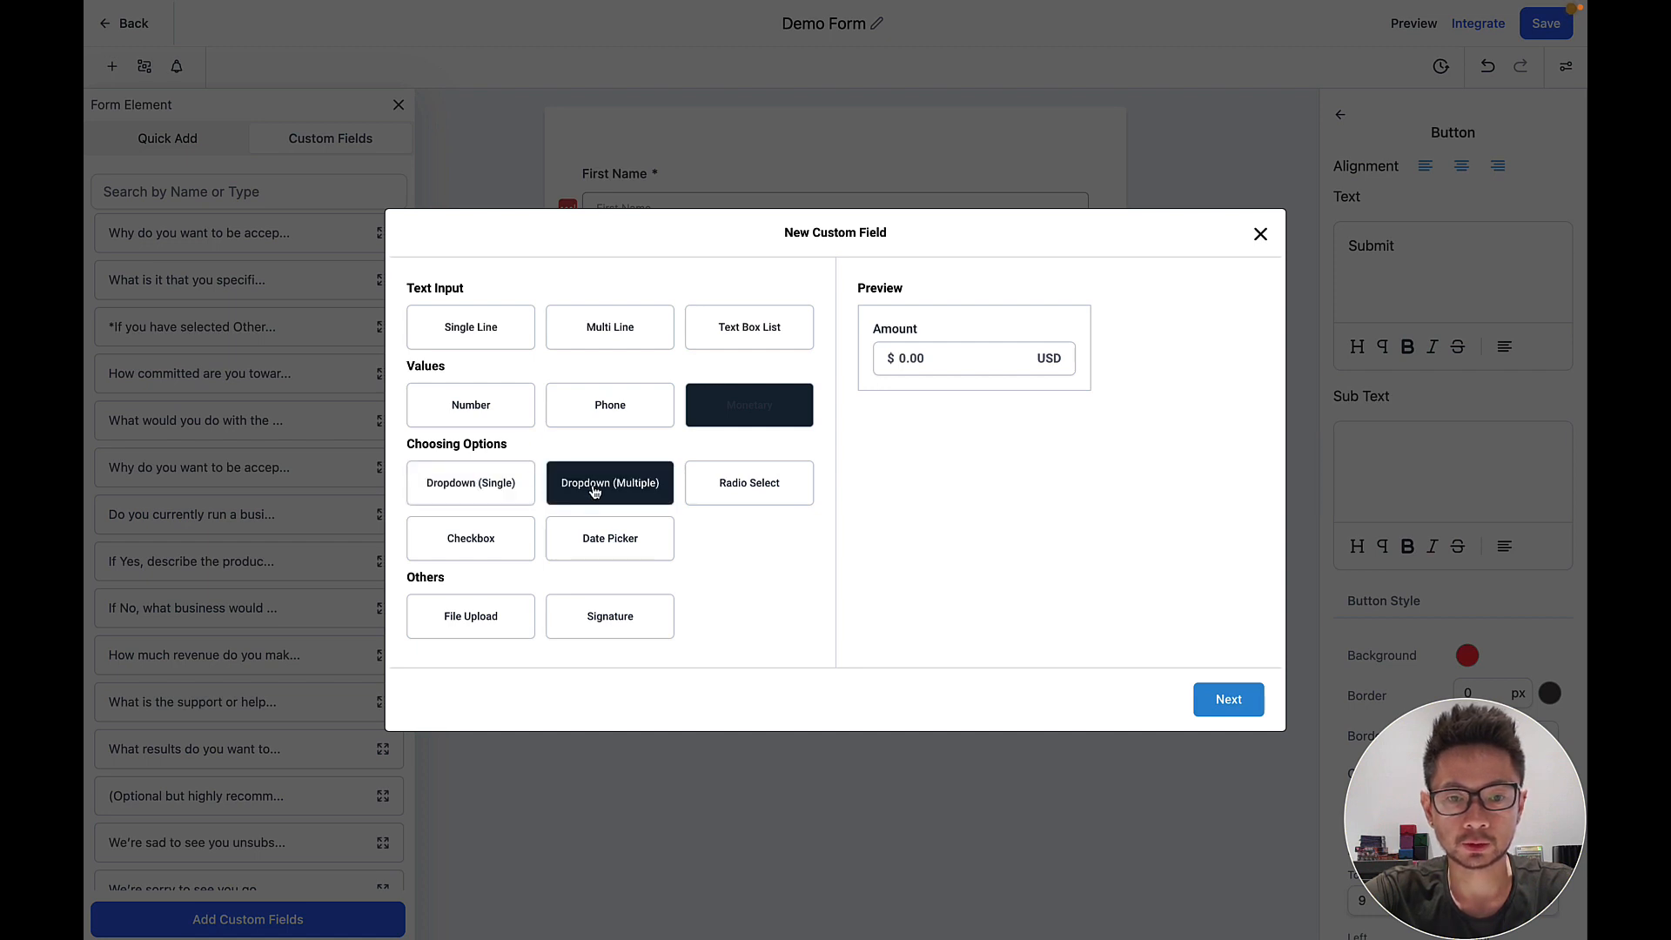
click(747, 494)
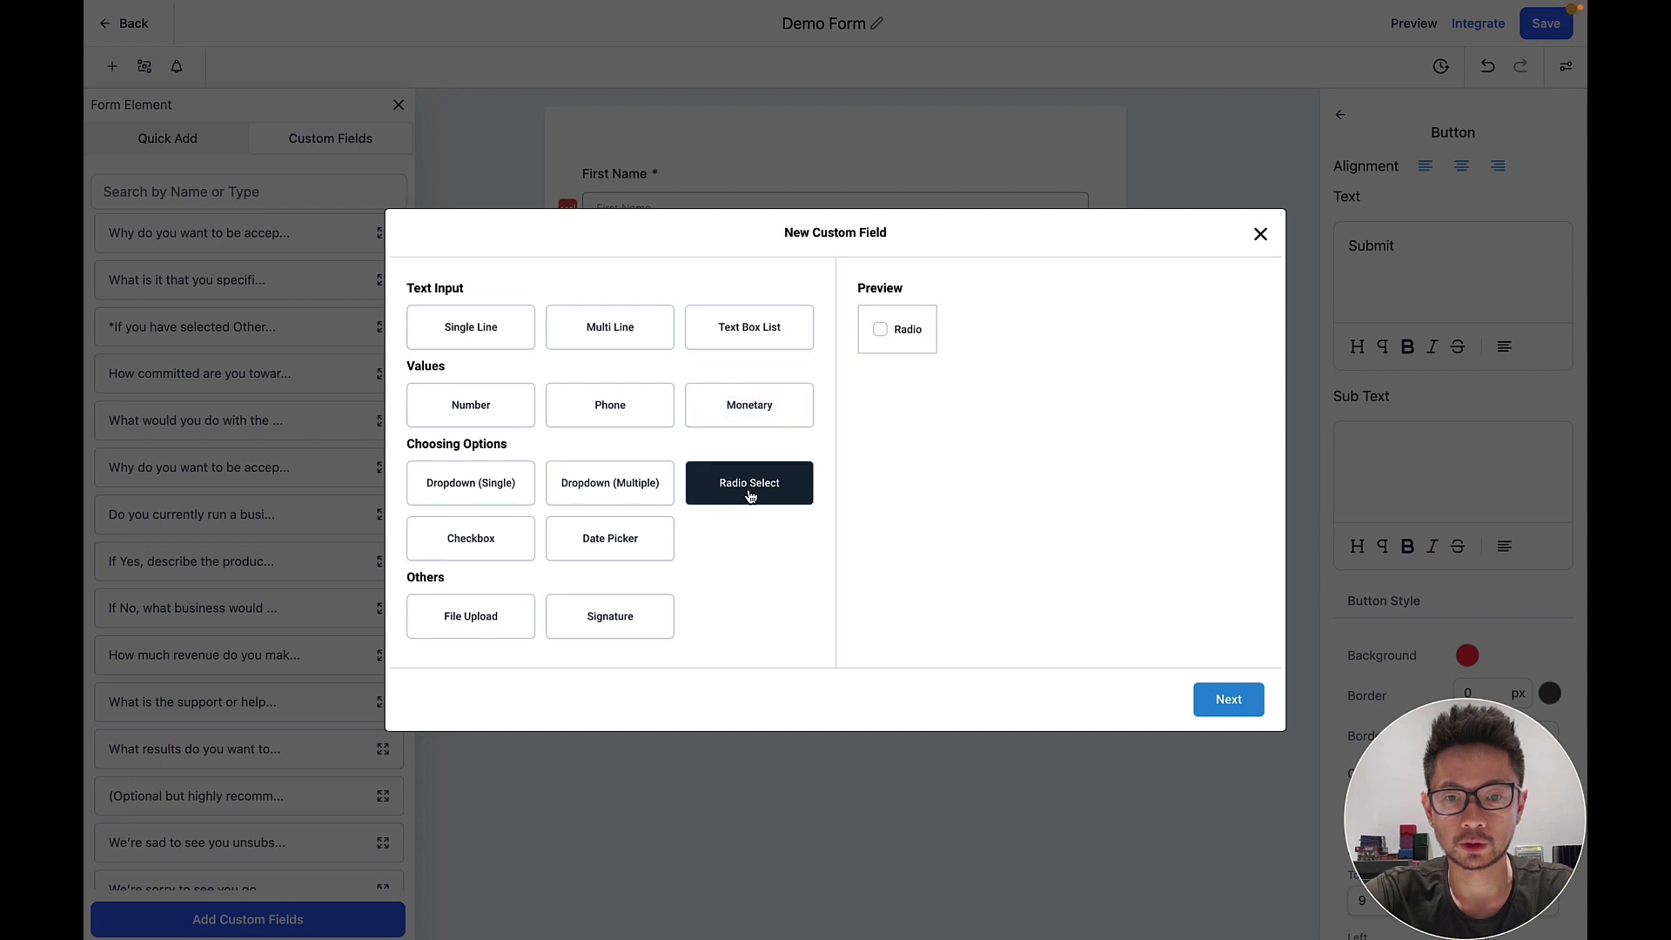
click(459, 544)
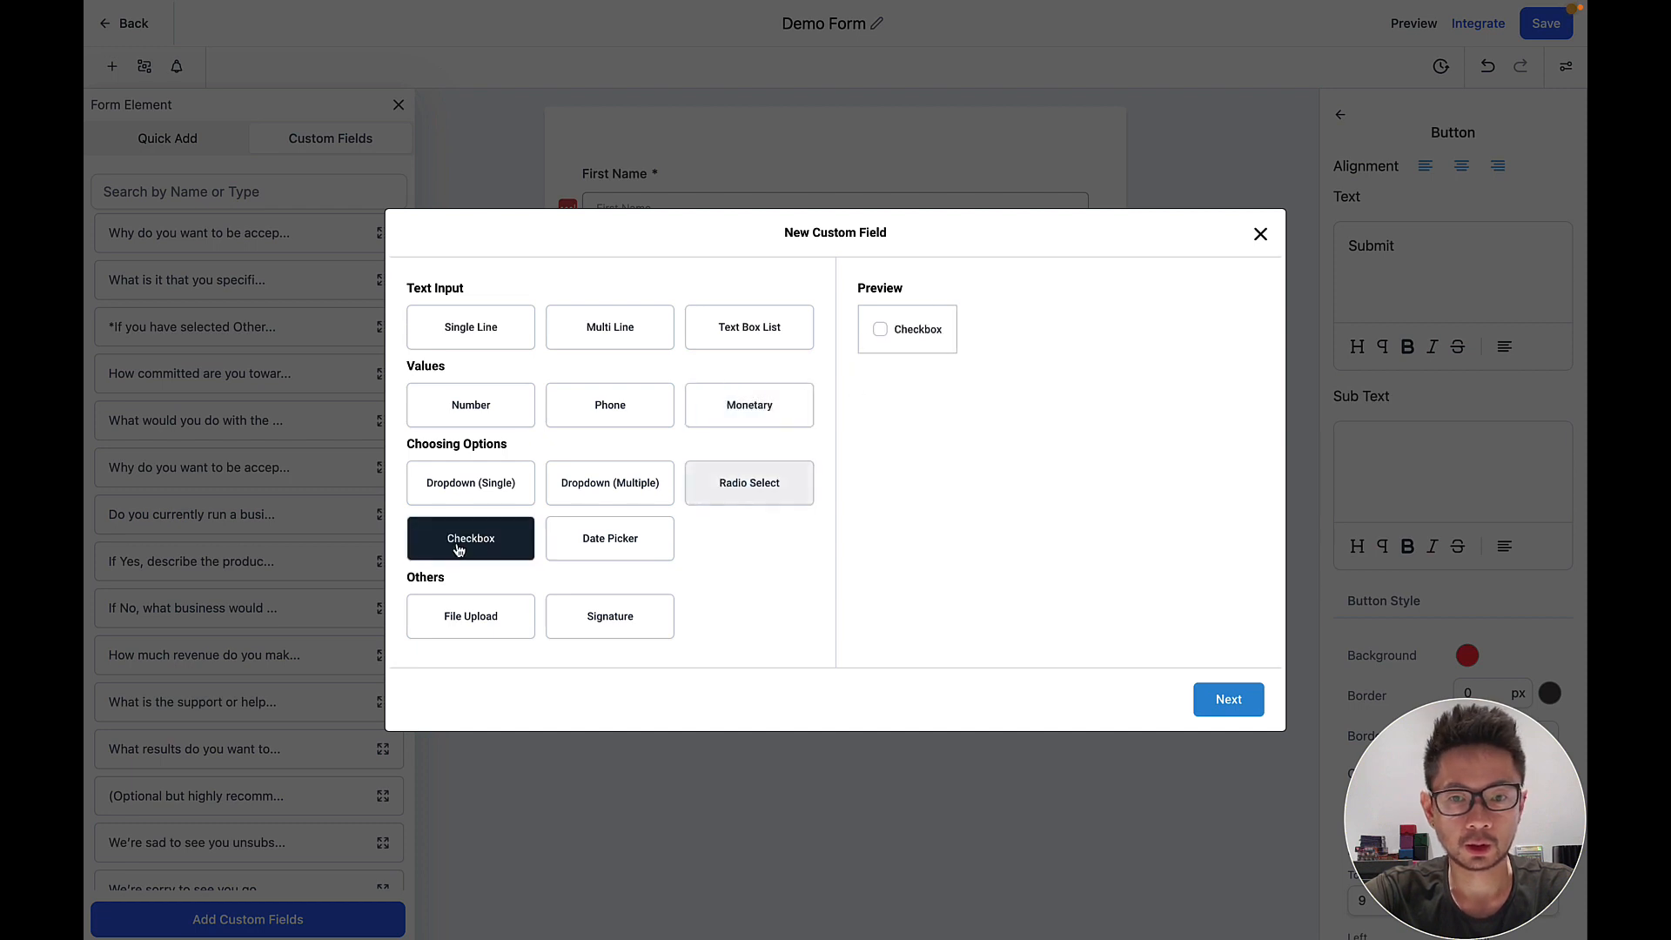
click(595, 545)
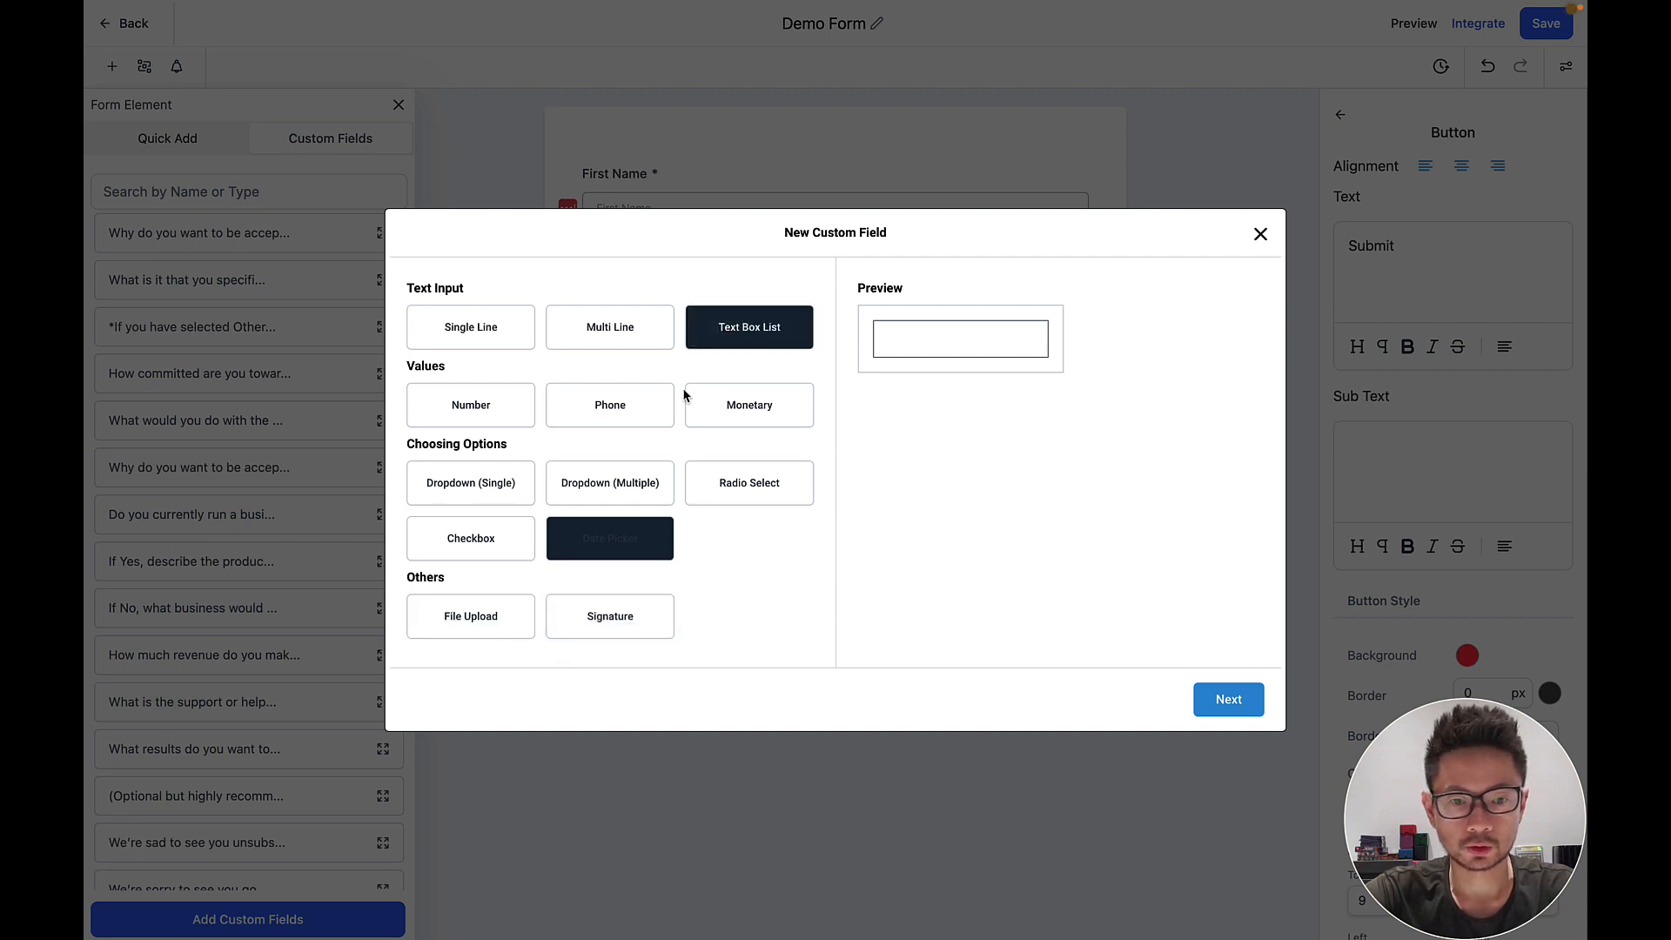
click(459, 632)
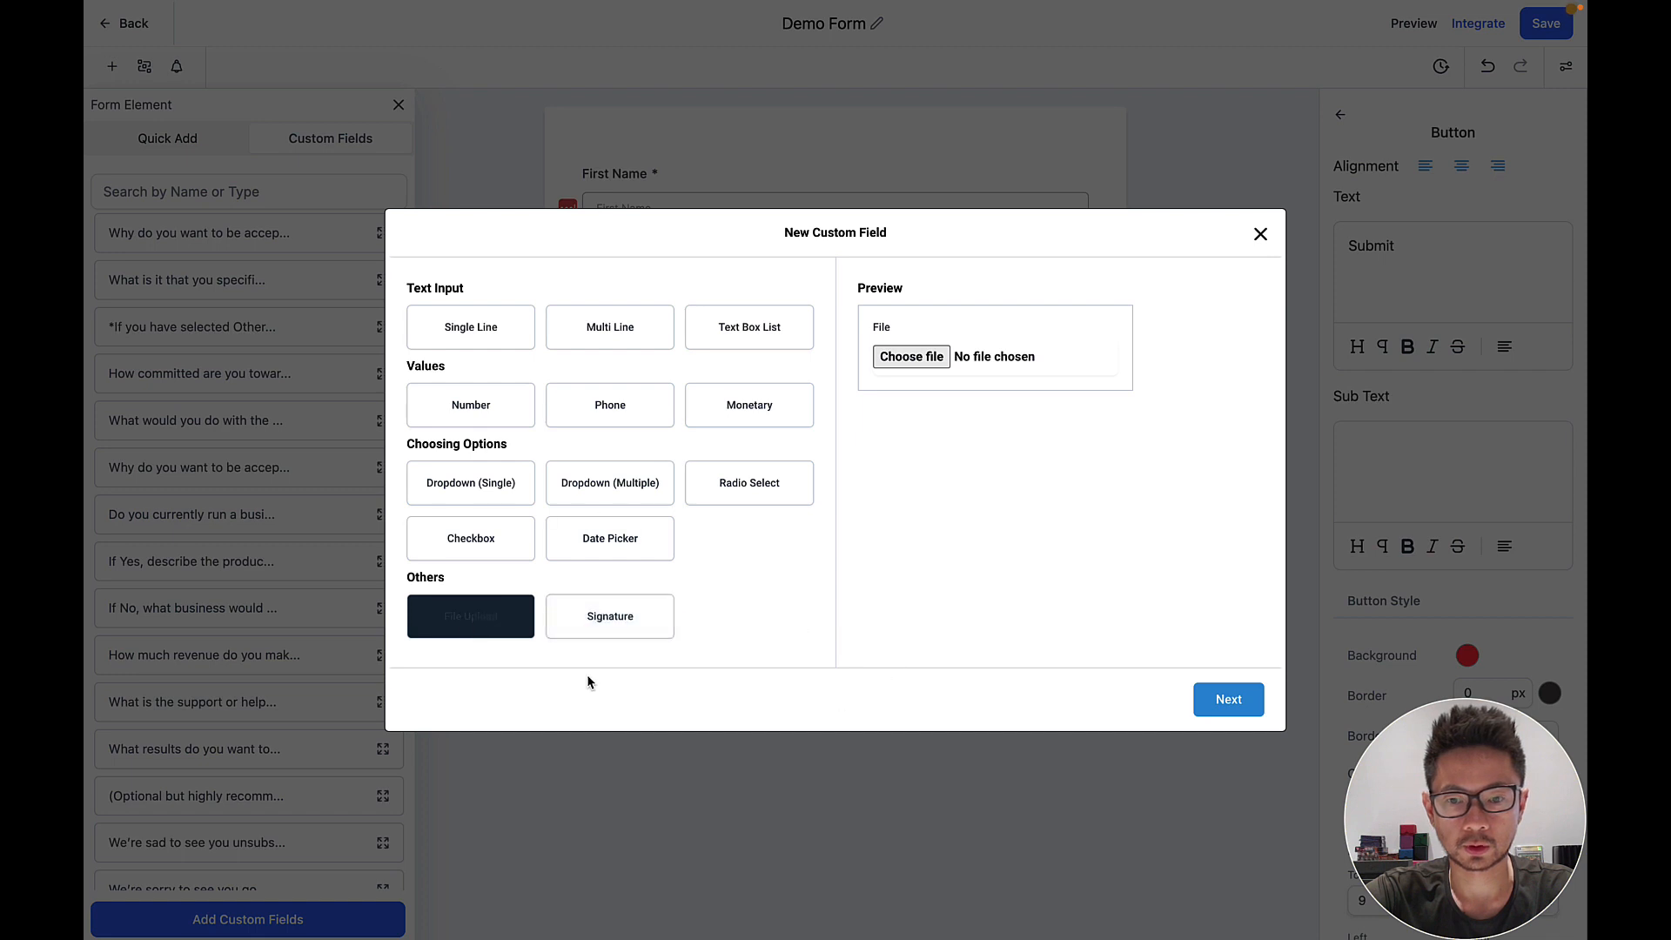
Name the upload field 'Headshot', allow JPG/JPEG and PNG, assign the Contact group, and save.
click(1212, 705)
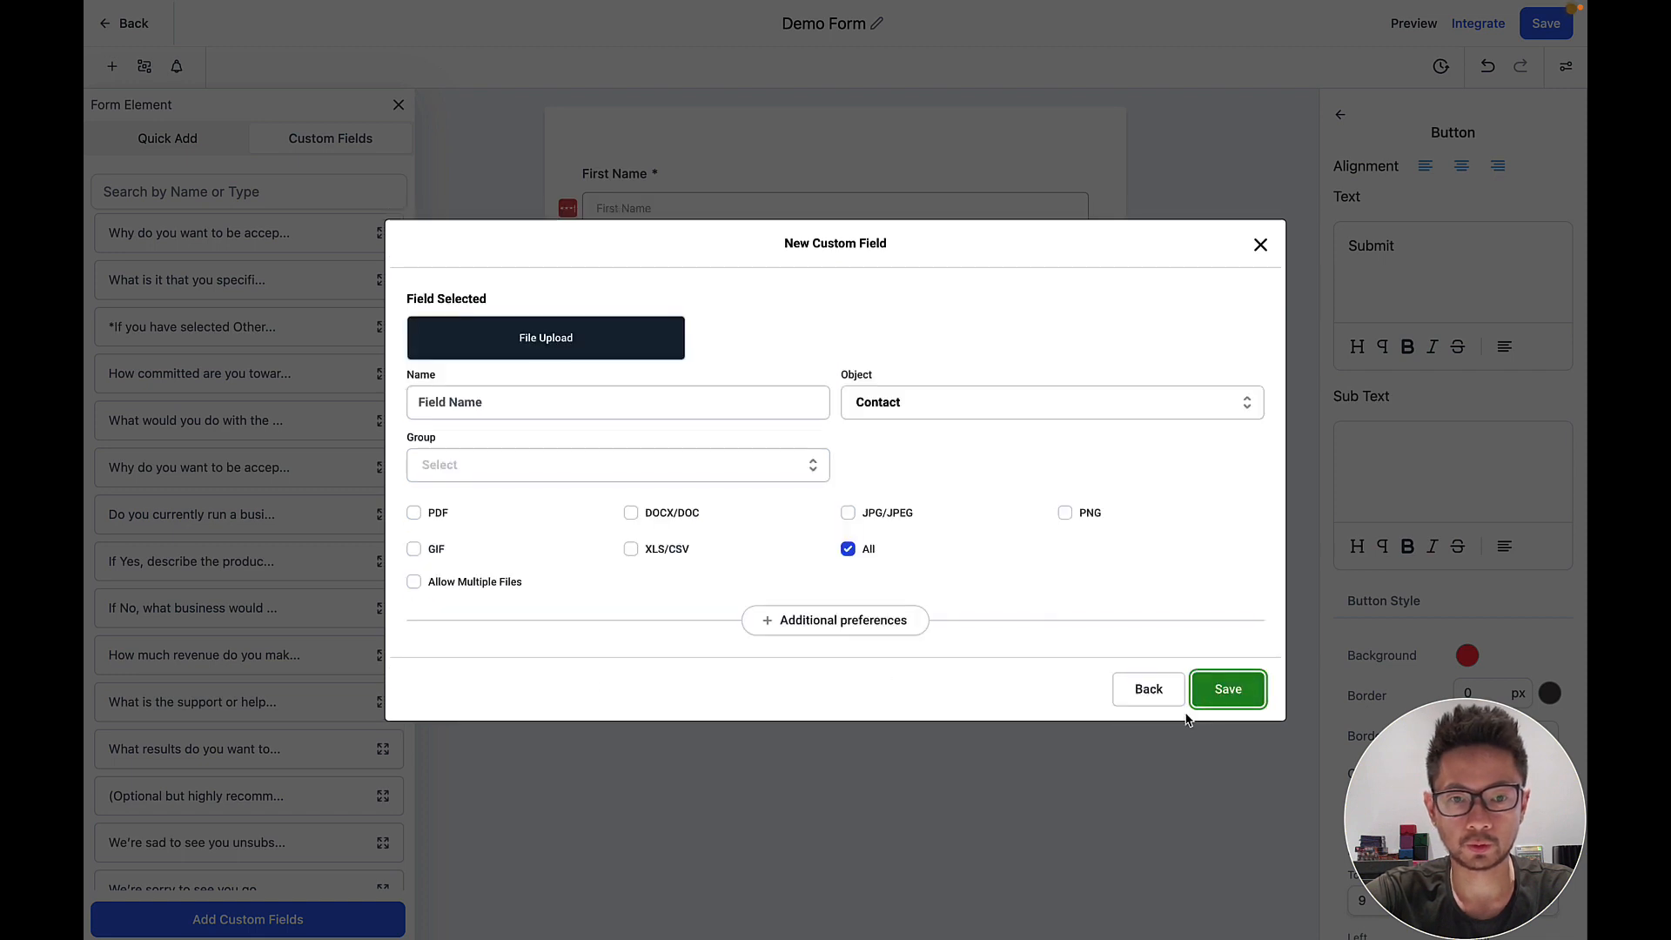
click(559, 404)
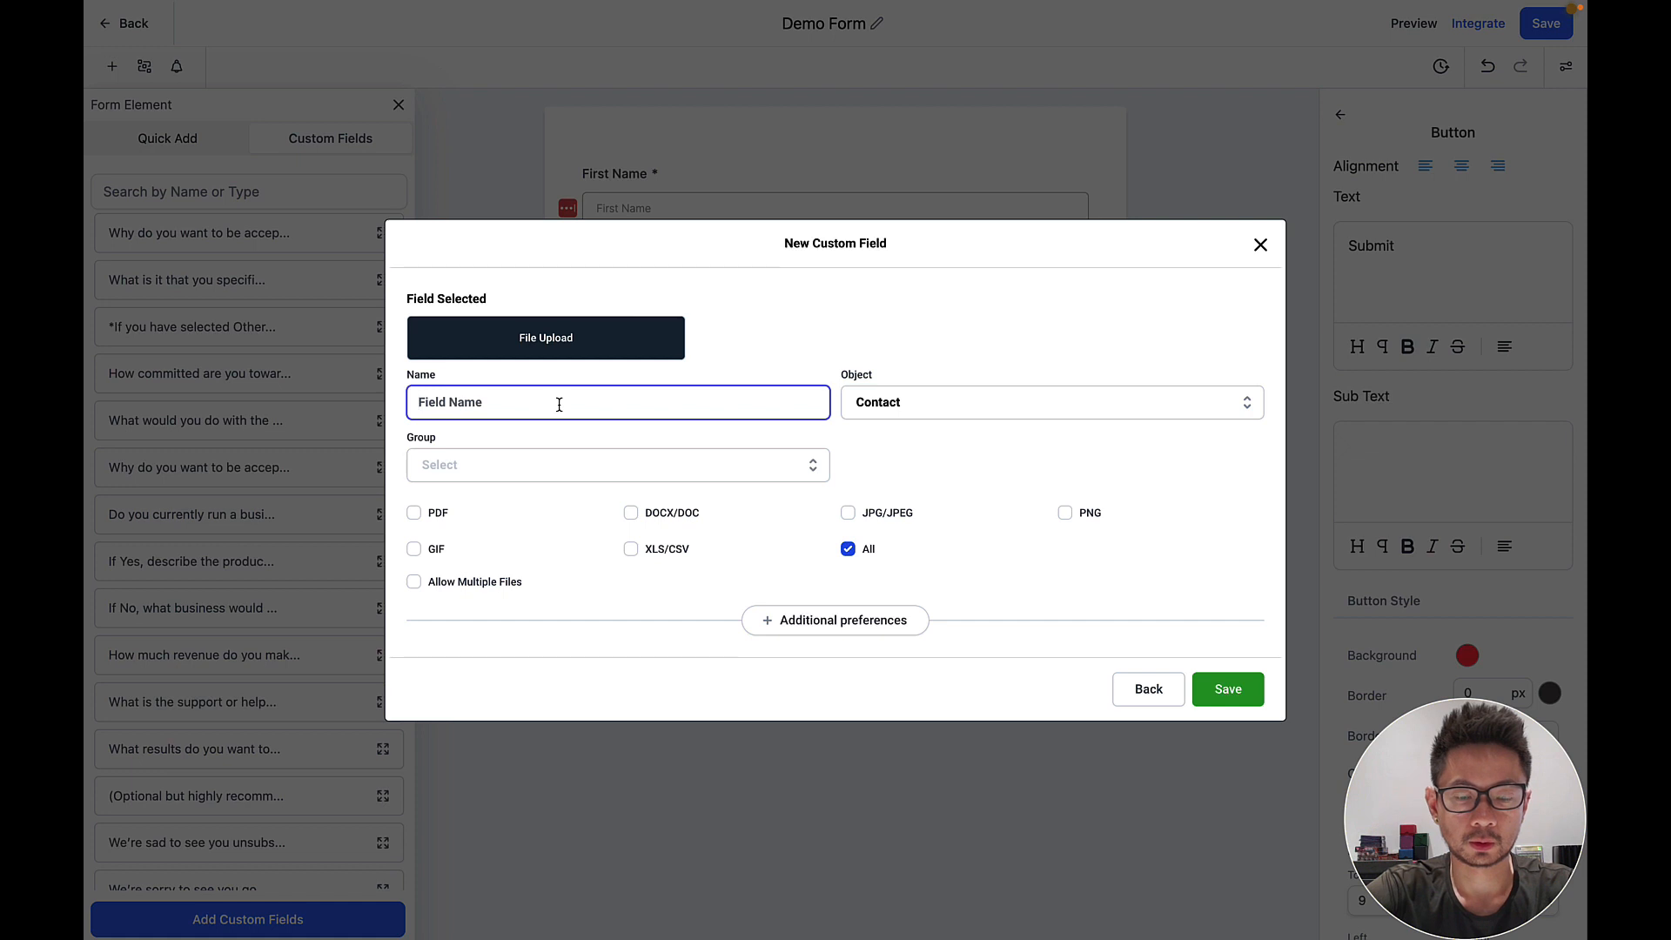
text(Y)
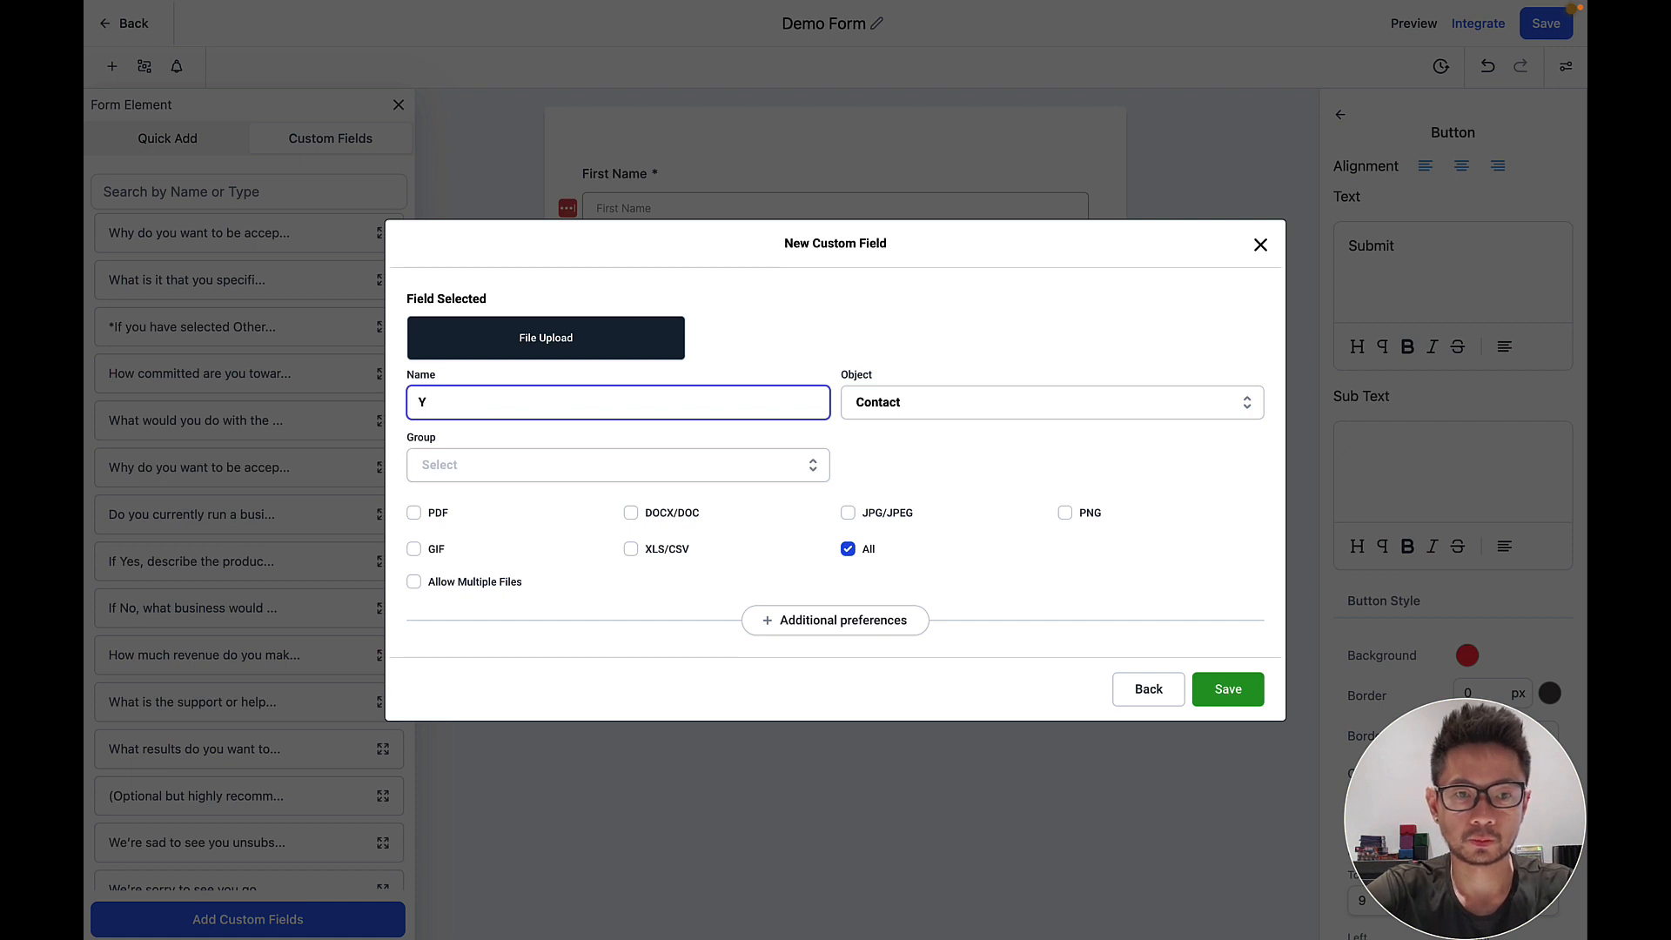
key(BackSpace)
text(Headshot)
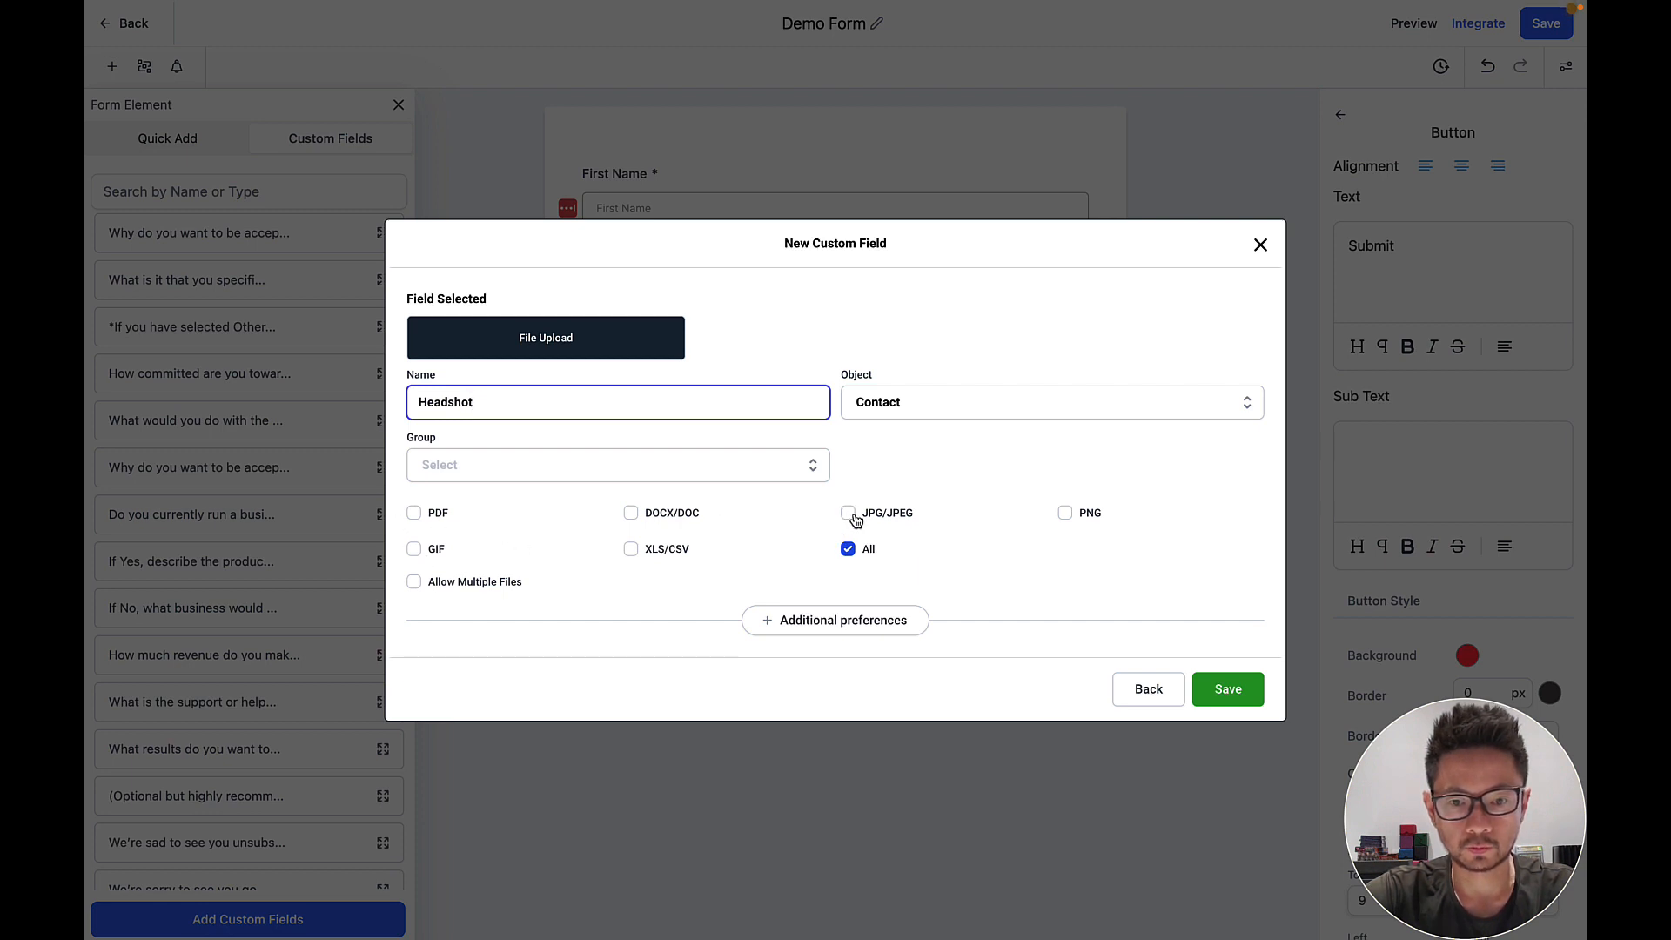
click(848, 513)
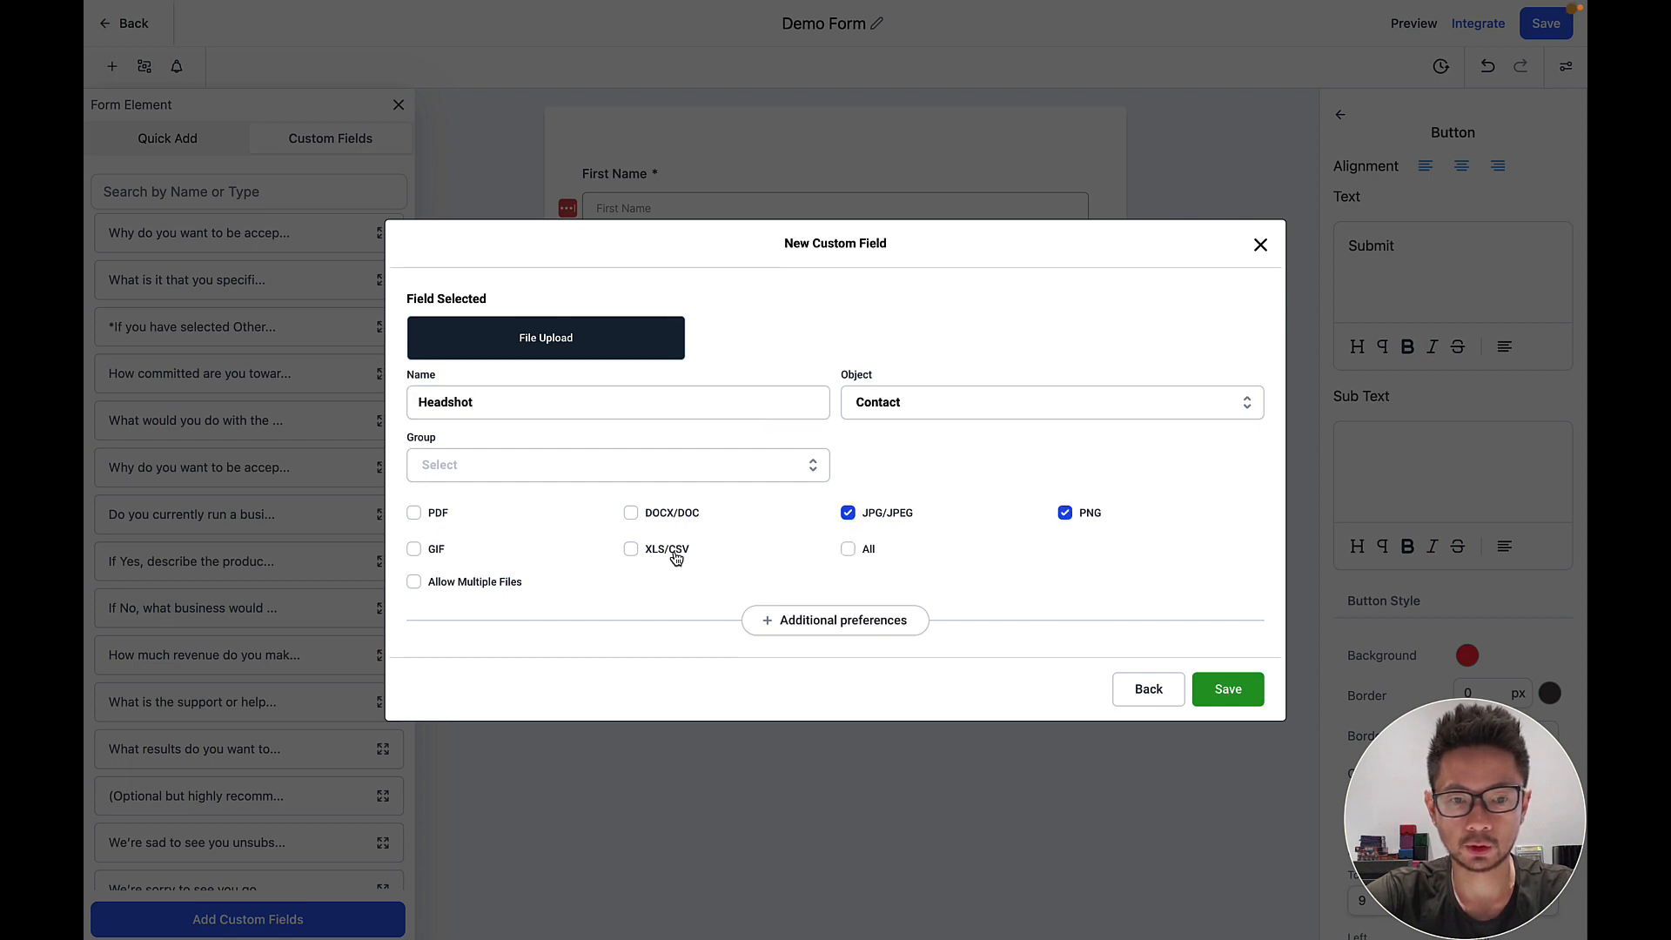
click(609, 468)
click(526, 443)
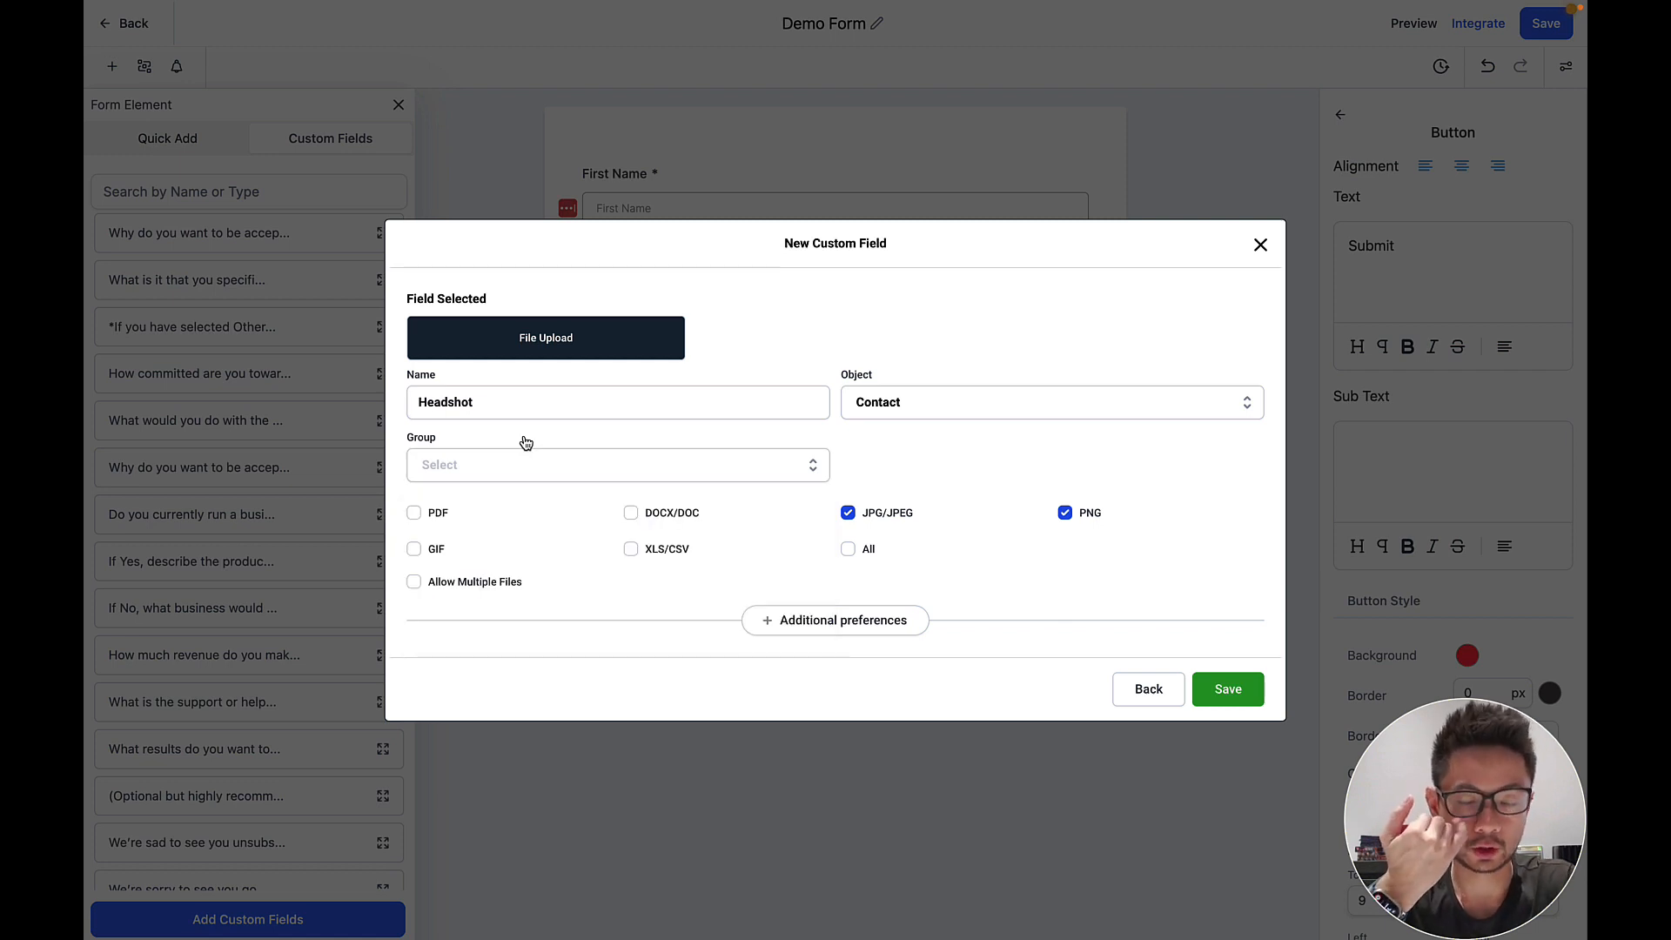
click(532, 464)
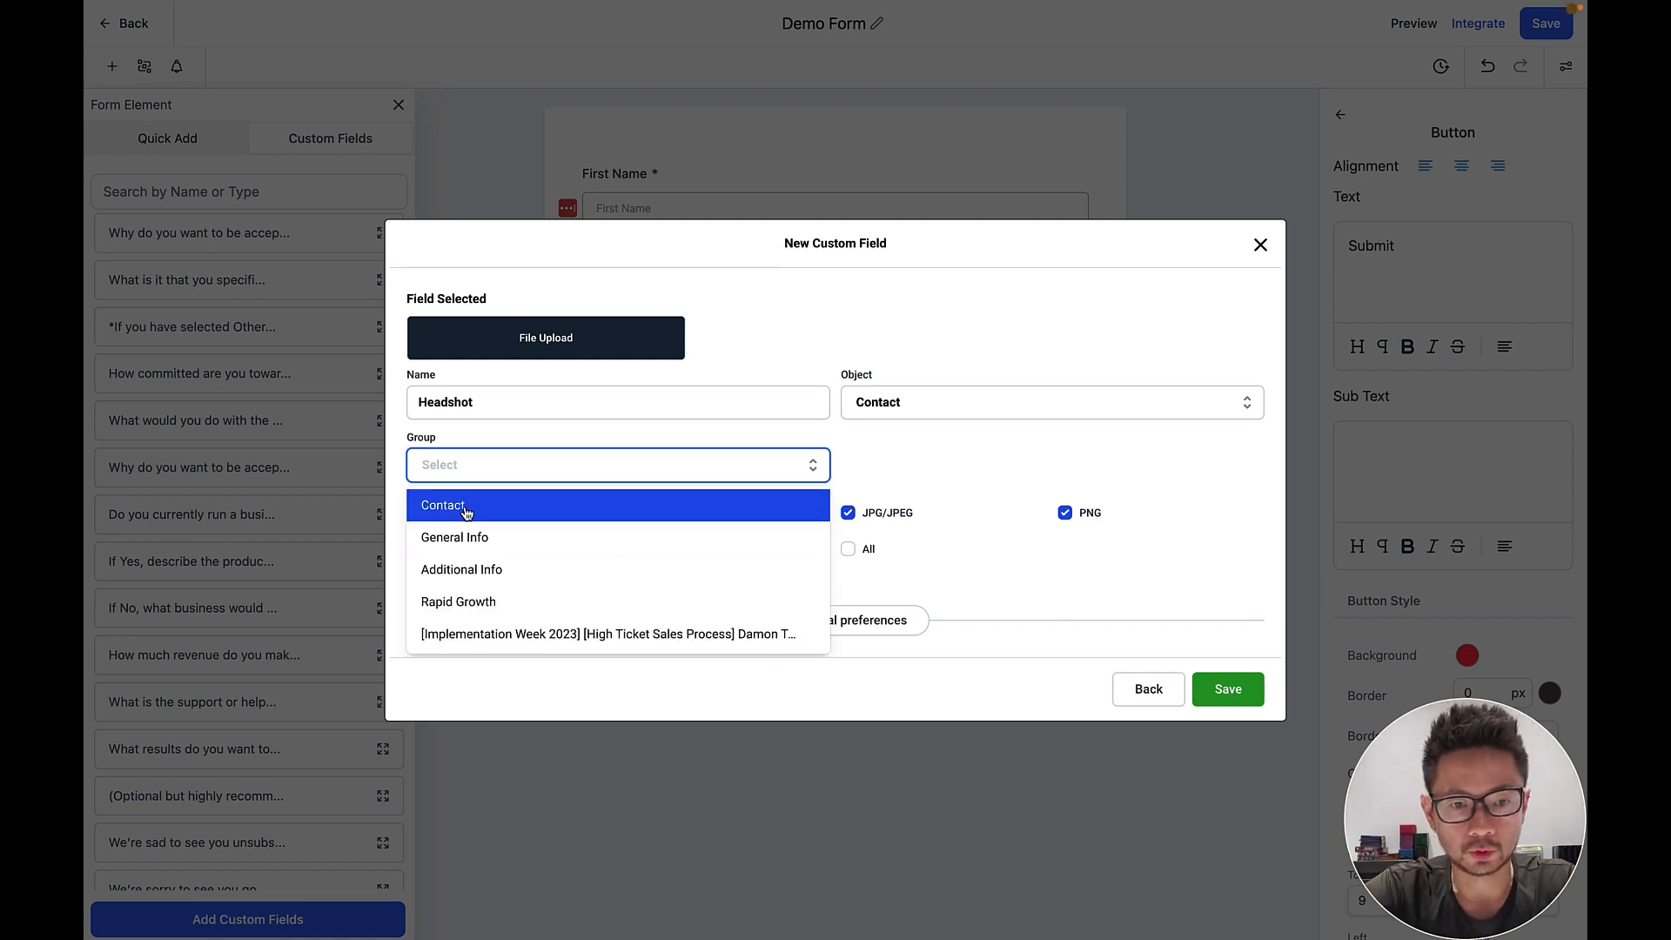
click(456, 507)
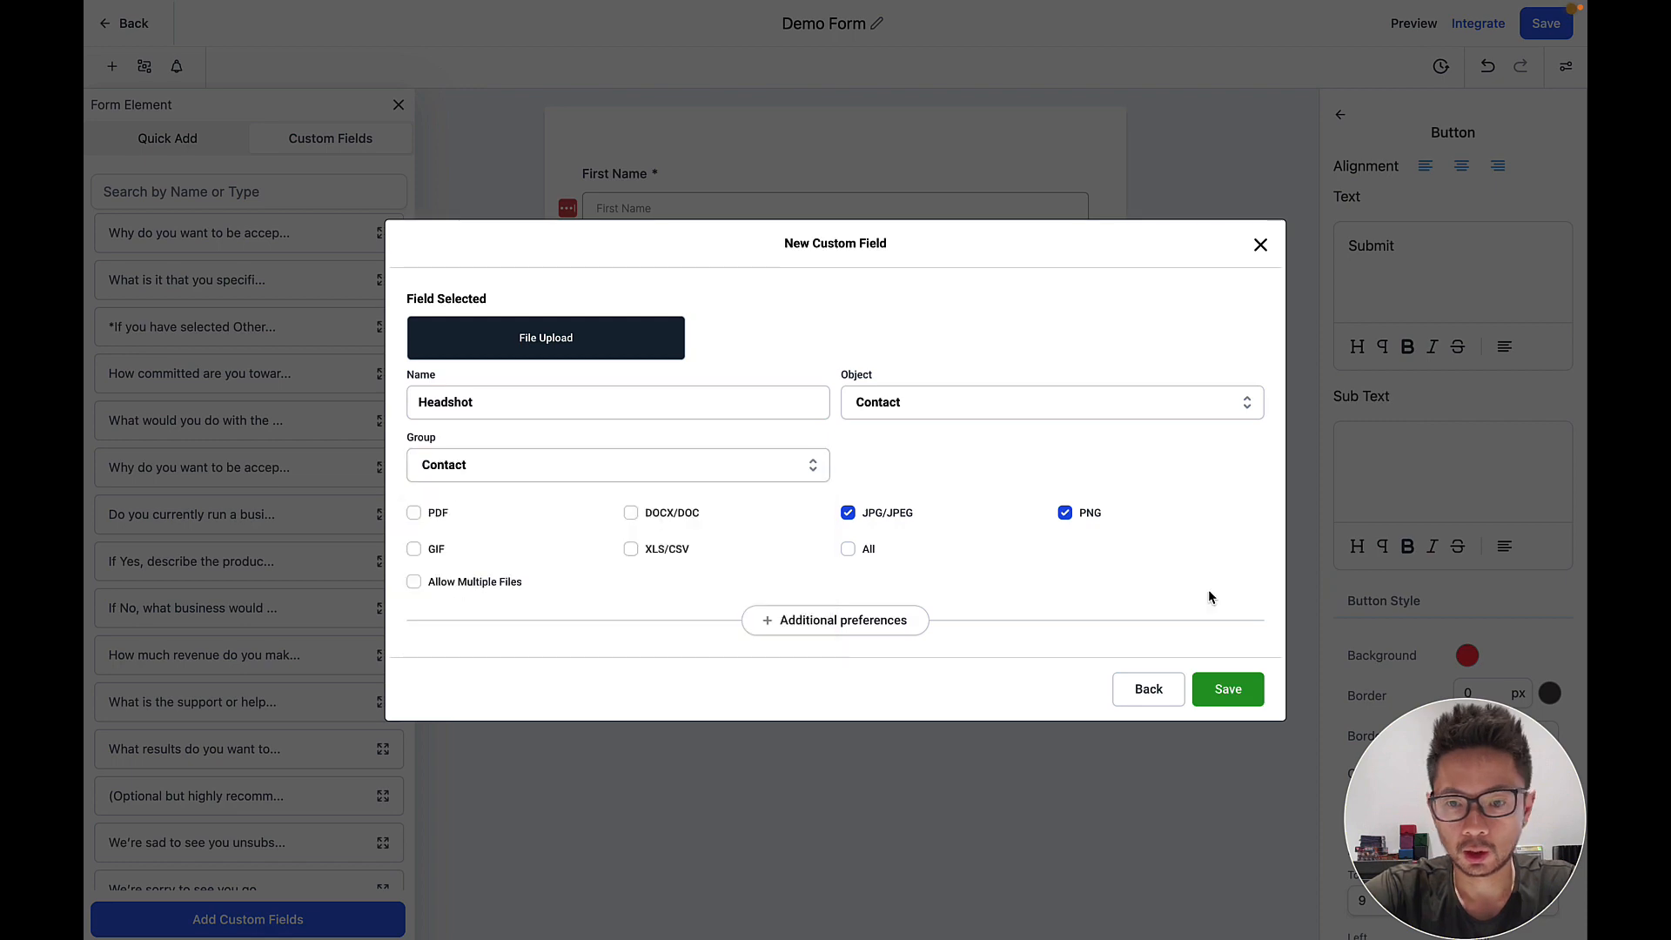
click(1224, 680)
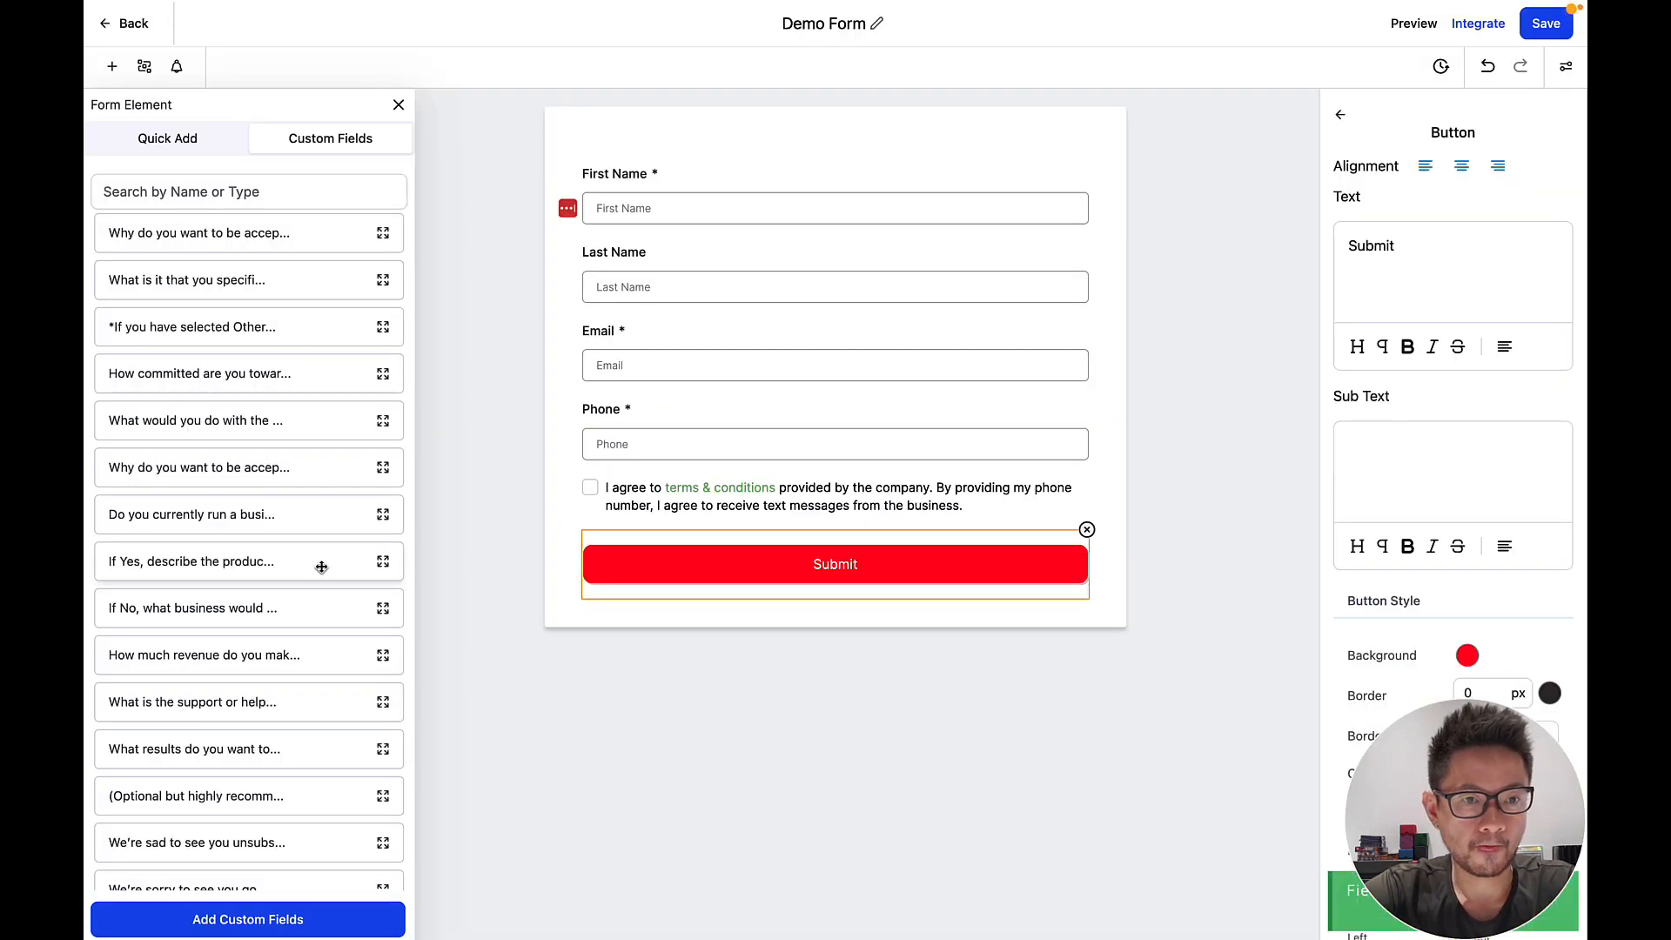
Search 'head', drop Headshot above the T&C checkbox, make it required, and save the form.
scroll(321, 566, down, 10)
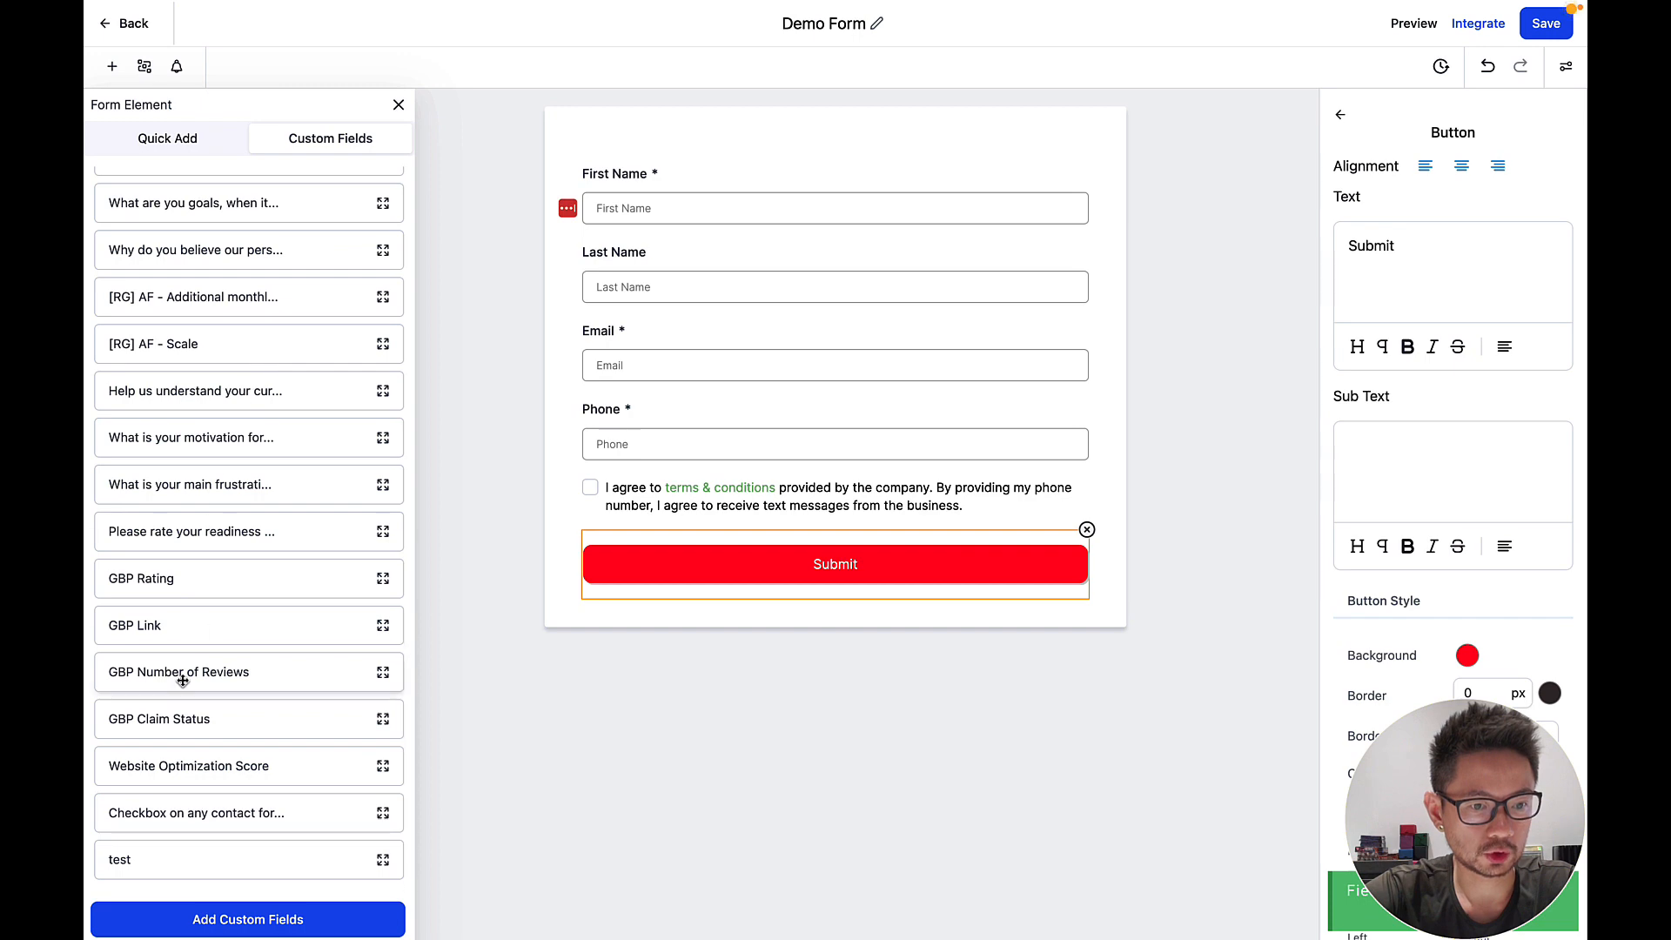
scroll(195, 723, up, 10)
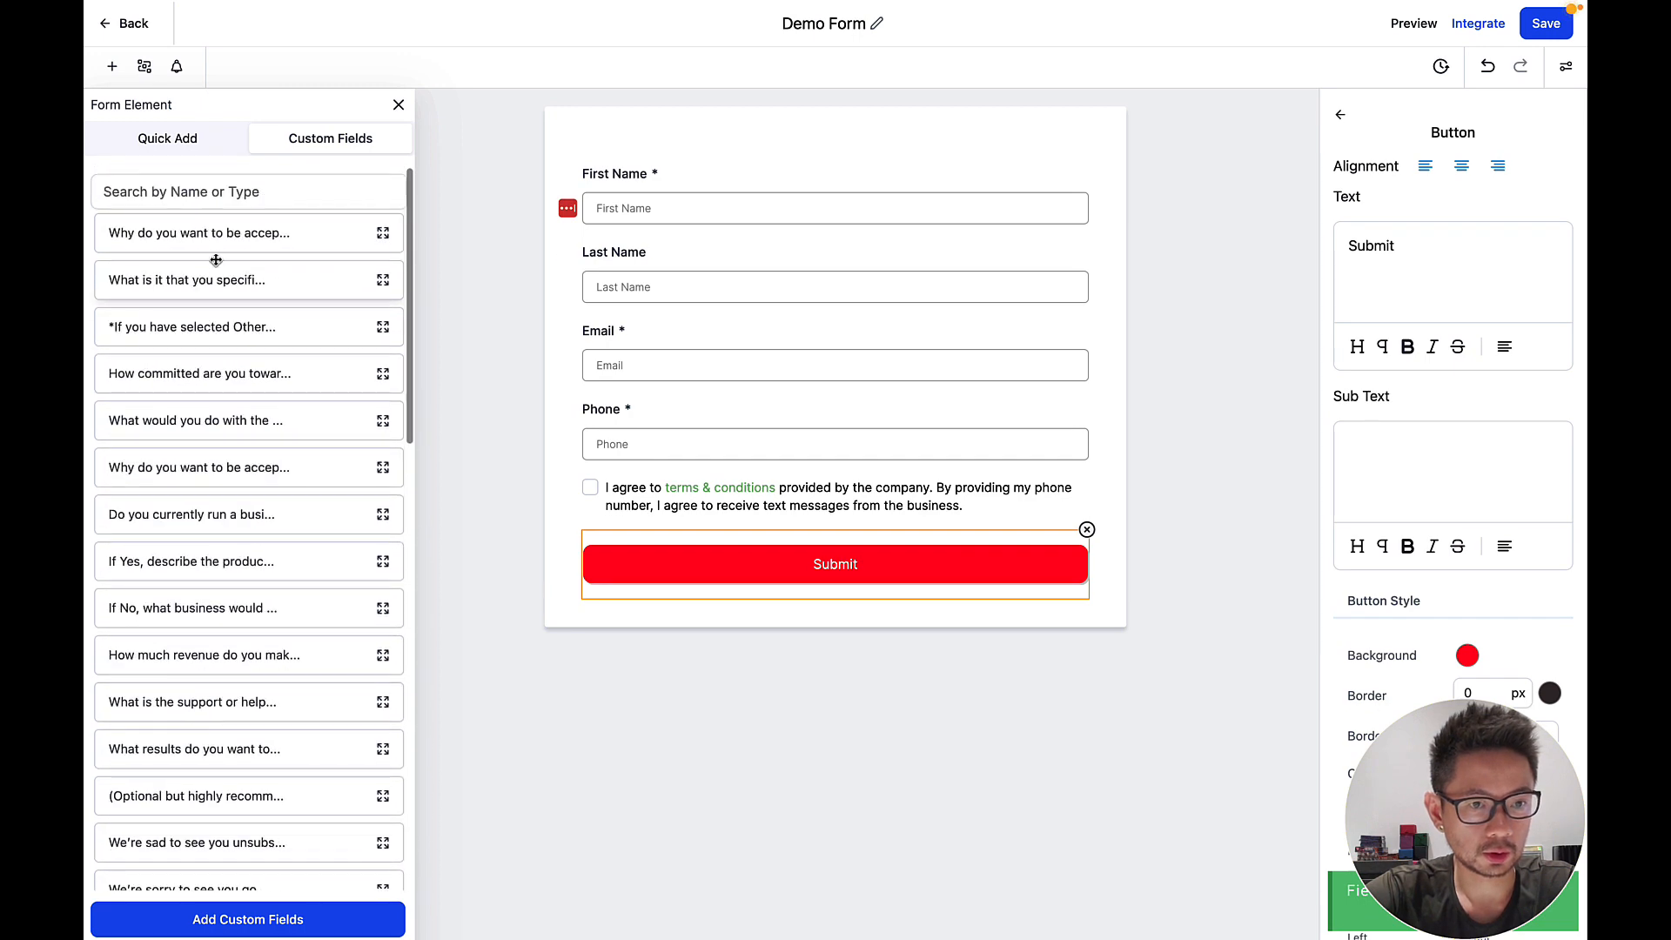
click(221, 193)
text(head)
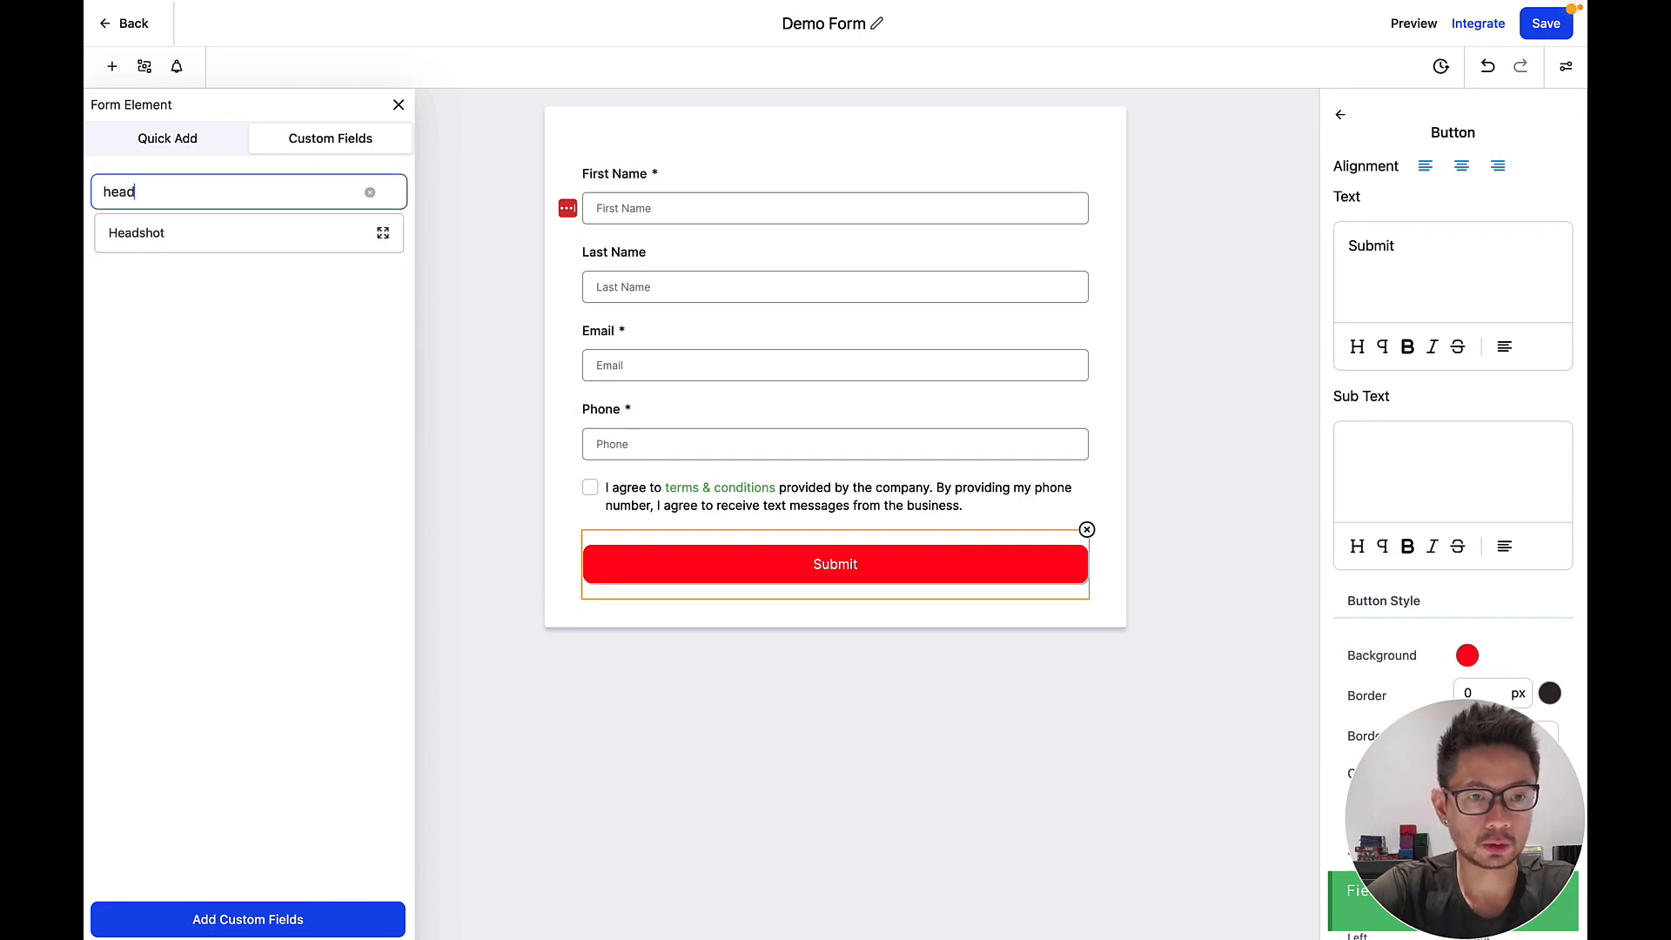
drag(163, 234, 661, 492)
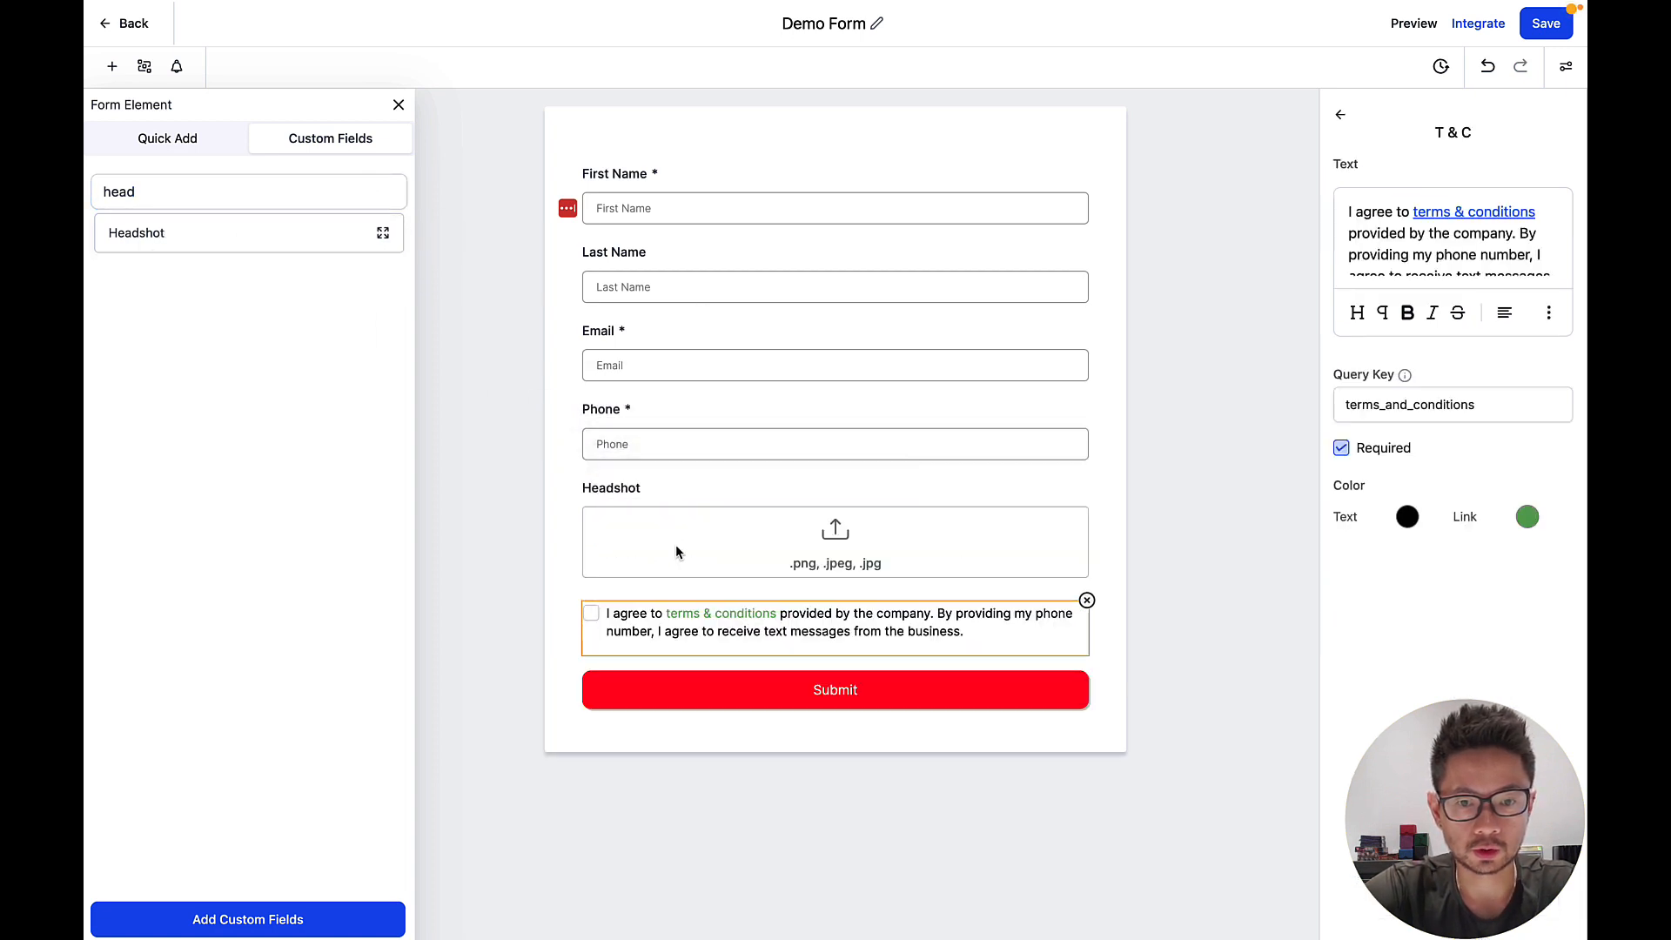
click(612, 492)
click(1342, 383)
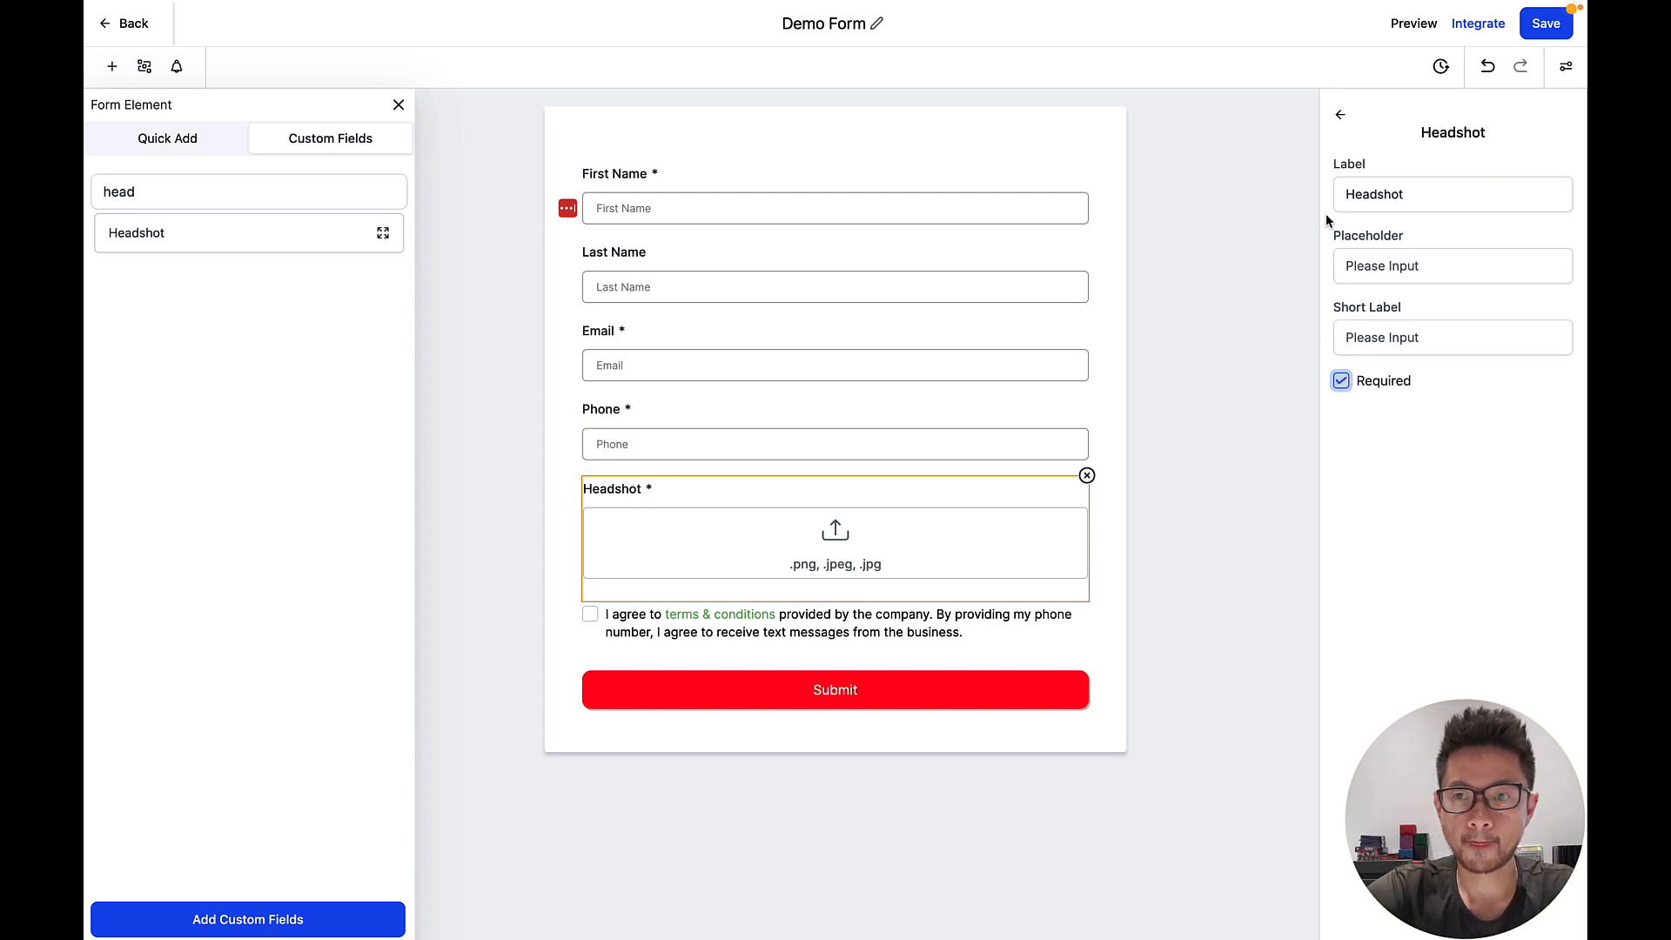
click(1536, 29)
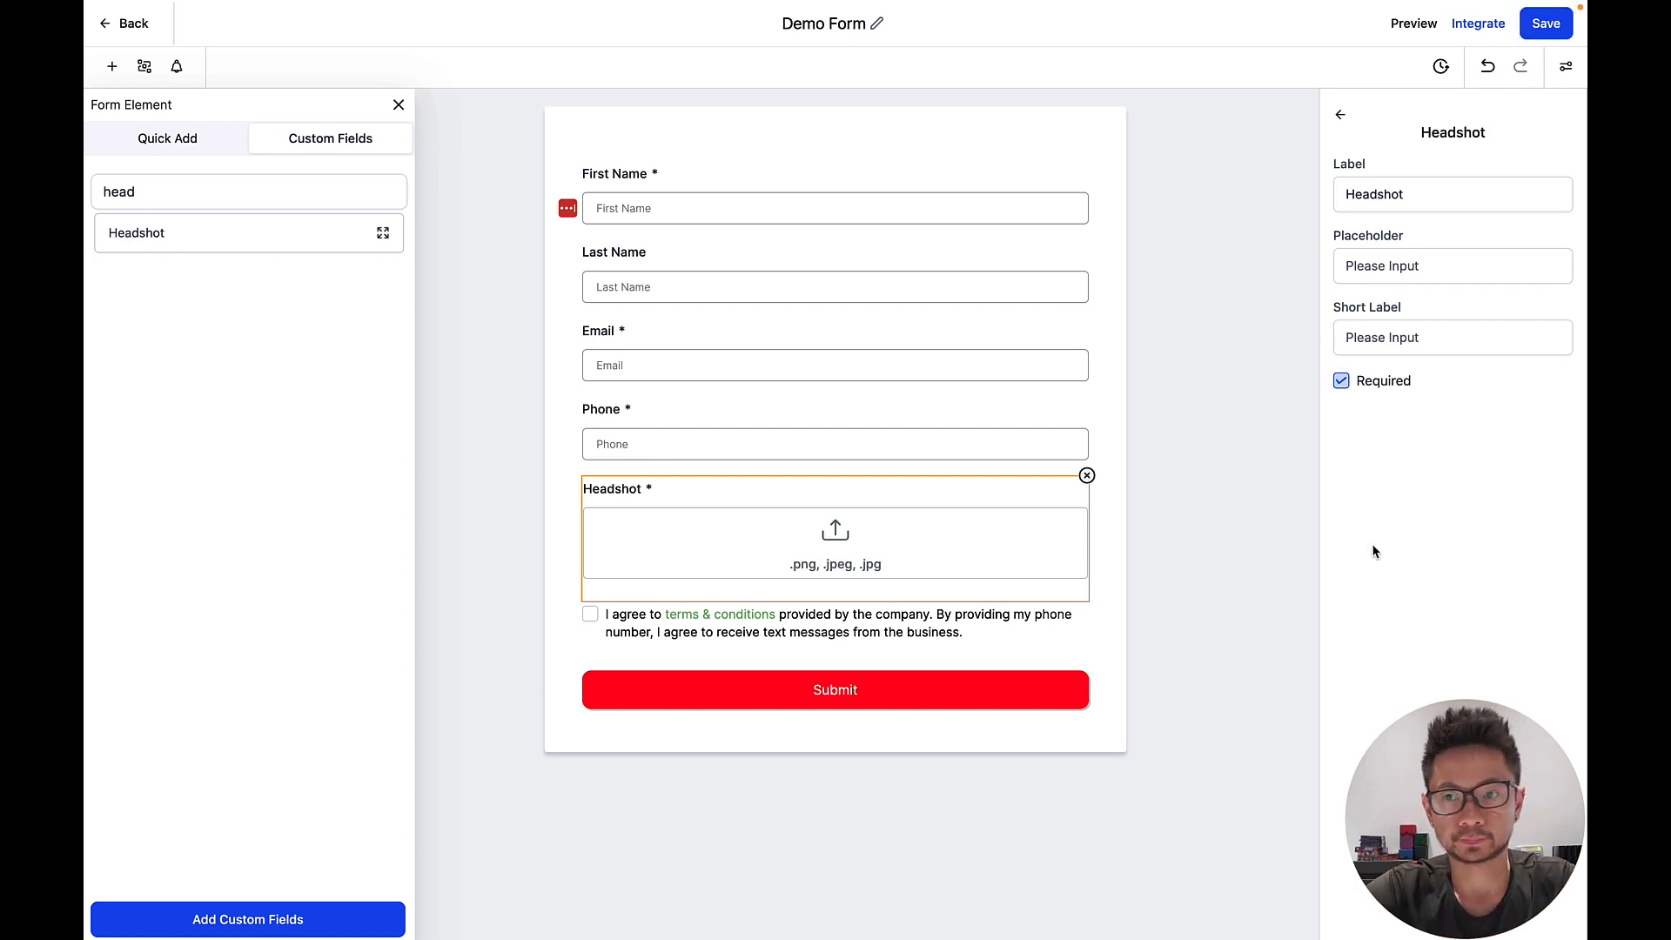
click(1303, 308)
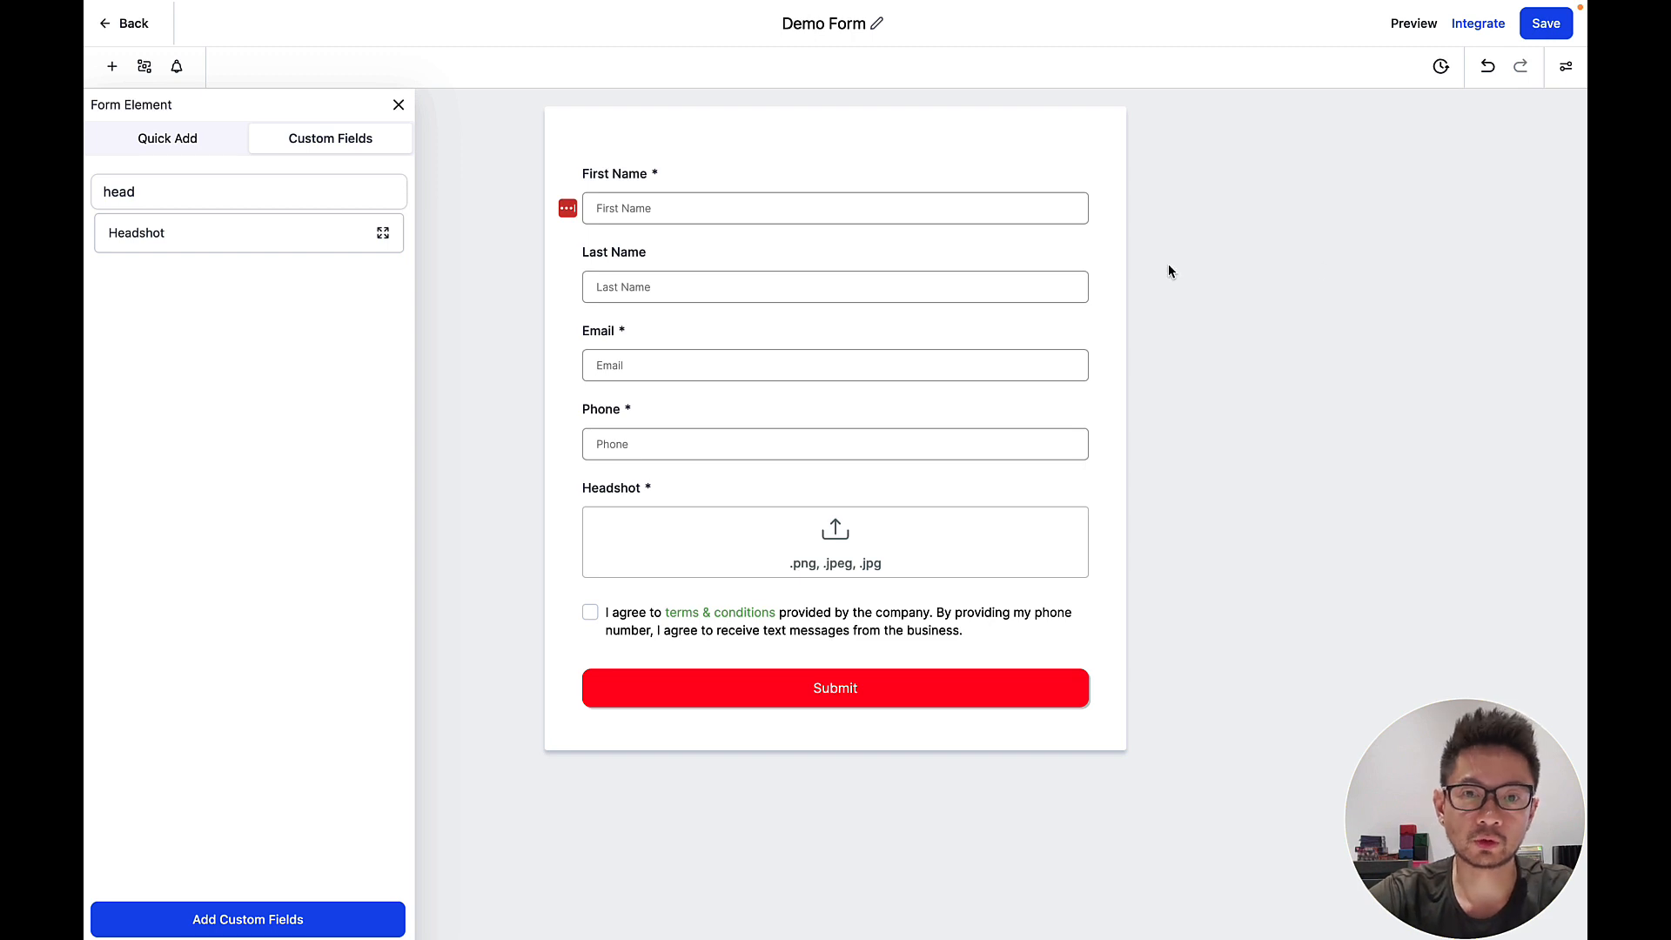
Bring up the Demo Form's integration options and try Sticky sidebar and Popup before returning to Inline.
click(1478, 26)
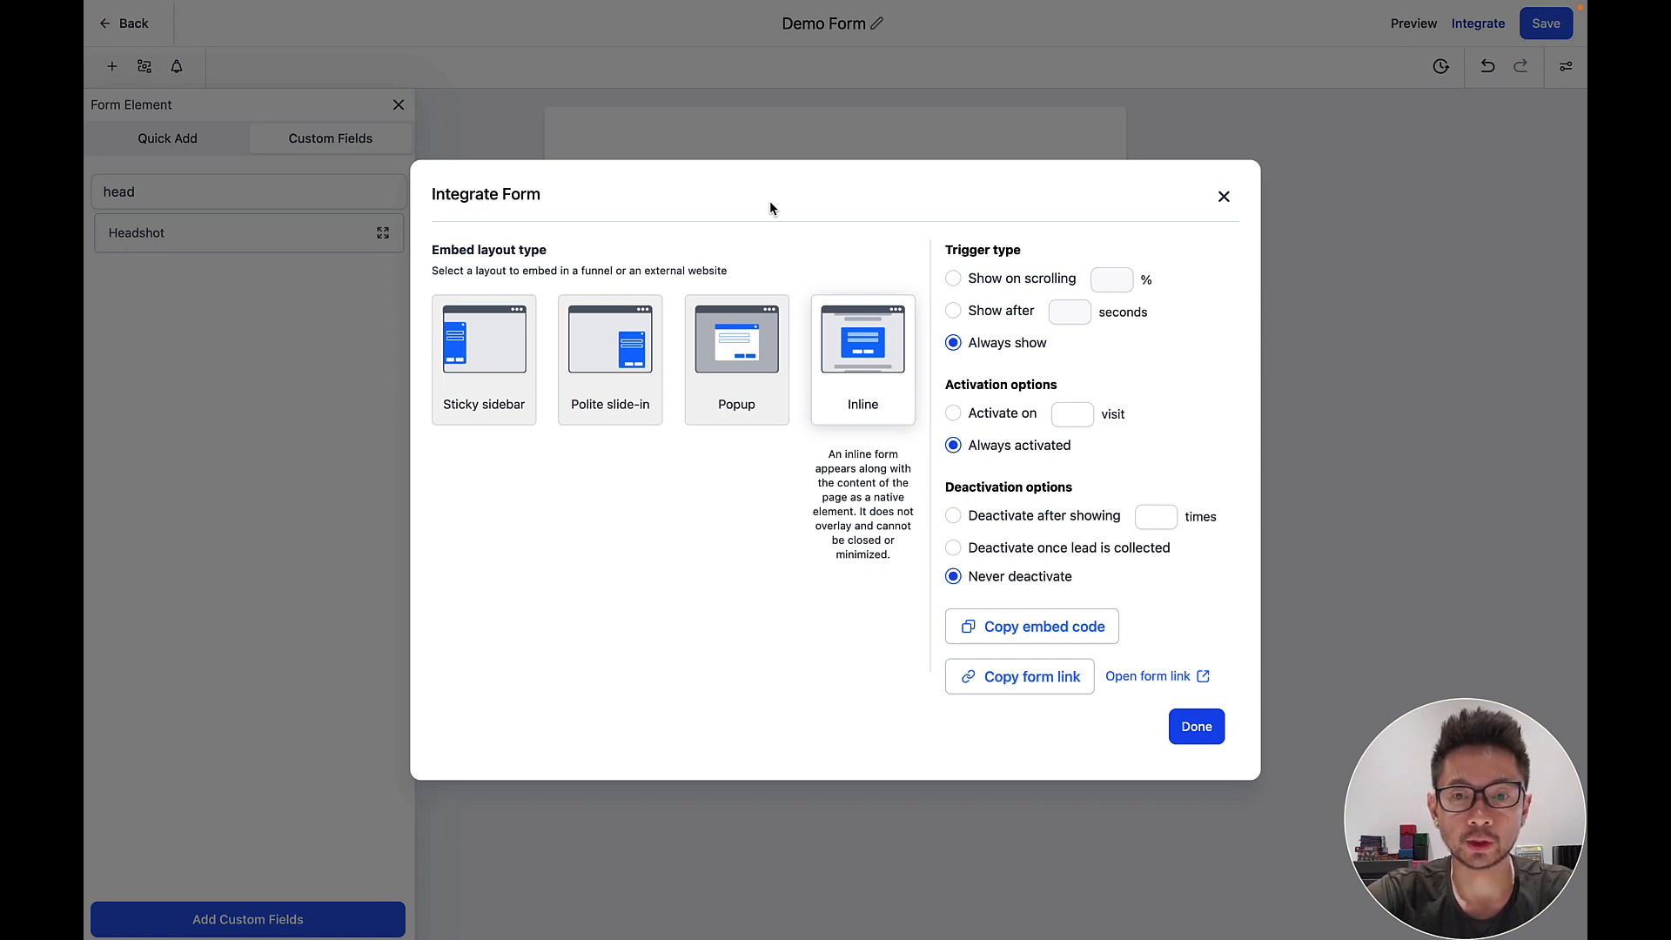
mouse_move(474, 357)
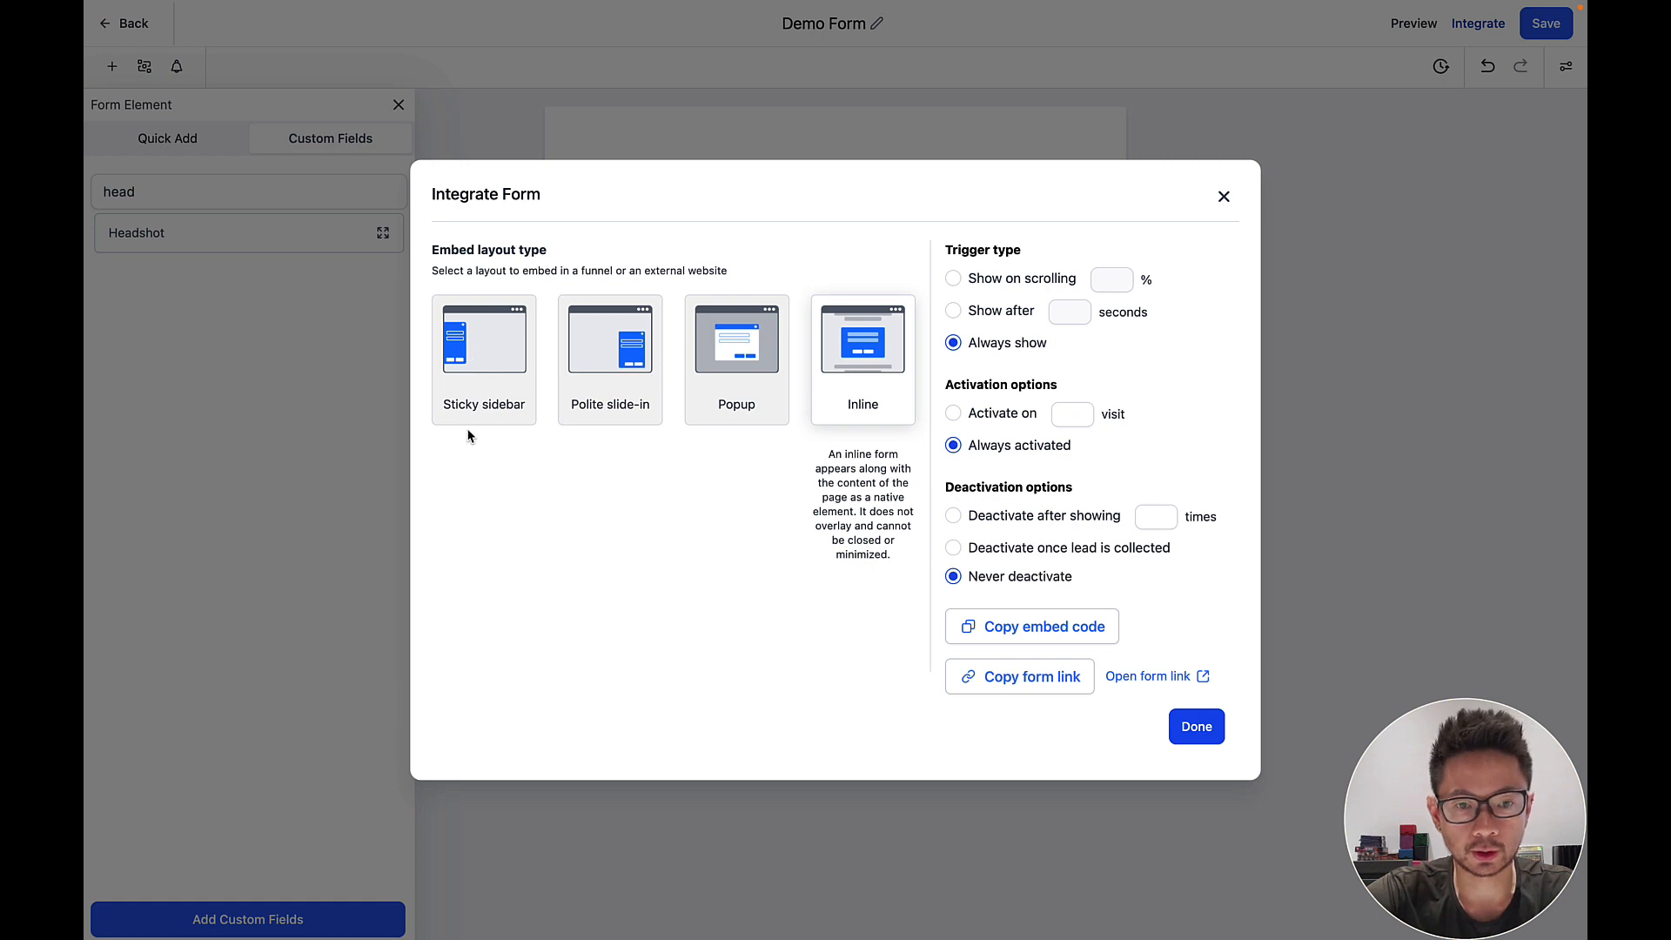
click(457, 385)
mouse_move(601, 396)
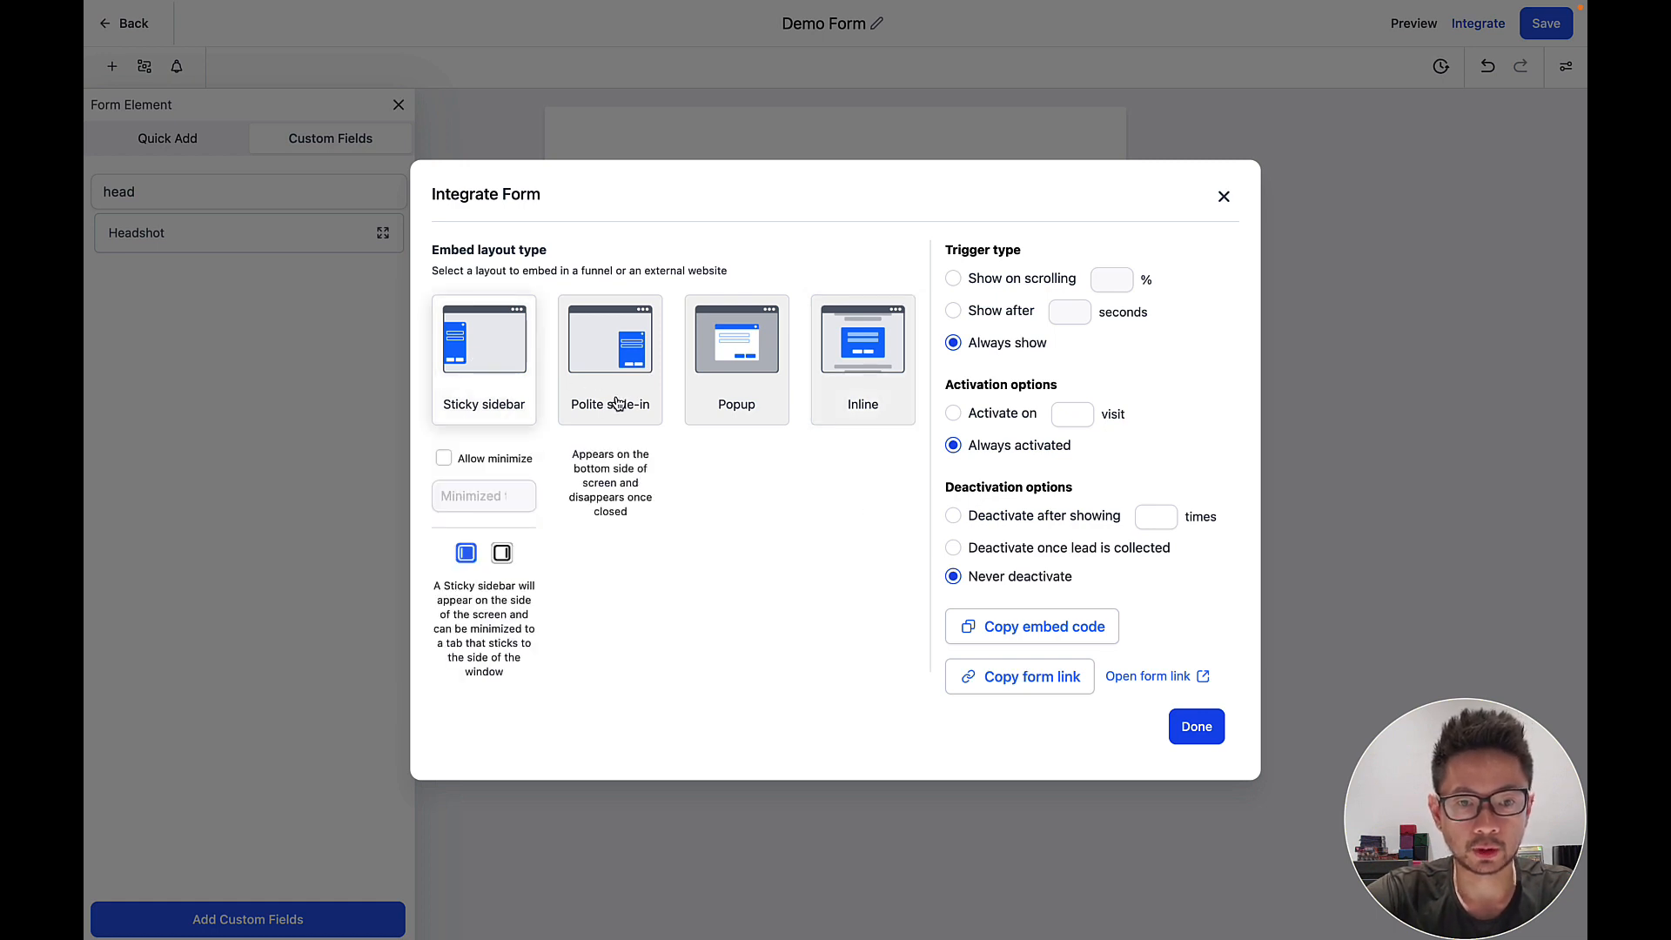
click(738, 392)
click(864, 384)
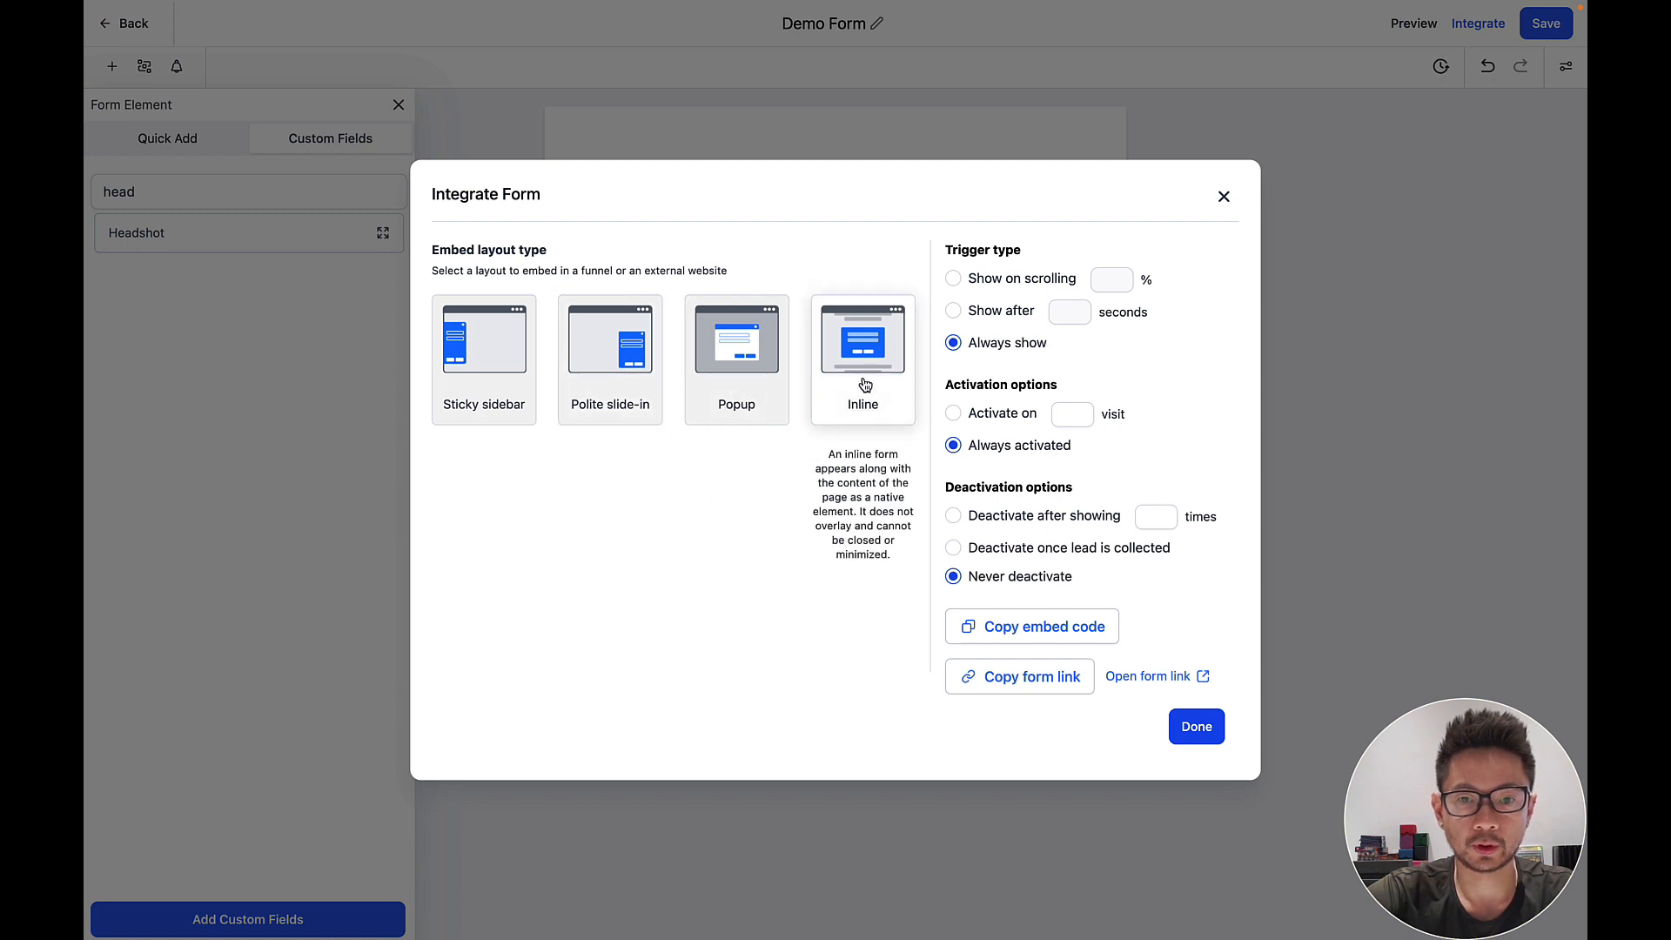
Try the 20% scroll and time-delay triggers, then settle on the Always show trigger.
click(954, 280)
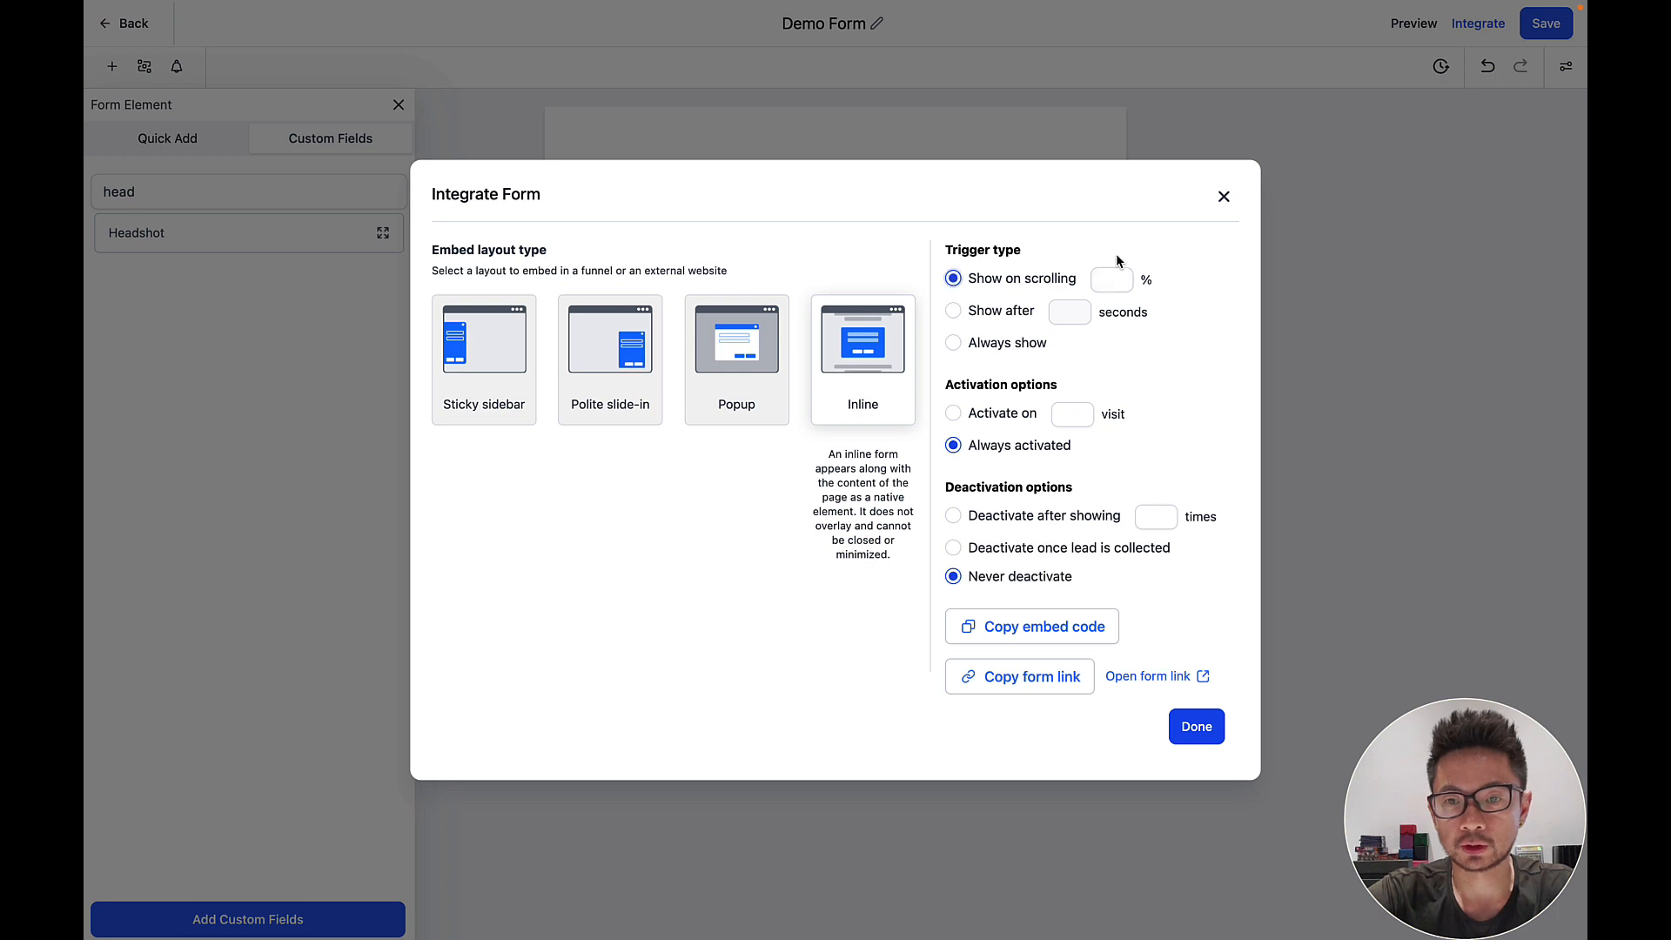
click(1113, 280)
text(50)
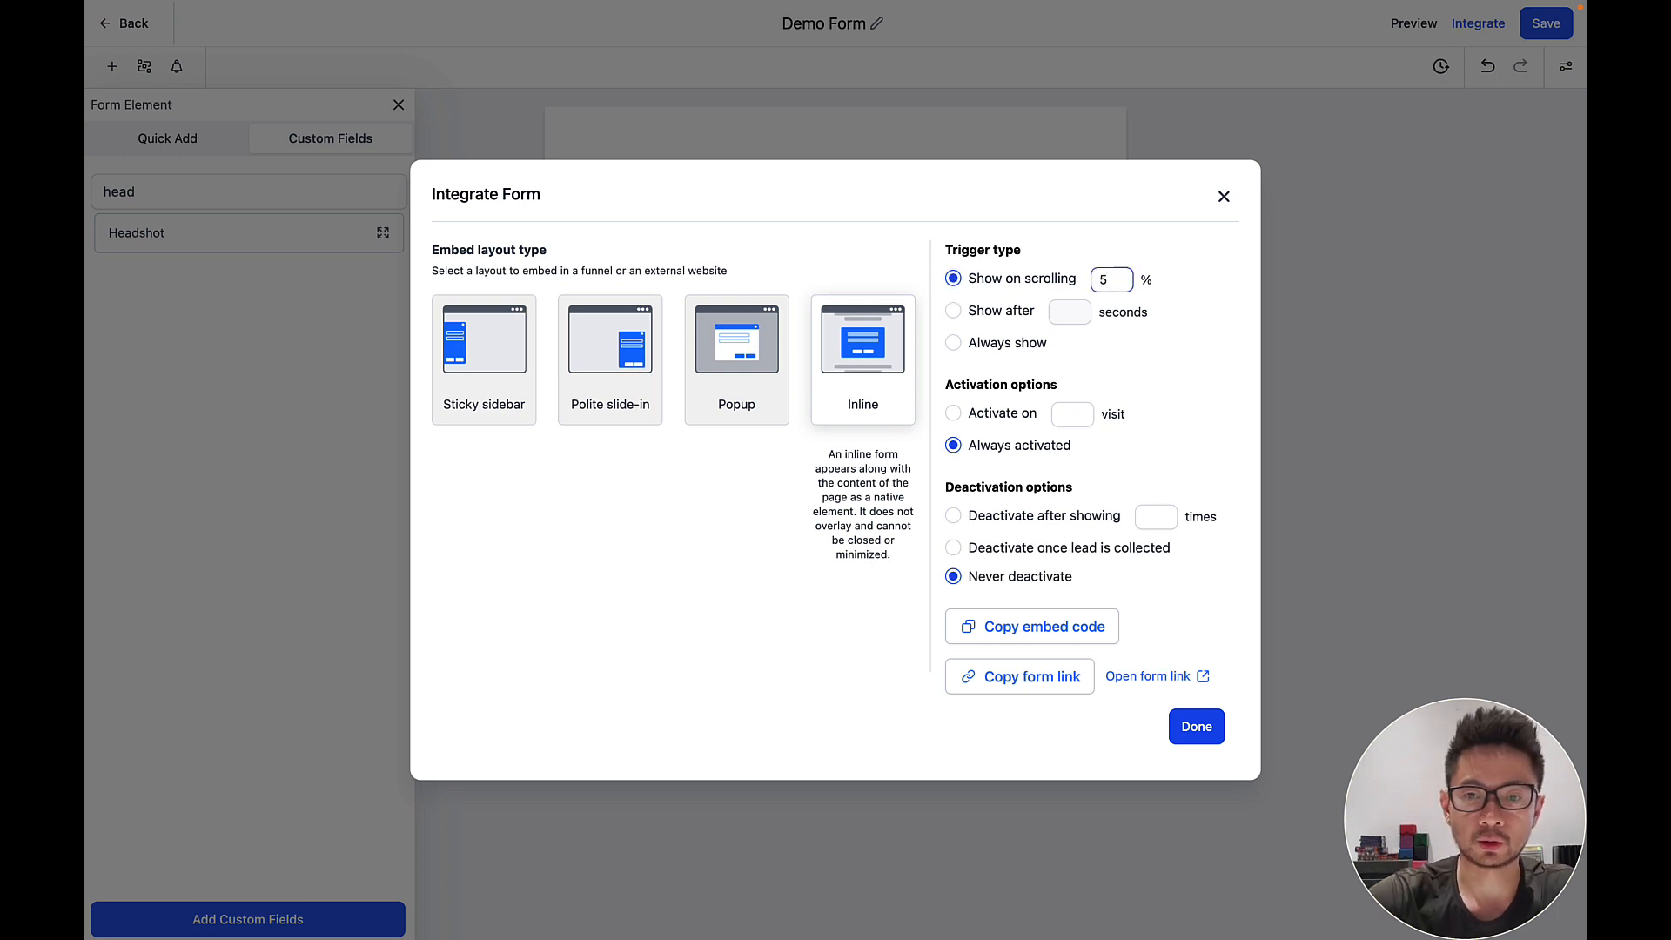
key(BackSpace)
text(20)
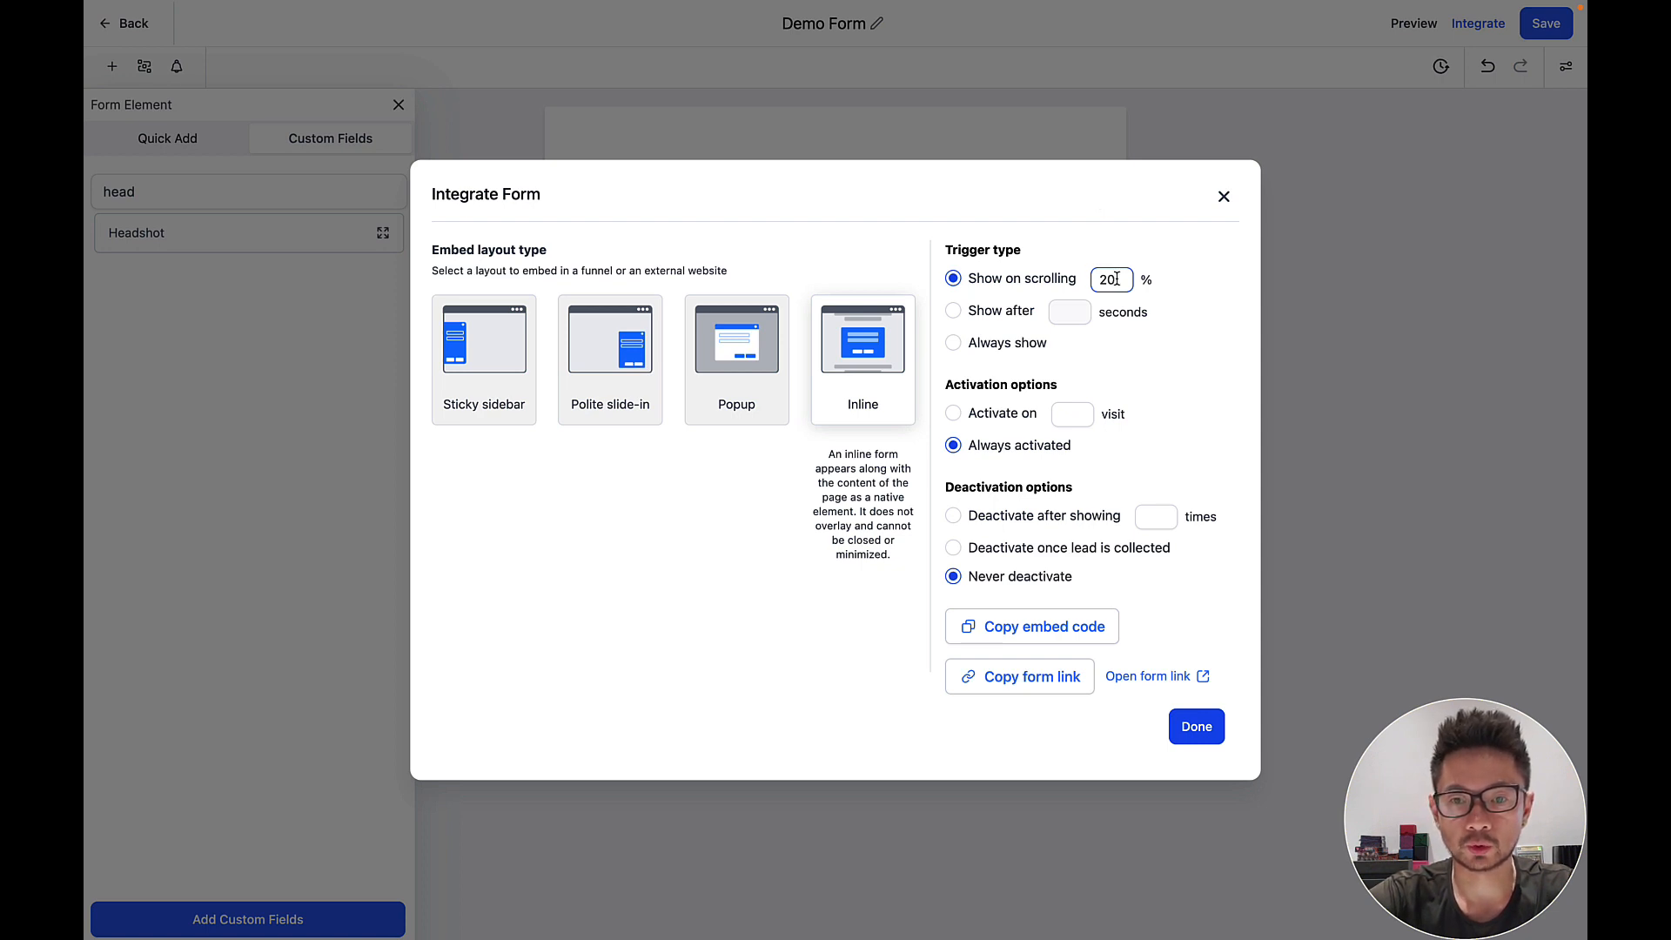
click(953, 313)
click(1063, 314)
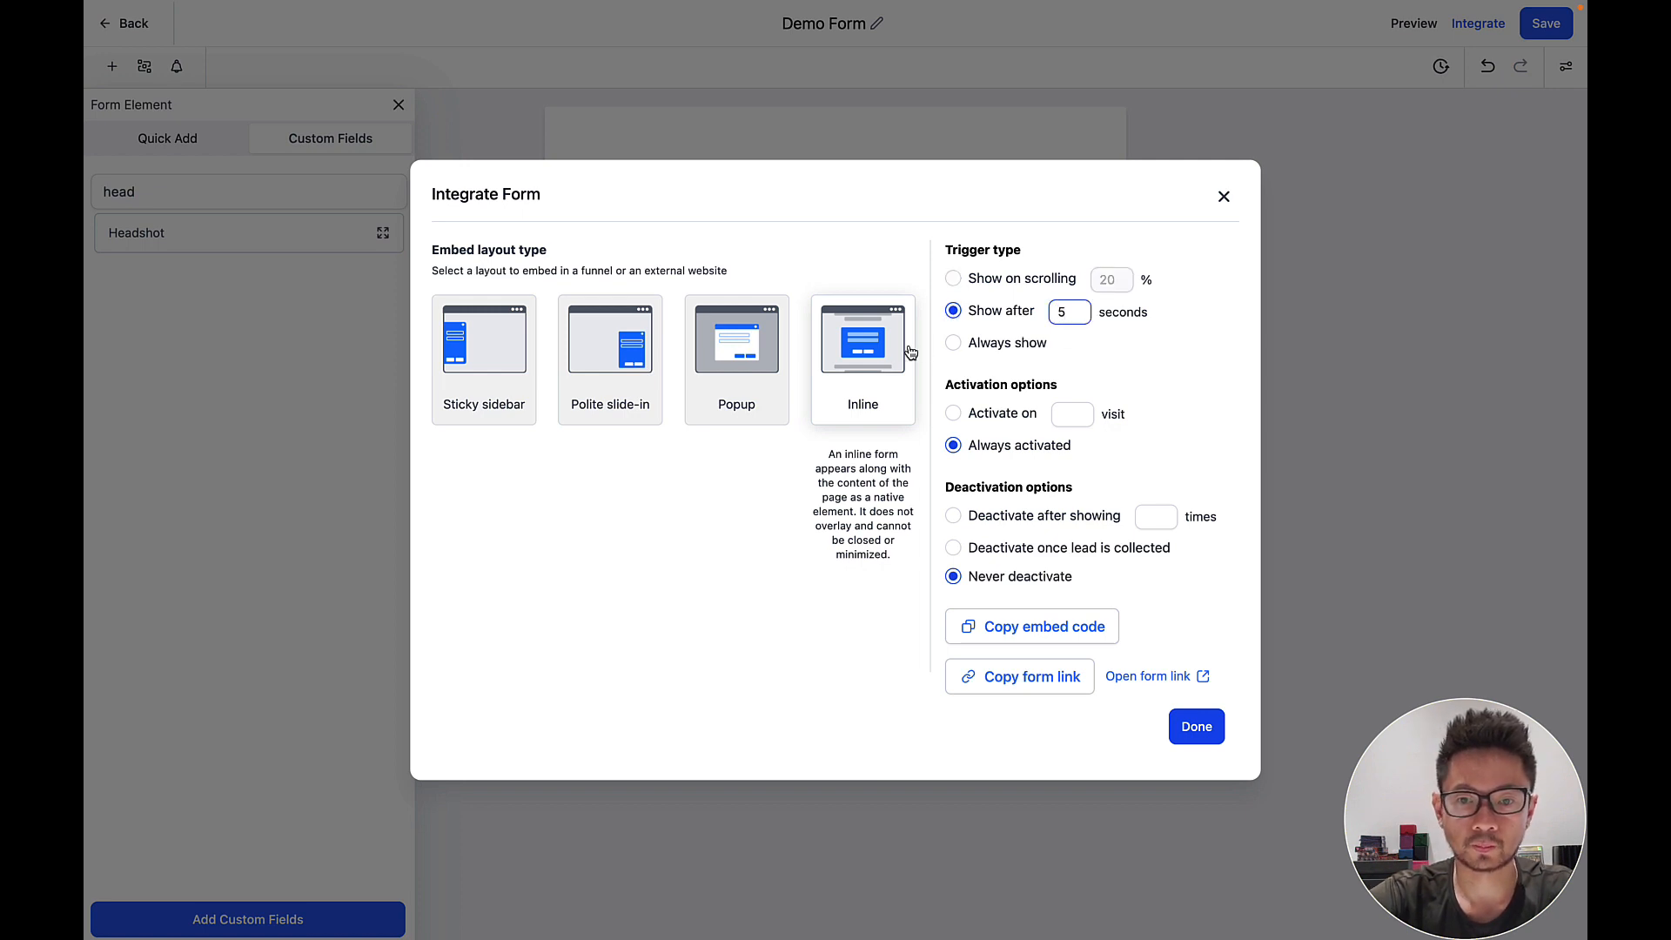
click(954, 343)
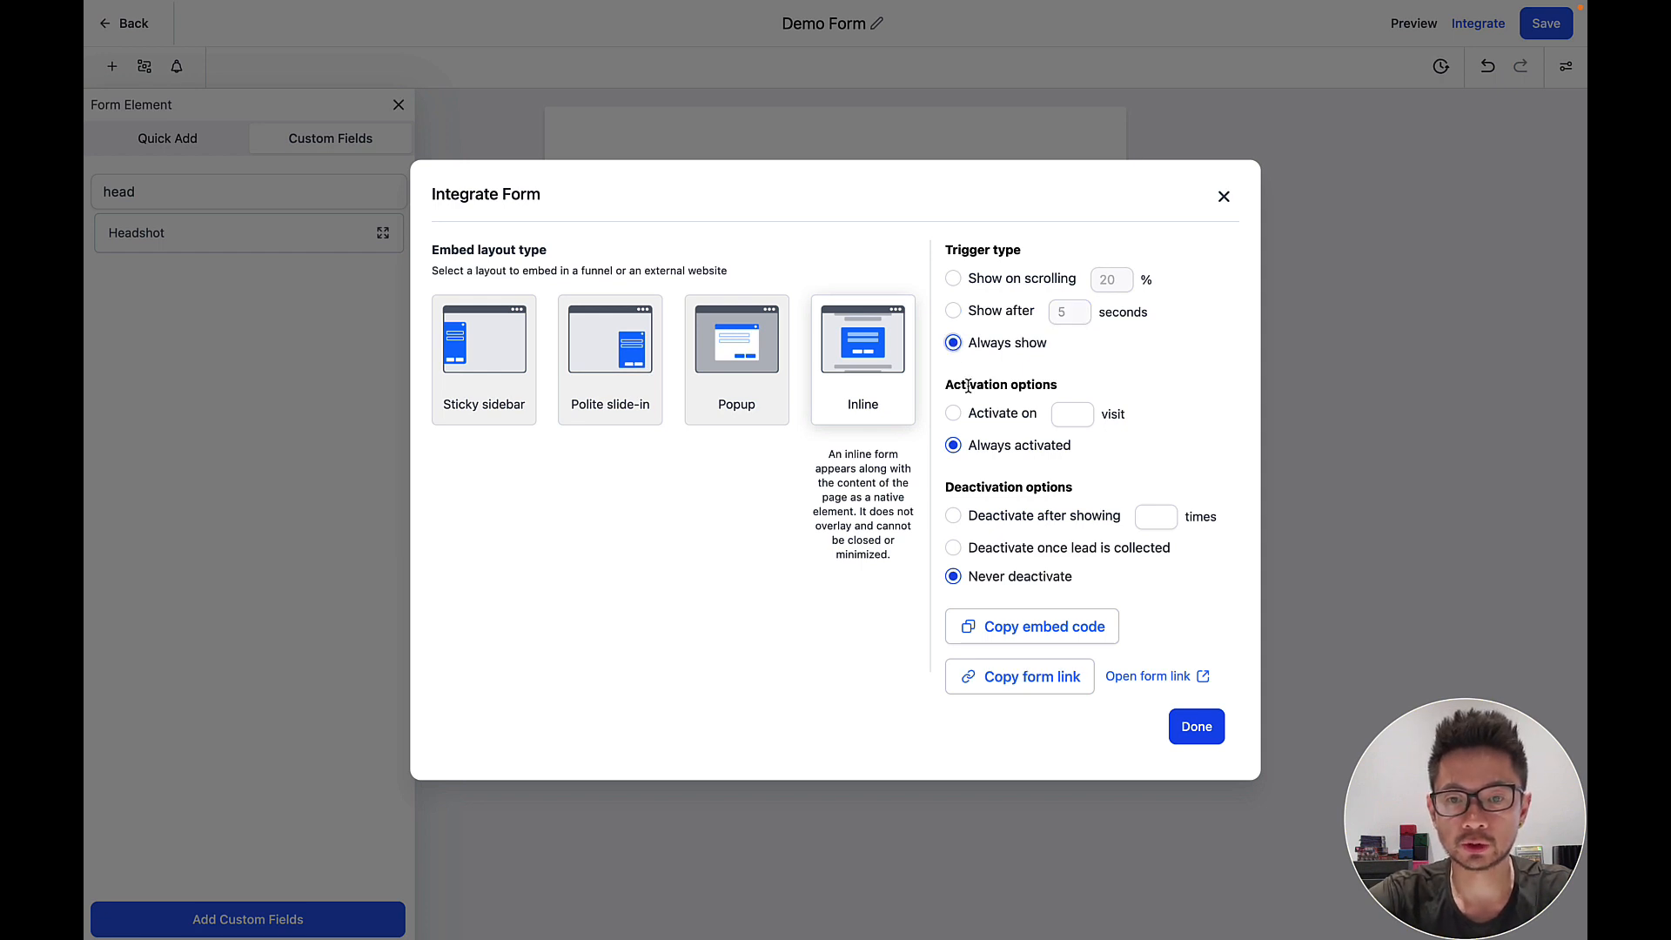
Try activating the form after 3 visits, then keep activation as Always activated.
click(954, 414)
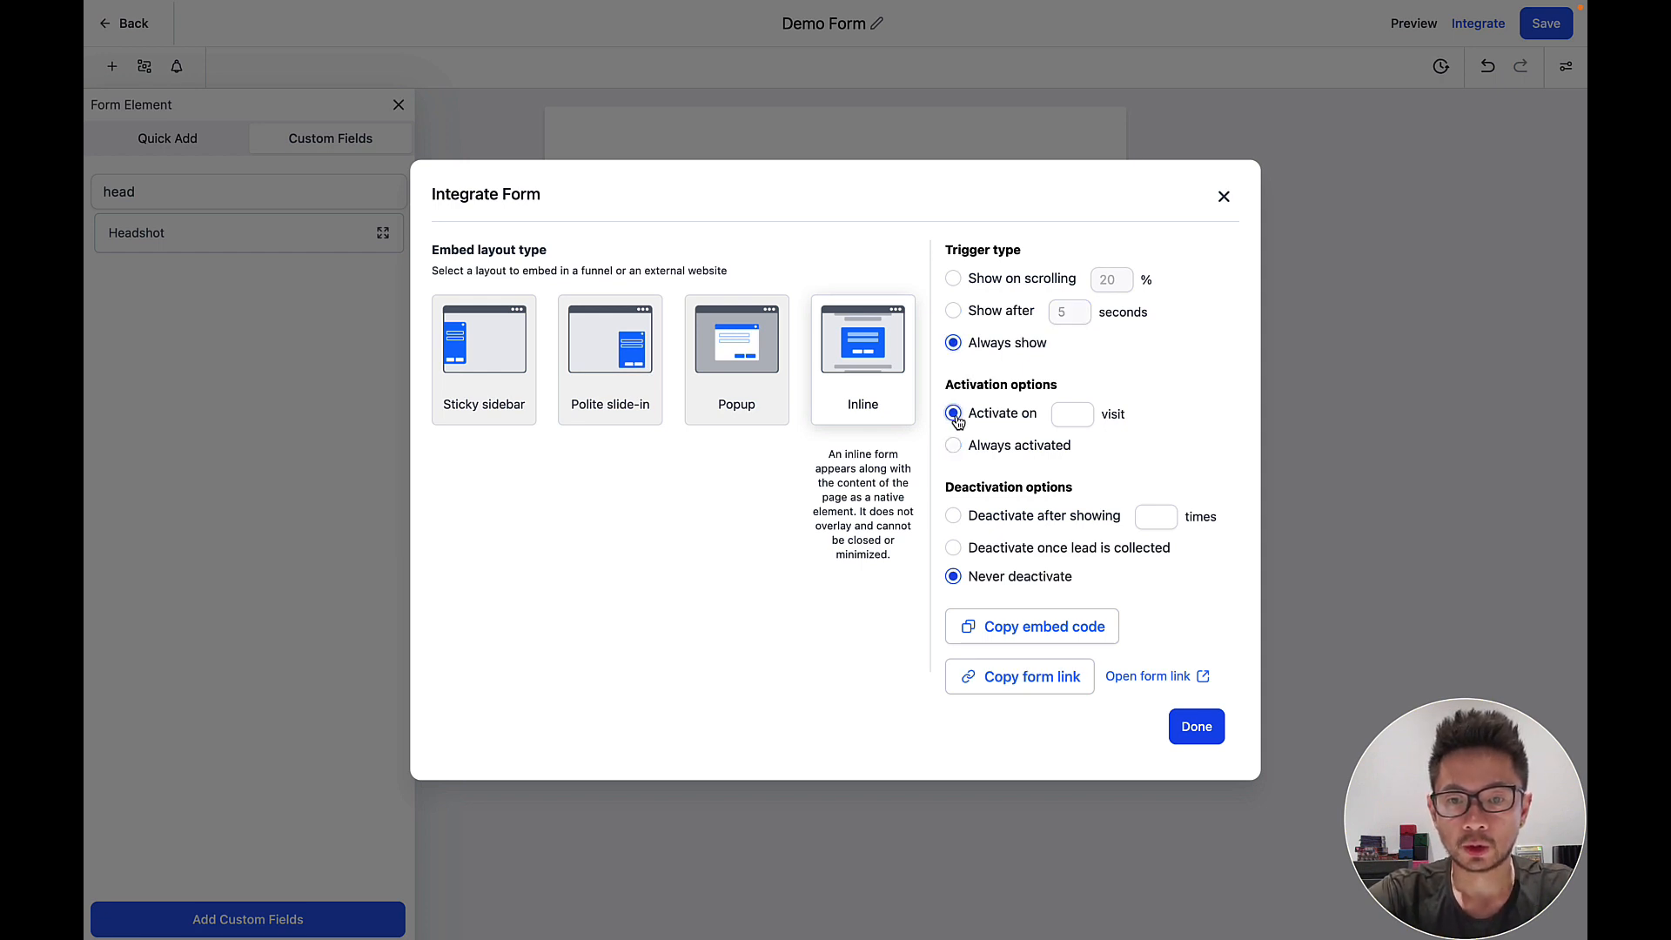
click(1071, 416)
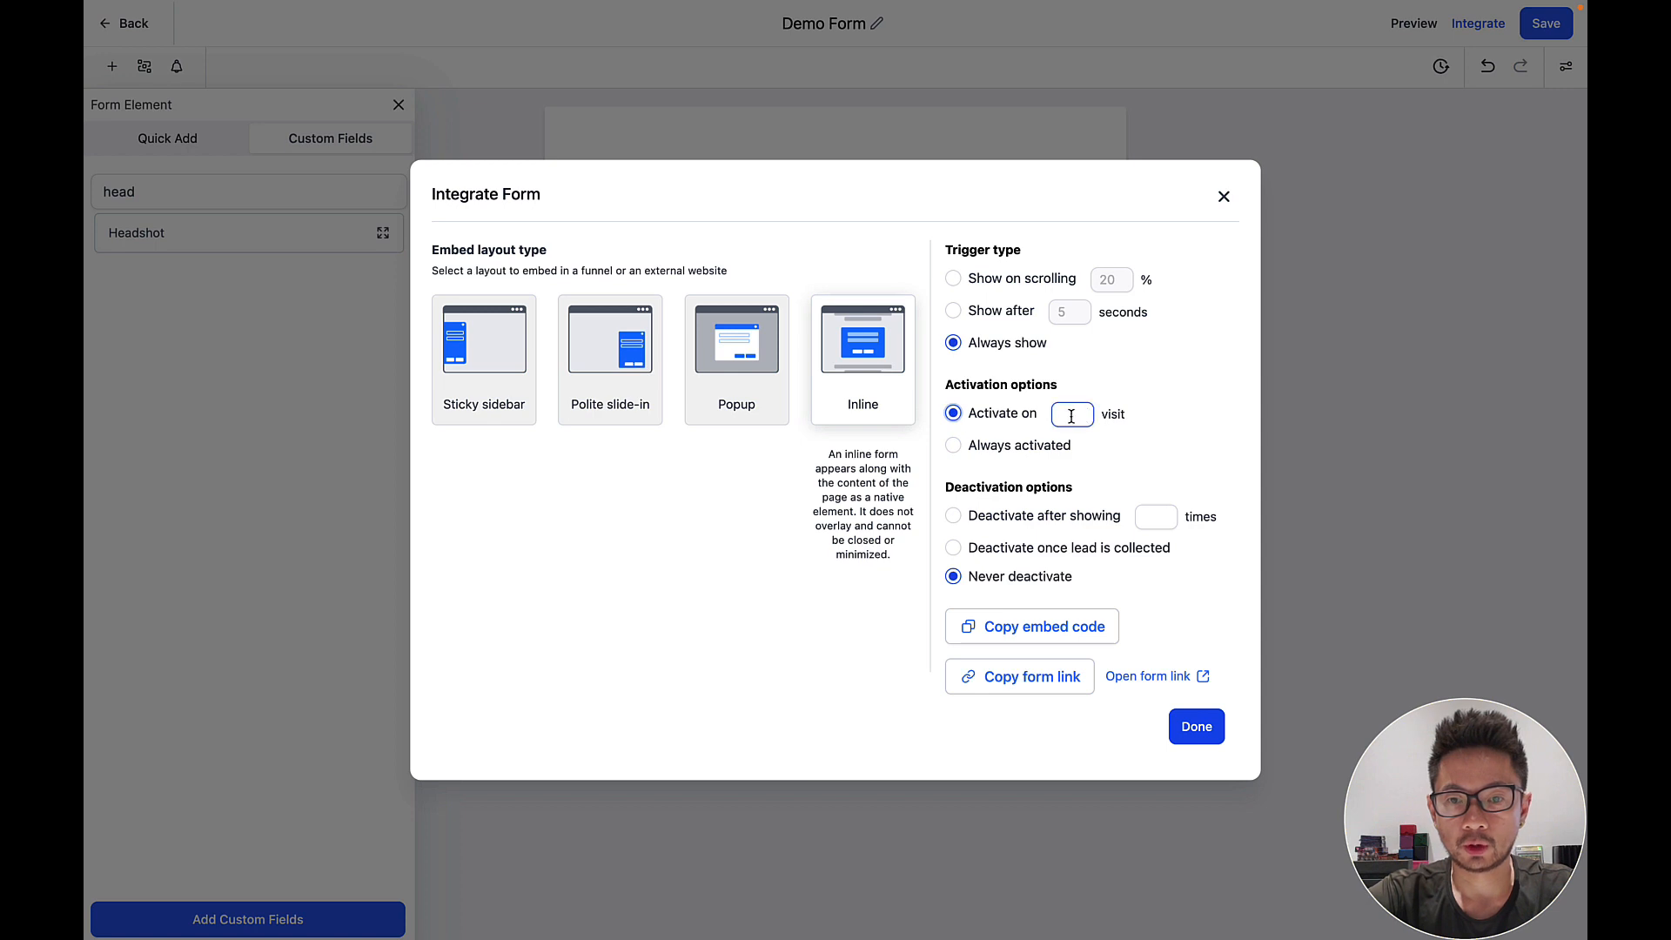
click(1155, 385)
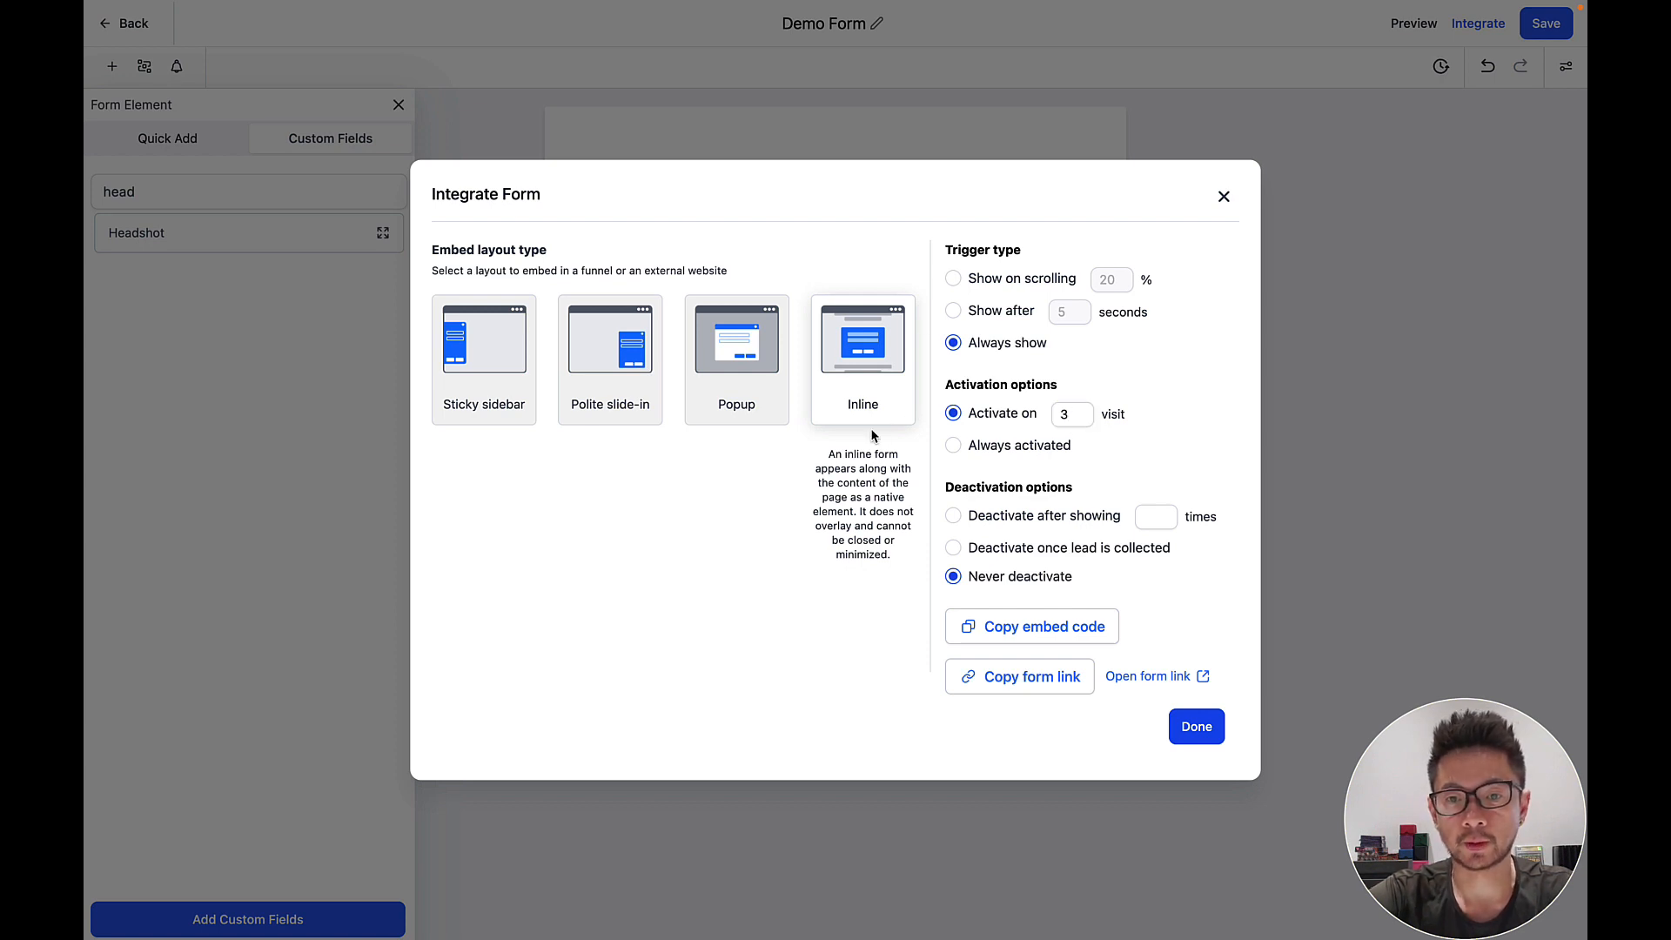
click(954, 445)
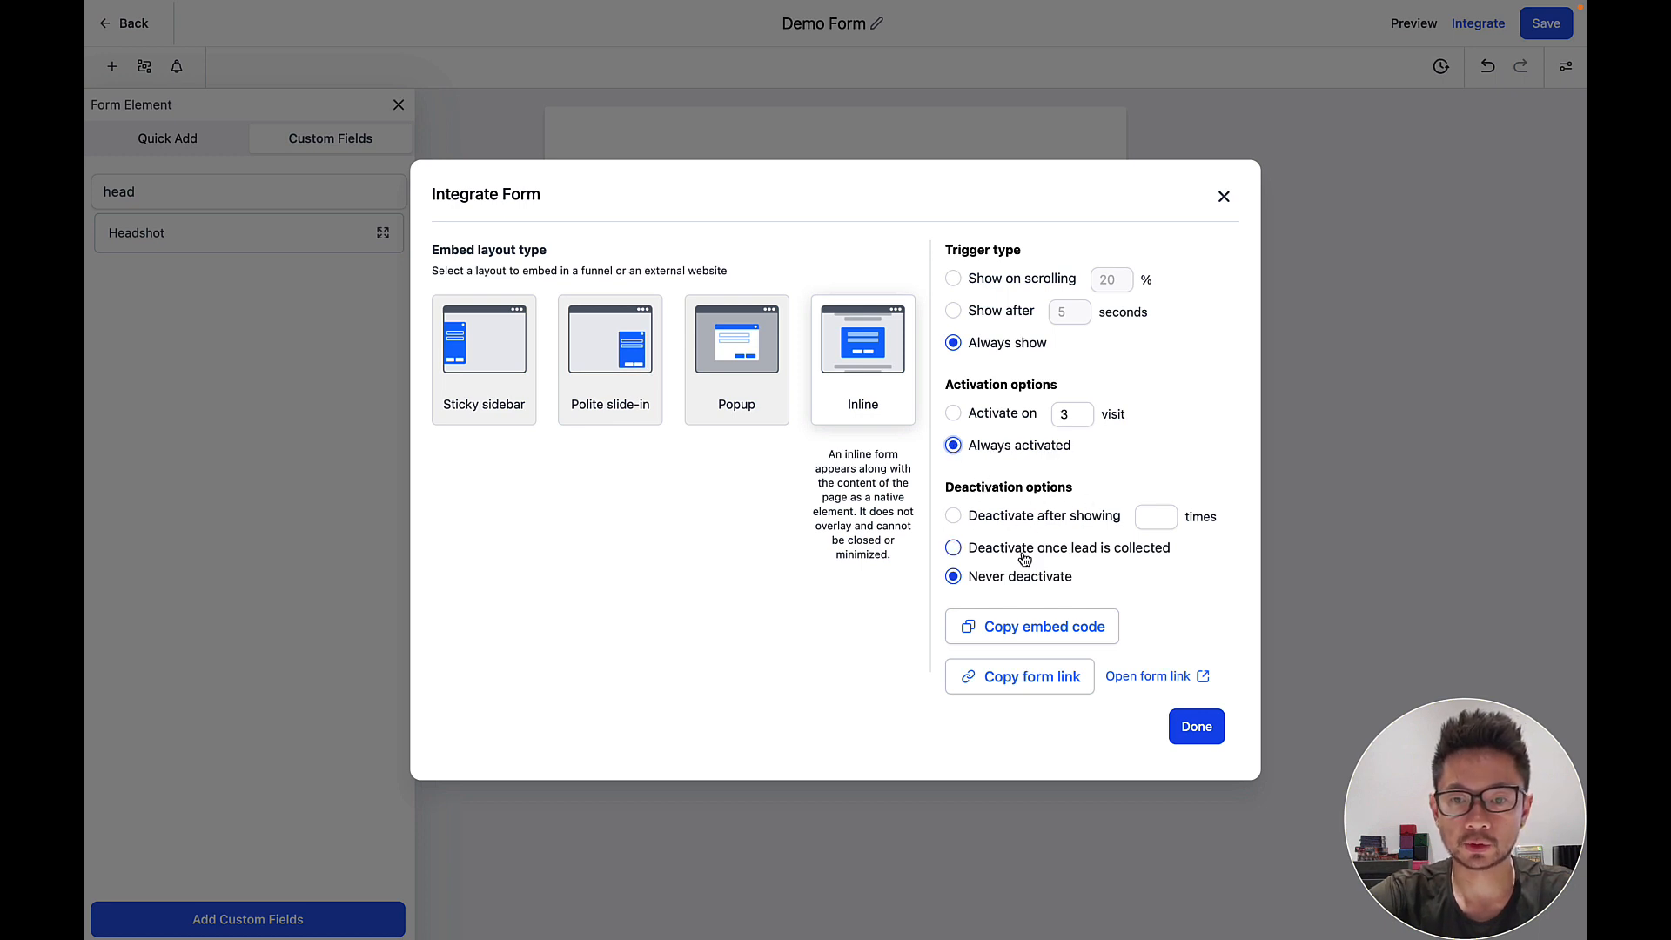
Set the form to deactivate once a lead is collected and copy its embed code.
click(954, 519)
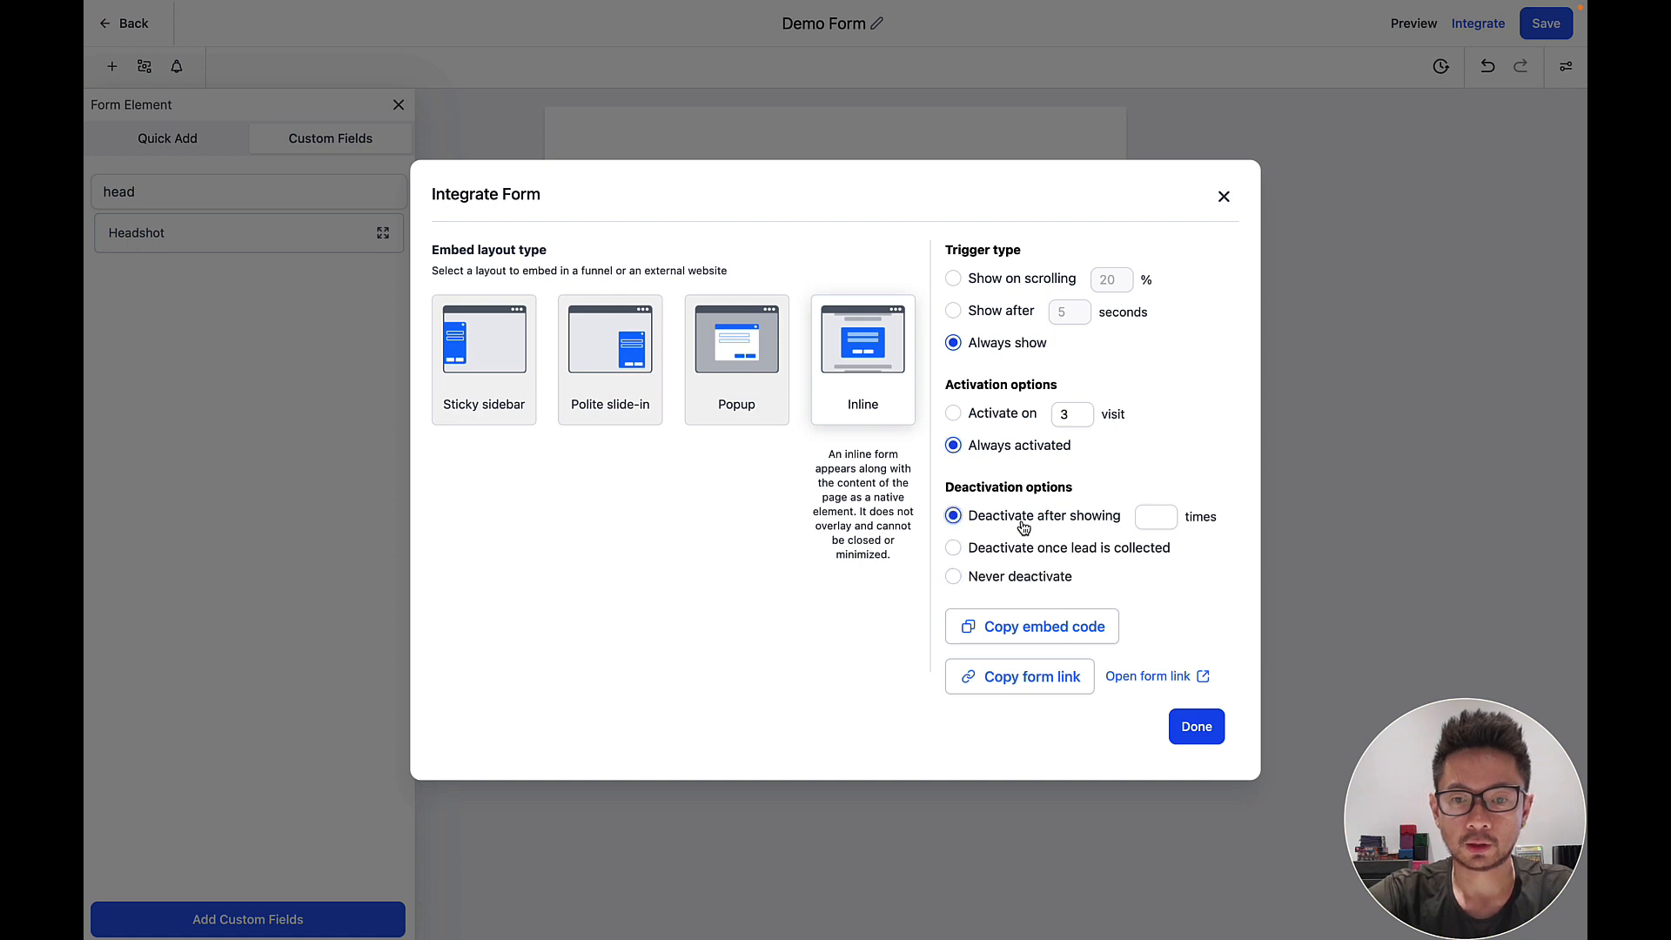
click(1152, 520)
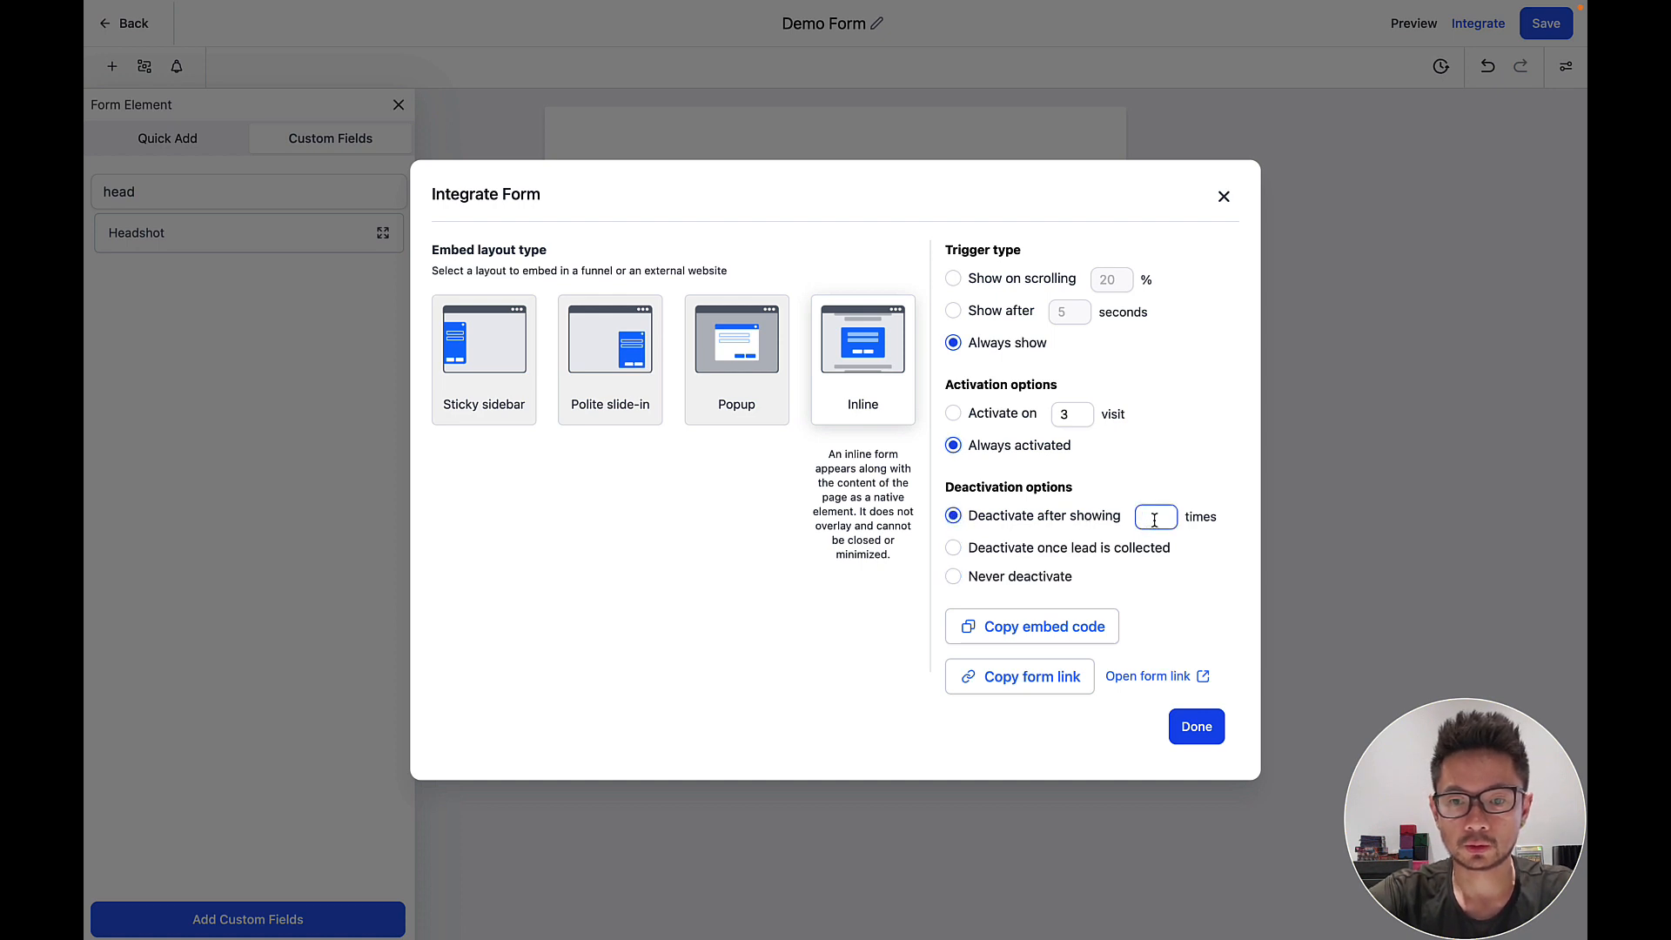
click(954, 586)
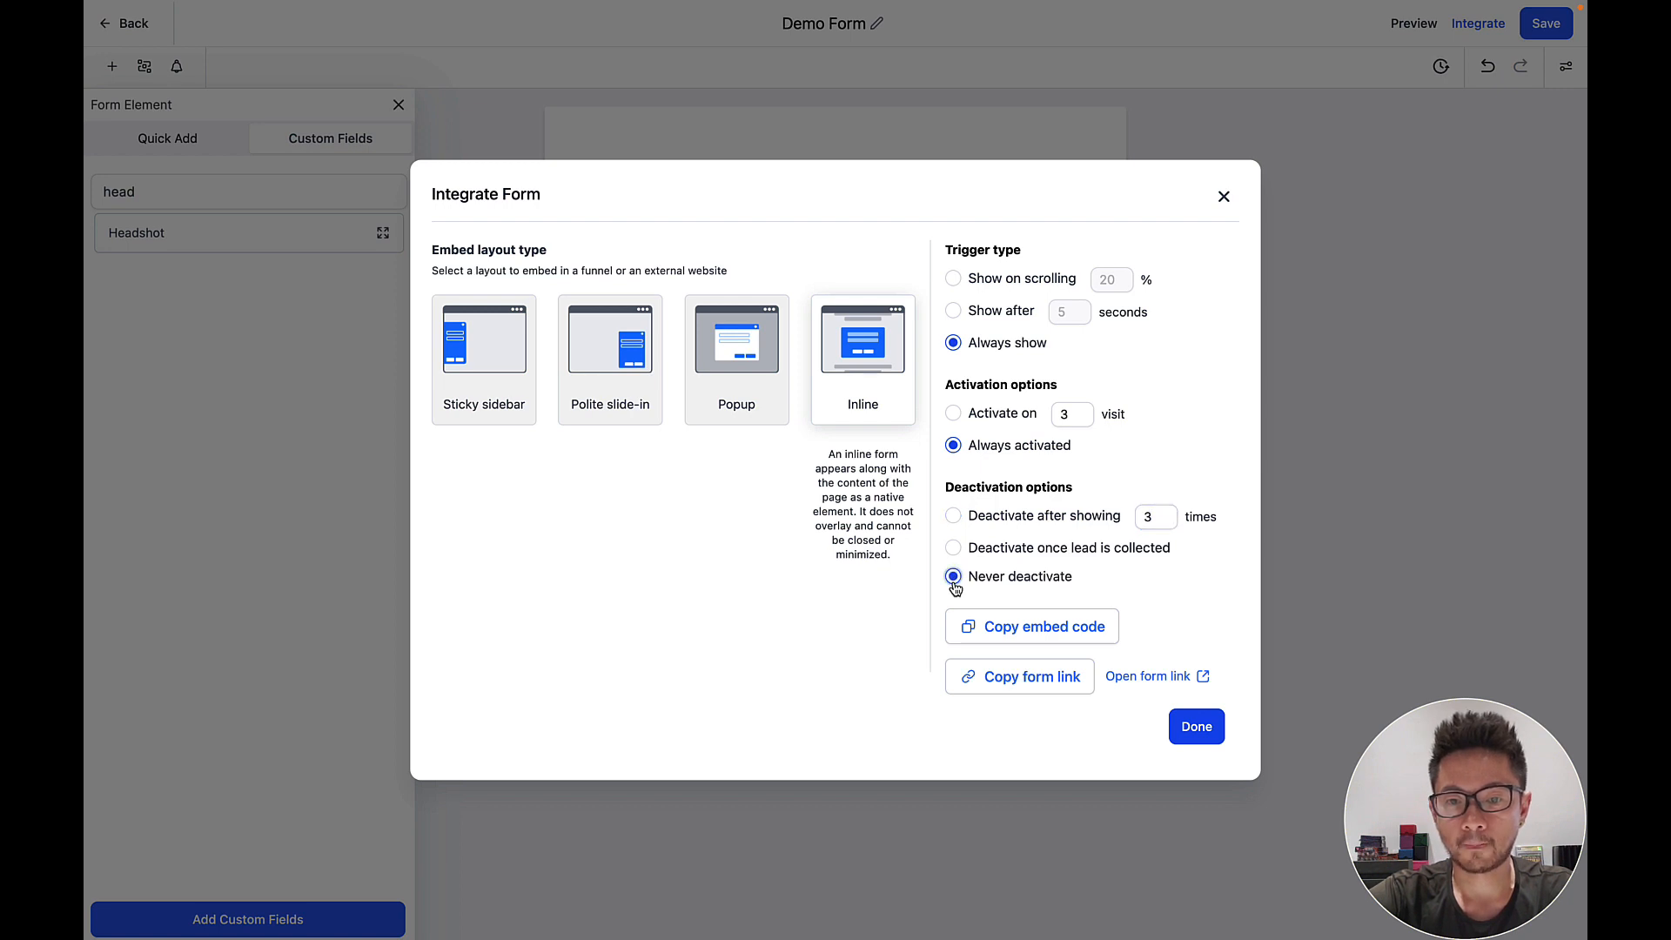
click(954, 549)
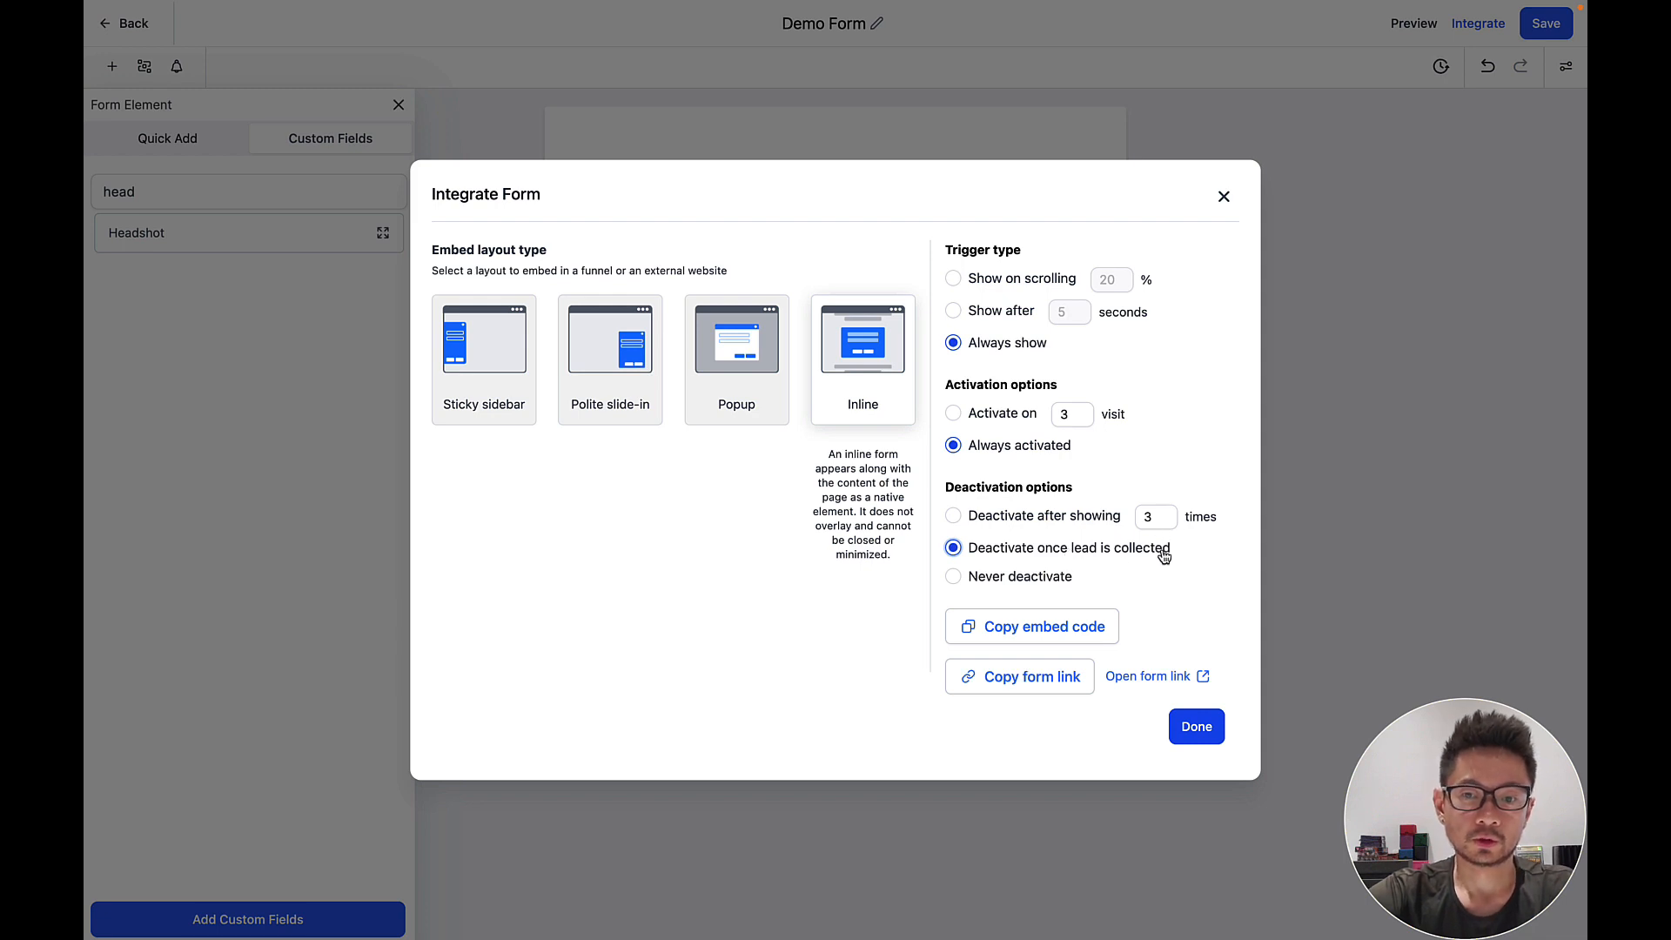
click(999, 638)
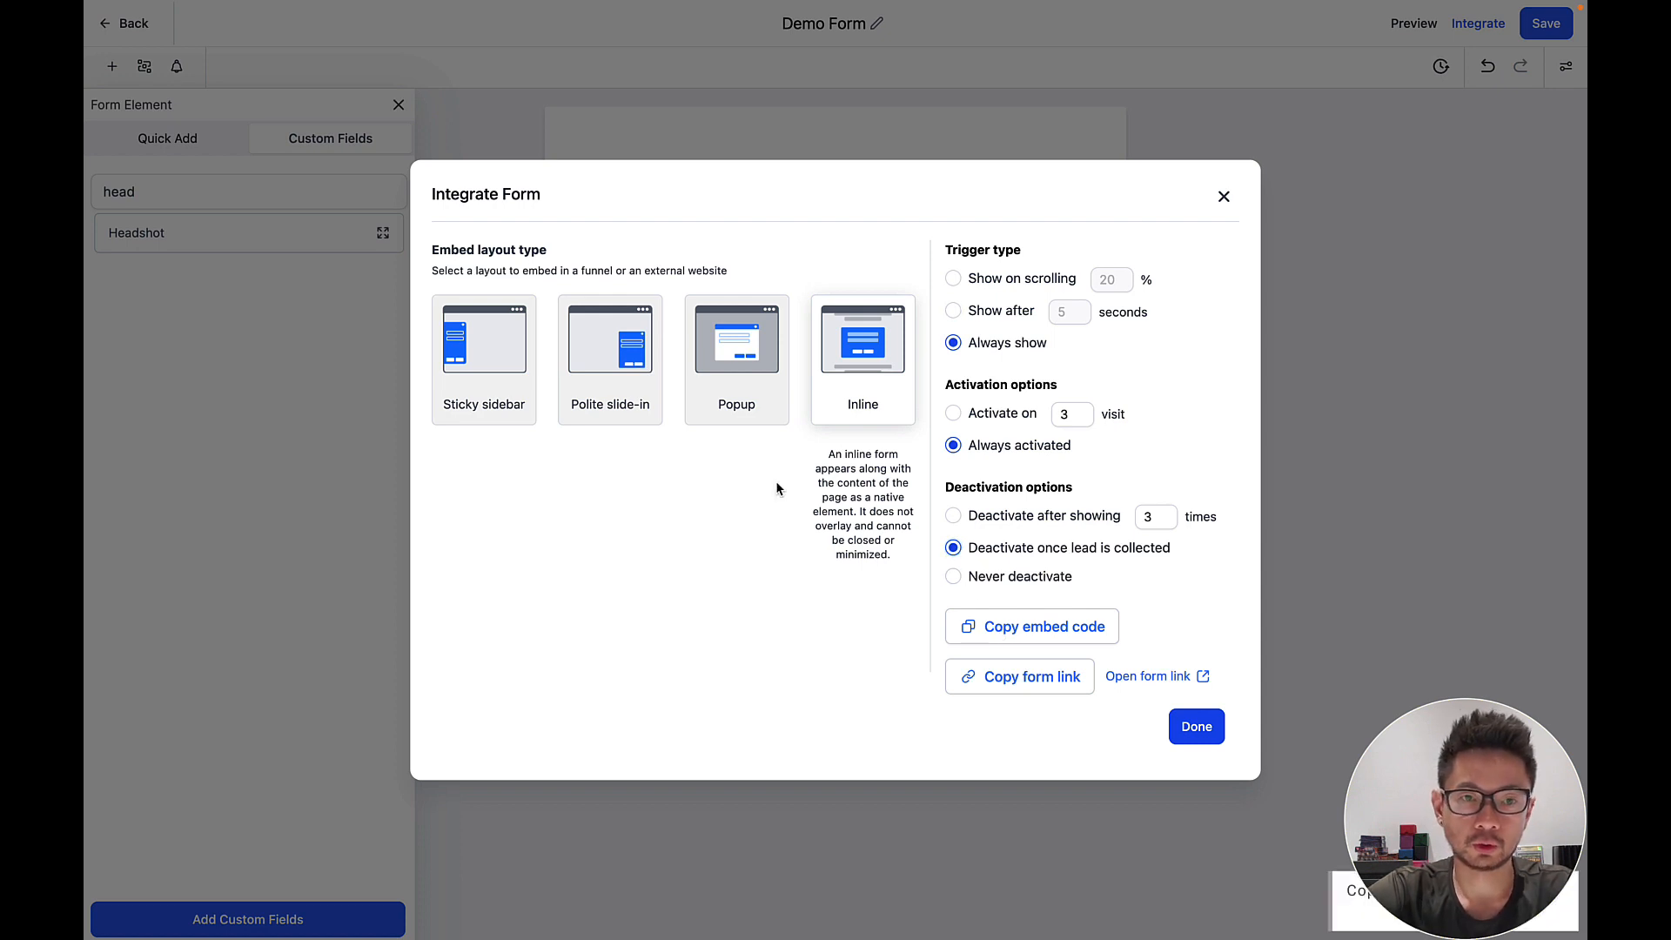
Replace the Tryit starter HTML with the Demo Form embed code, run it, and close the tab.
key(Escape)
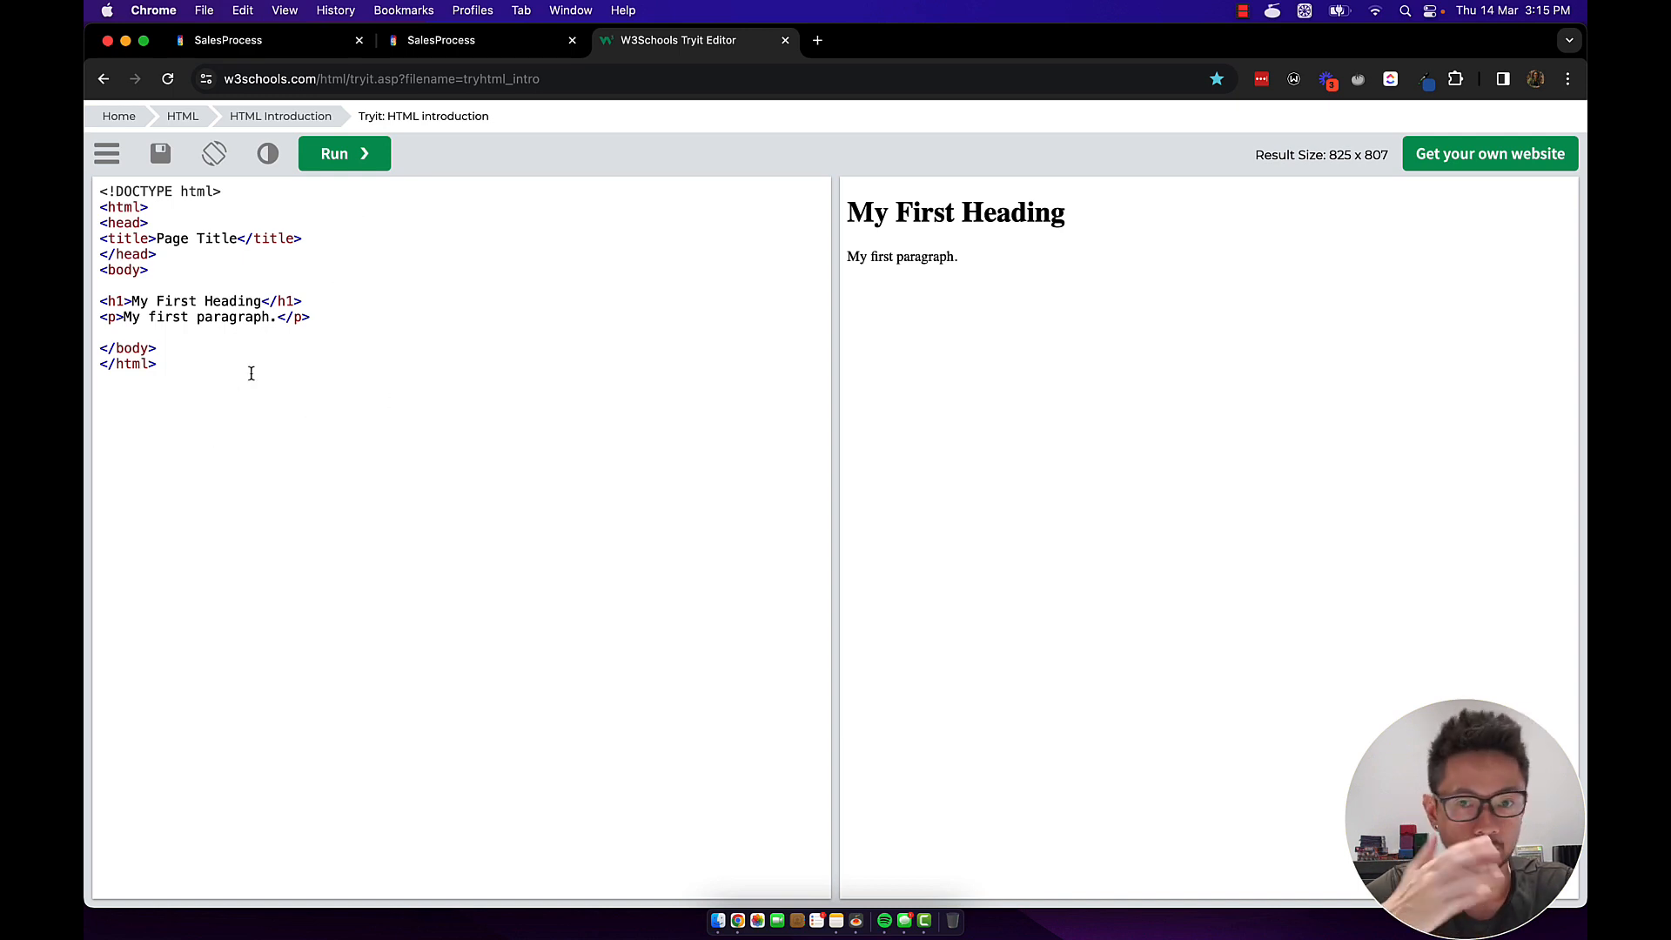
key(super+a)
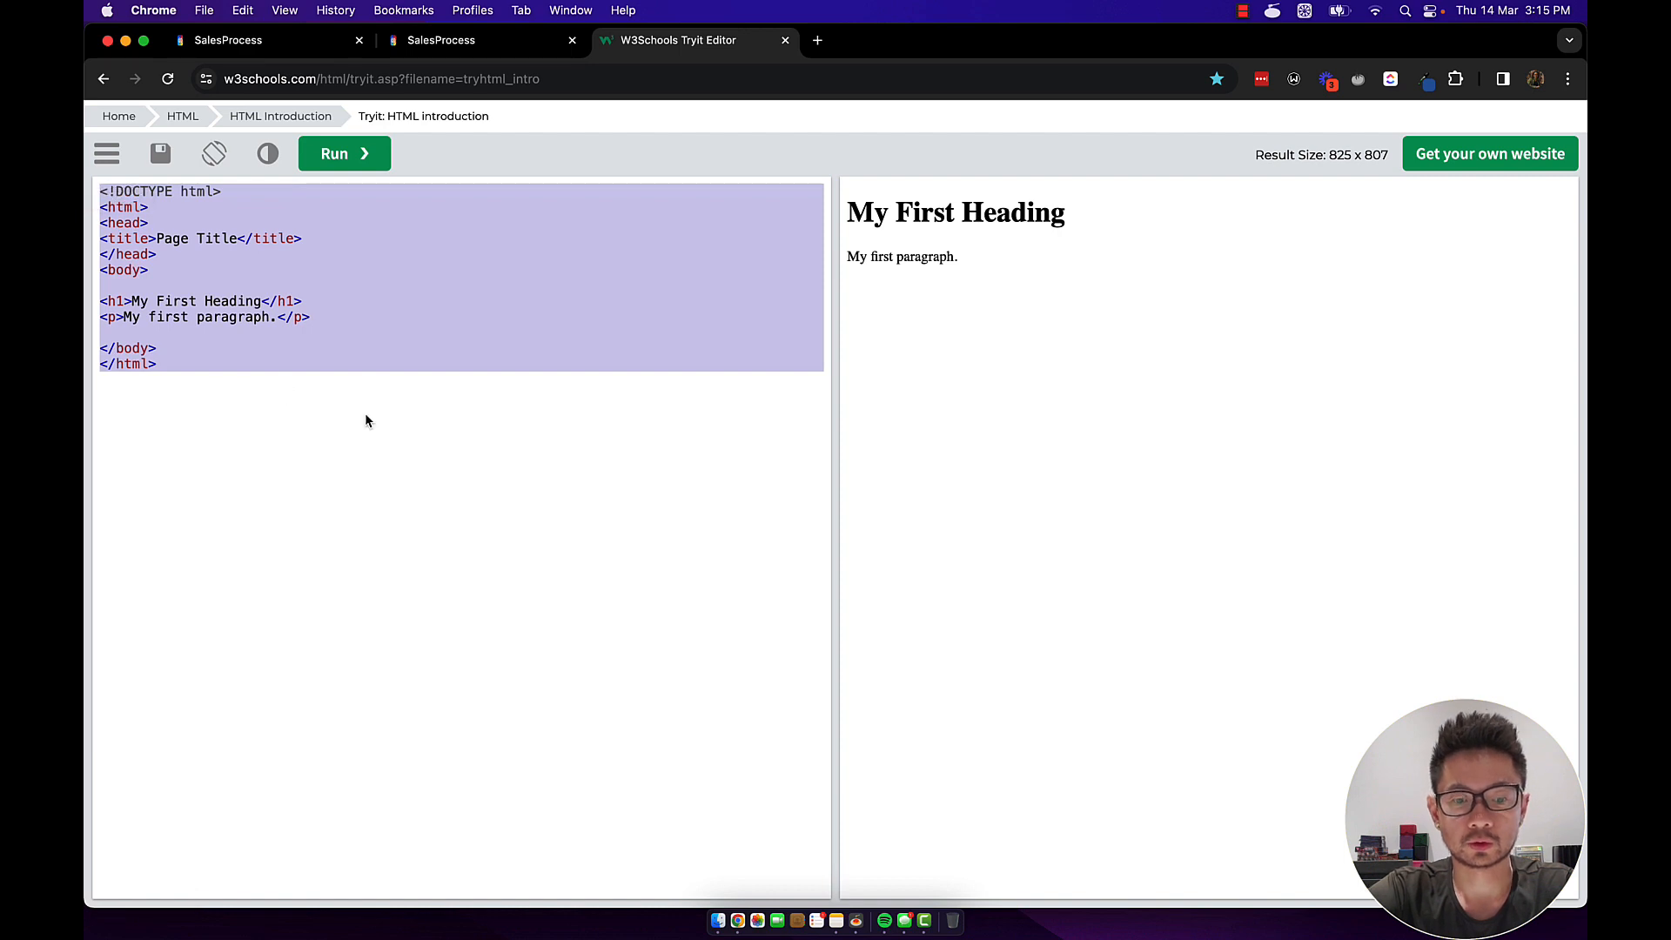
key(super+v)
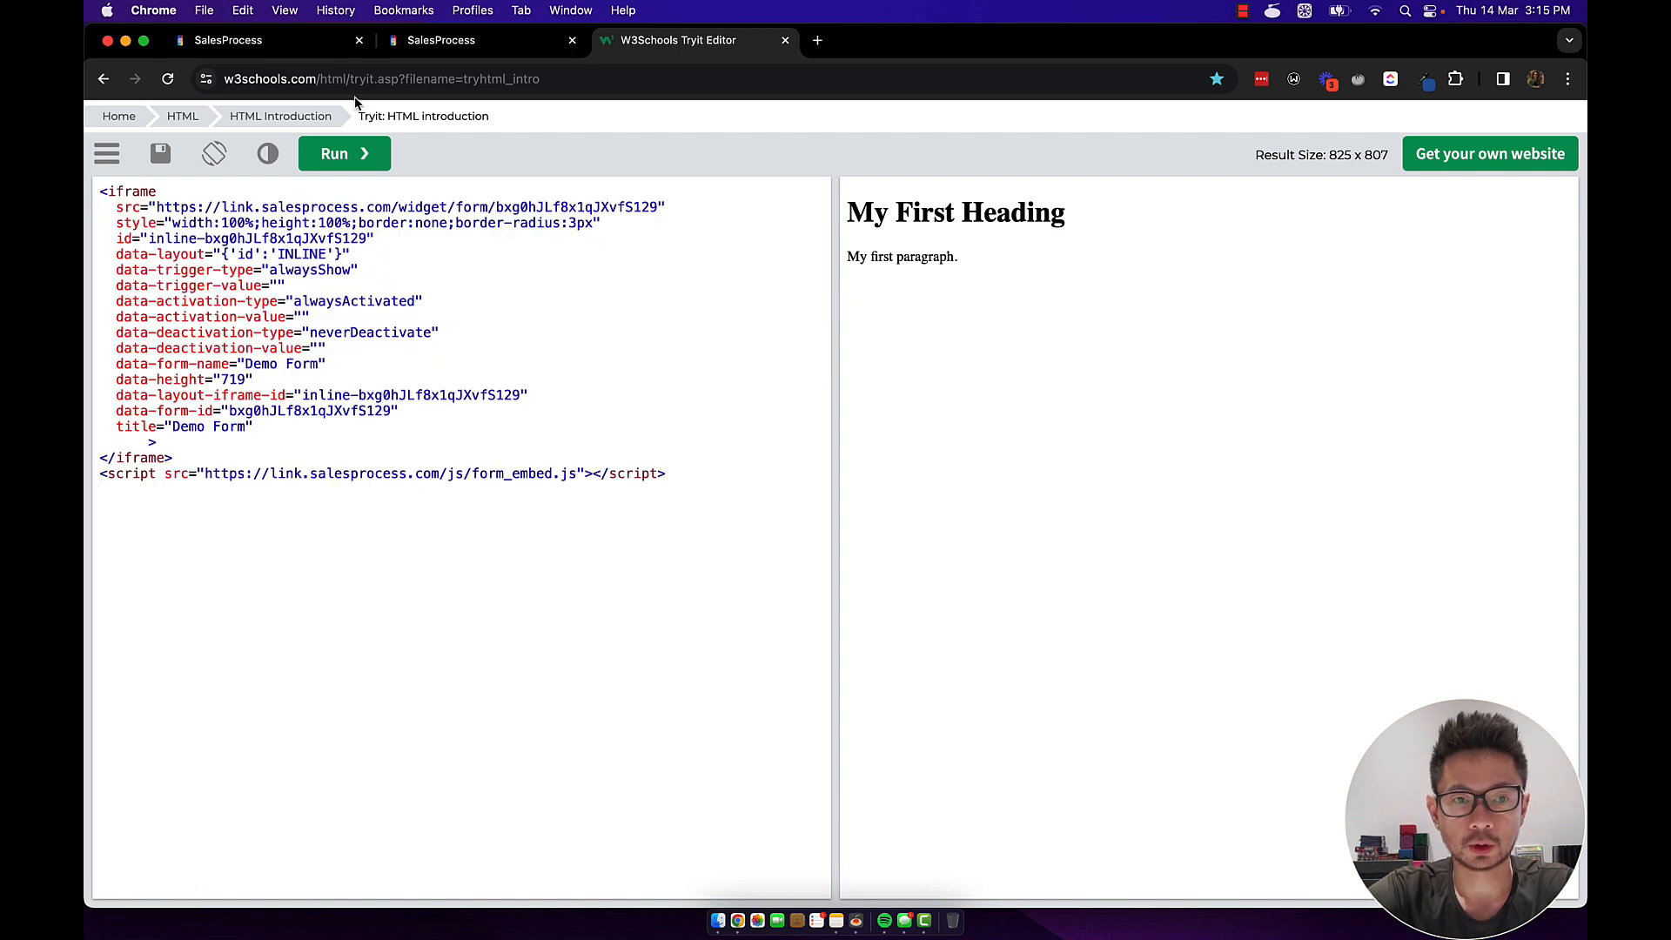
click(336, 161)
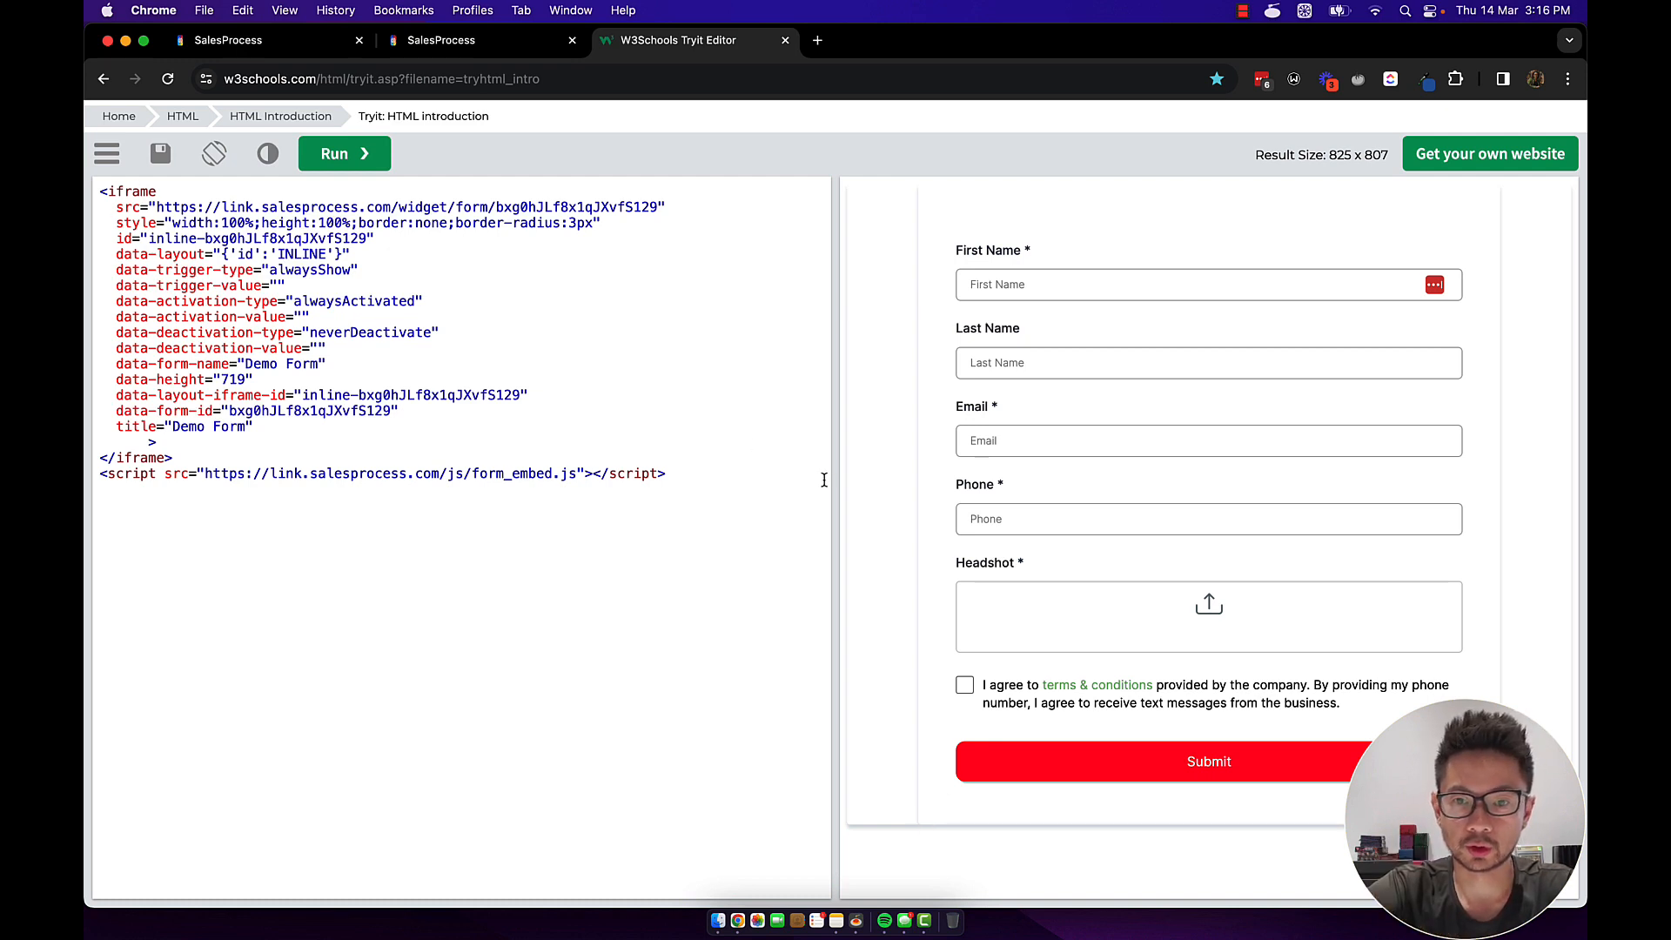
key(super+w)
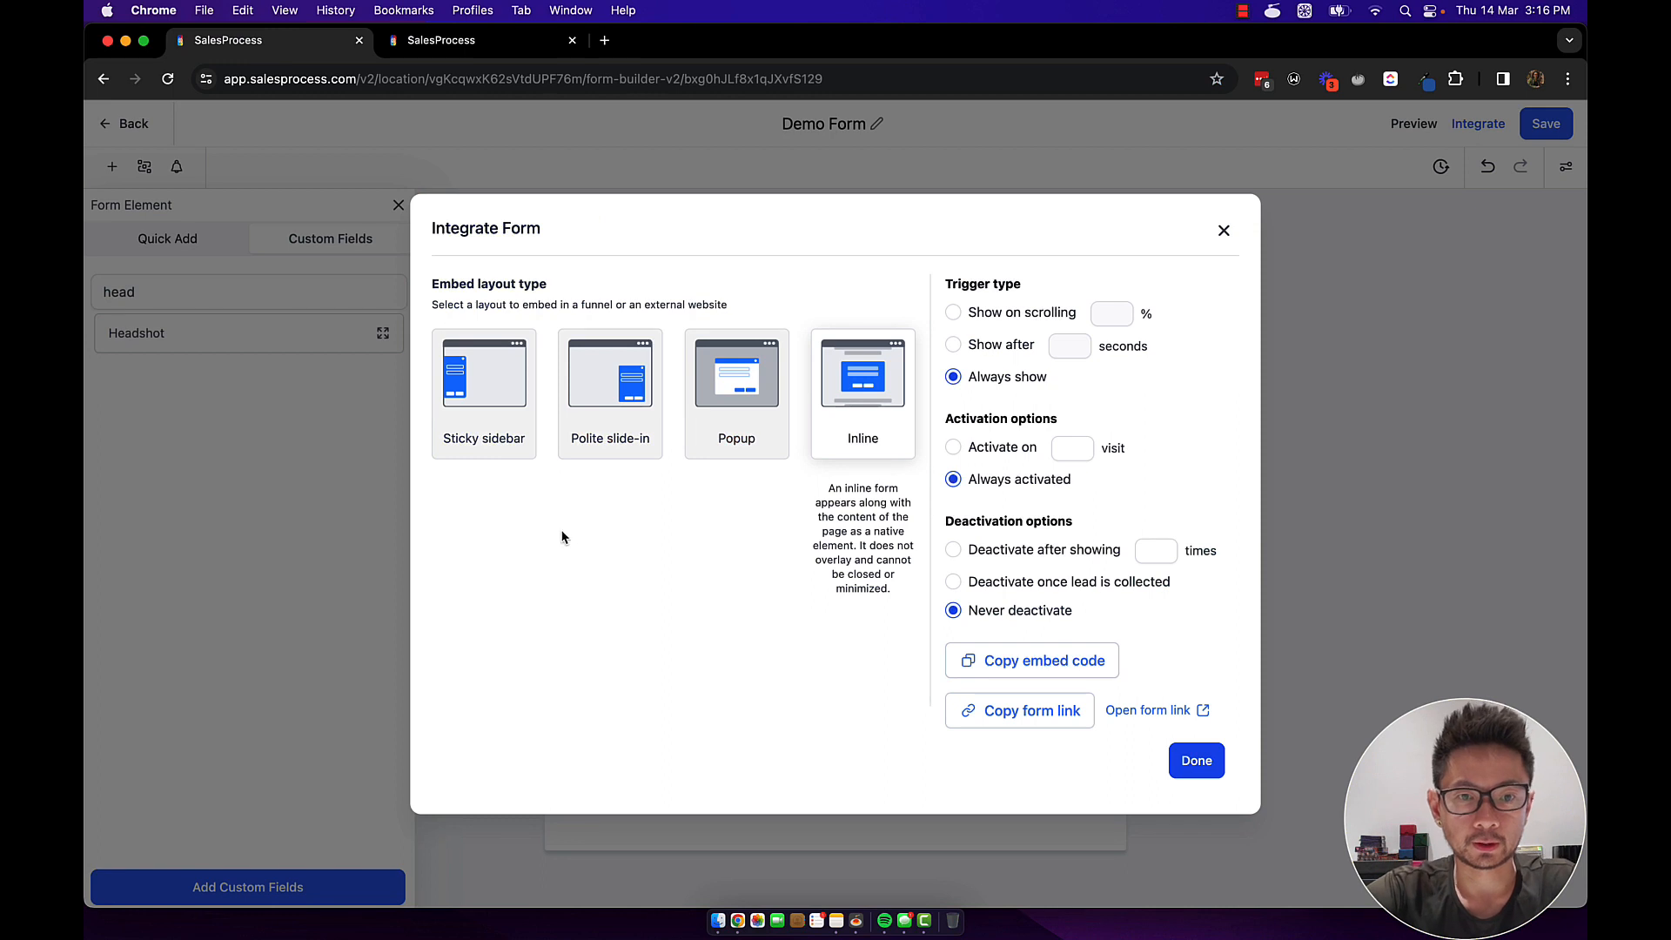
Create a new funnel named 'demo' from the Funnels list.
click(1224, 232)
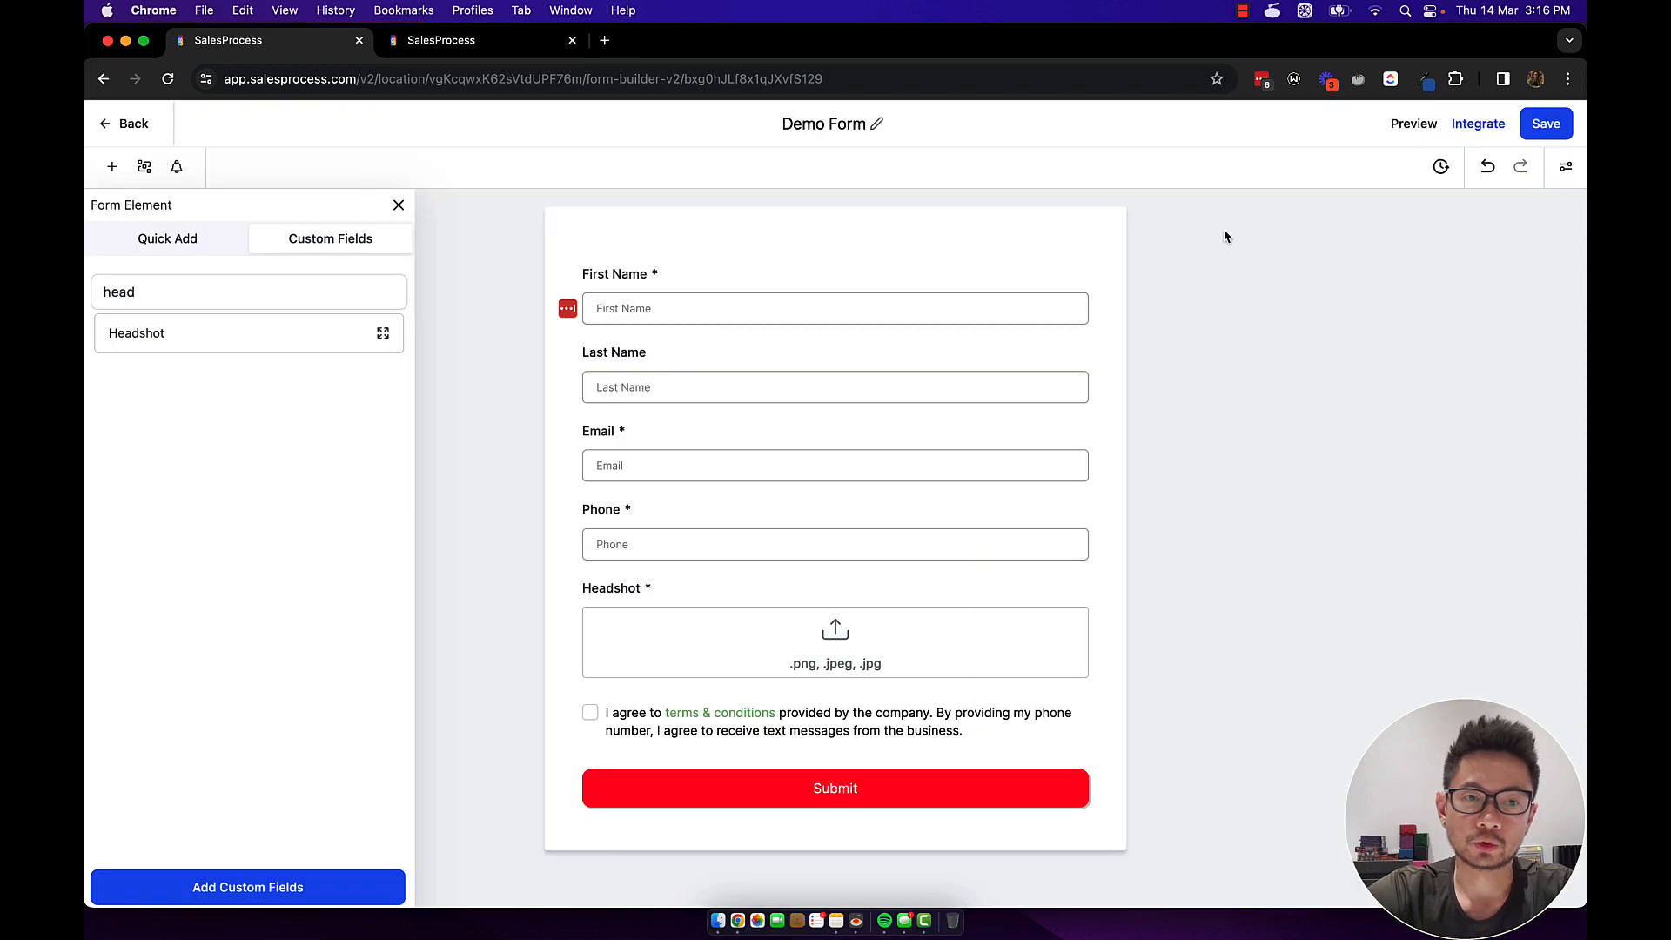
click(130, 124)
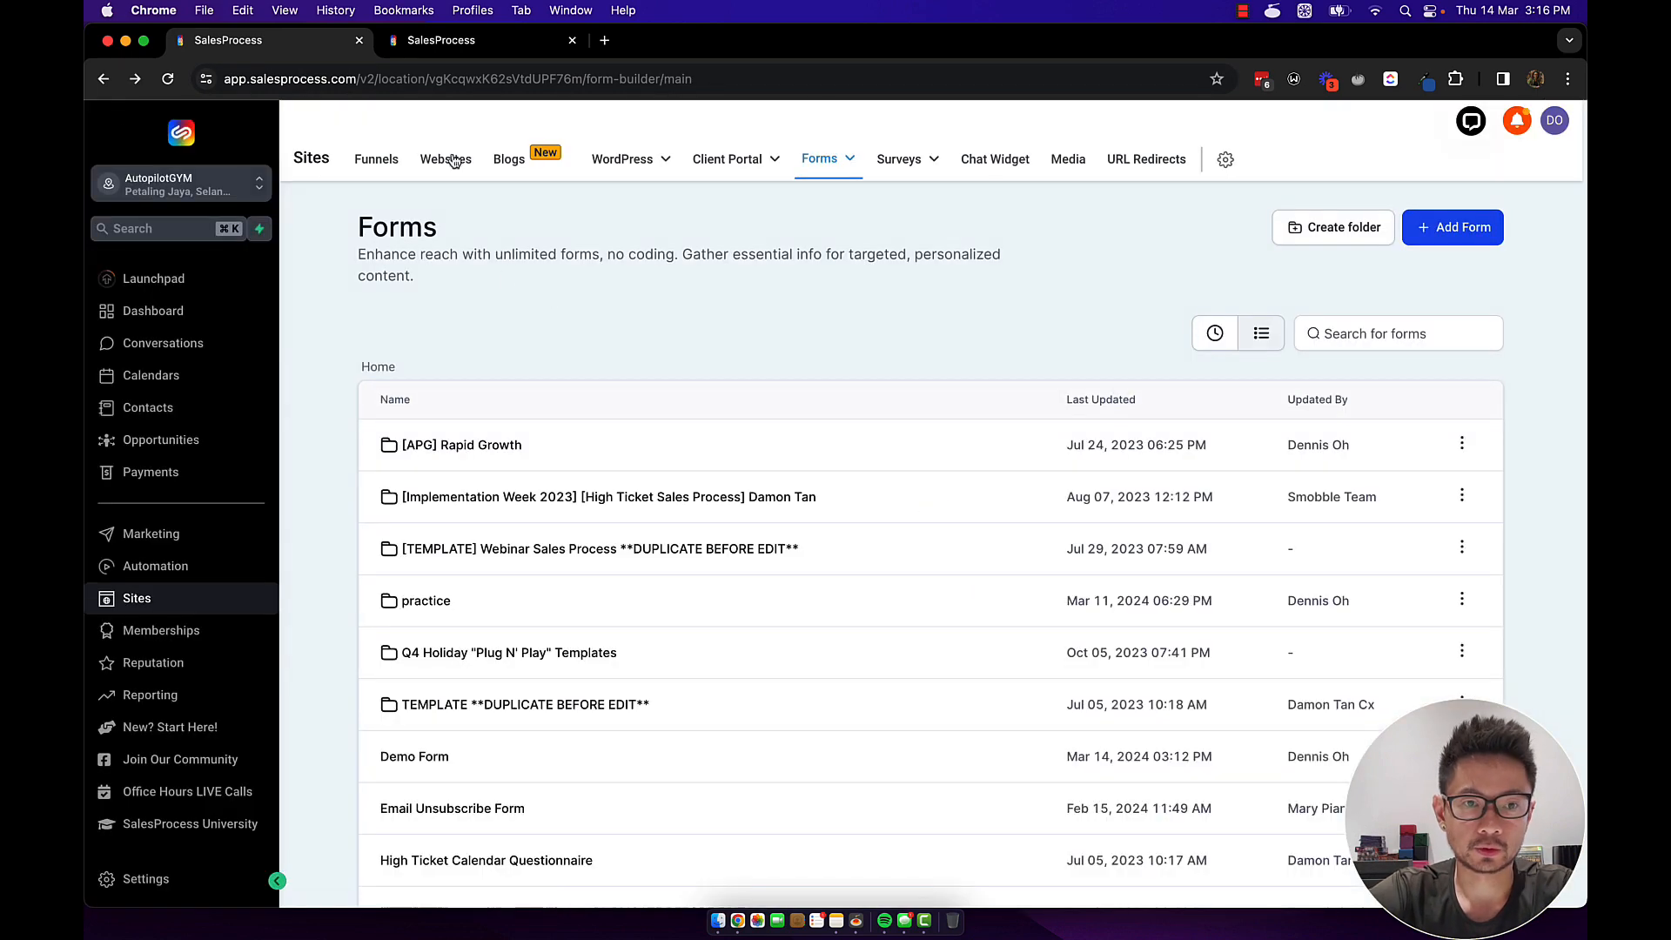
click(374, 166)
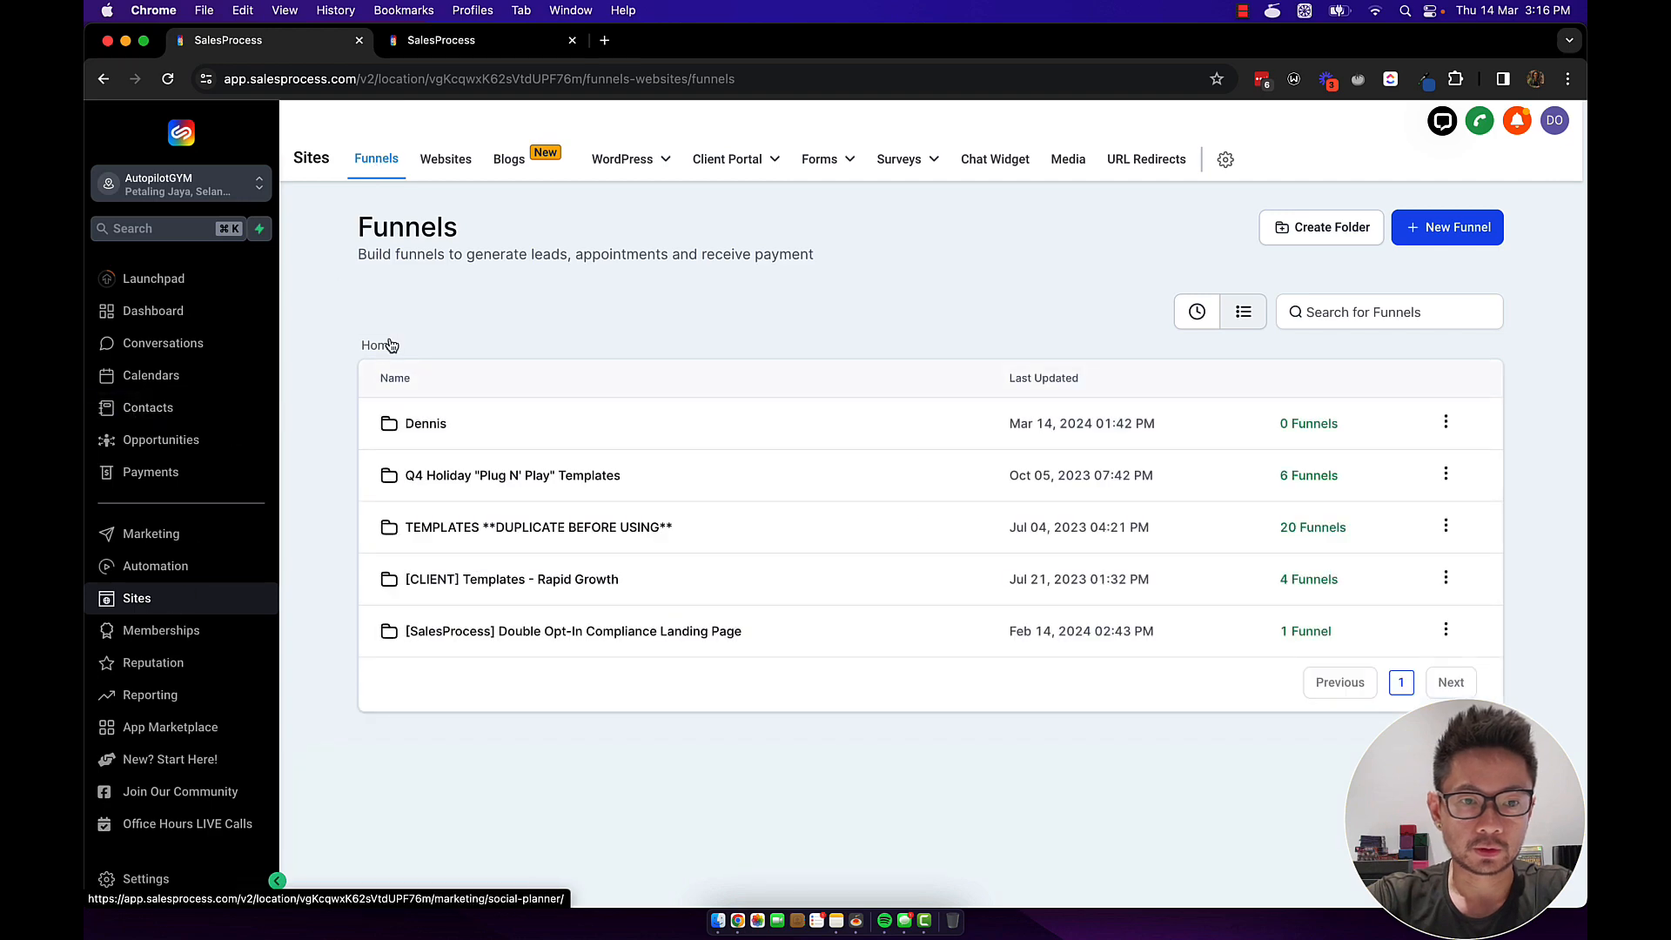
click(1437, 231)
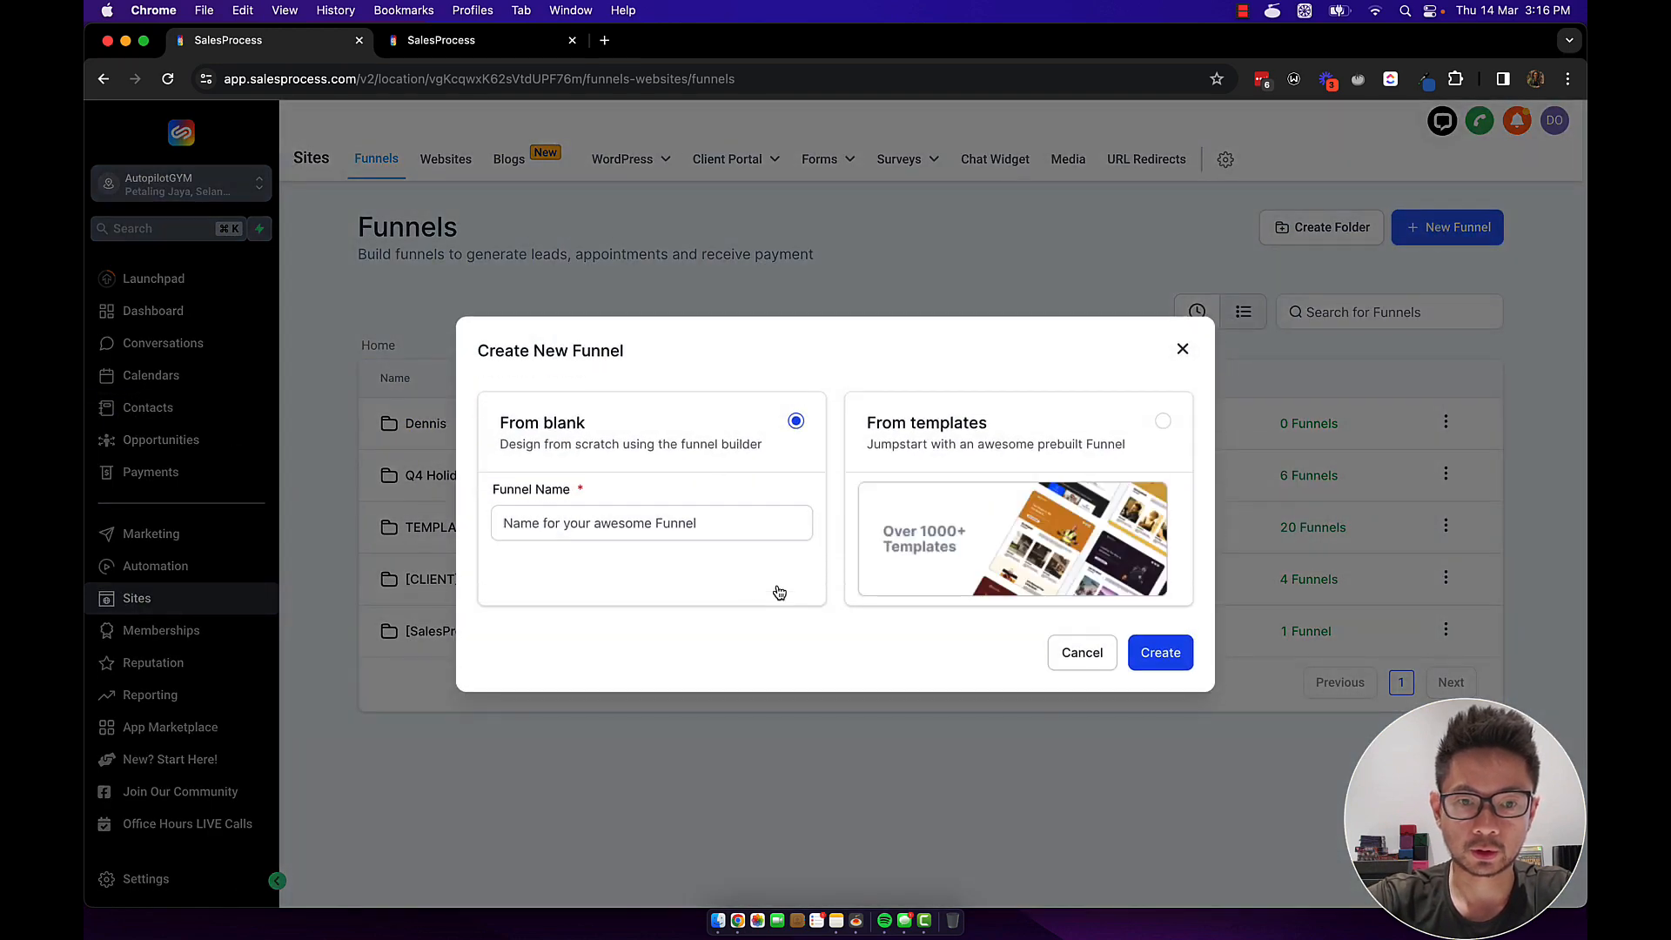
click(757, 523)
text(demo)
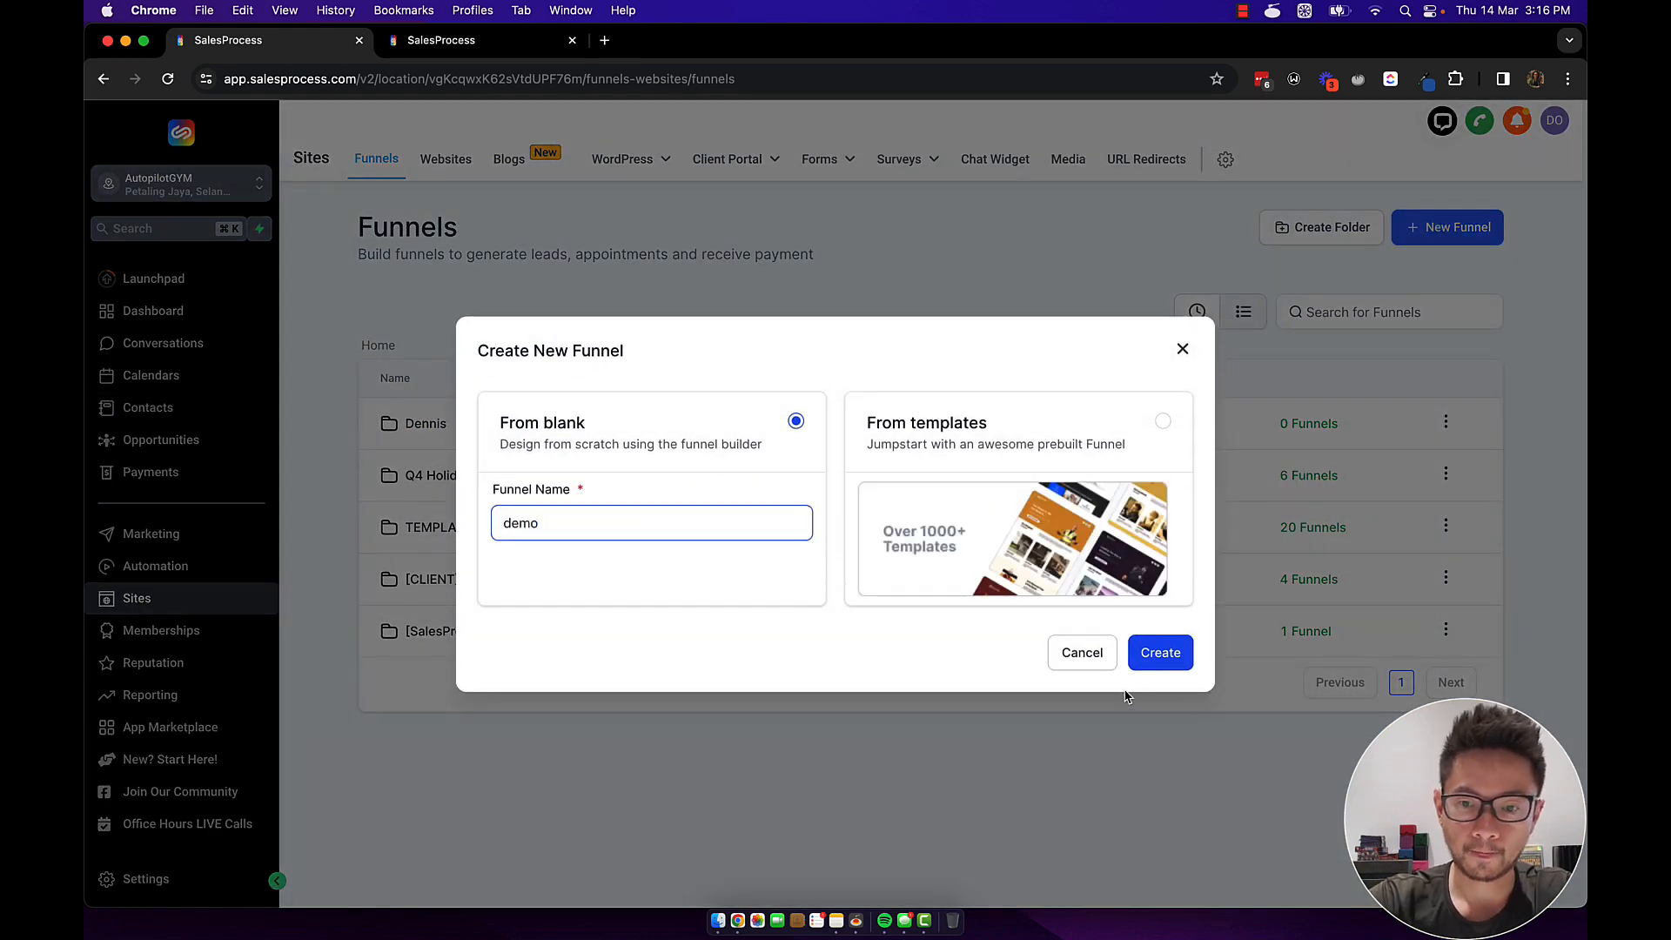
click(1160, 654)
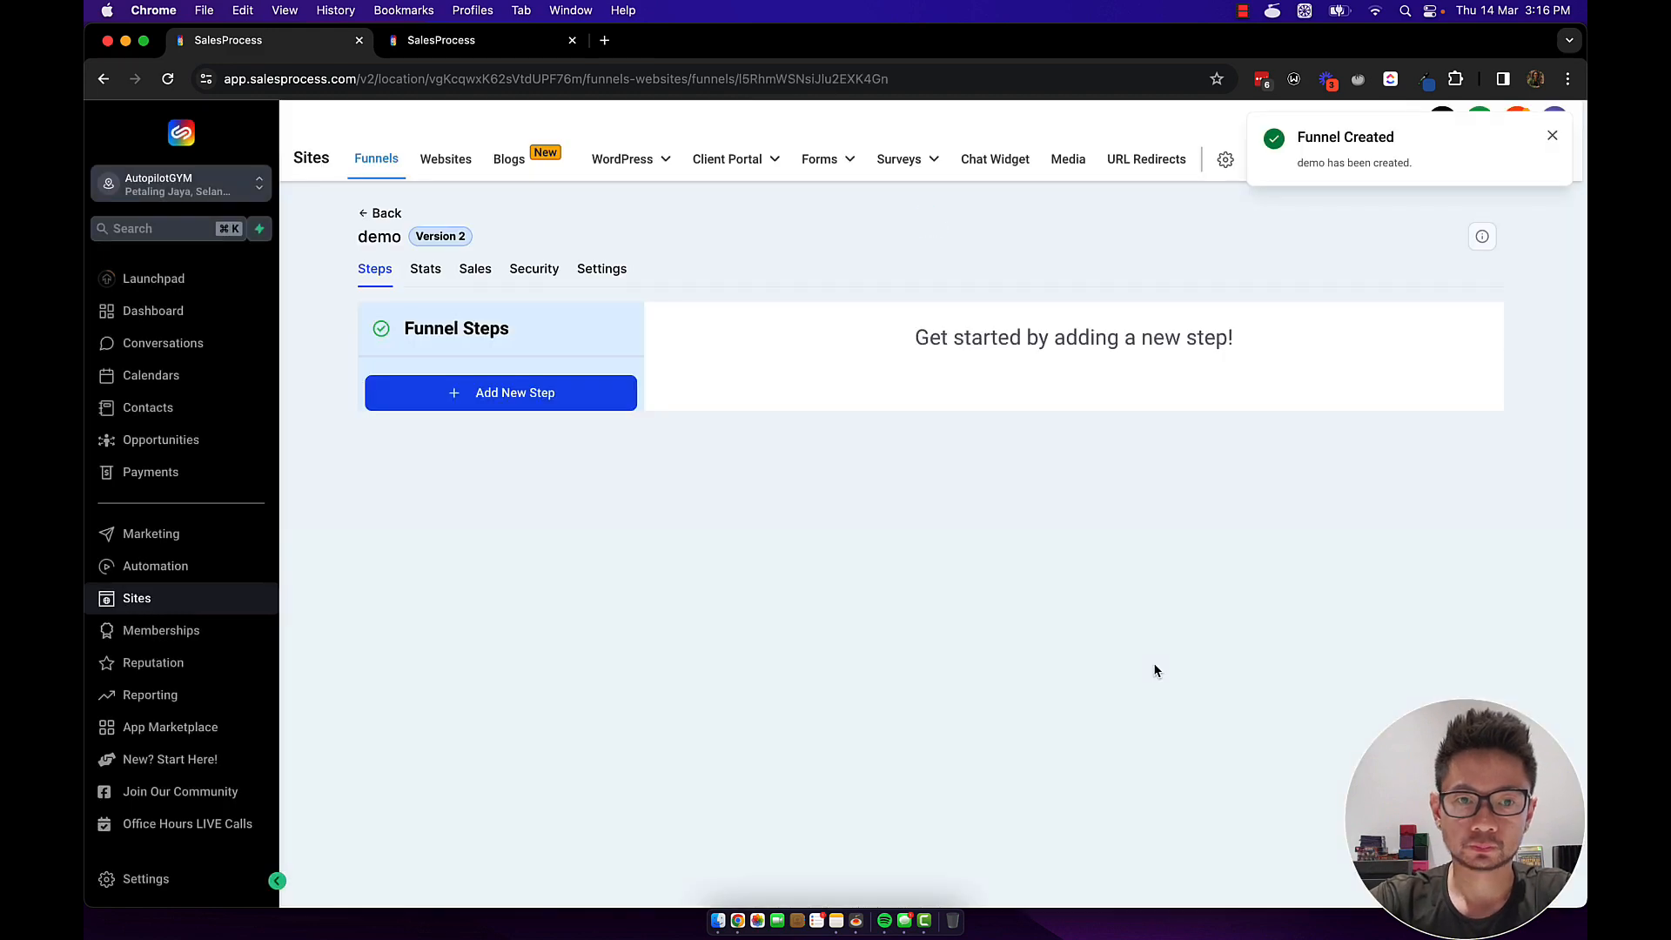
Add a funnel step named 'home' with path home.
click(467, 395)
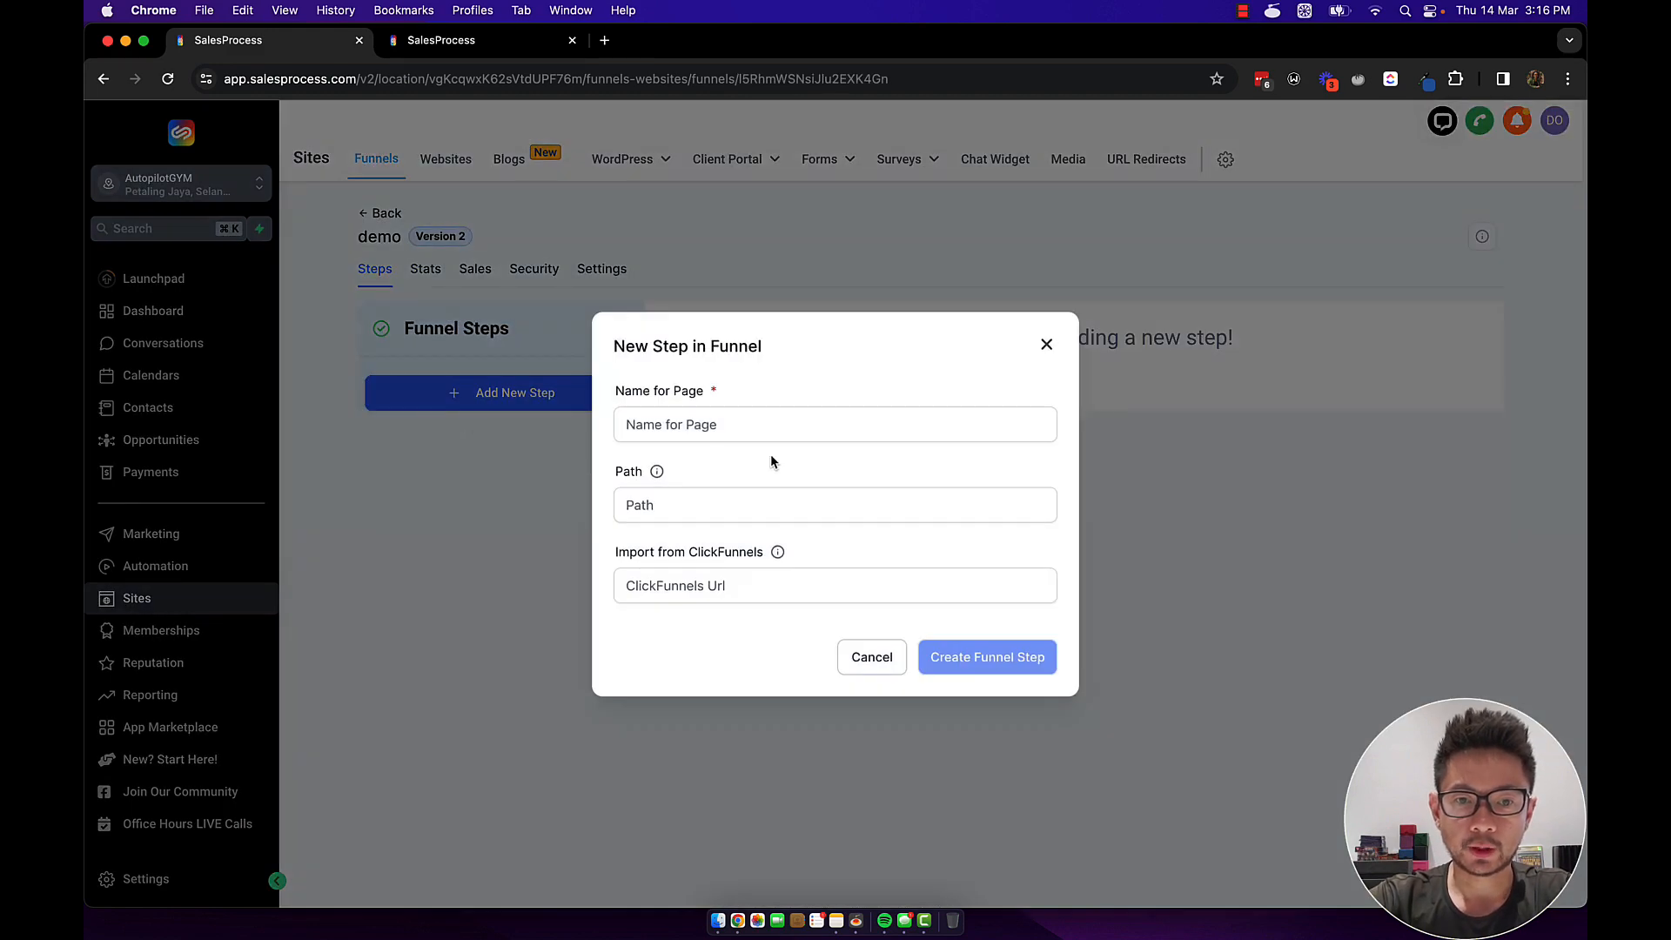
click(765, 427)
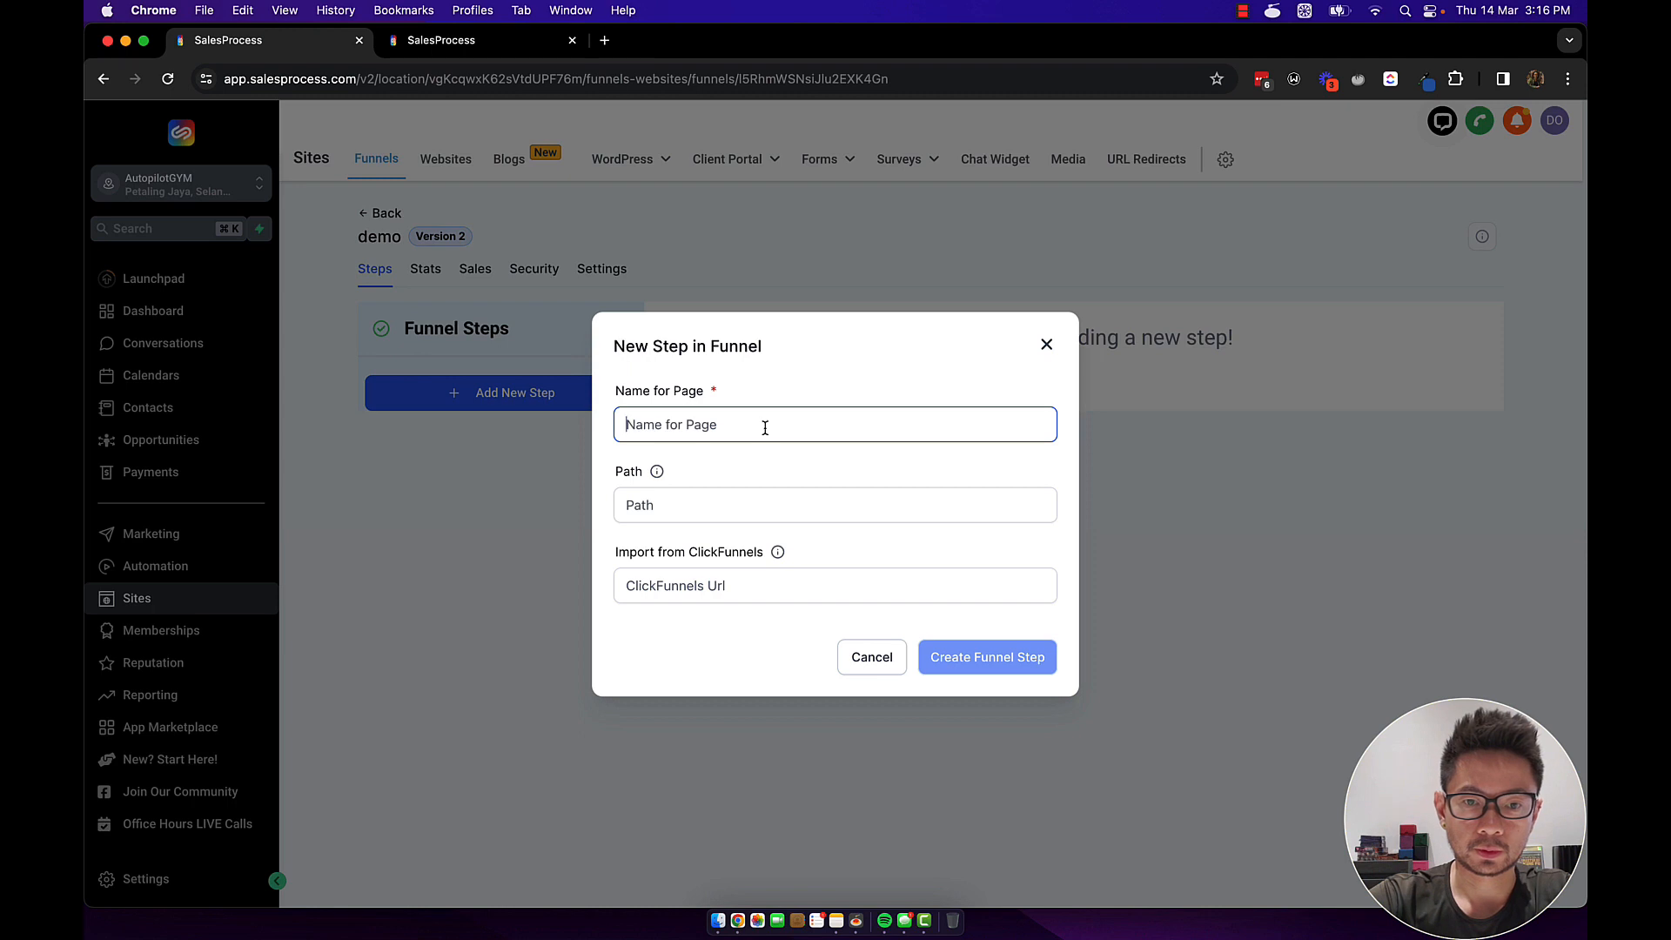
text(demo)
key(BackSpace)
key(BackSpace)
key(BackSpace)
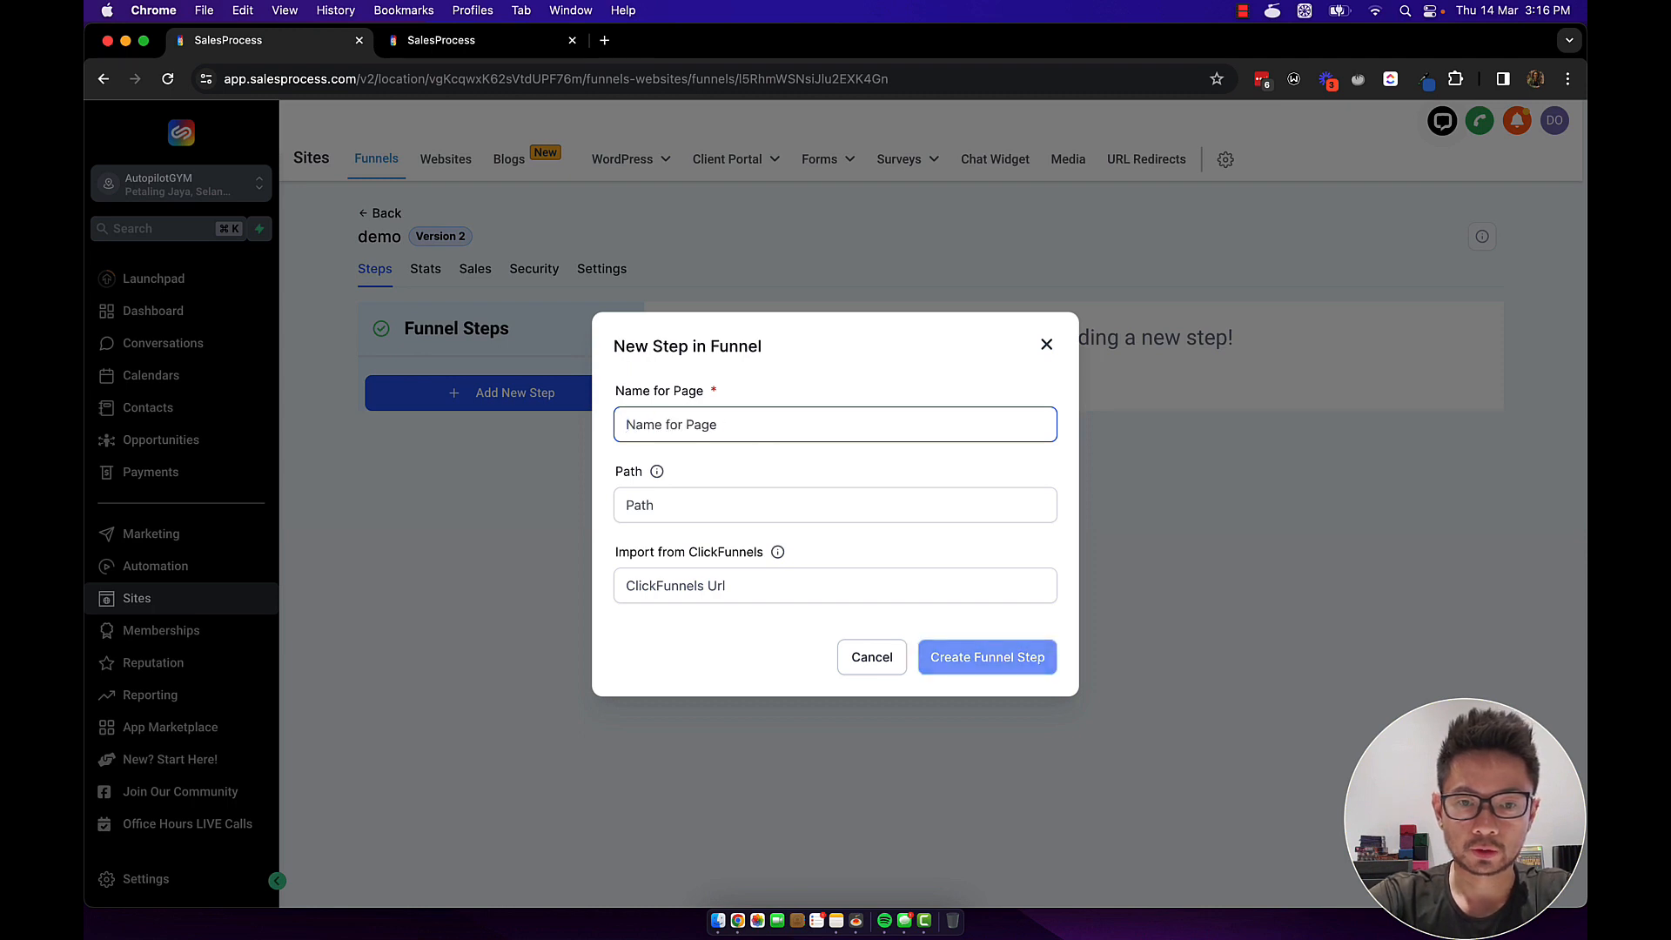
text(home)
click(739, 500)
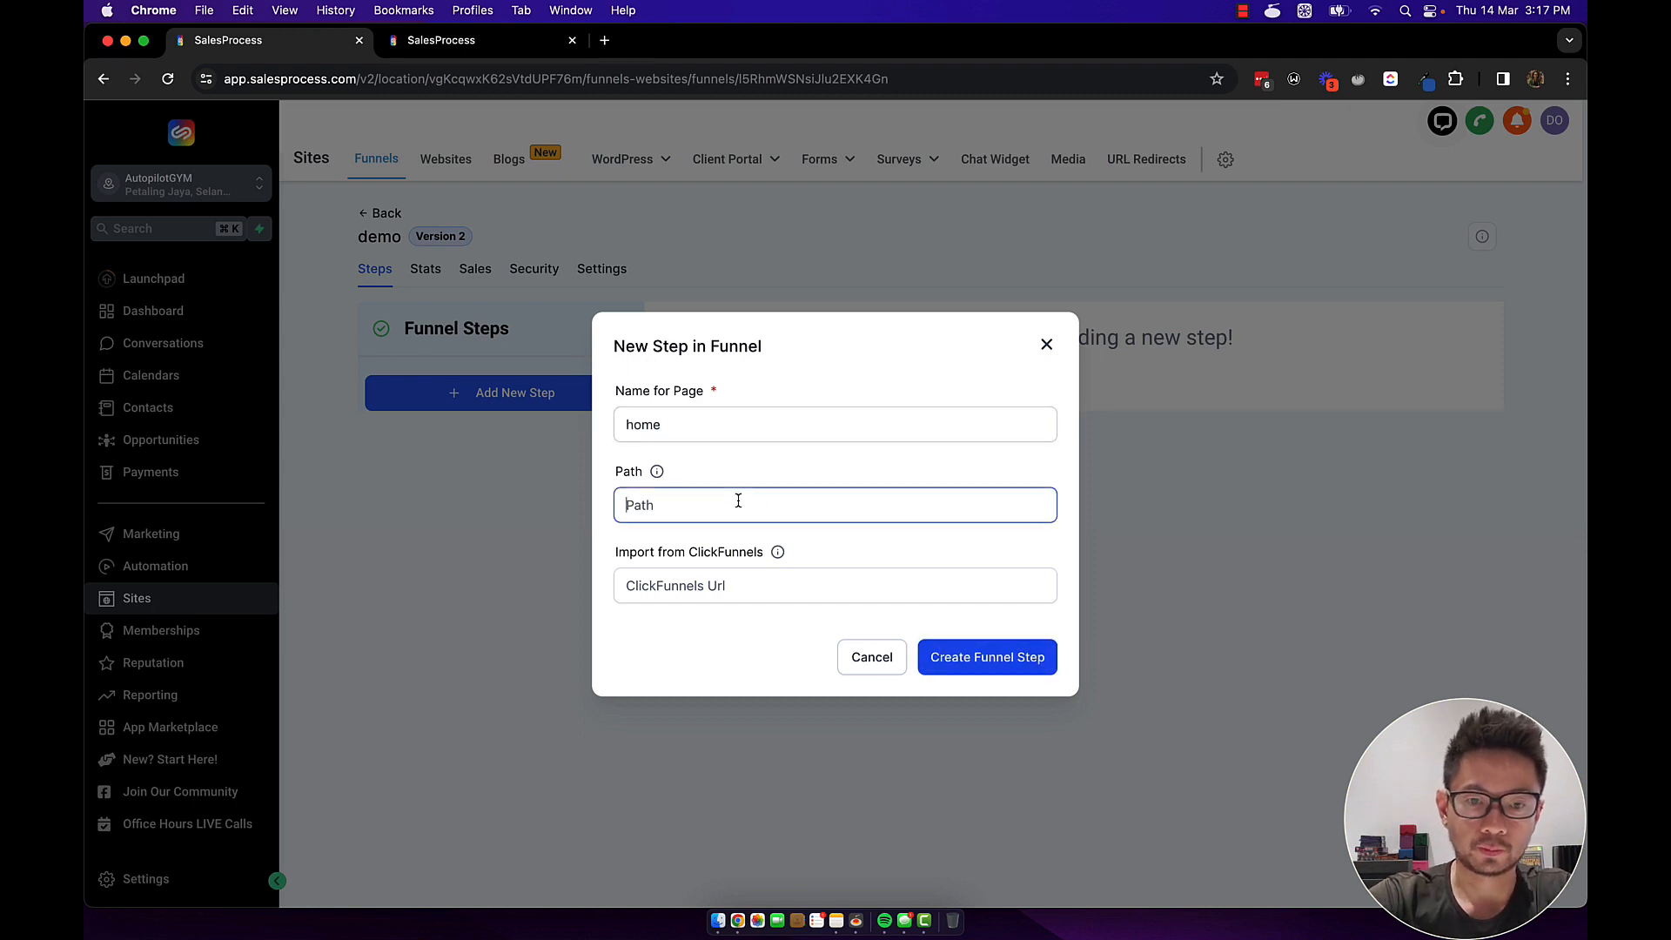
text(home)
click(944, 655)
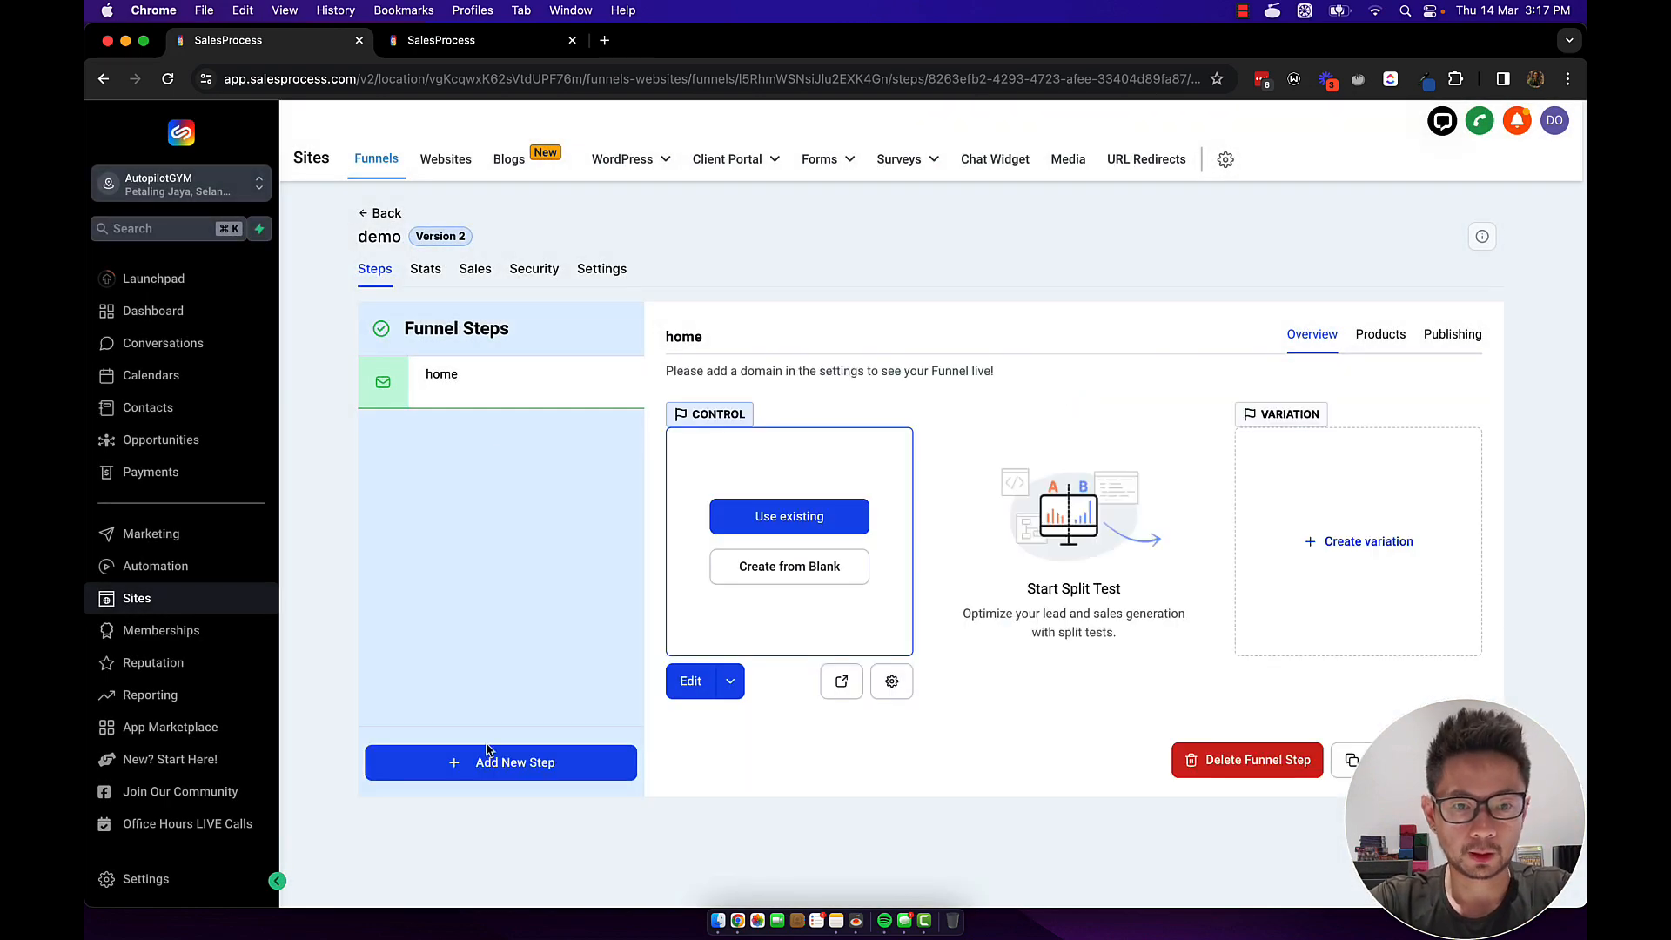
Add a second funnel step named 'thankyou' with path thankyou.
click(487, 757)
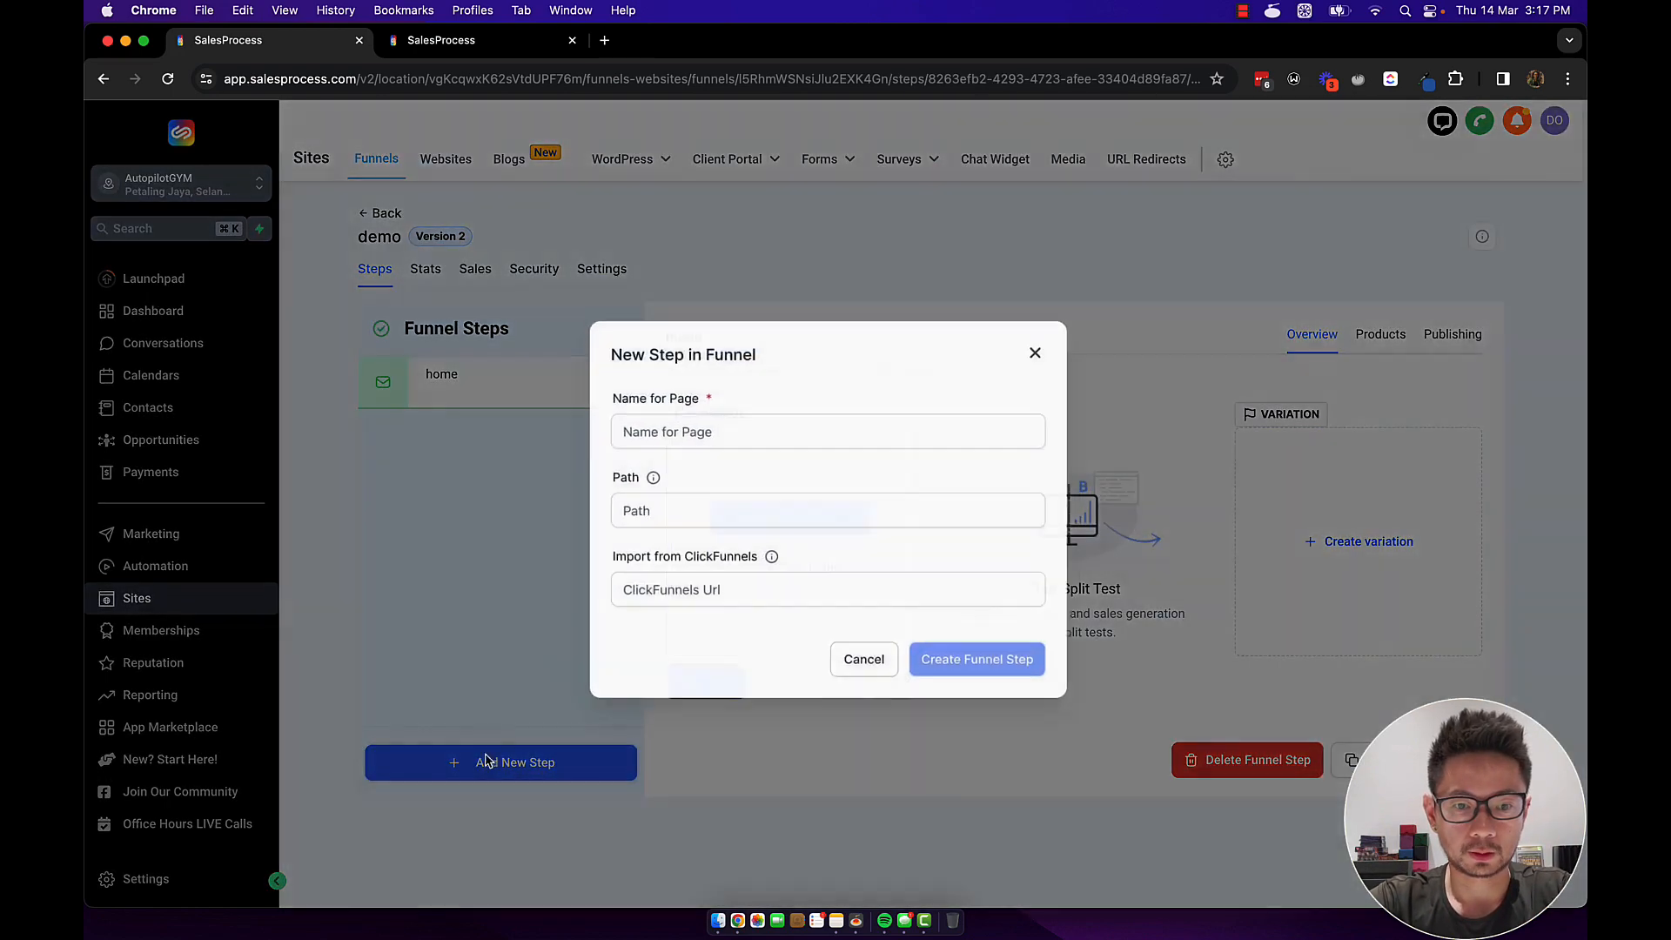
click(701, 424)
text(thank)
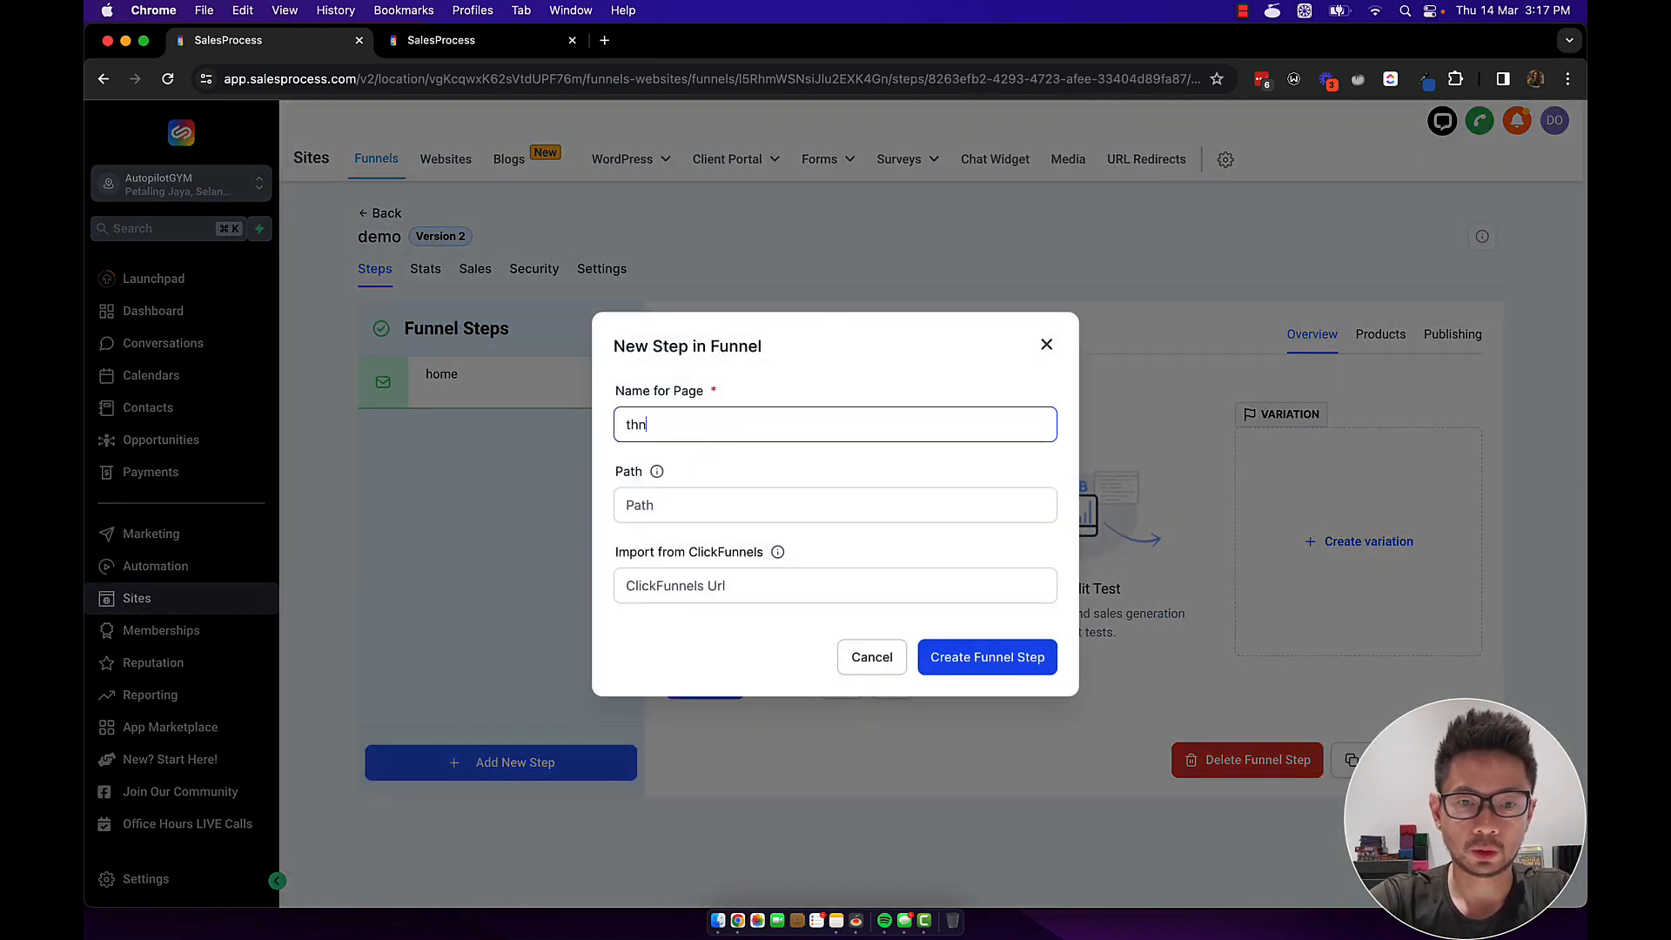
text(you)
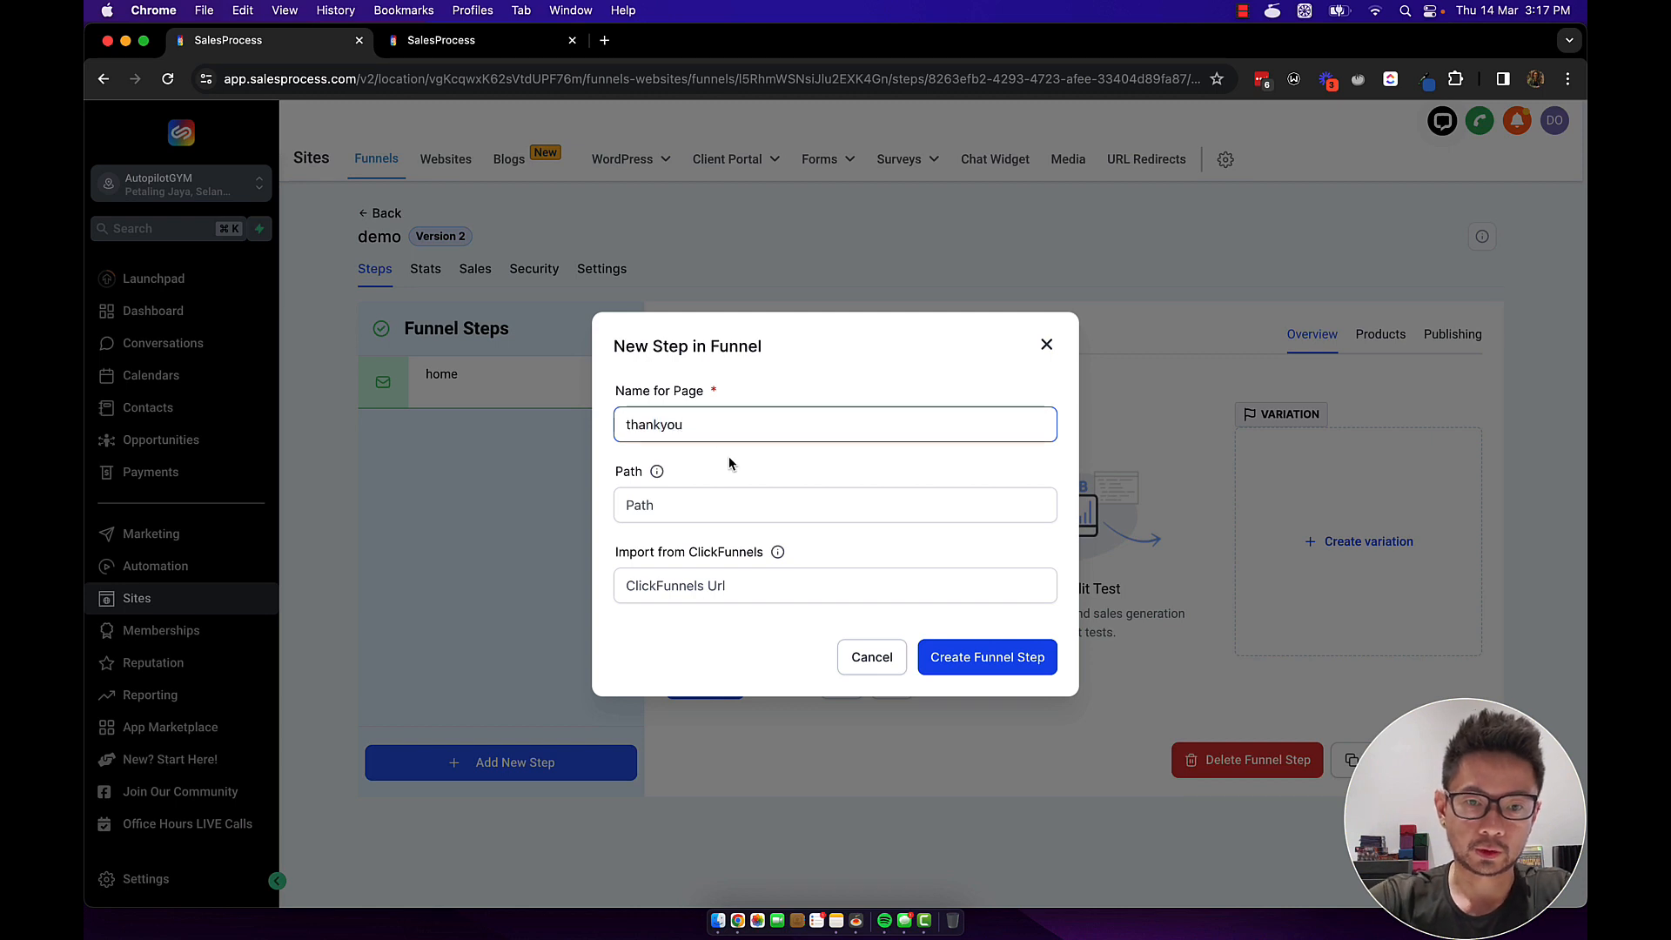
click(698, 507)
text(thankyou)
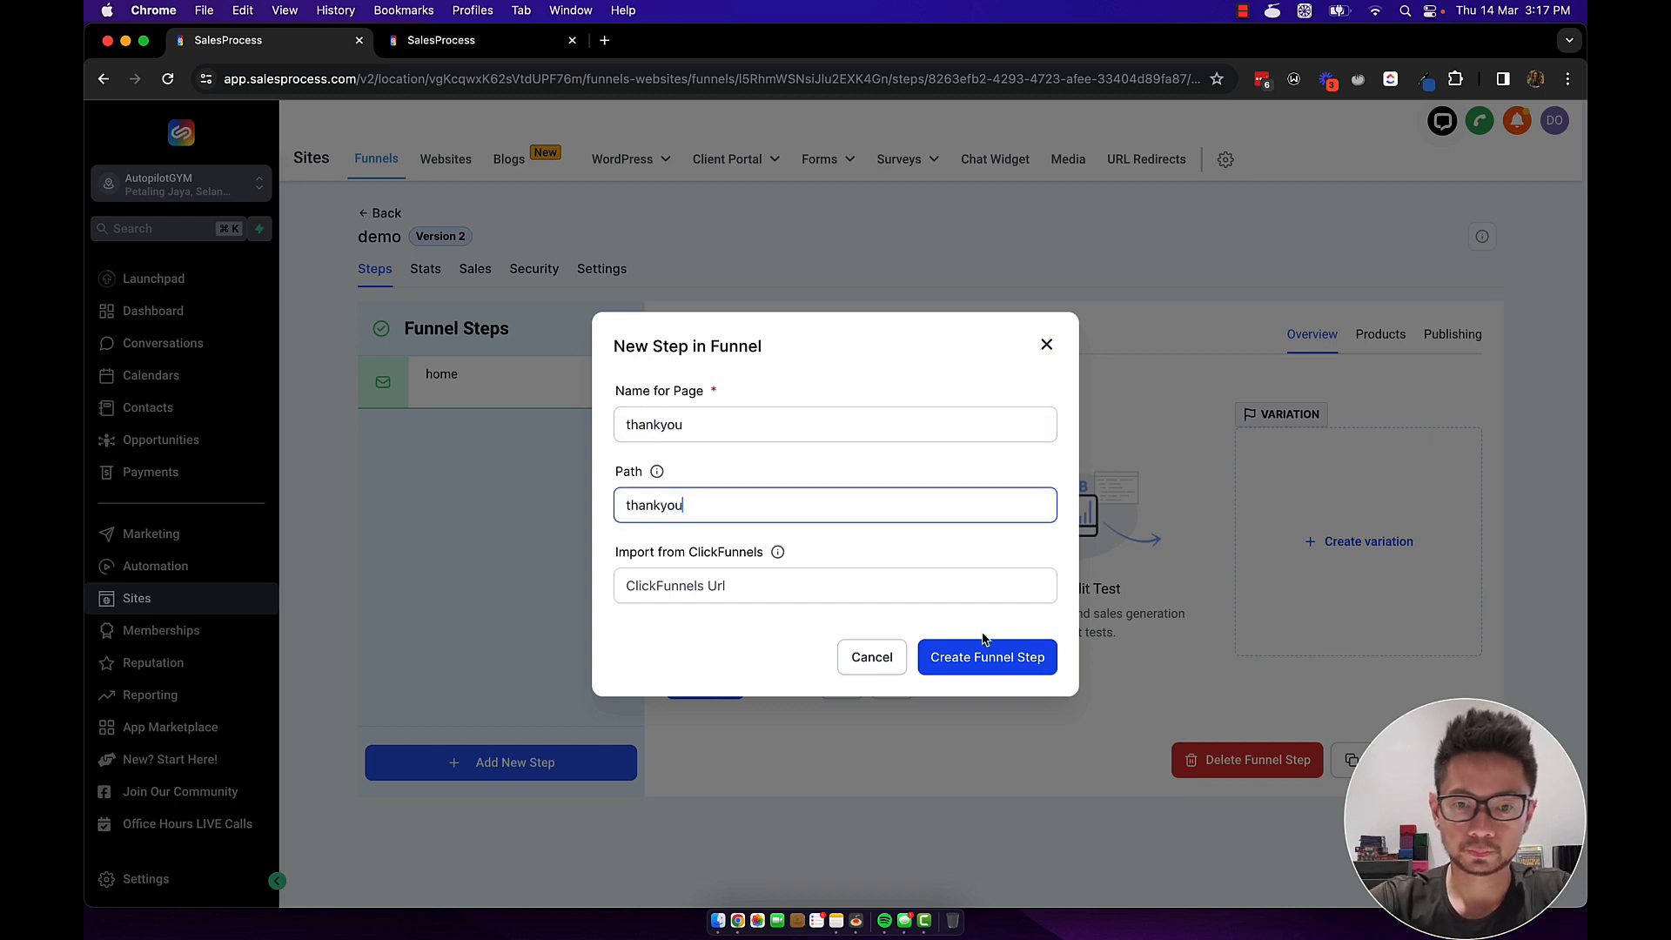
click(1001, 668)
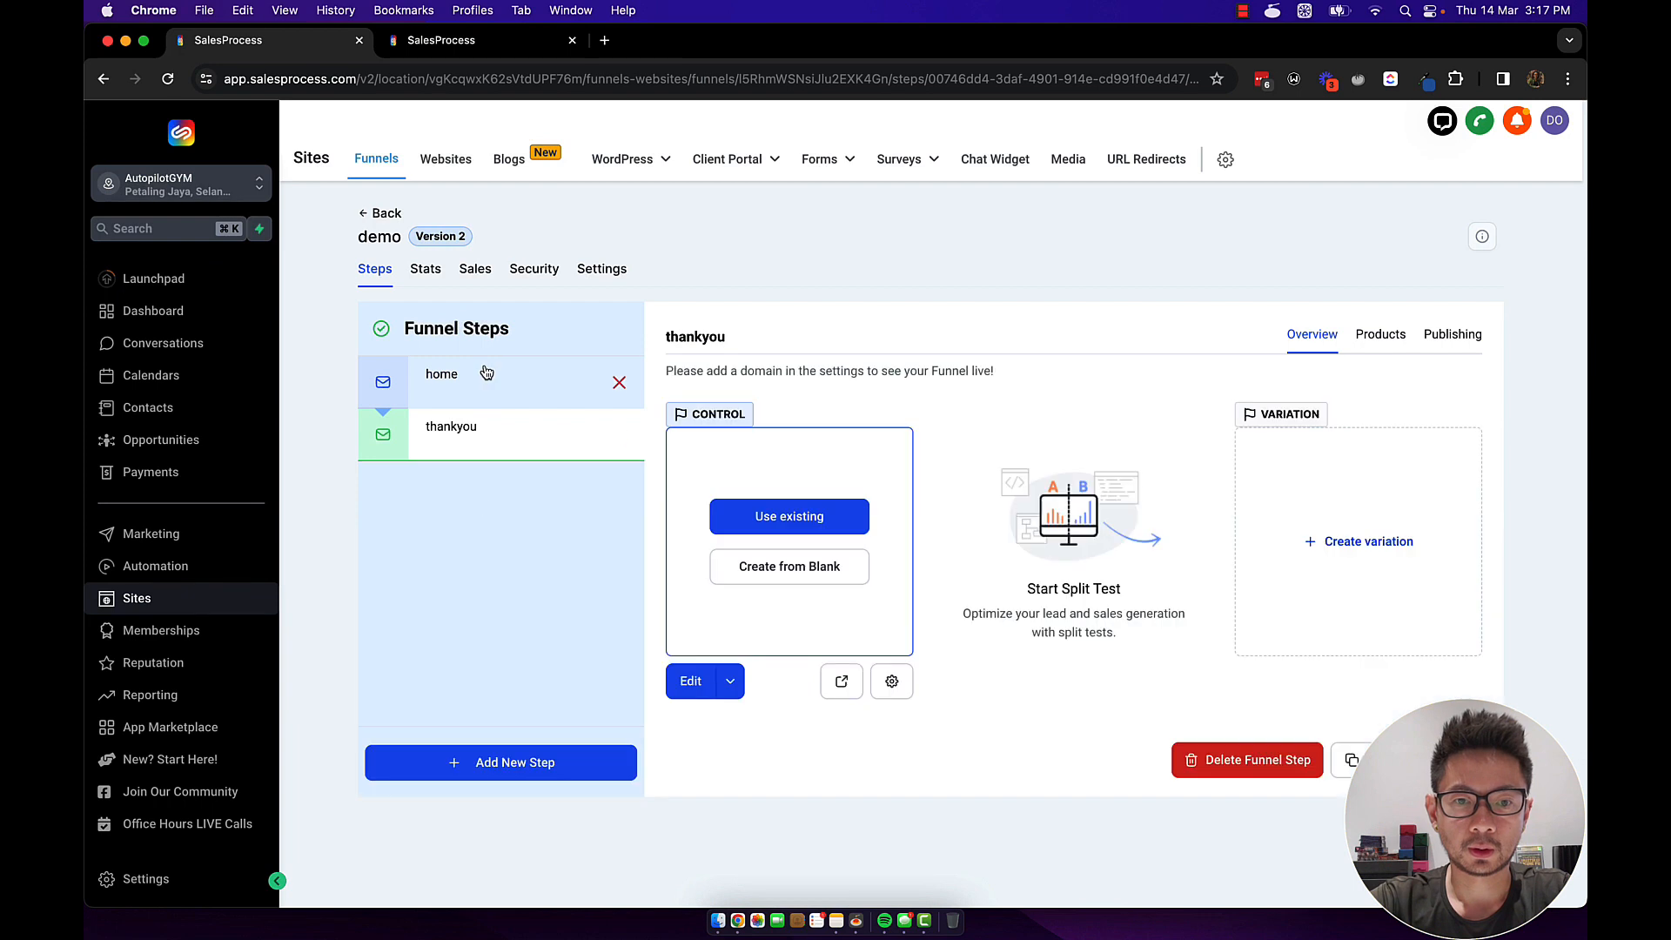
click(487, 374)
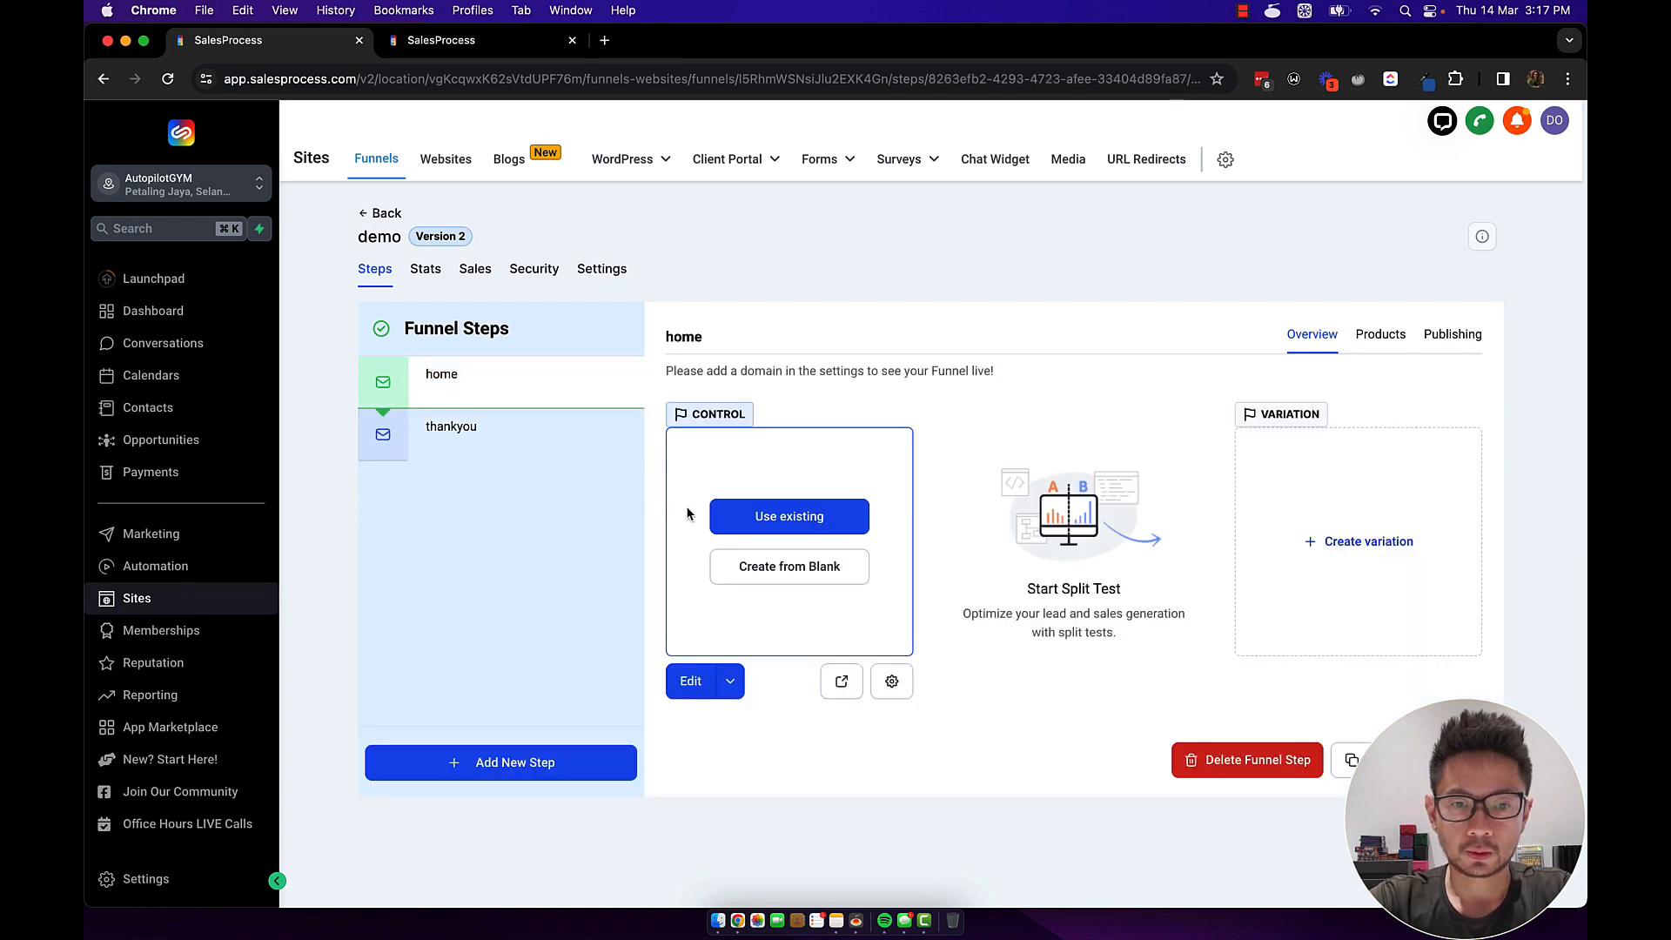
Start the home page from blank with a wide section and a single-column row.
click(784, 567)
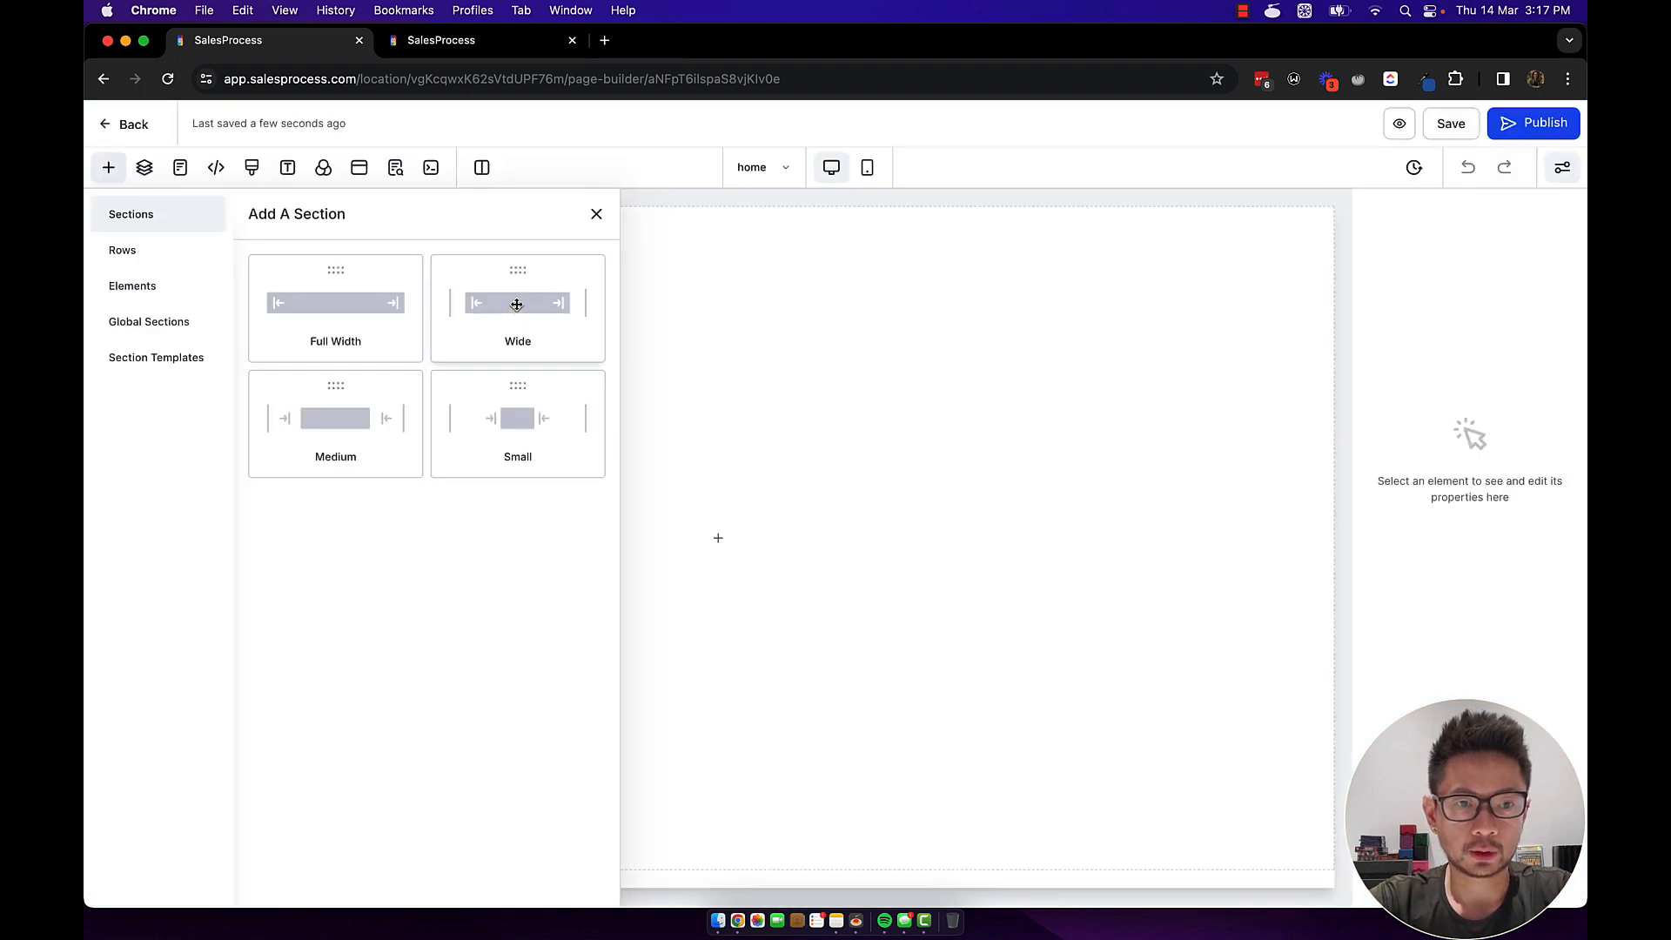
click(517, 304)
click(707, 269)
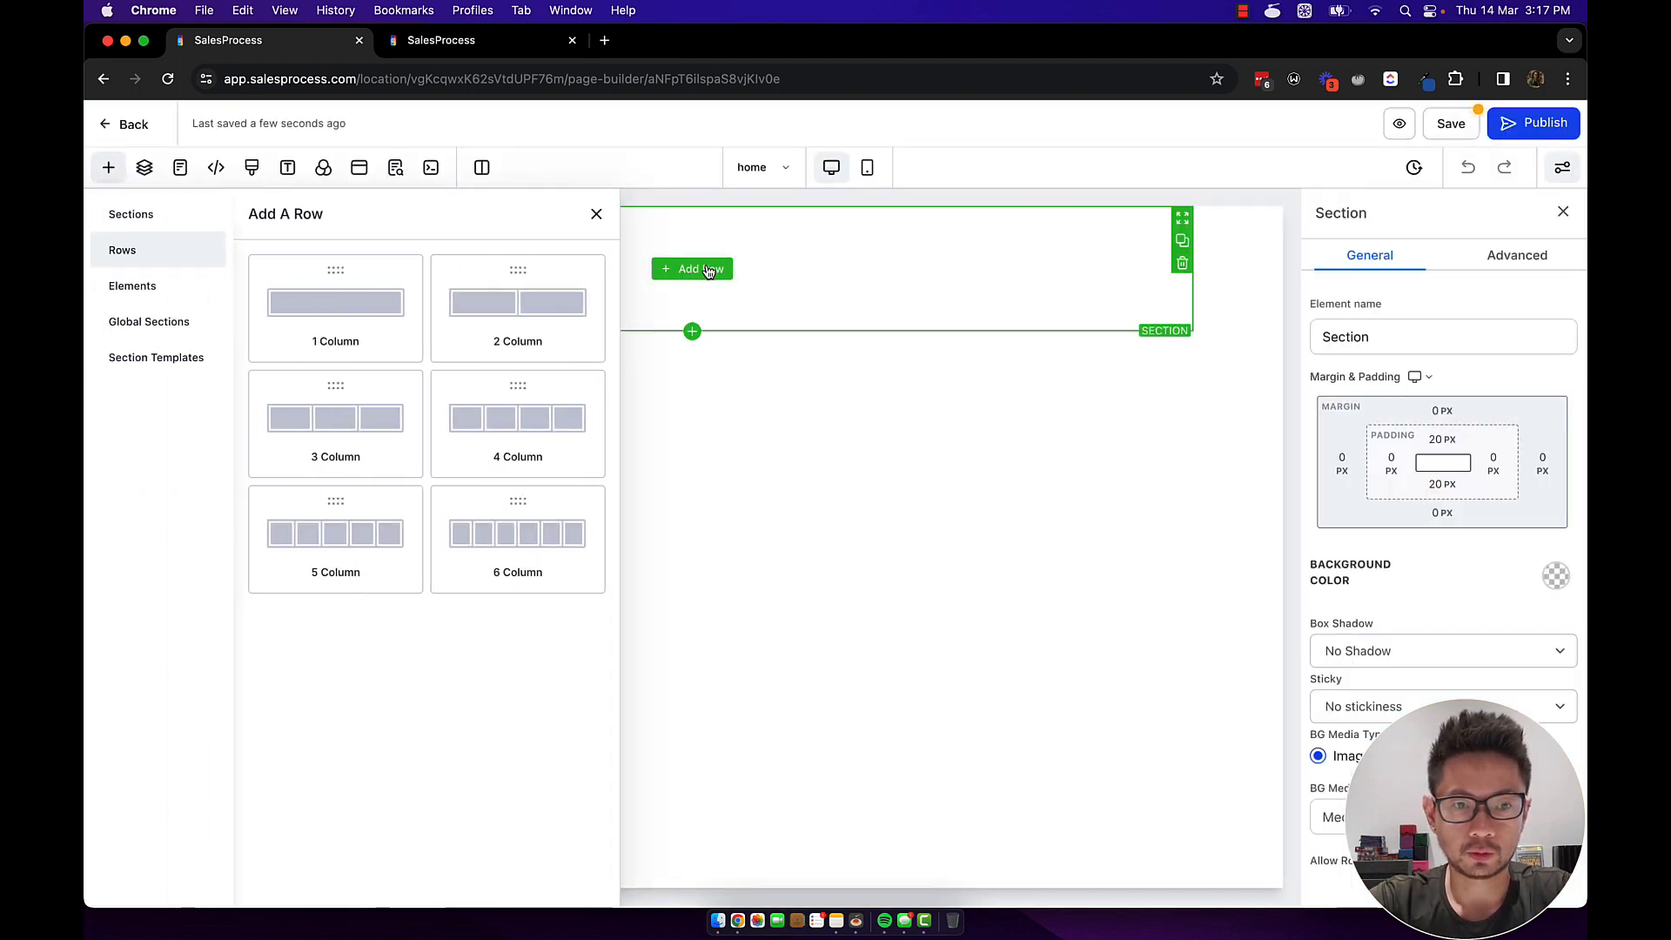
click(387, 311)
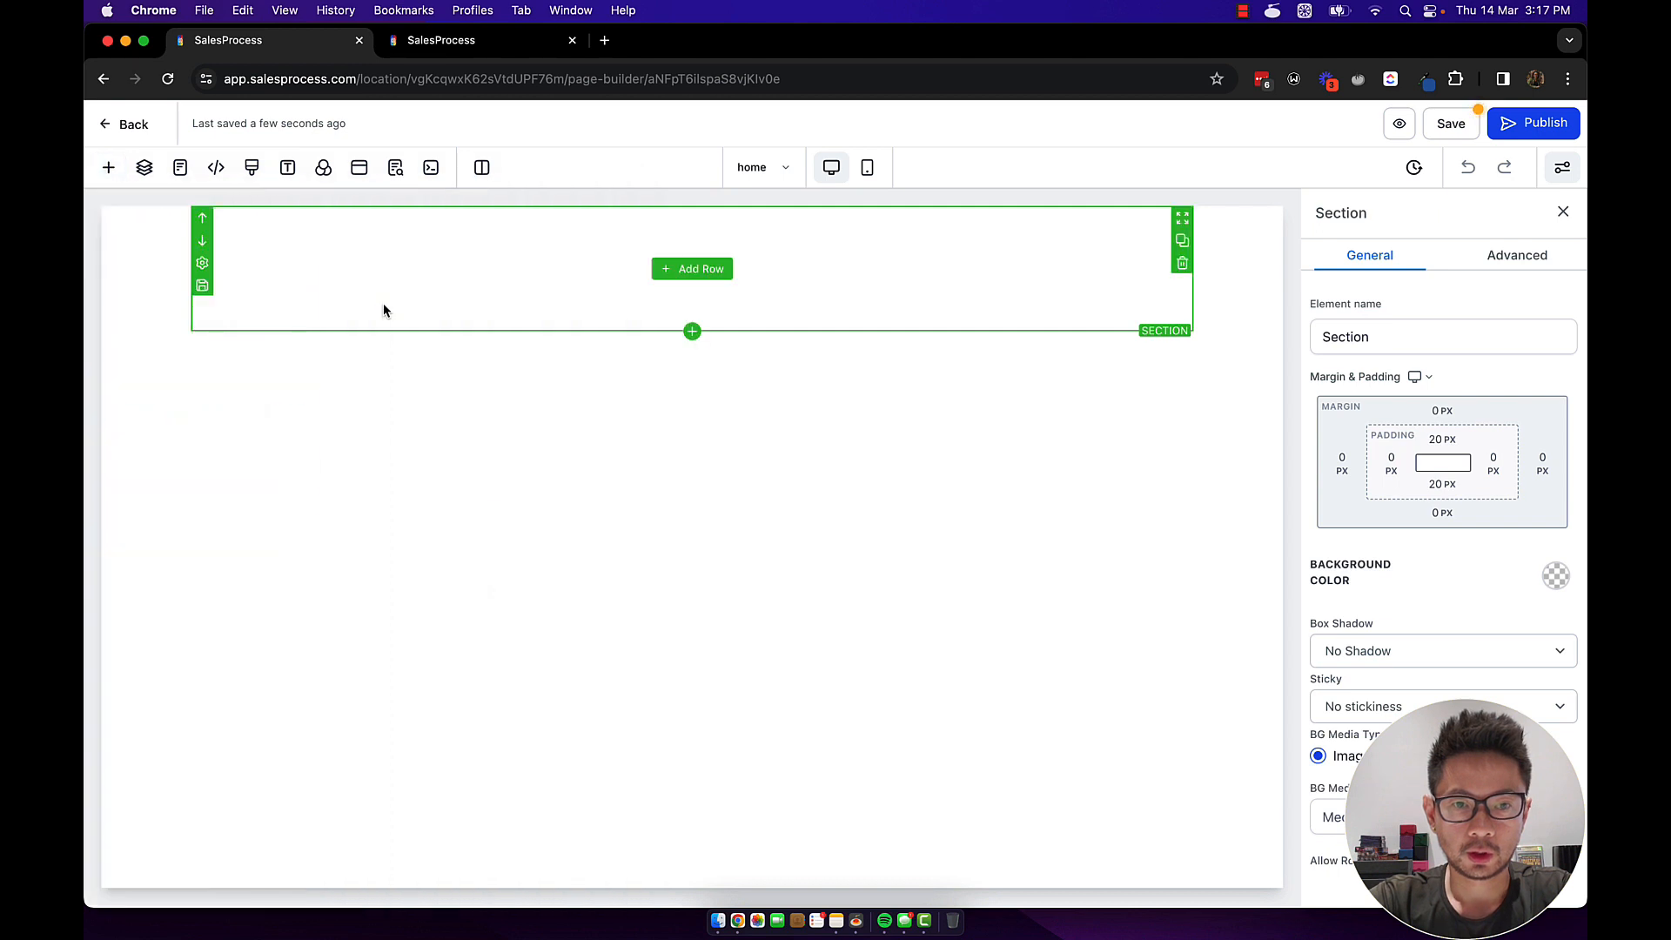
click(696, 269)
click(305, 301)
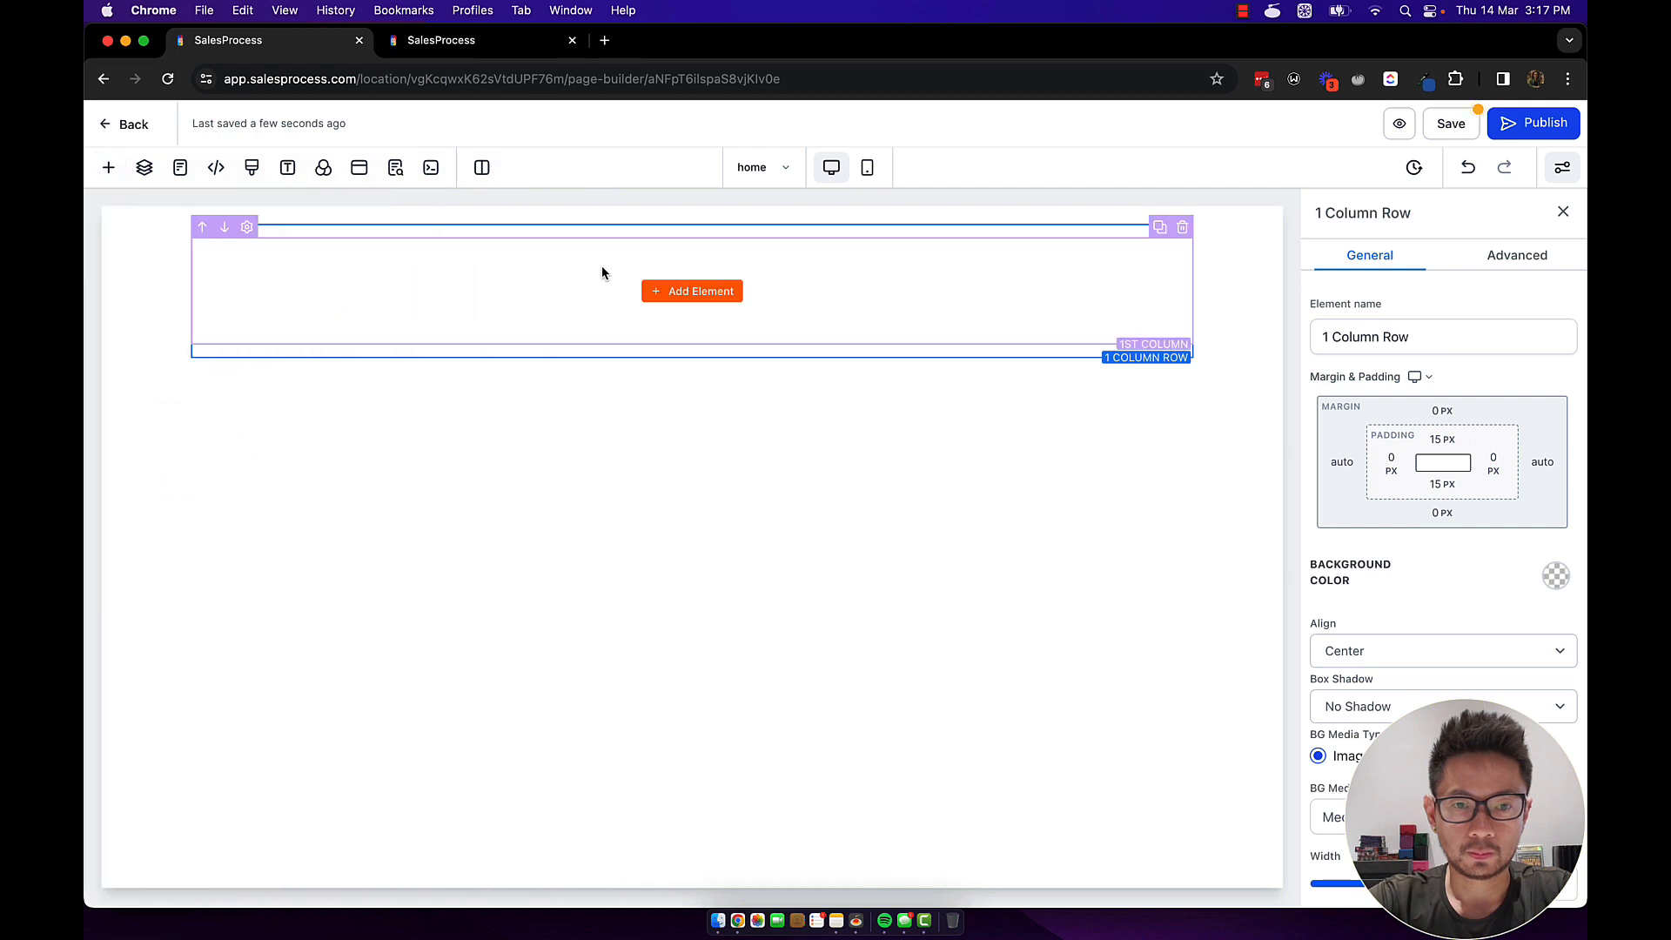
Search the page elements for 'f' and insert a Form element into the column.
click(681, 300)
click(398, 271)
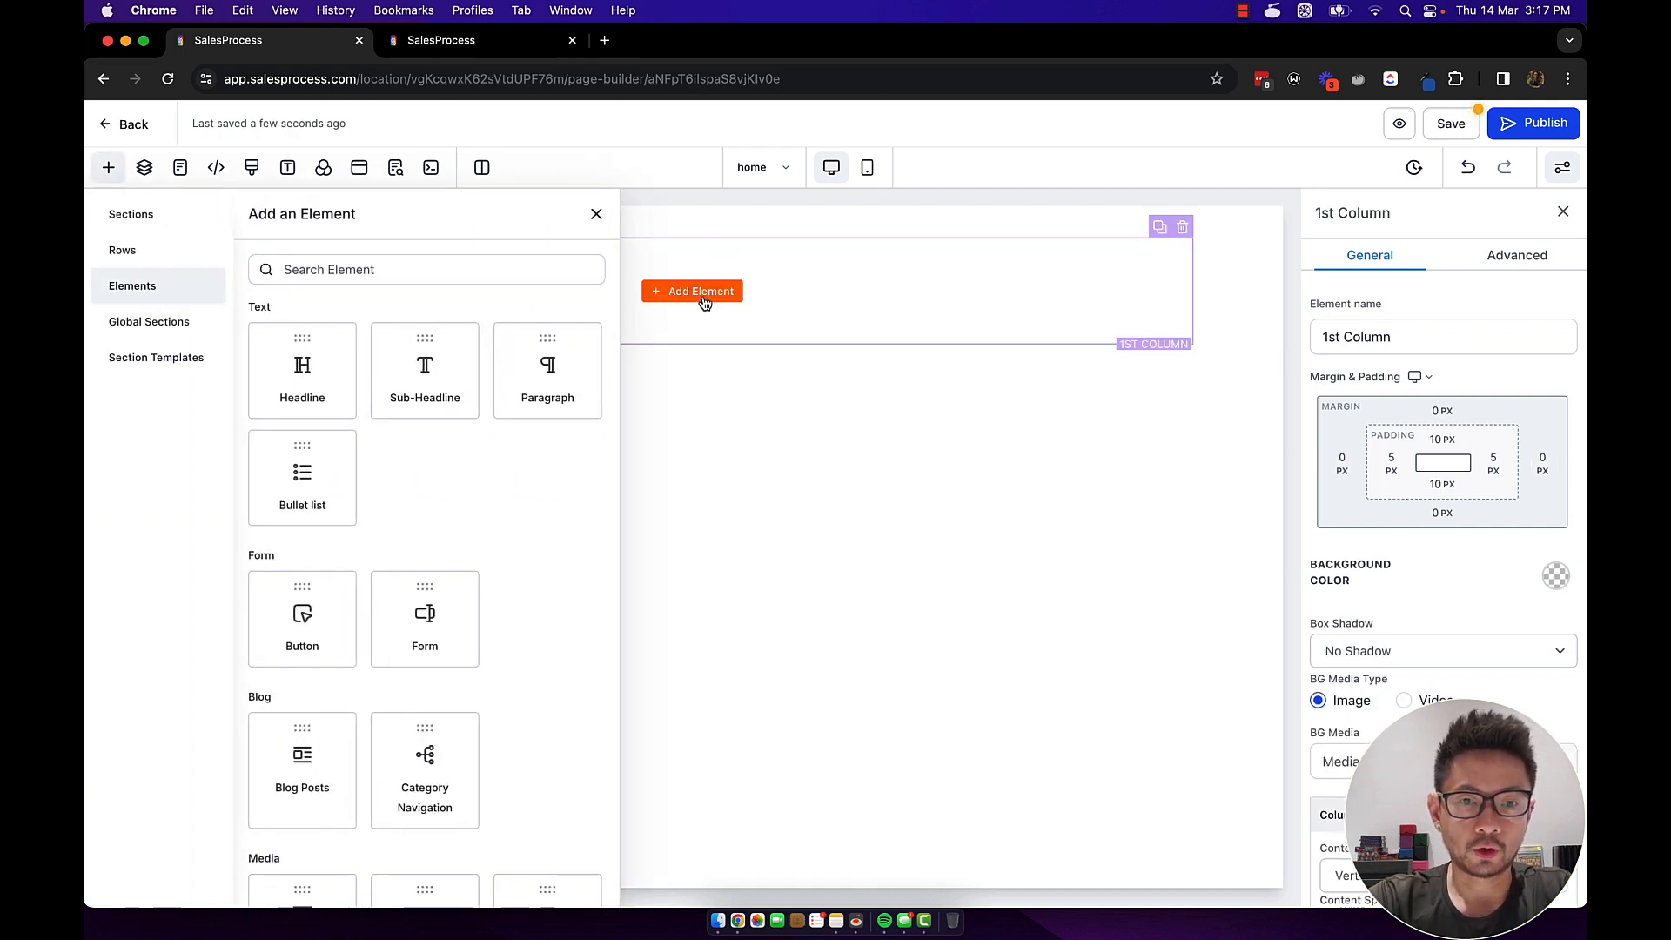
click(430, 272)
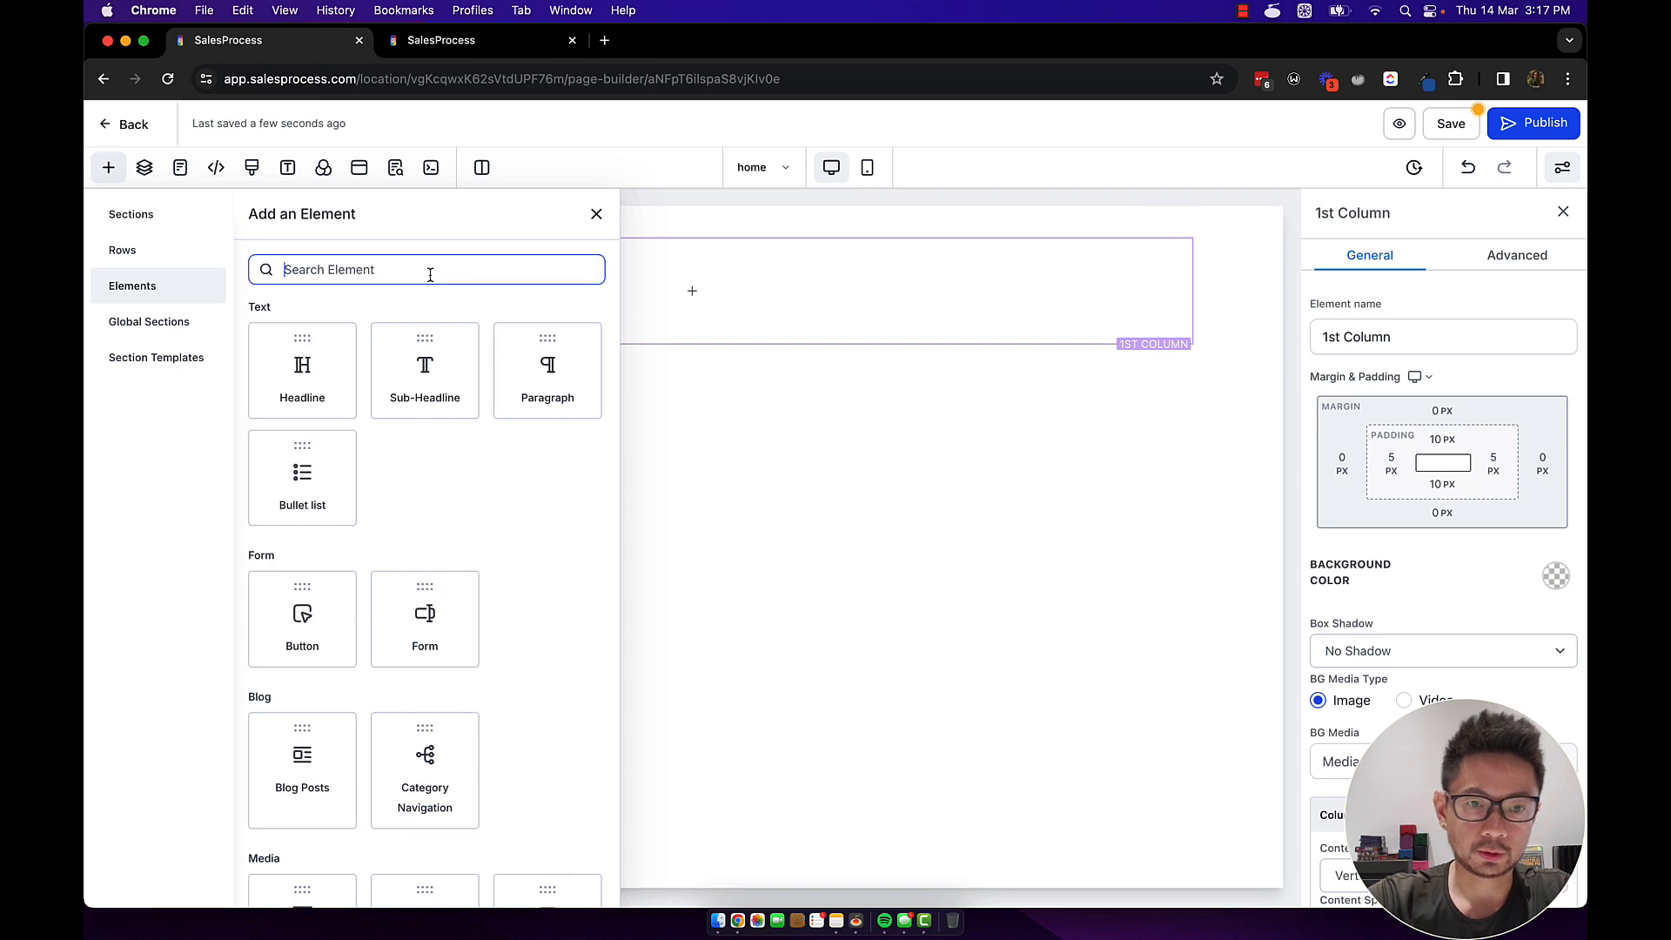
text(f)
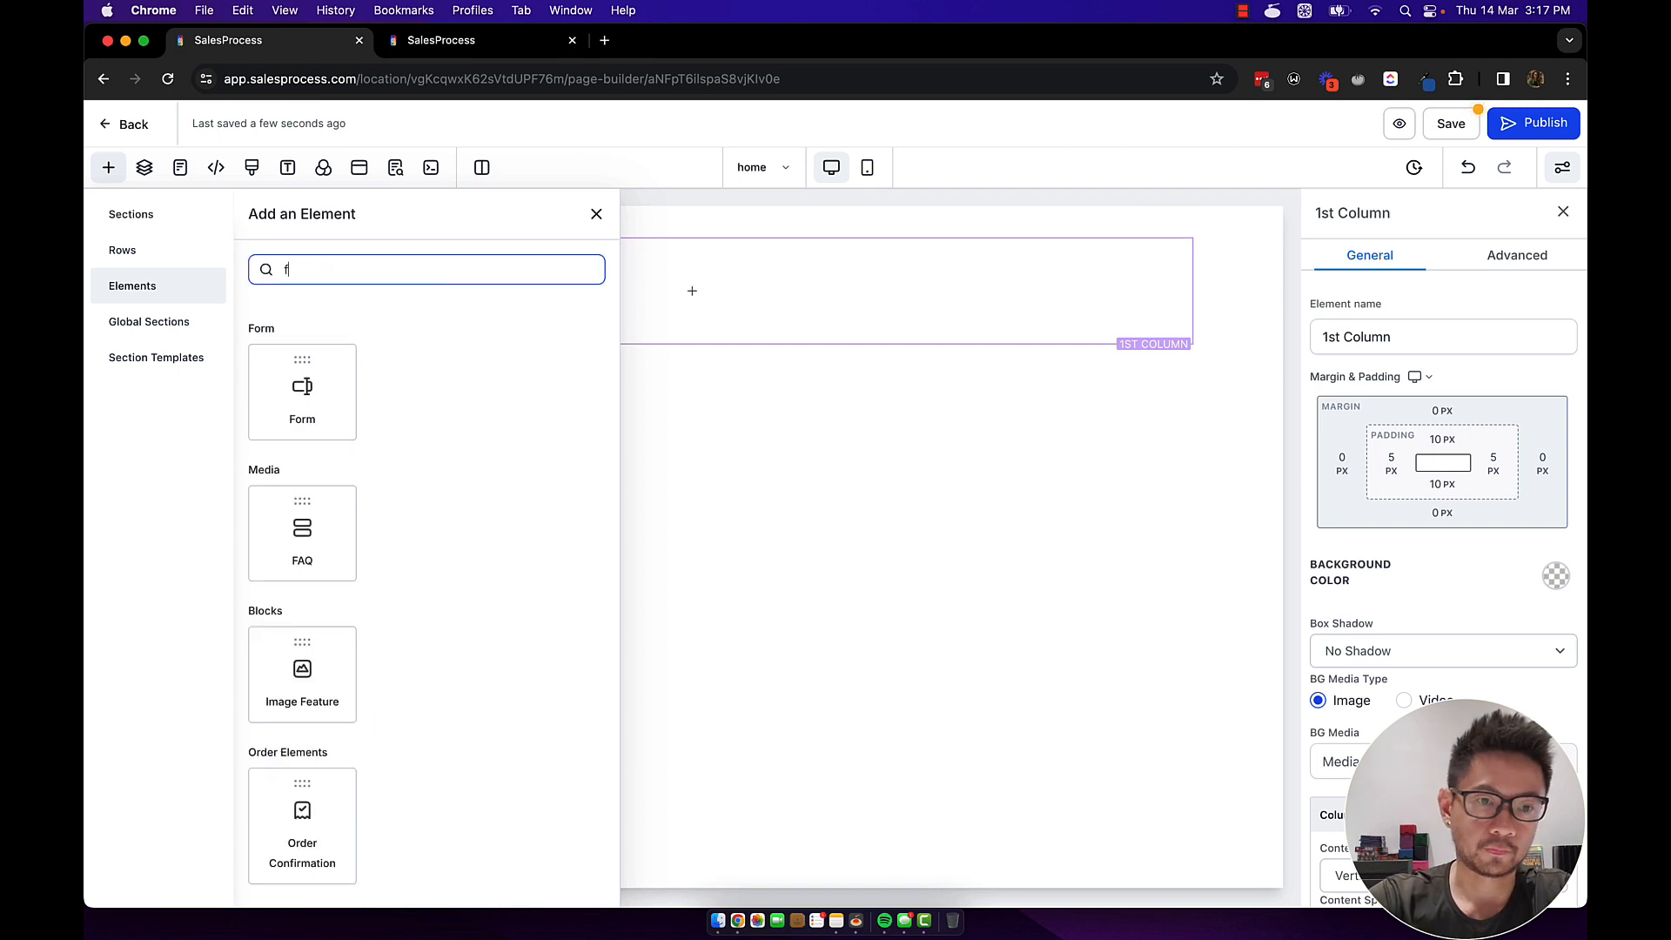
click(304, 383)
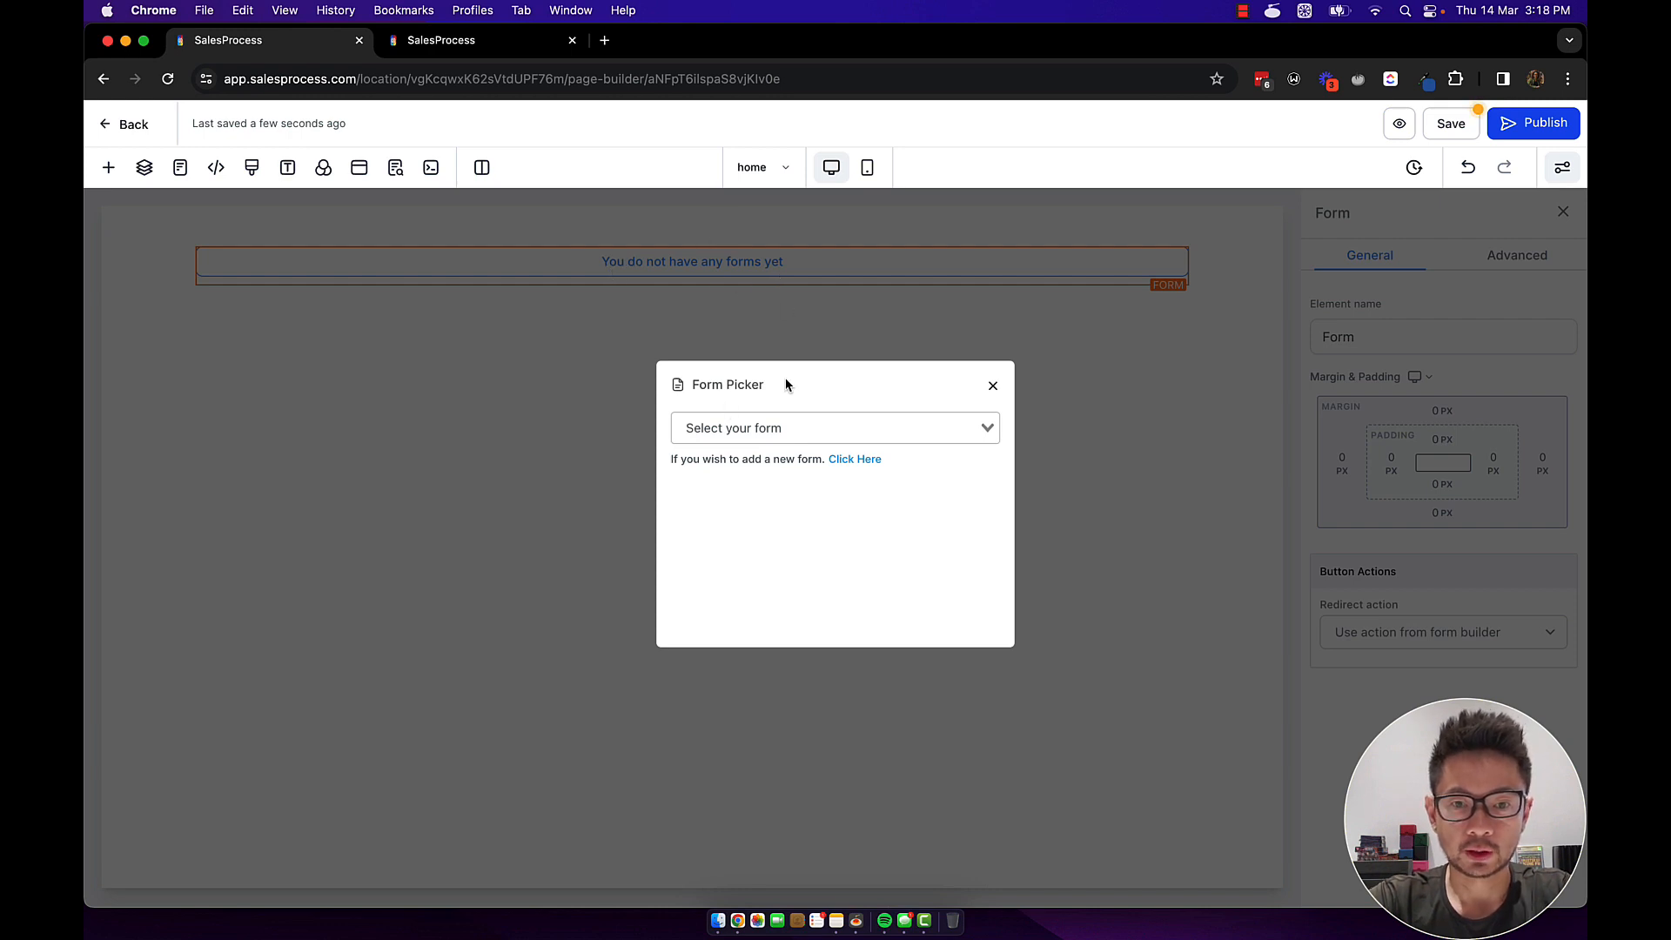
Pick Demo Form for the home page's form element and set its redirect action to 'Go to Next step'.
click(774, 433)
scroll(784, 559, down, 1)
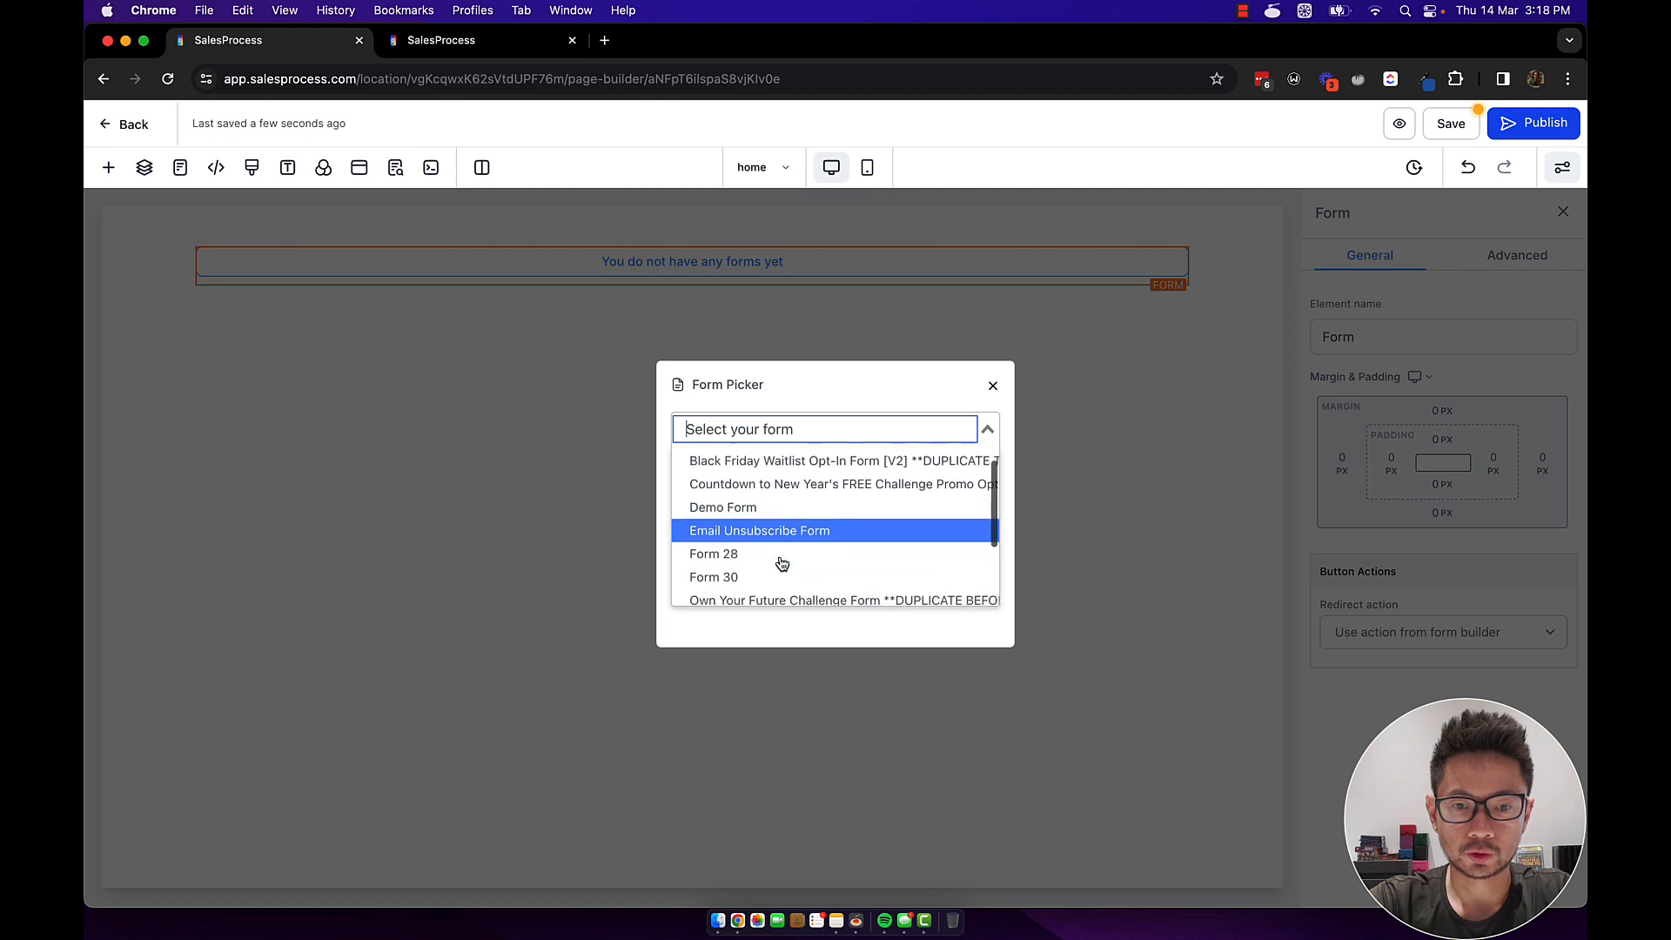
scroll(766, 549, up, 1)
click(753, 531)
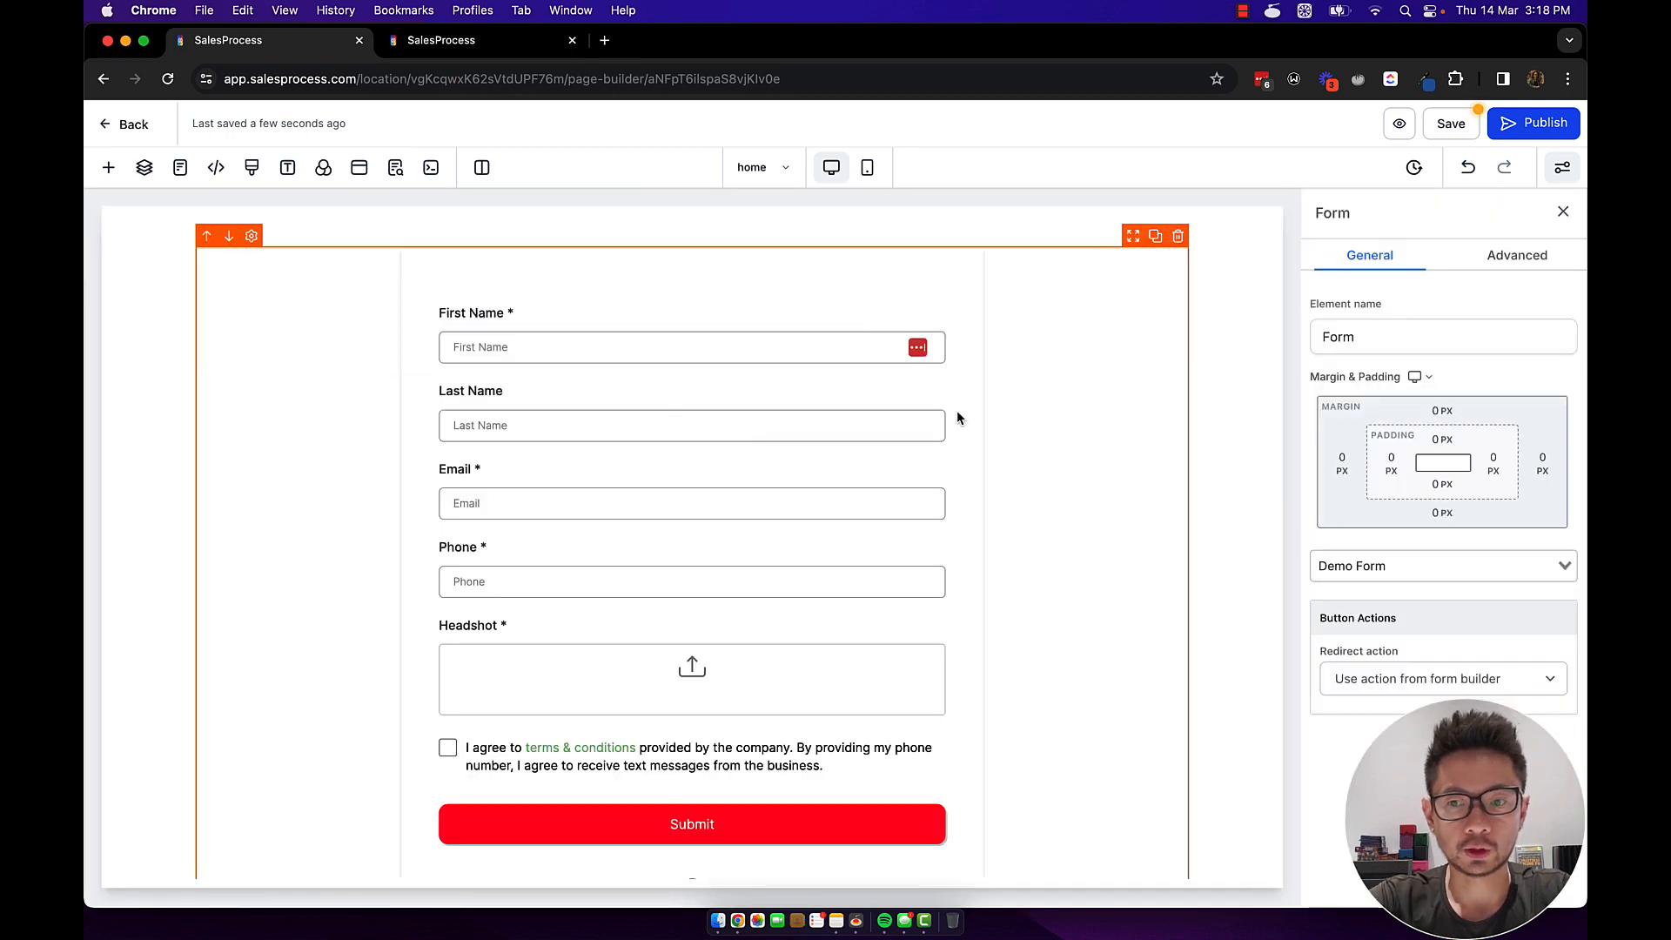
scroll(958, 410, down, 1)
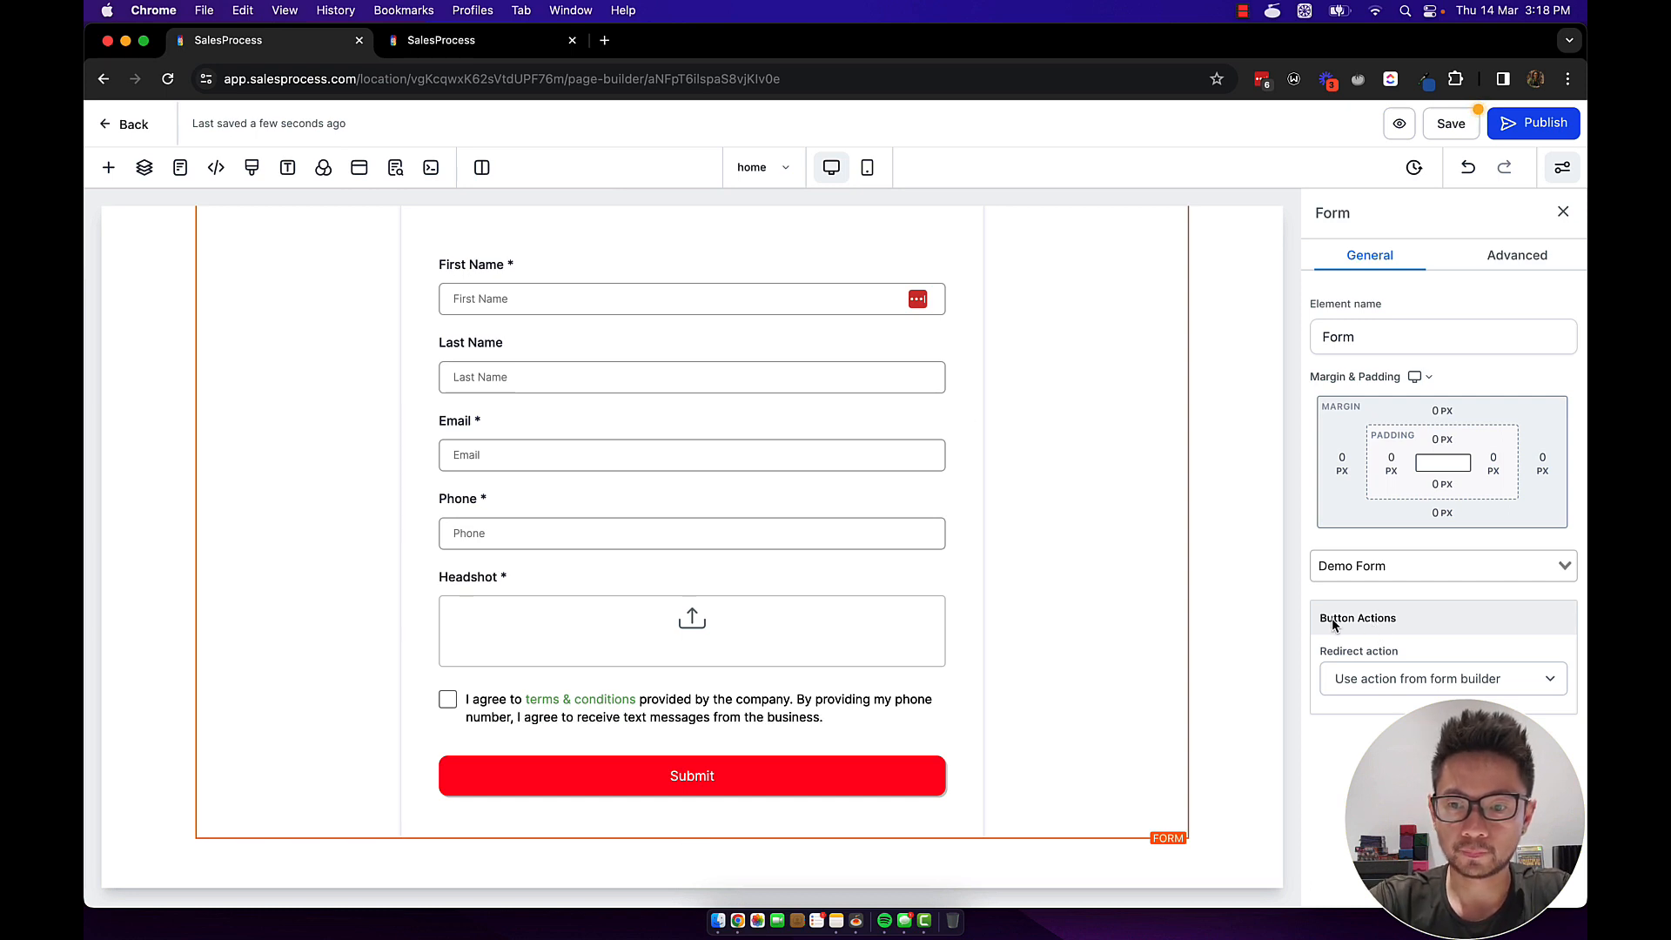
drag(1323, 618, 1417, 619)
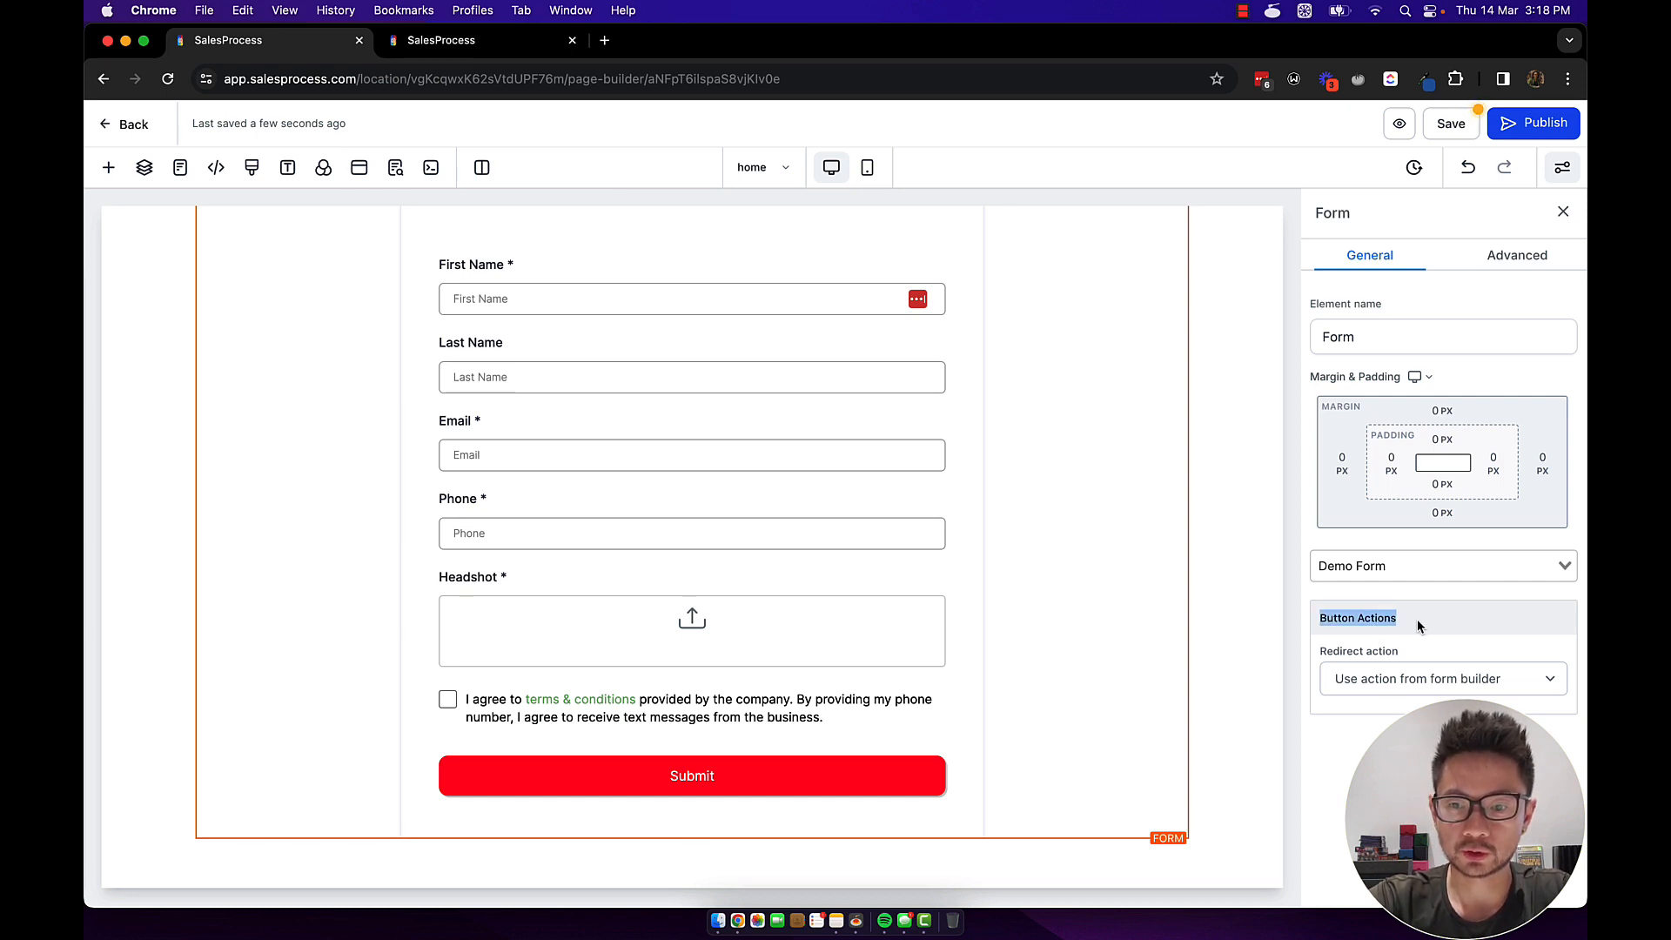
click(1362, 688)
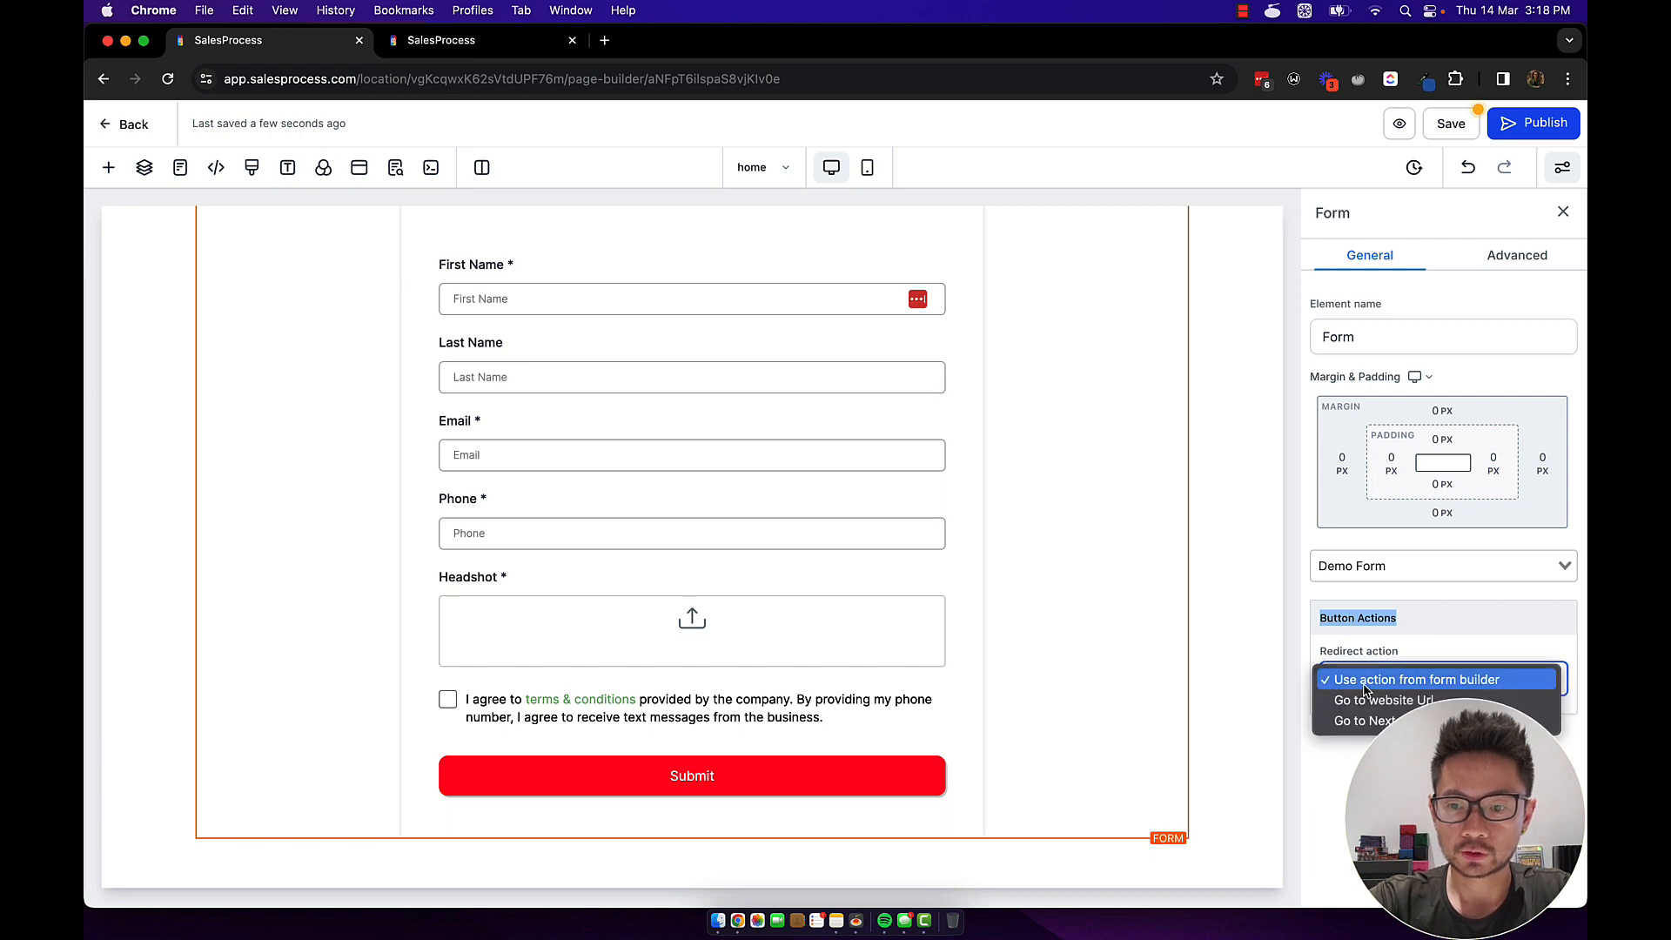
click(1341, 722)
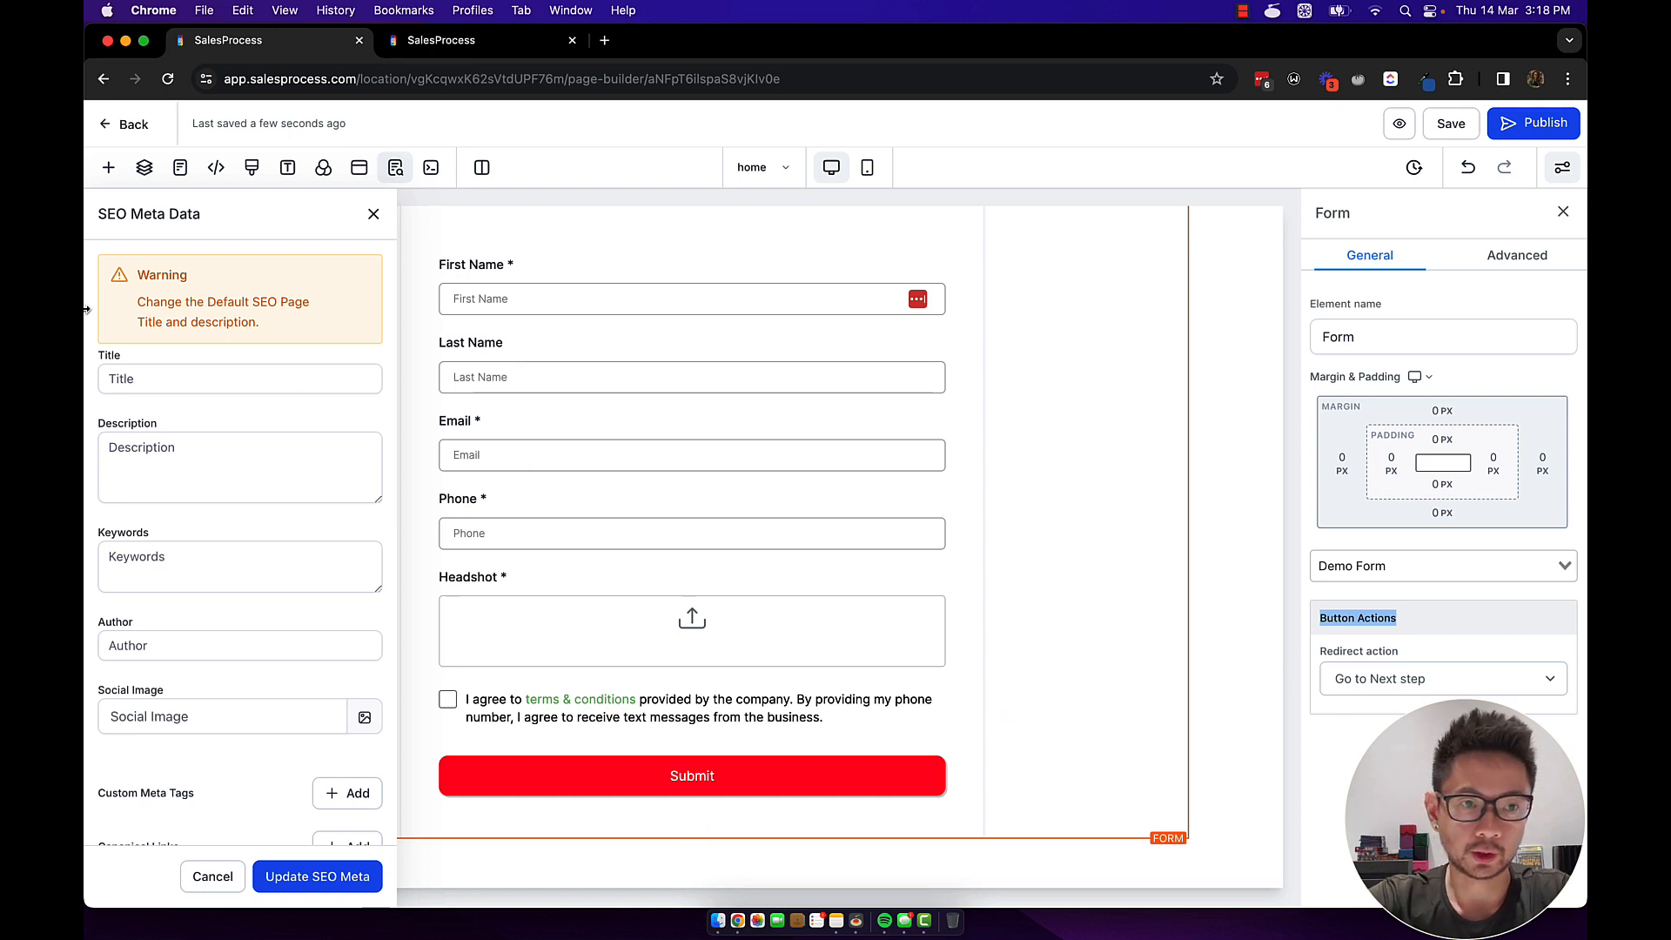
click(133, 127)
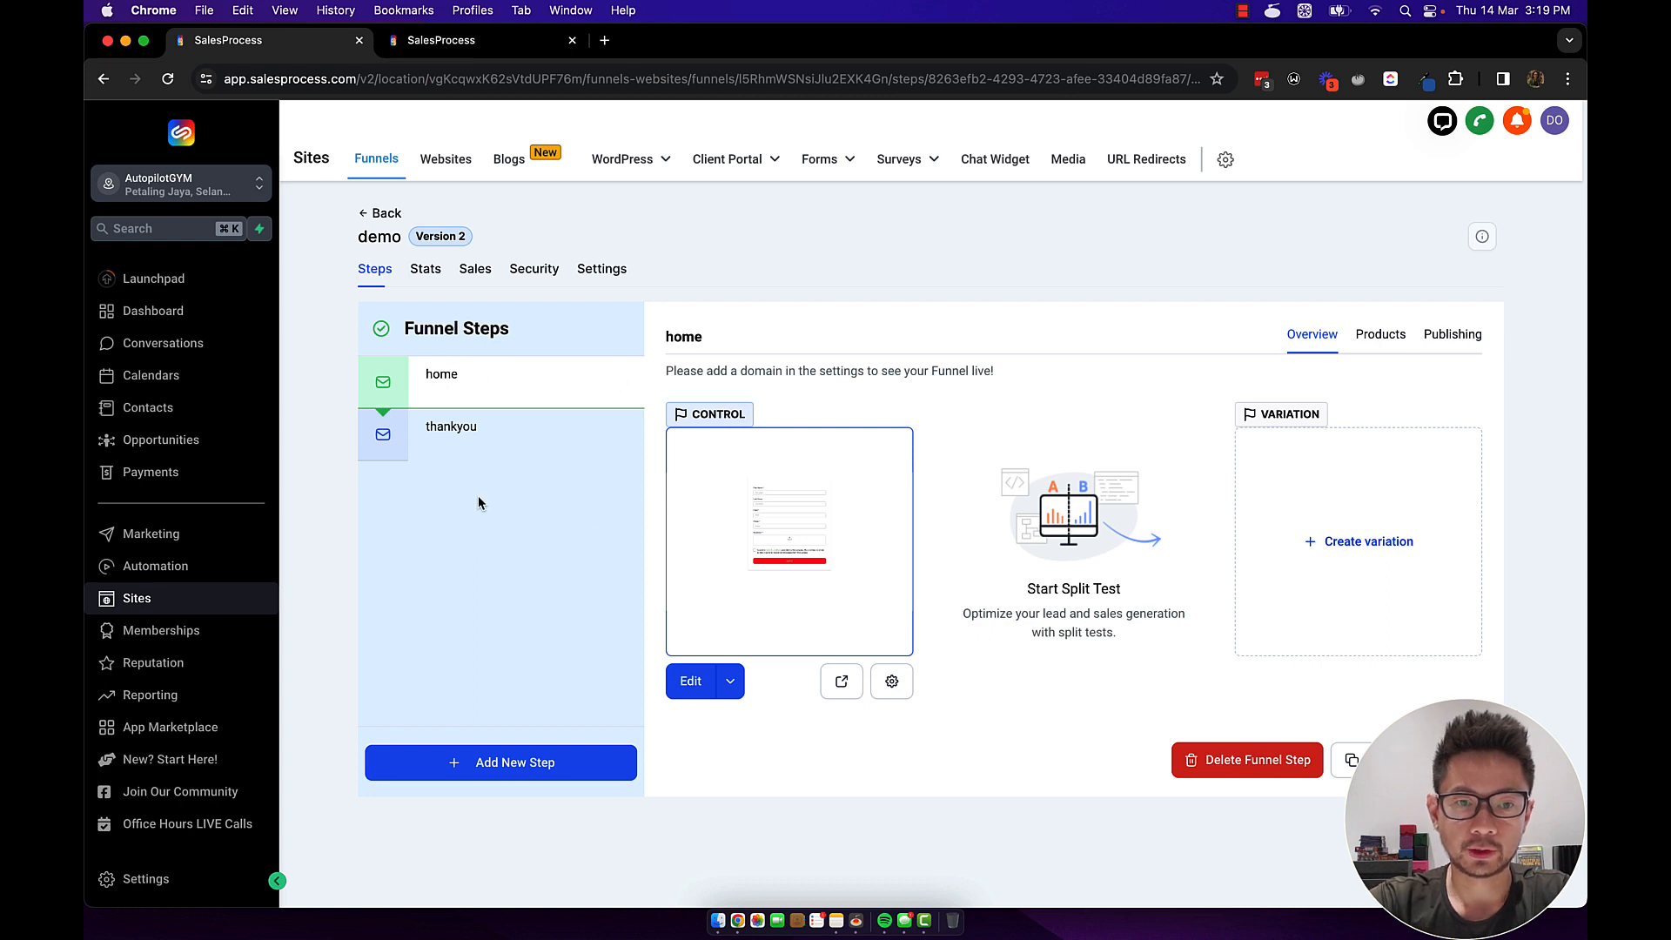
Open the thankyou funnel step and create its page from blank.
click(450, 436)
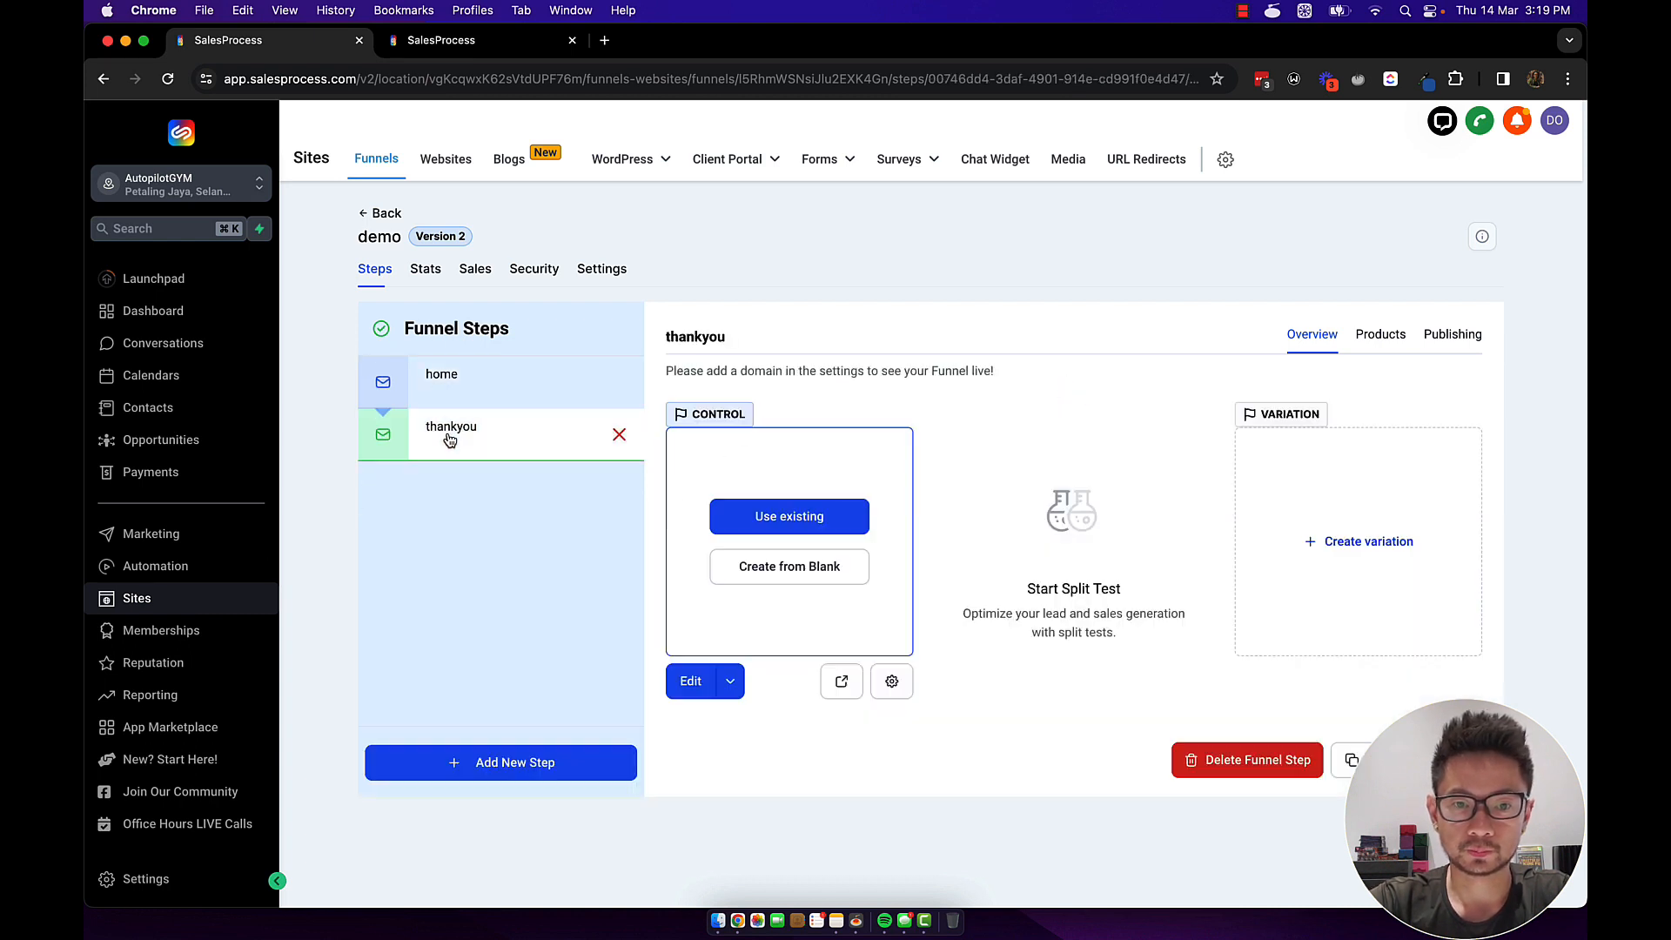
click(812, 568)
click(812, 568)
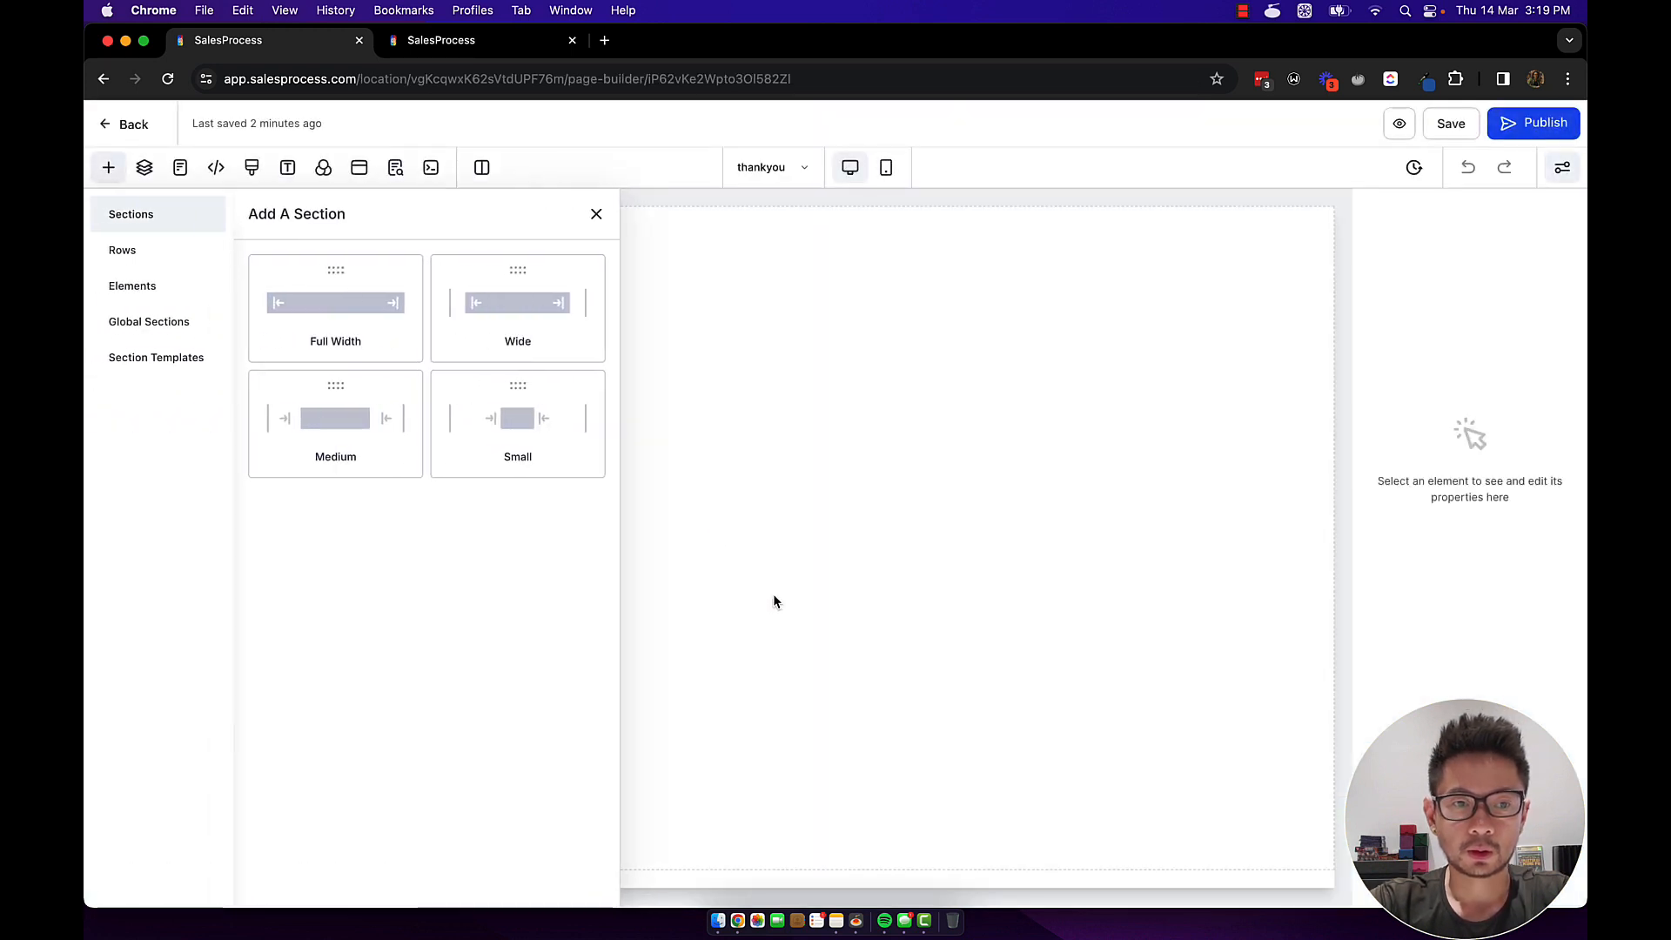
Add a wide section, a one-column row and a headline to the thankyou page.
click(527, 308)
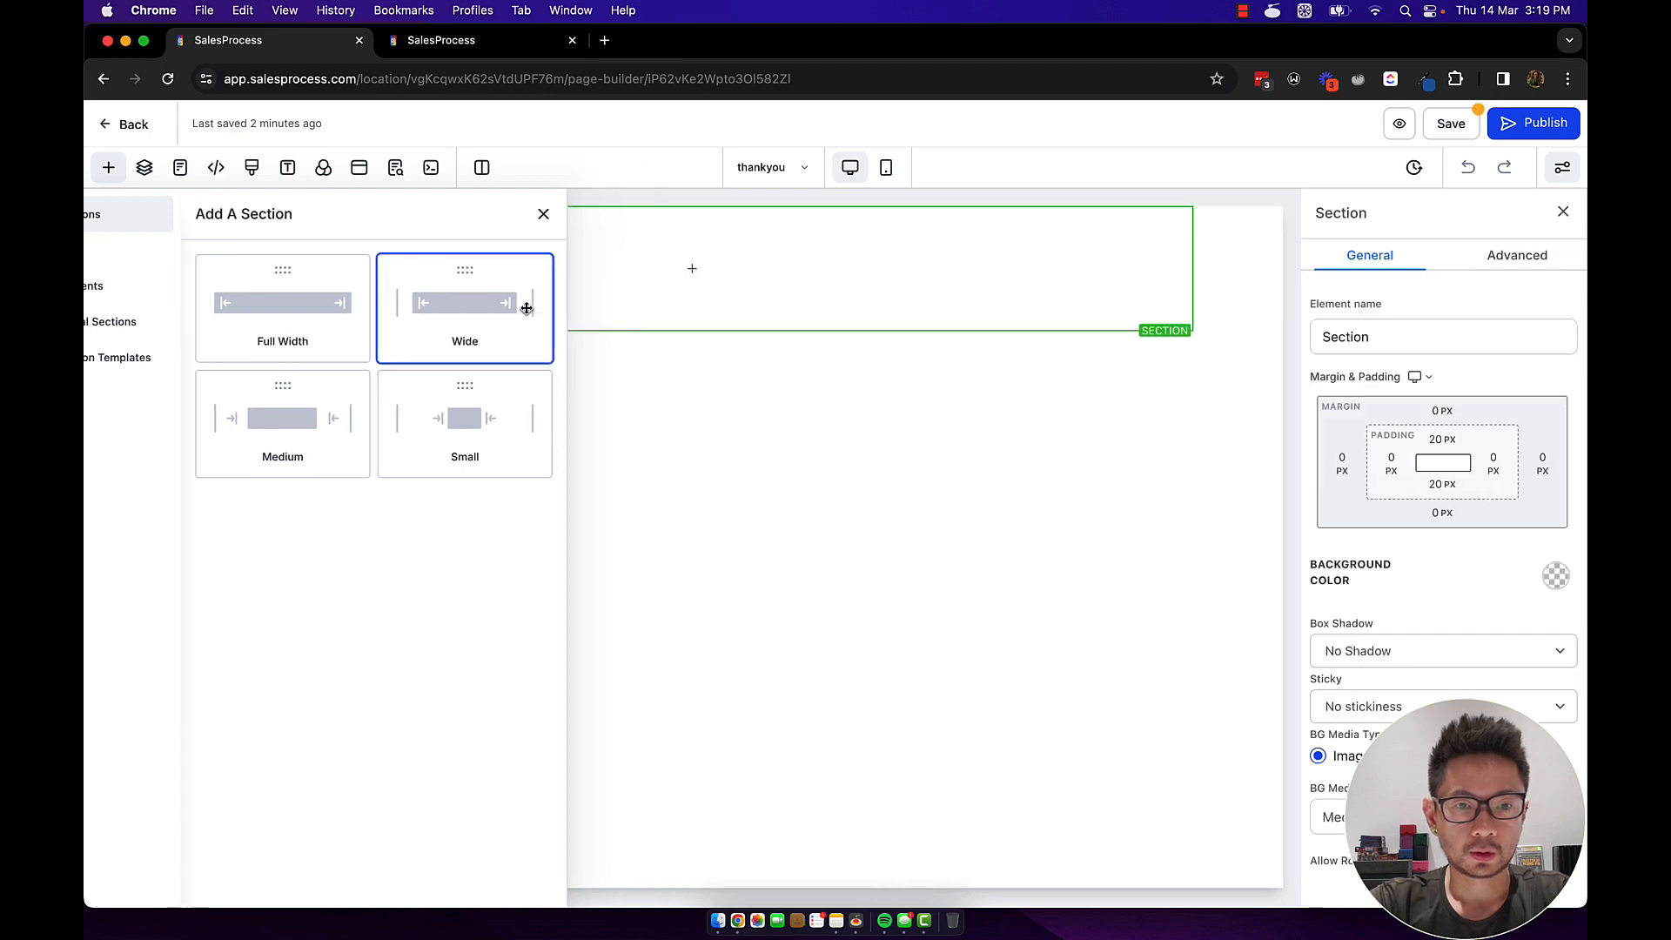
click(693, 270)
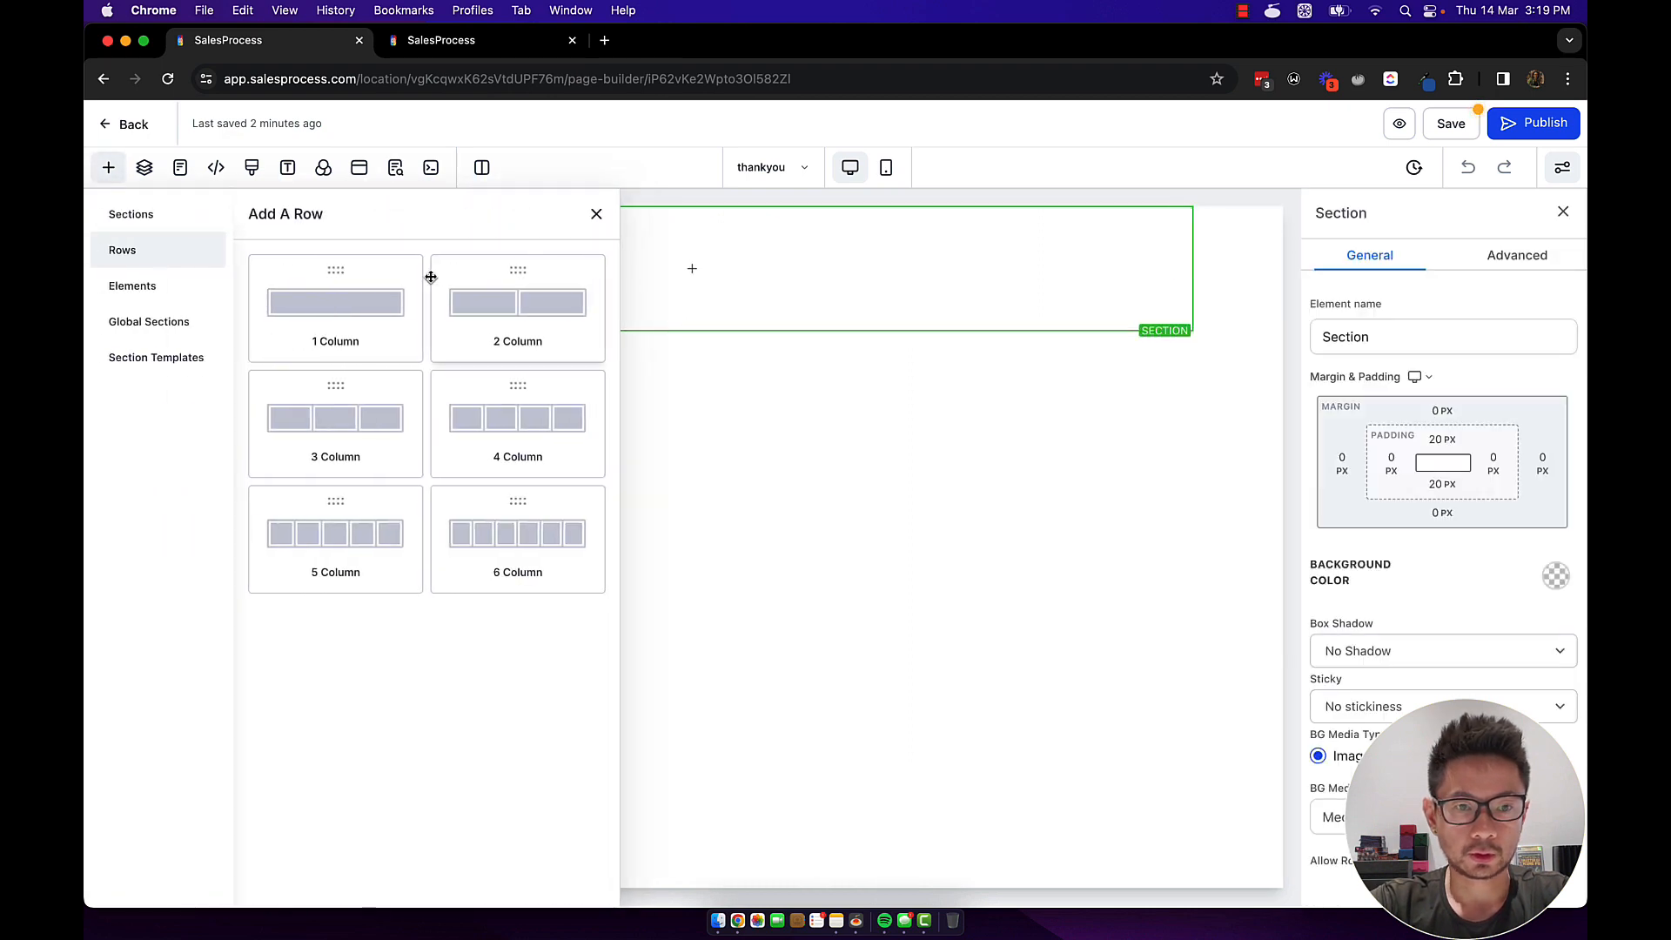
click(362, 300)
click(690, 290)
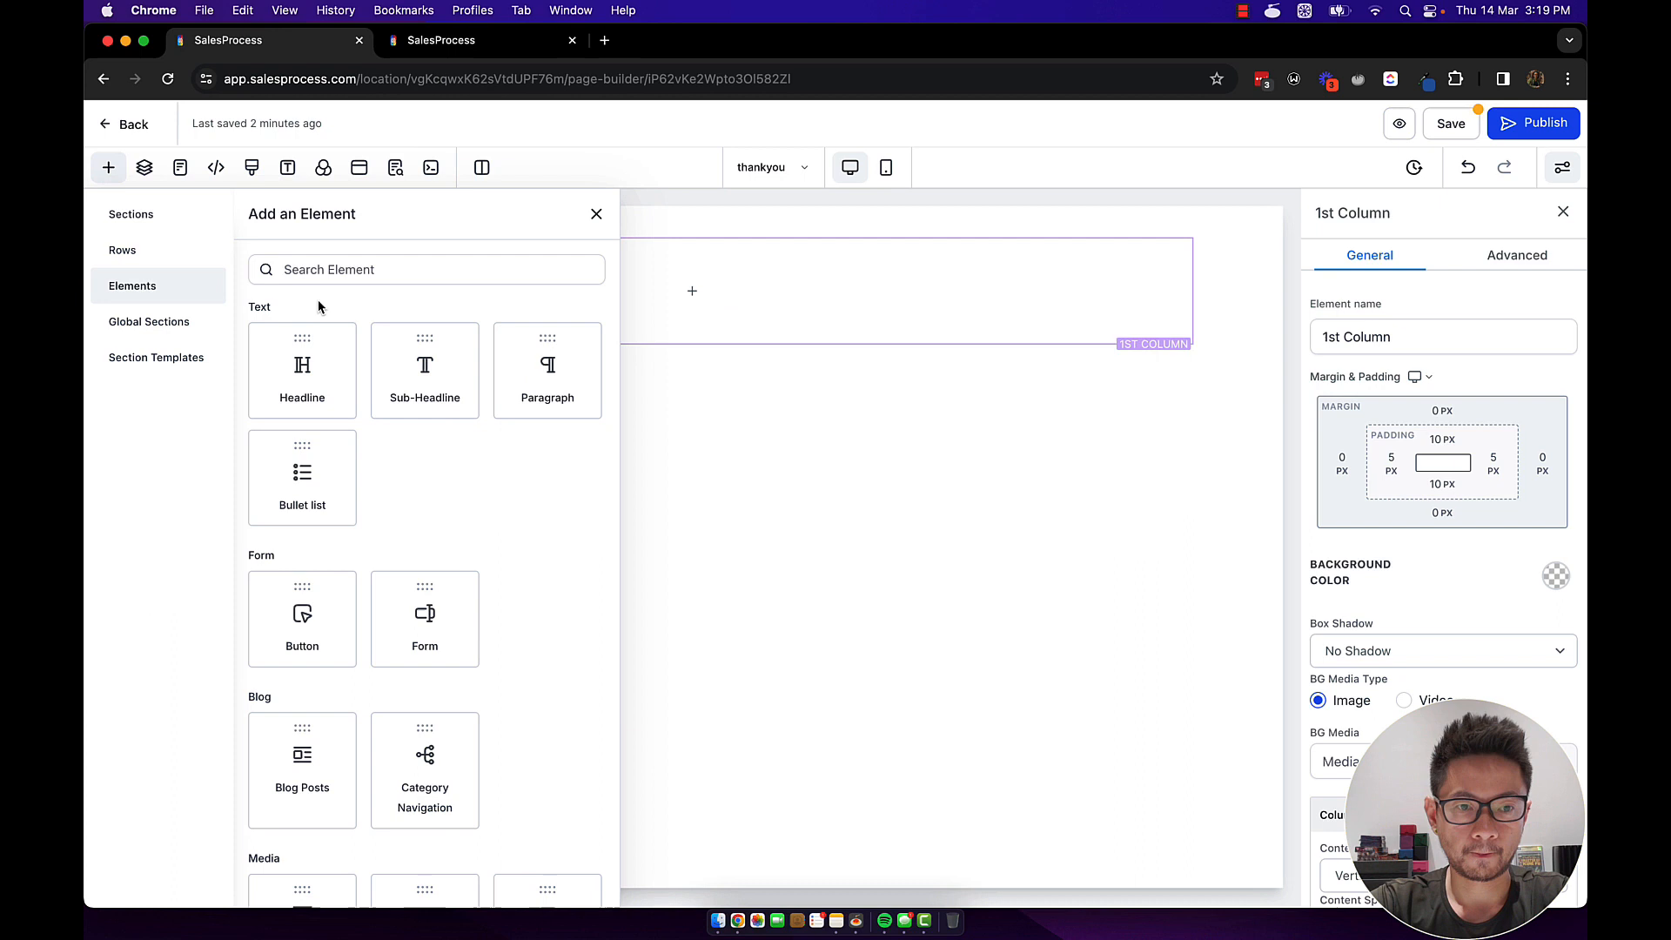
click(315, 383)
Change the headline to 'Thank you for opting in, we will get in touch with you!' and save.
click(493, 265)
drag(495, 265, 836, 266)
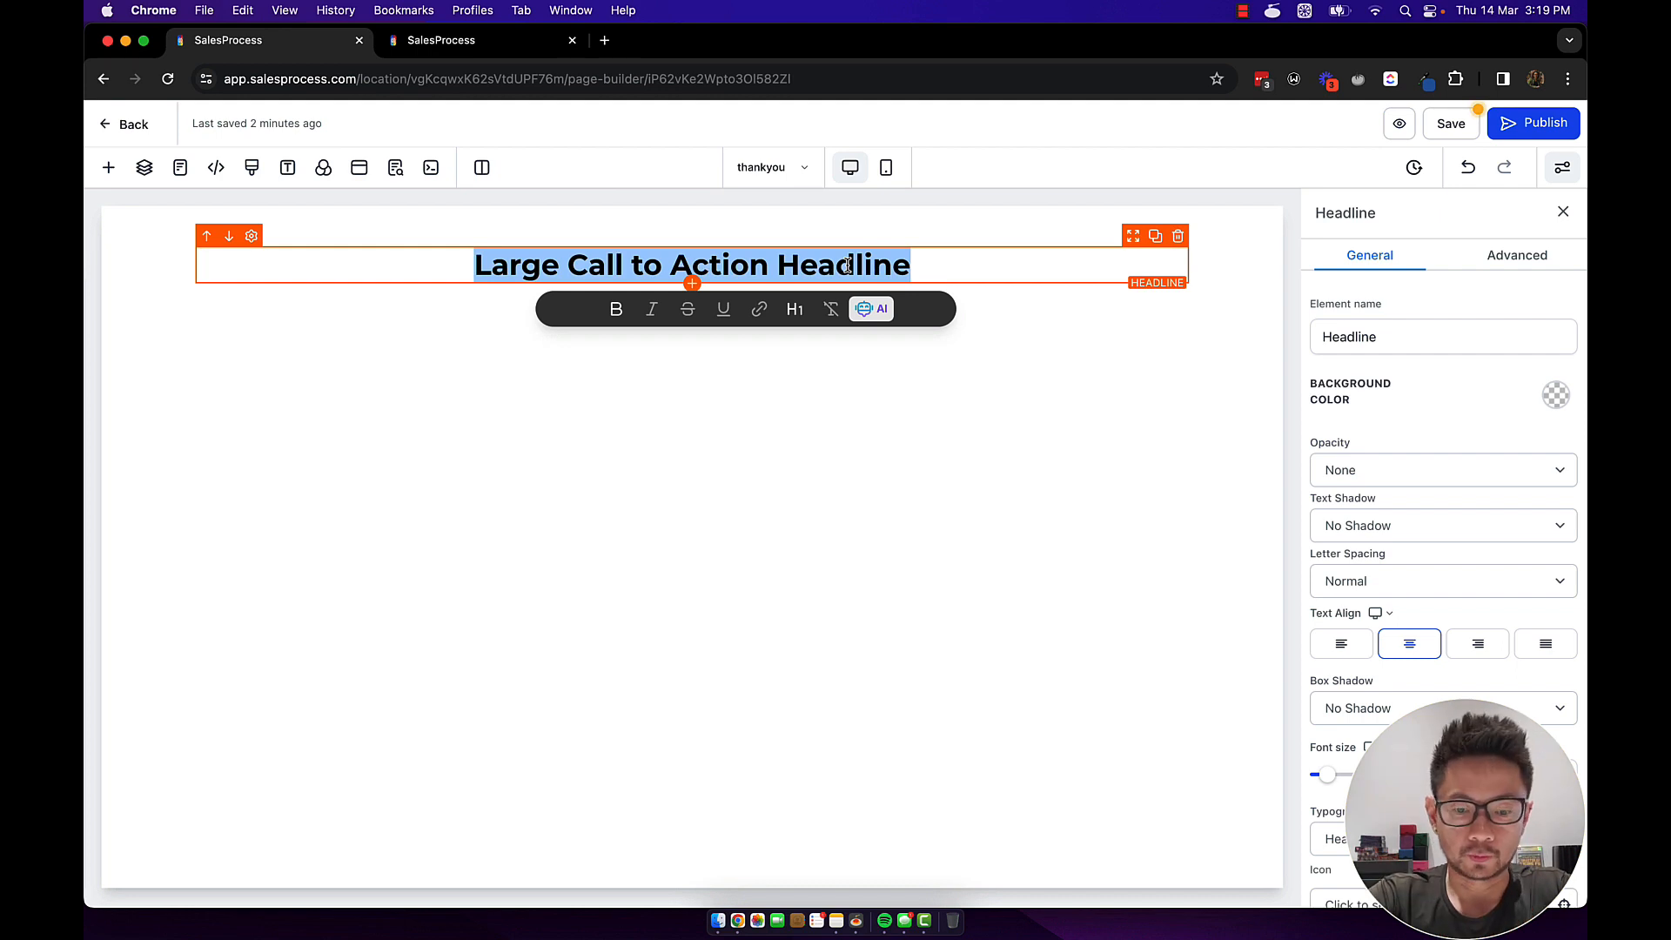
text(Thank you f)
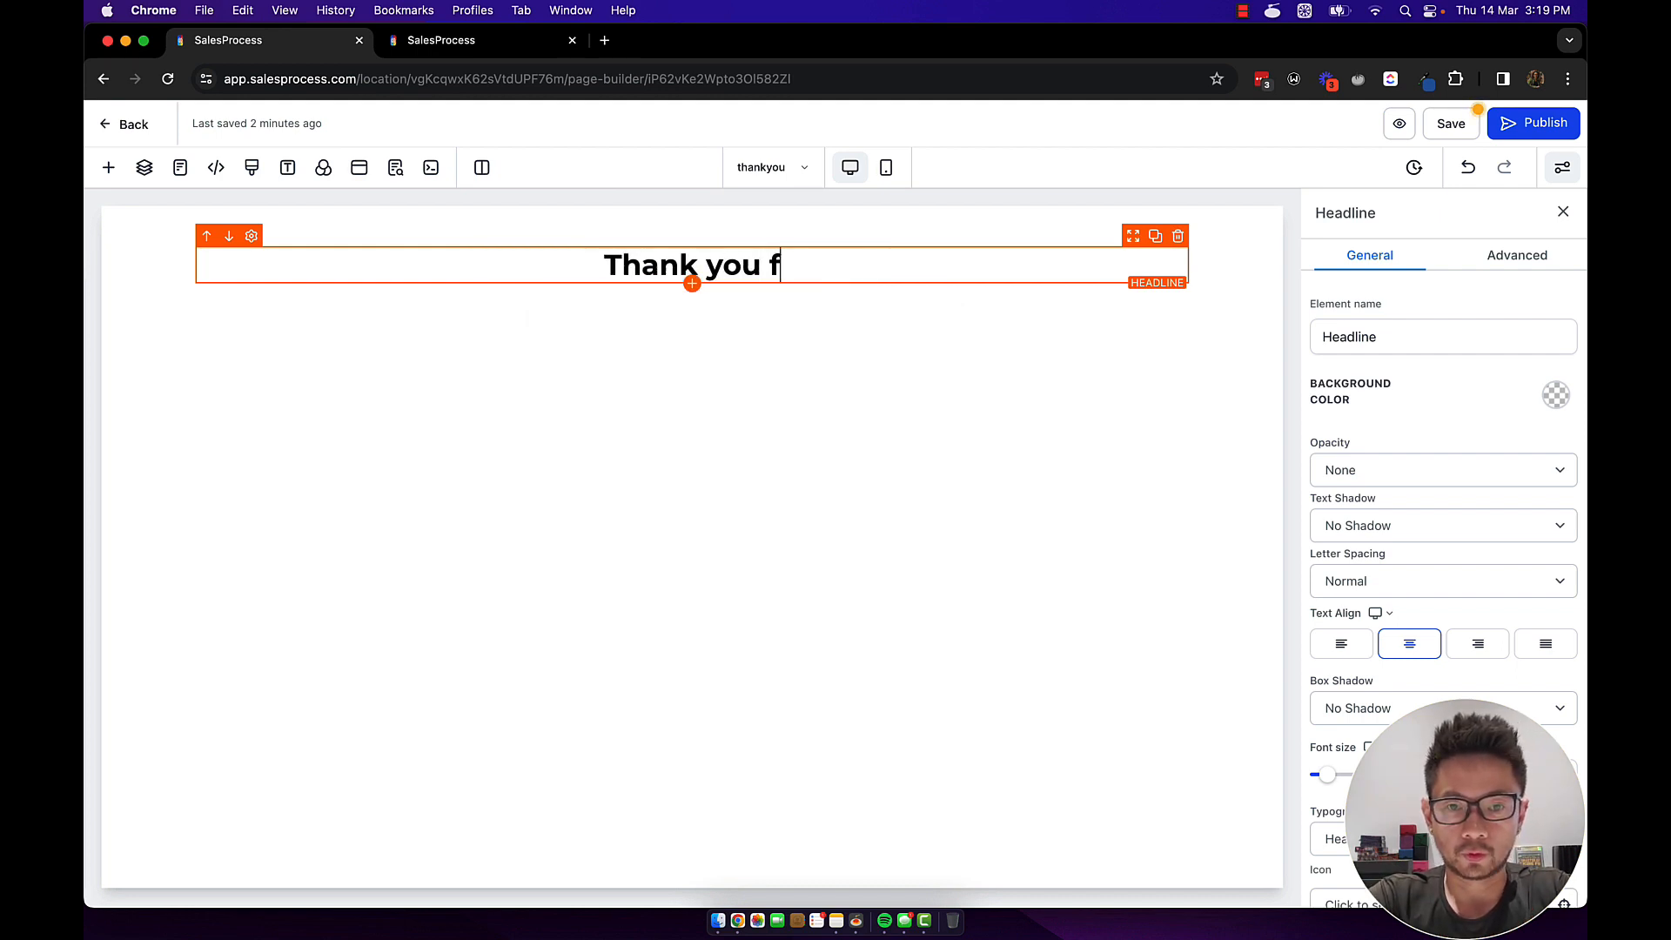
text(or optin)
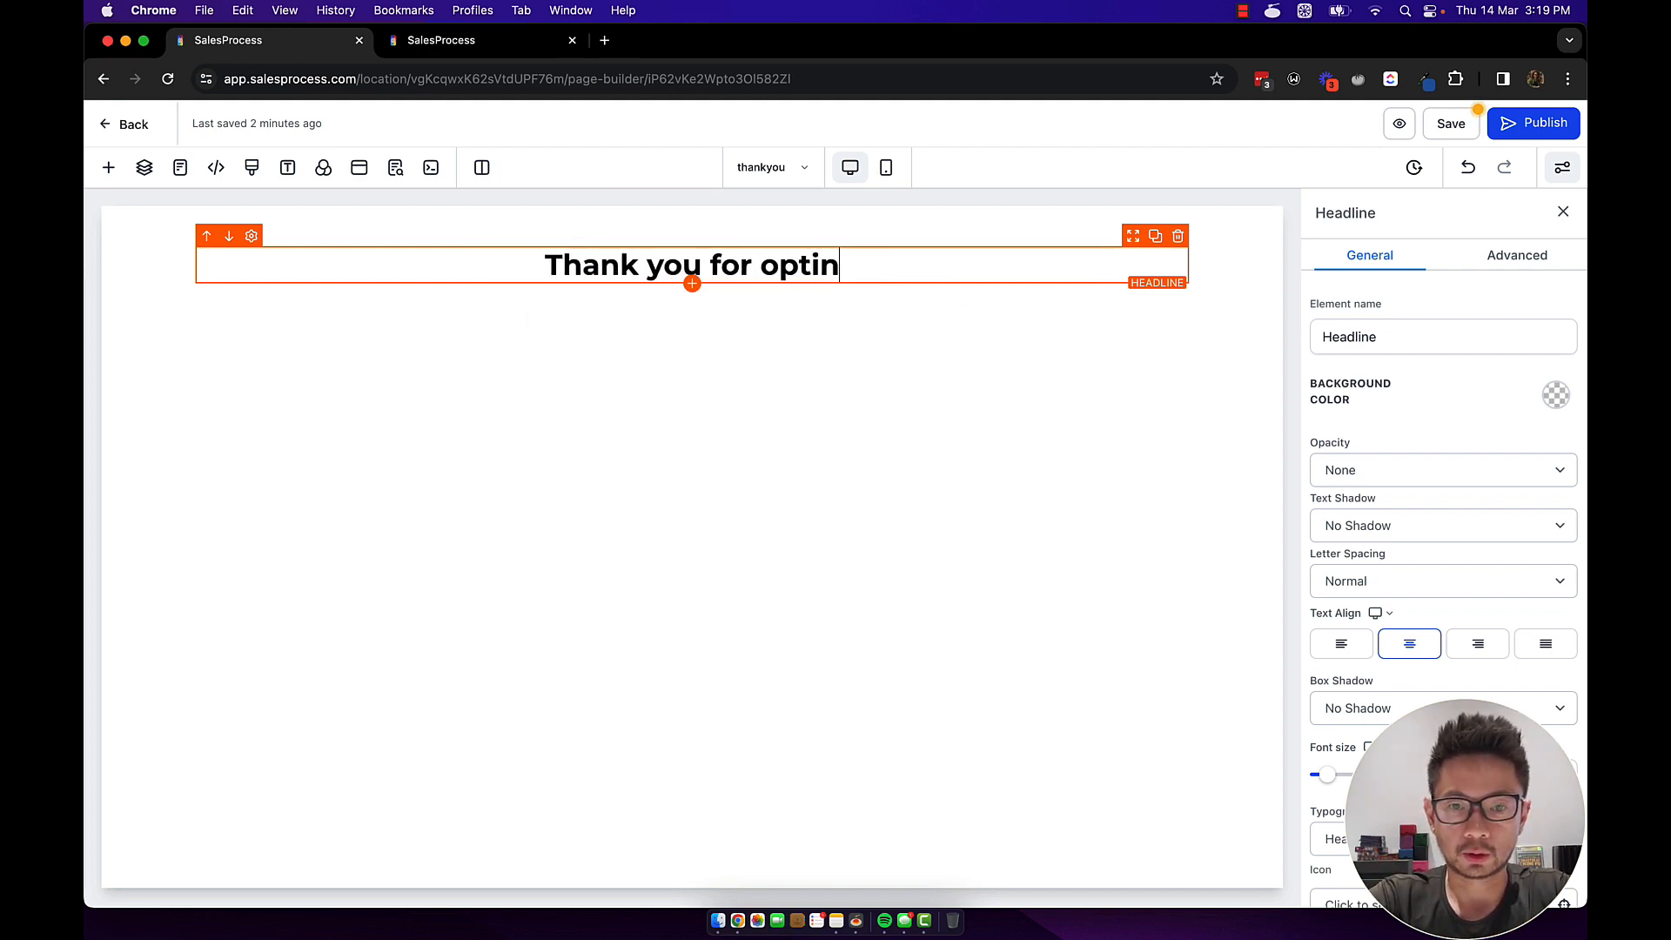
text(g in, we wil)
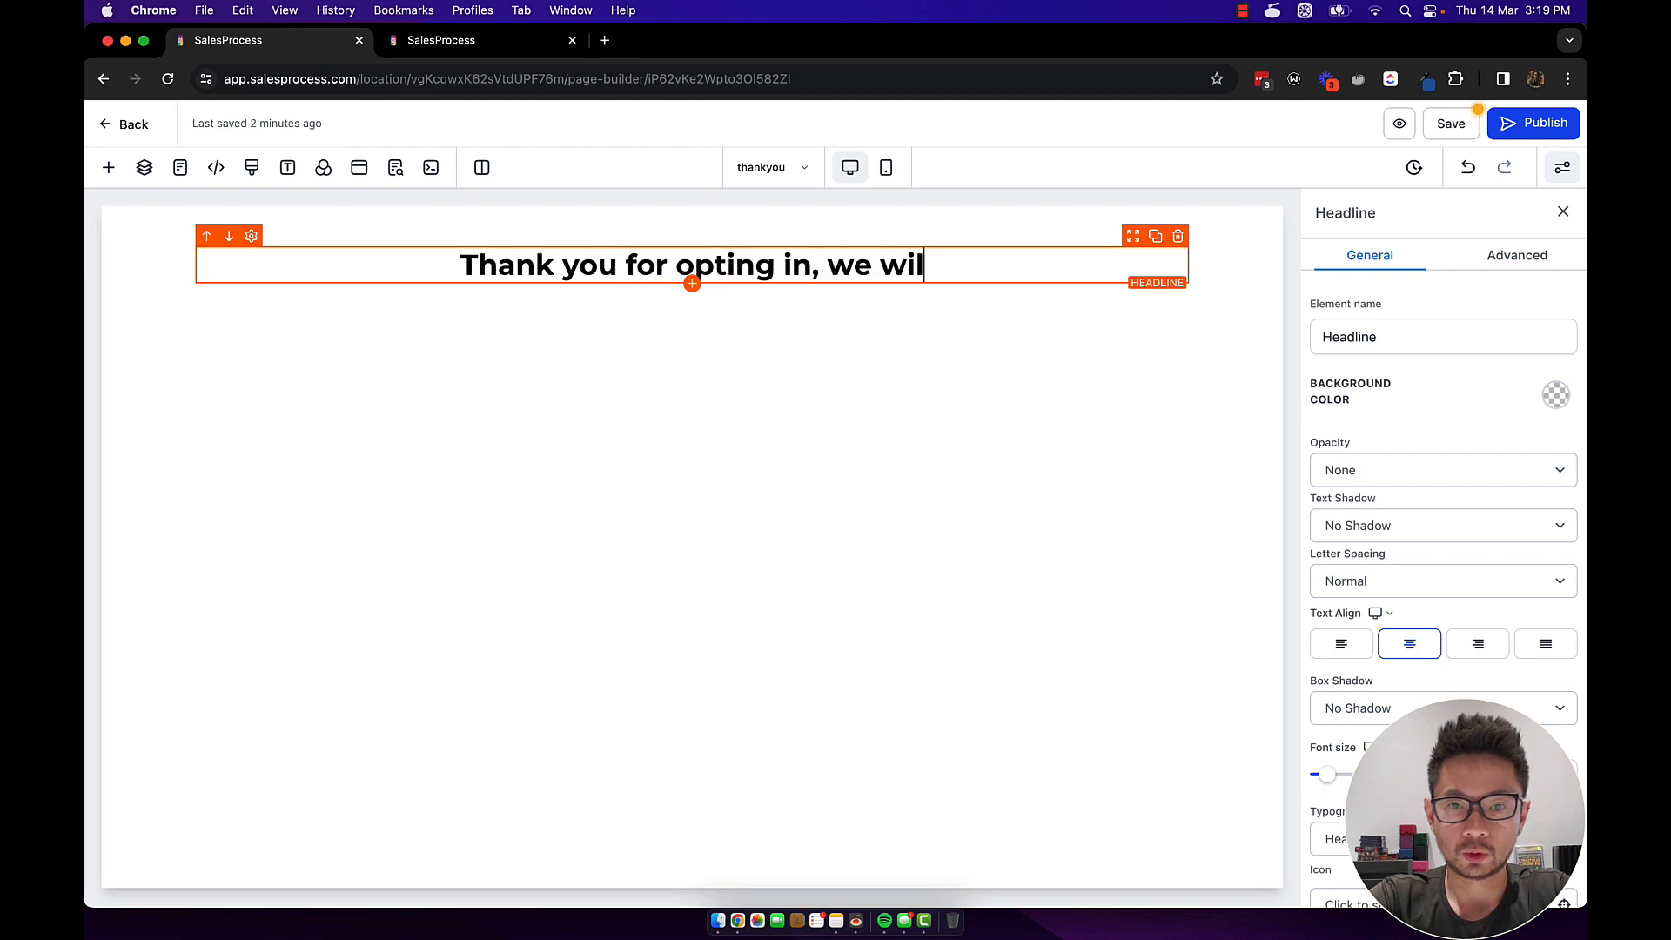
text(l get in touch with you!)
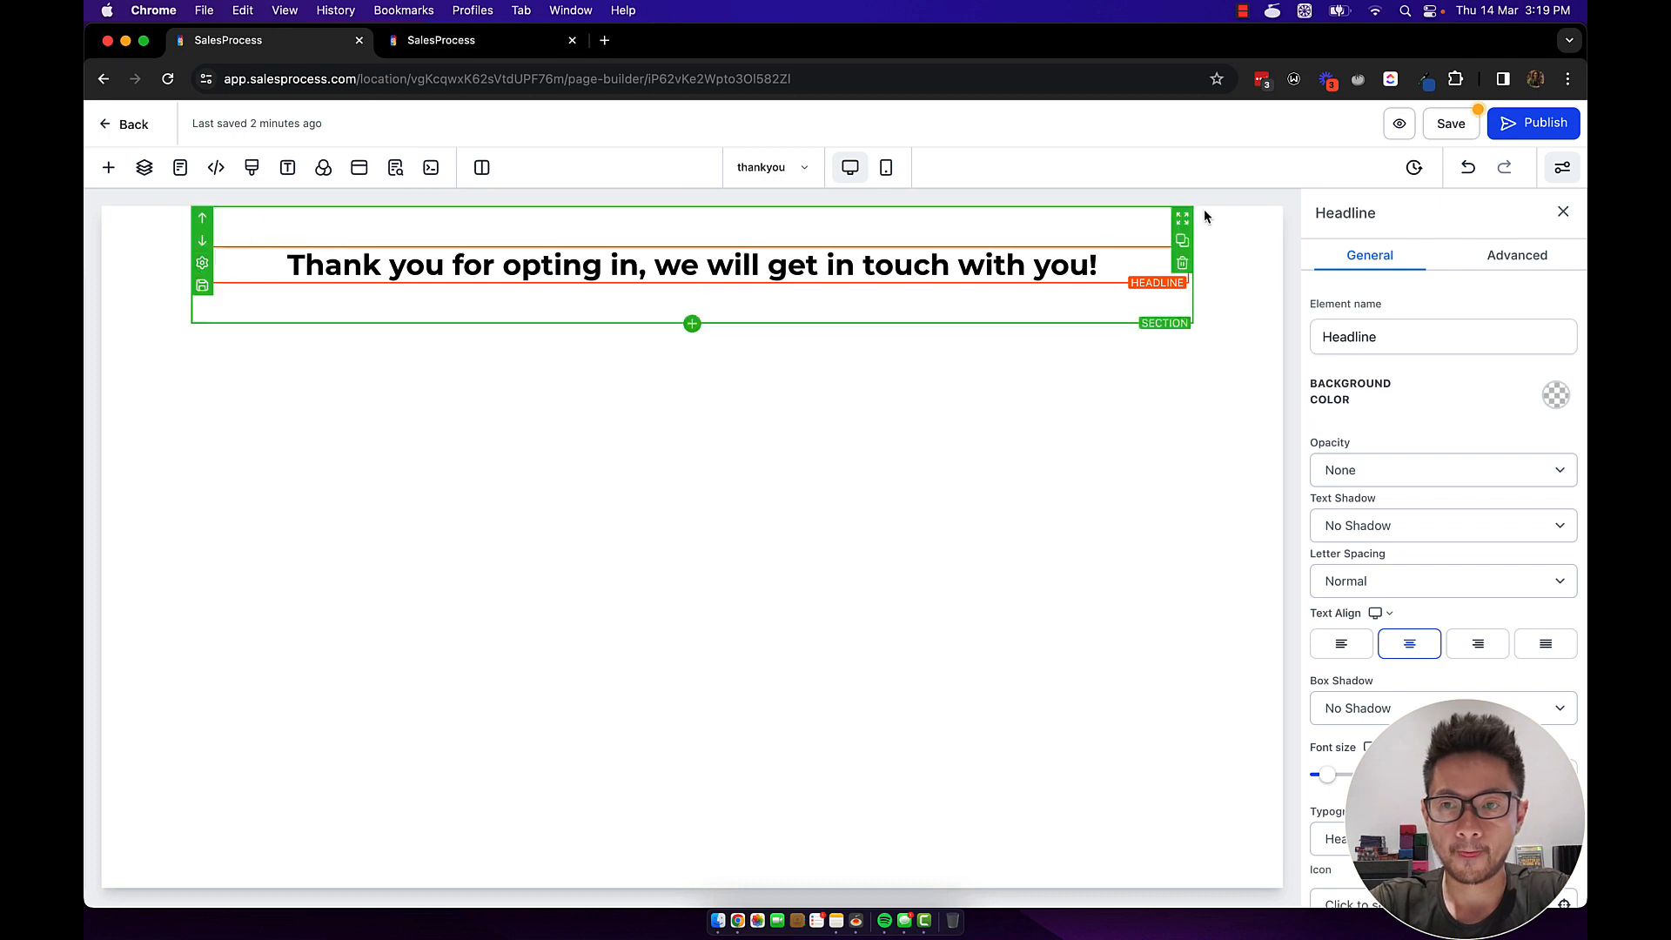
click(1454, 128)
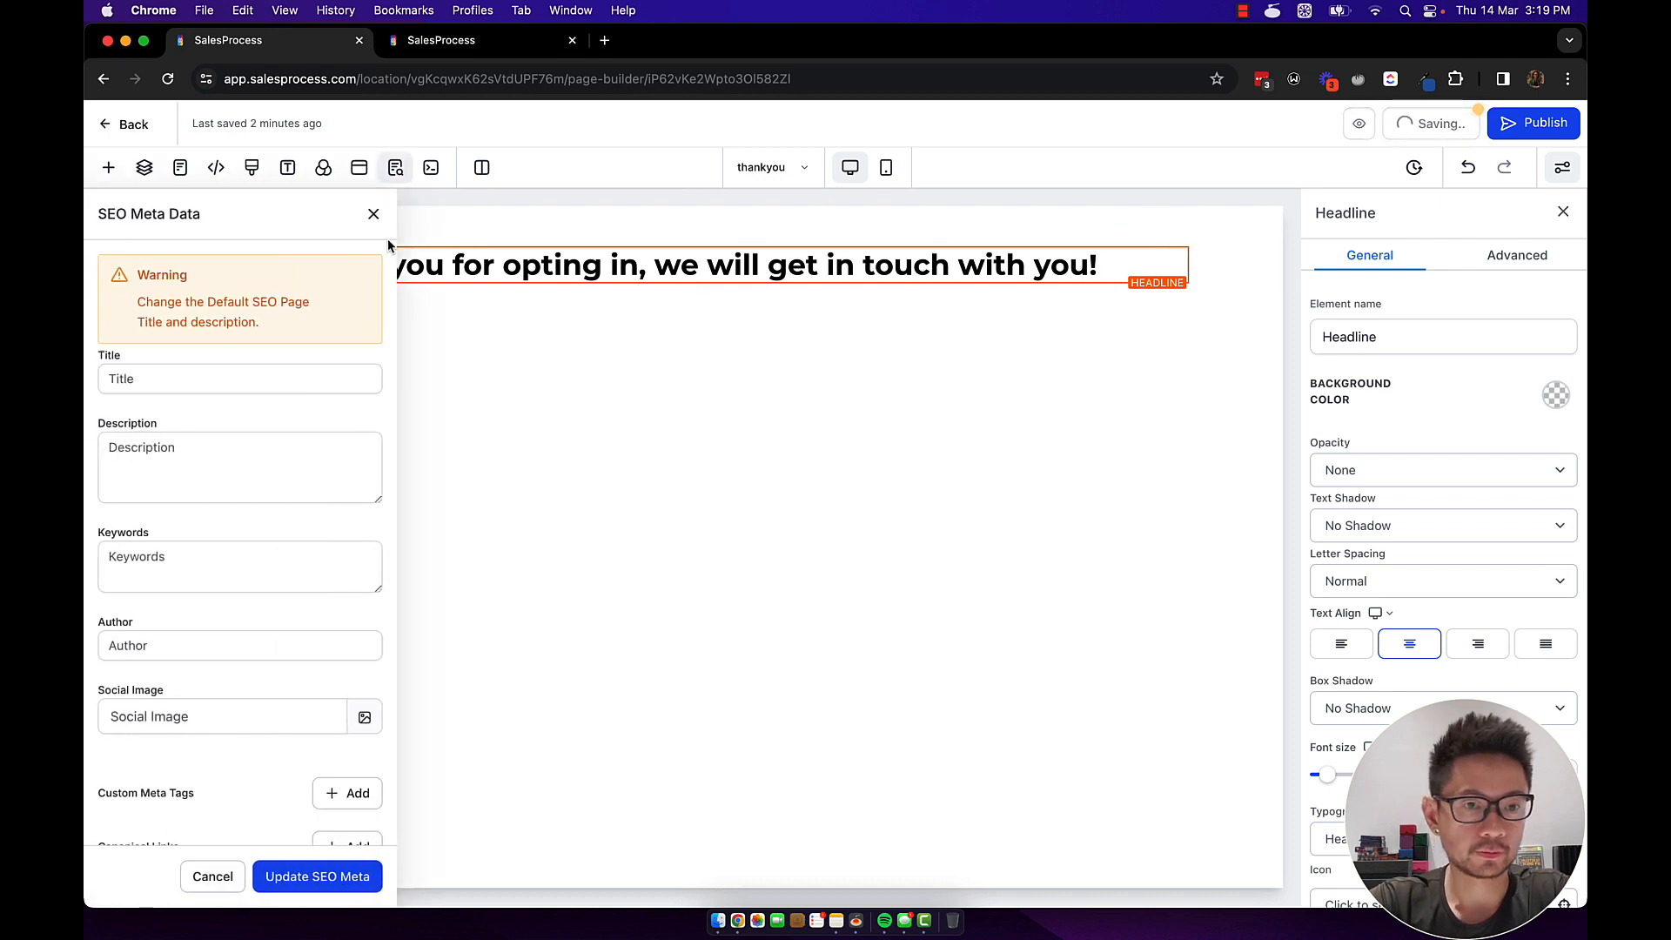
click(109, 124)
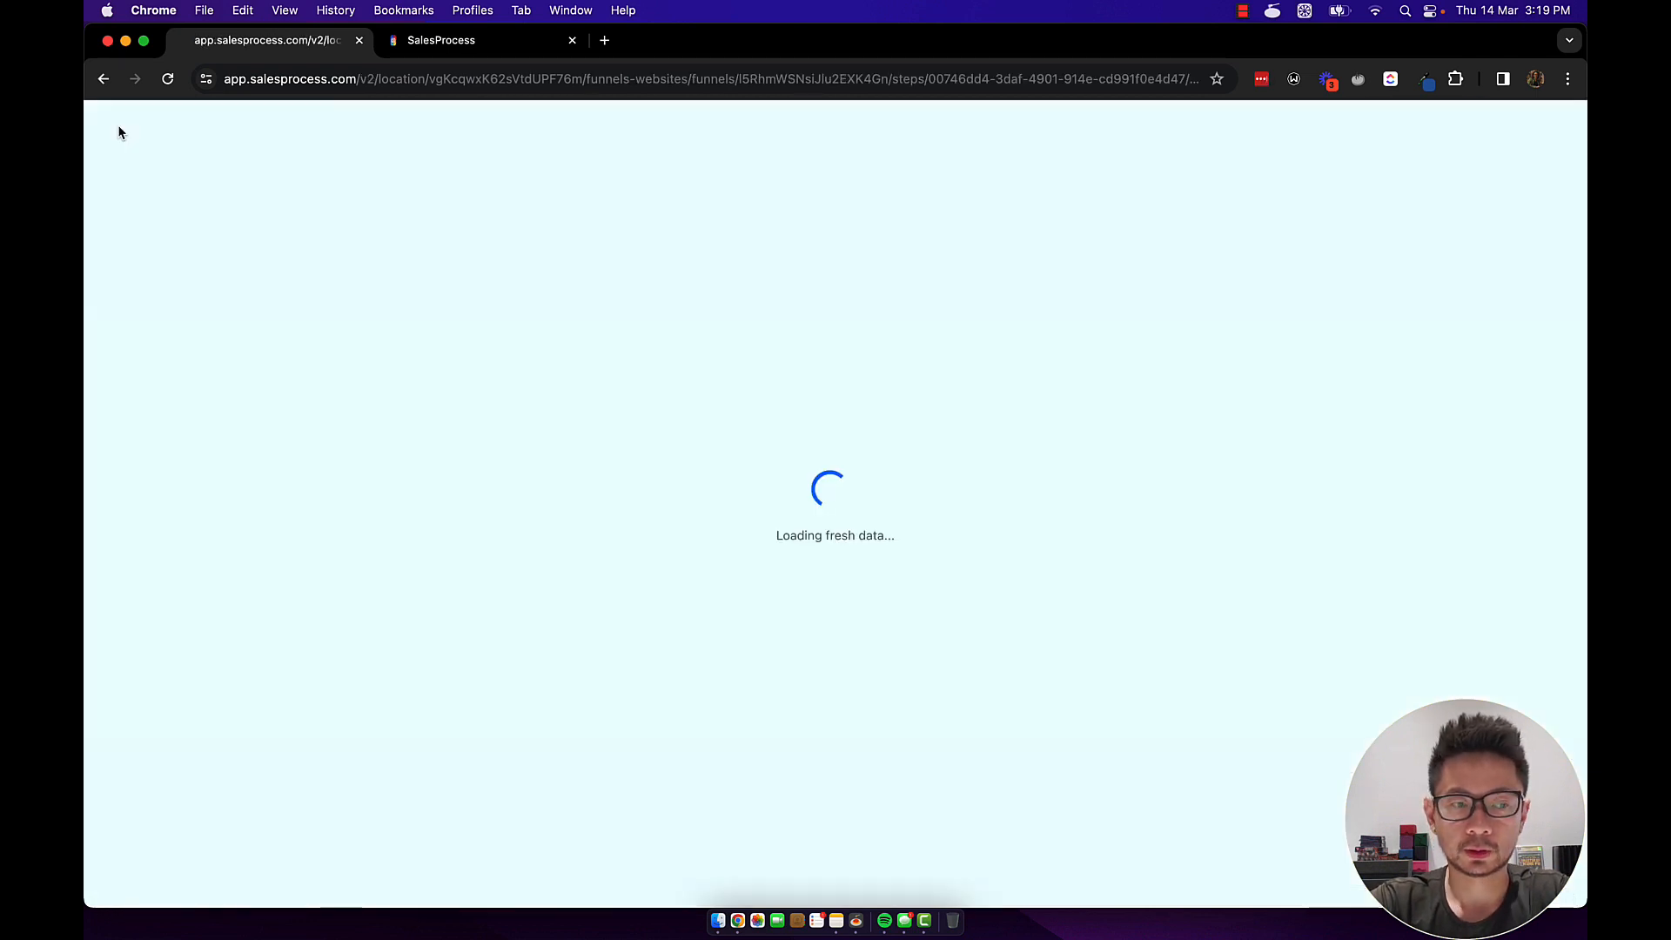
Select the home step and preview its page in a new tab.
click(453, 391)
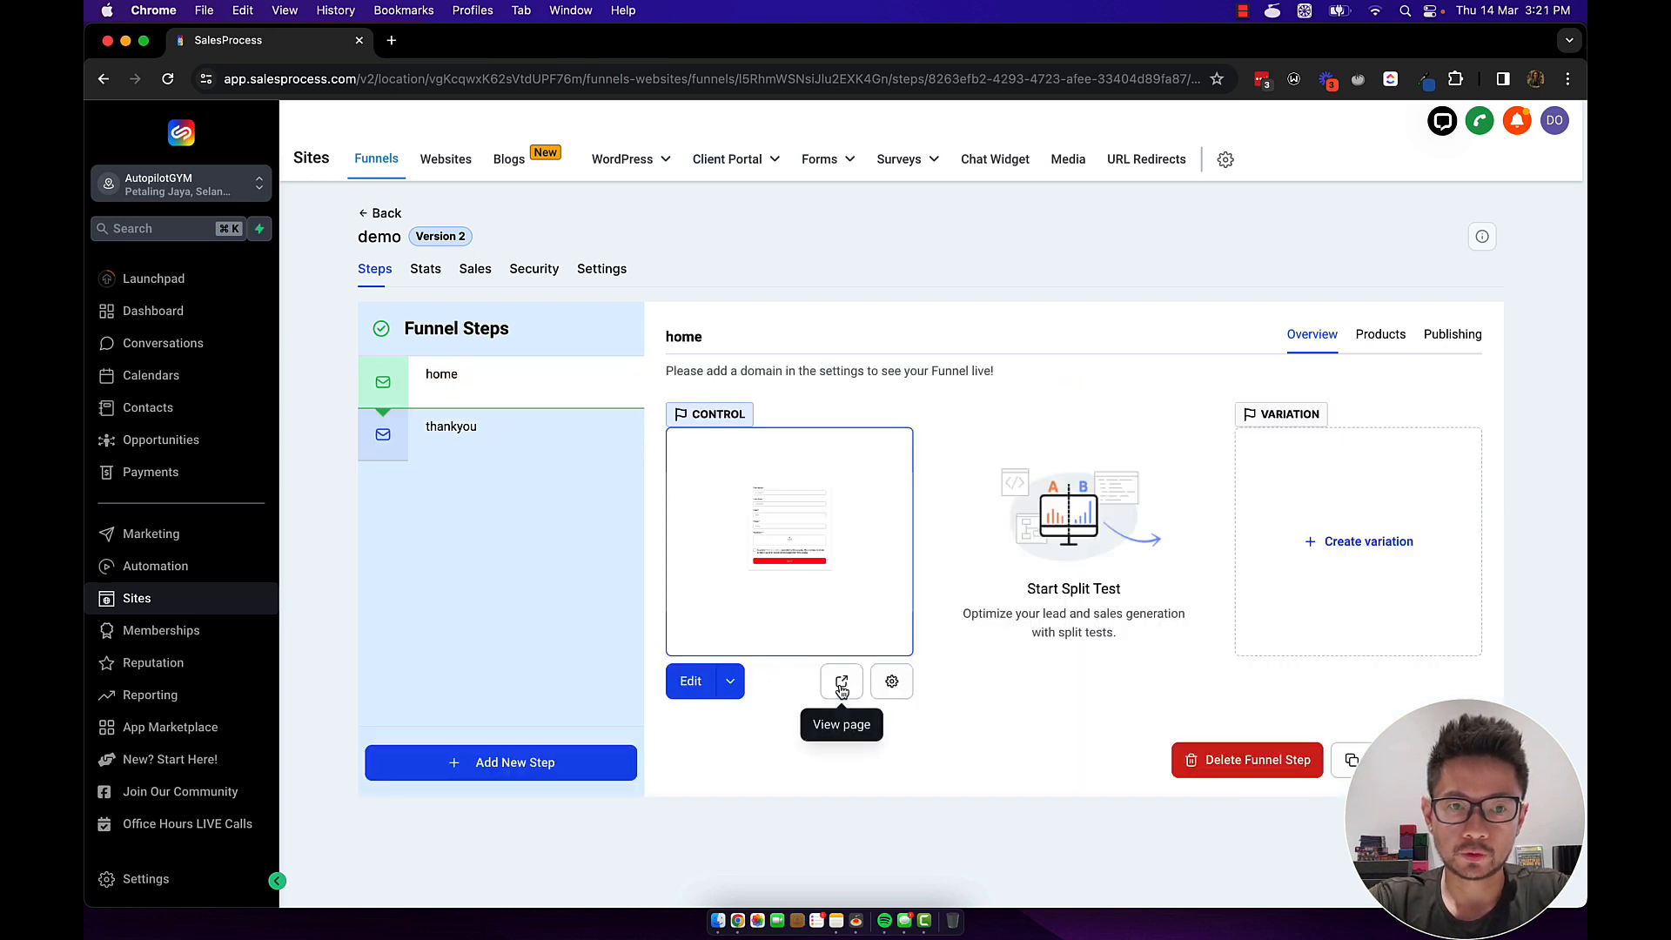
click(842, 684)
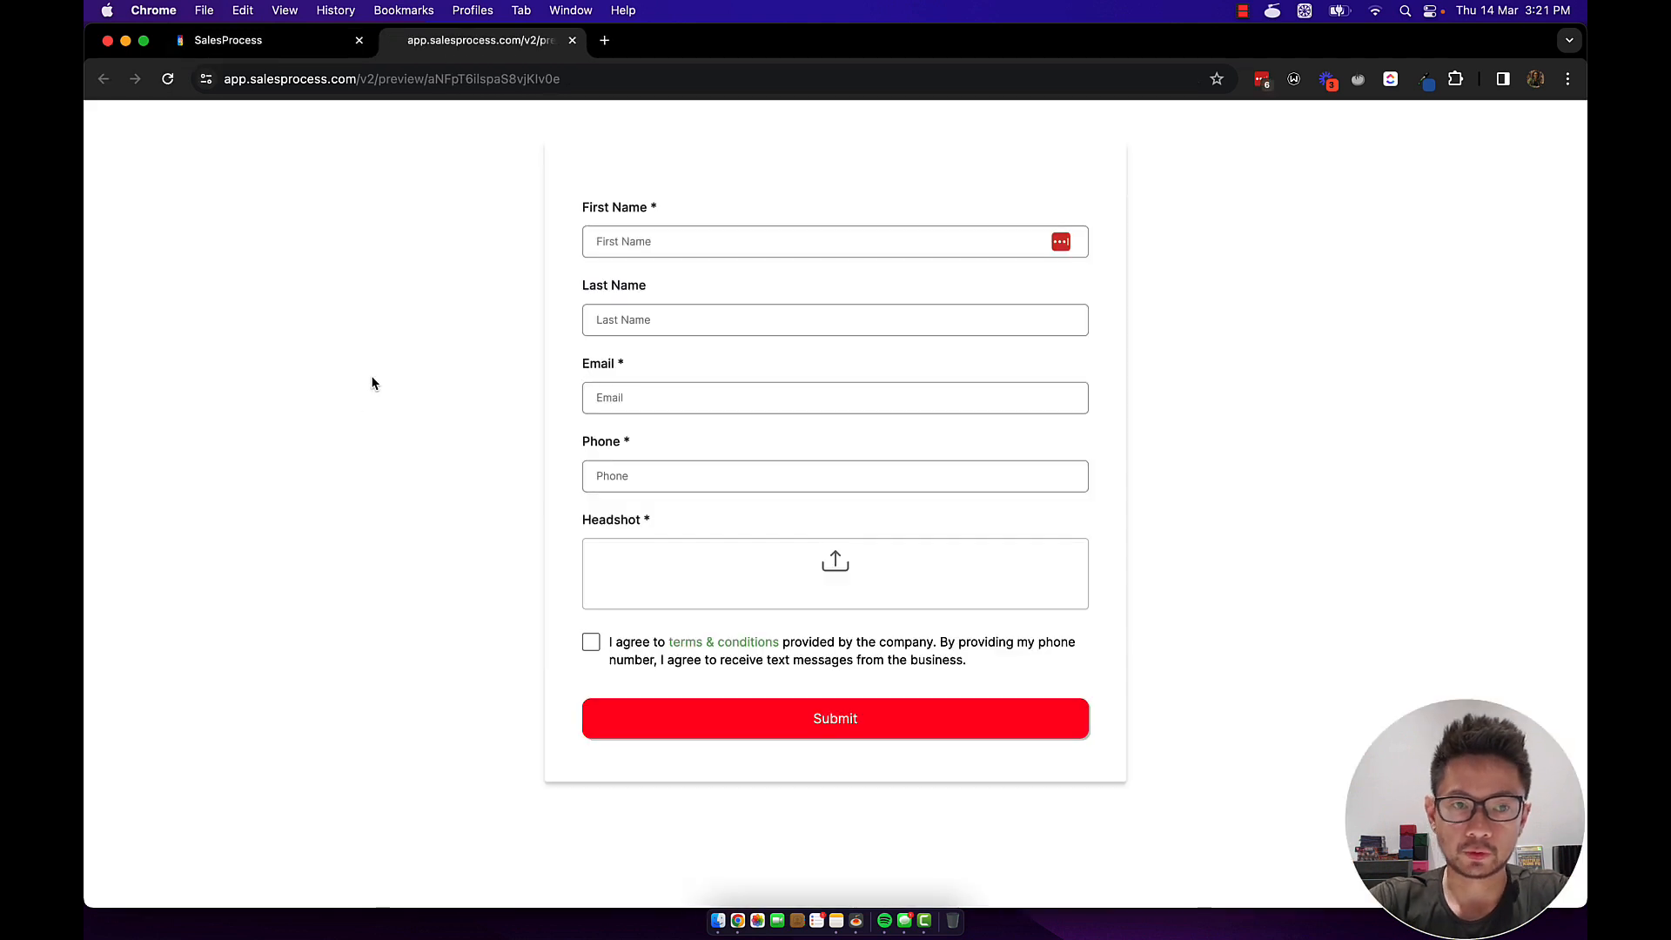
Fill the preview form with test name, email and phone, upload EPIC-Homes-Logo.png, and accept the terms.
text(testing)
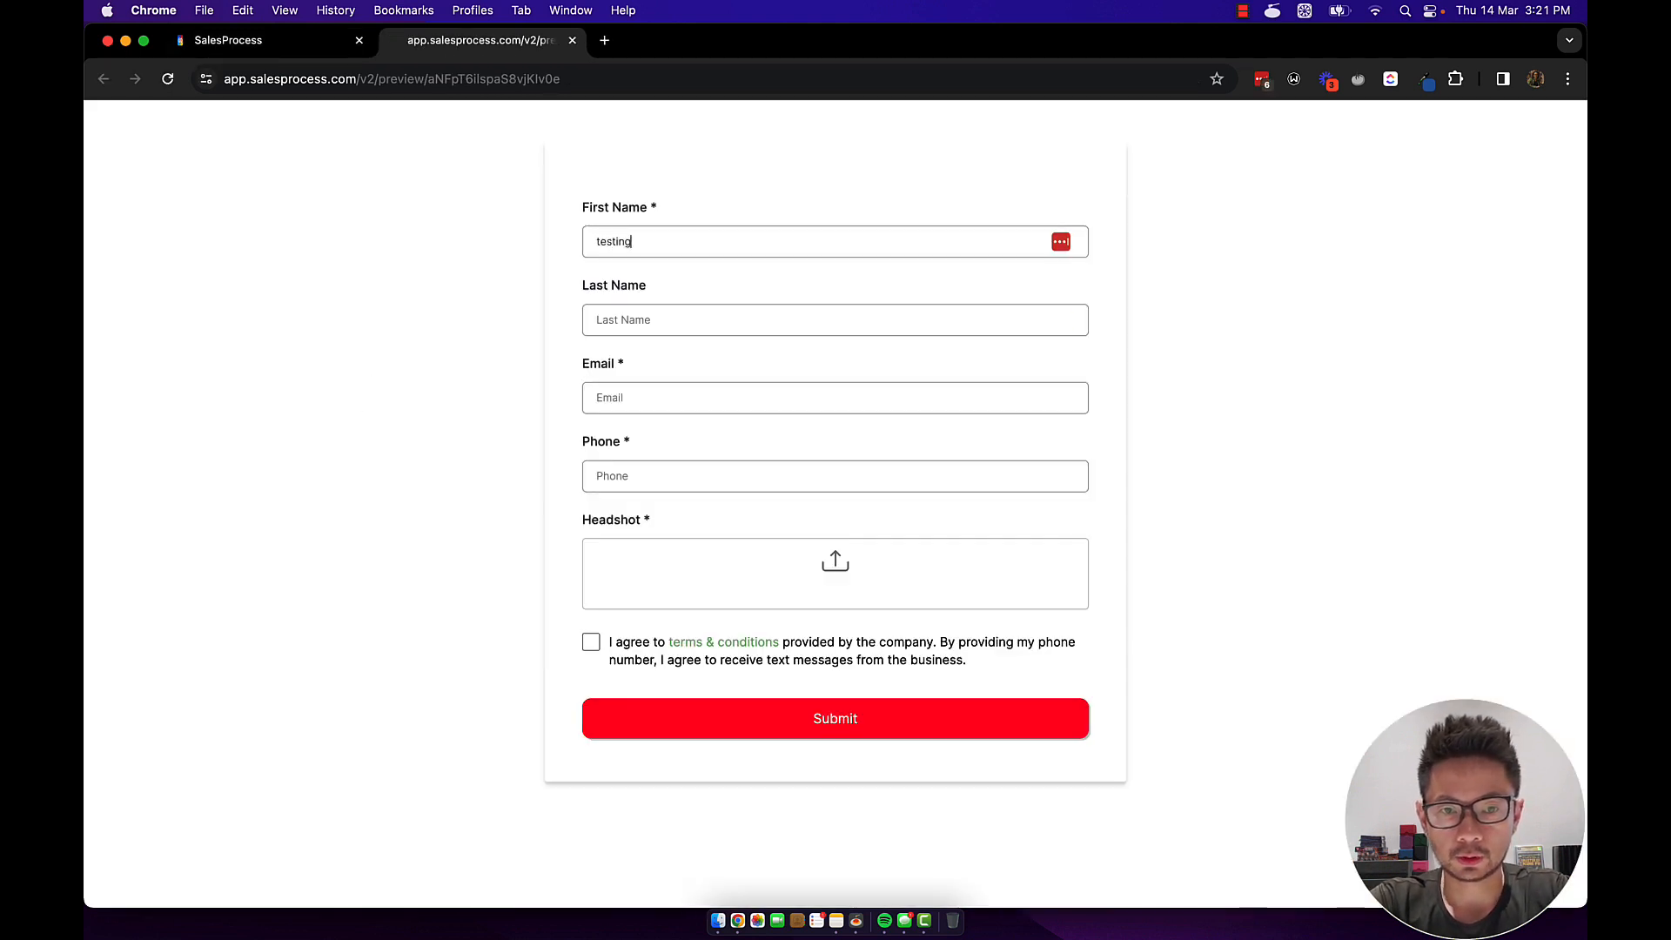
key(Tab)
text(testing)
key(Tab)
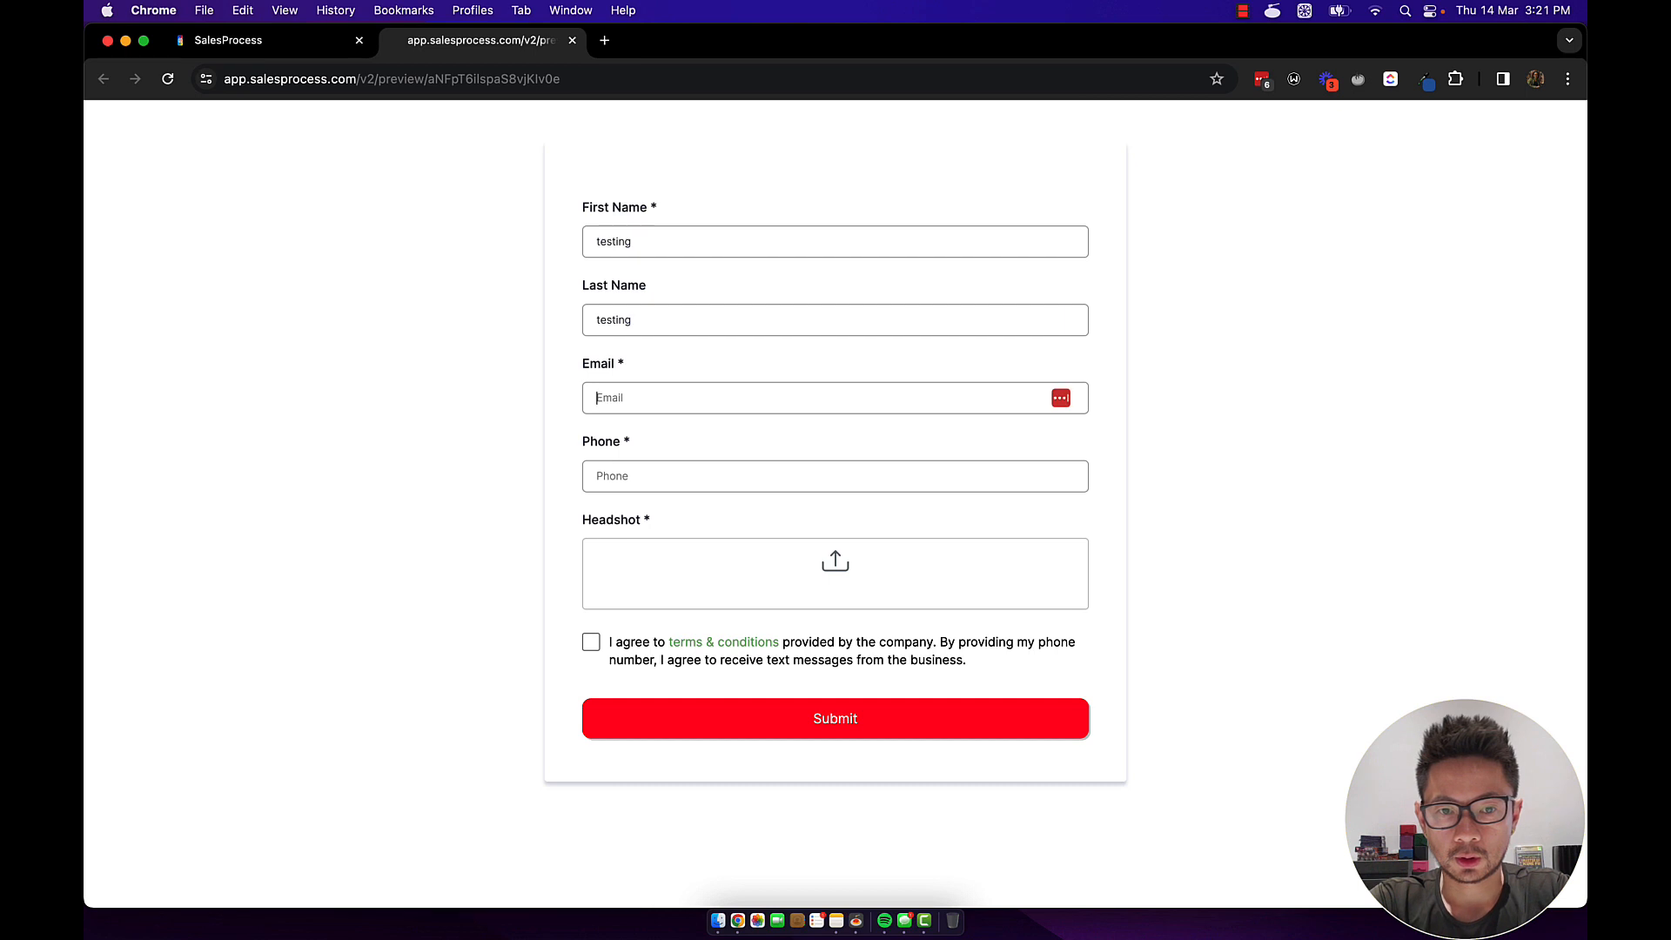
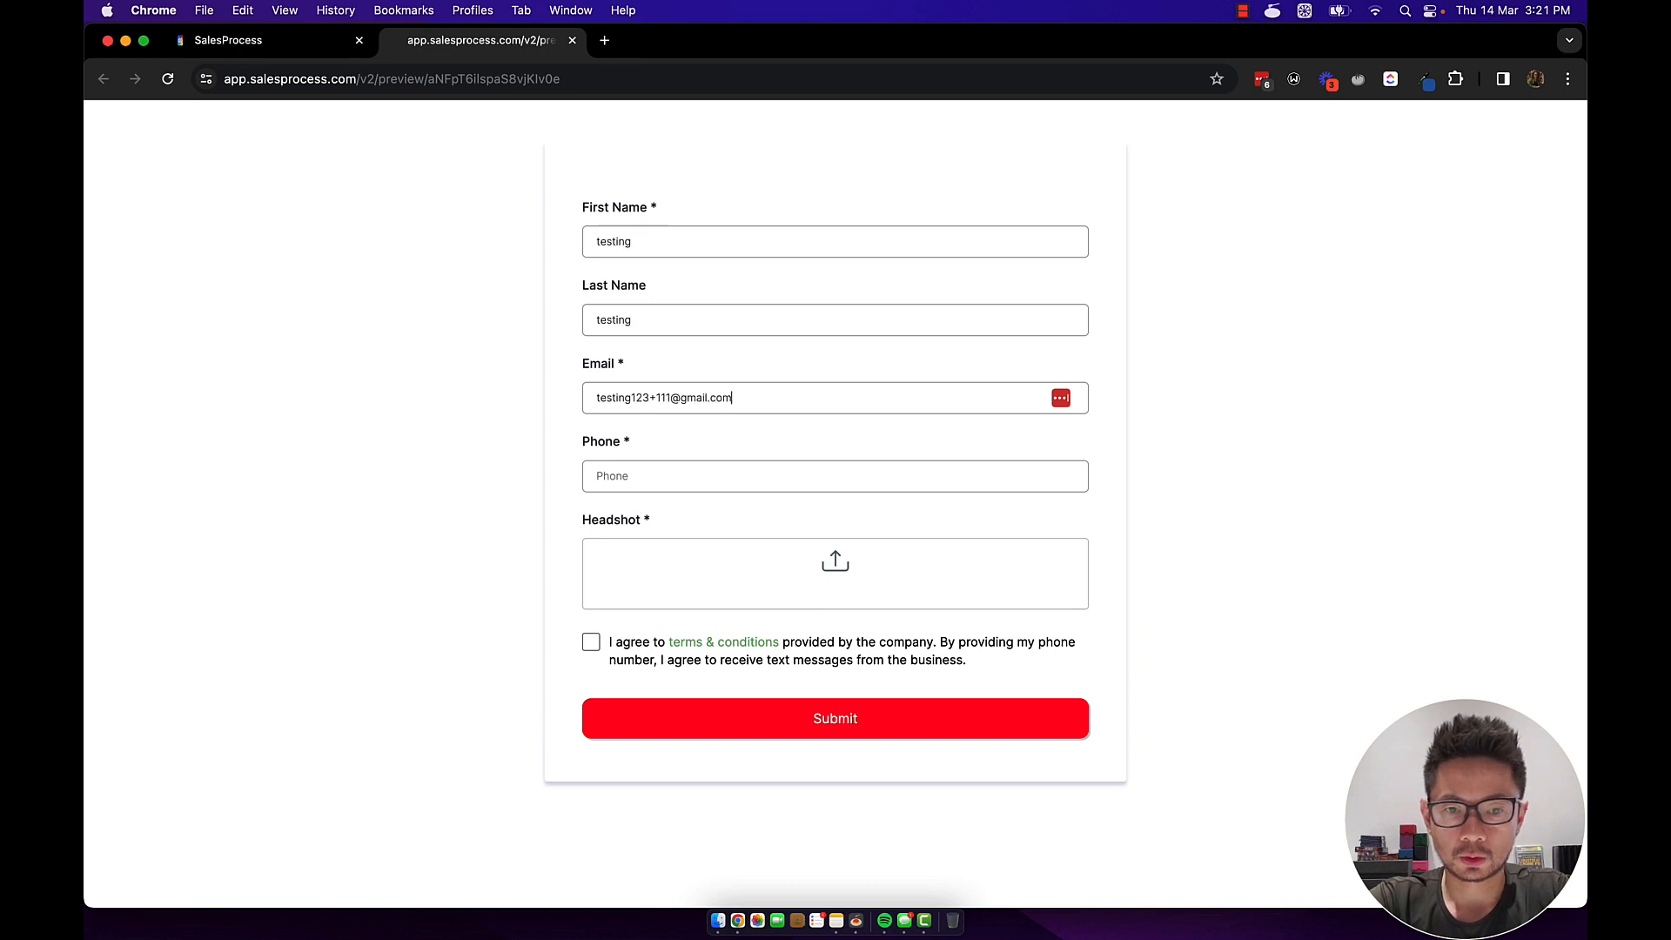
key(Tab)
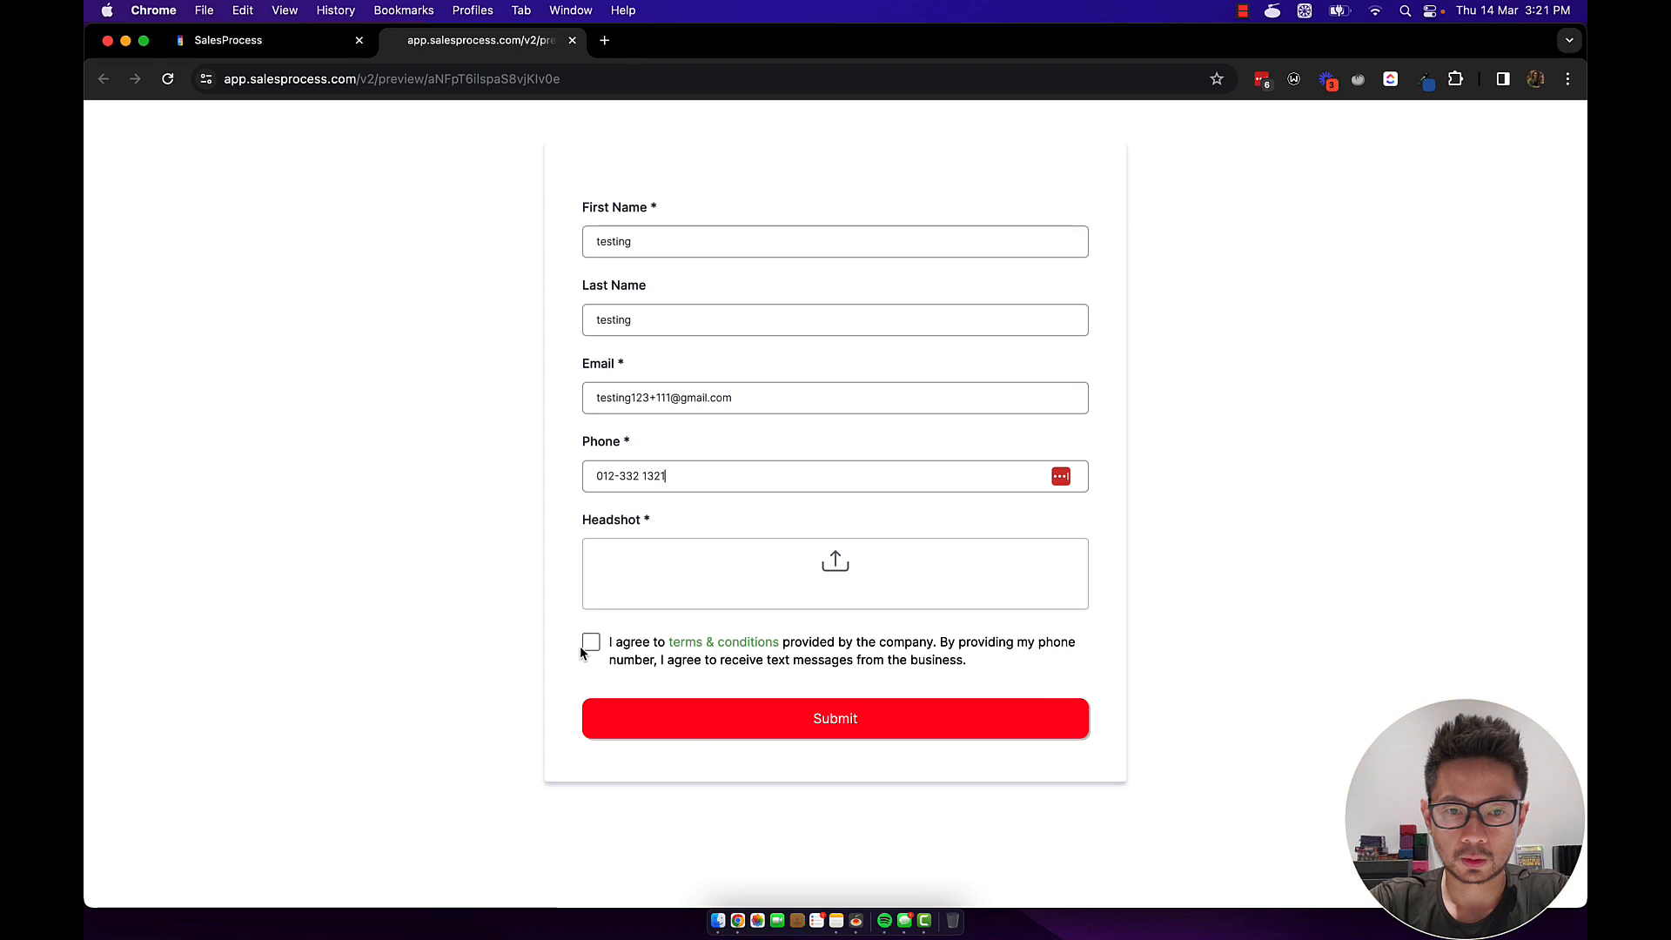
click(806, 574)
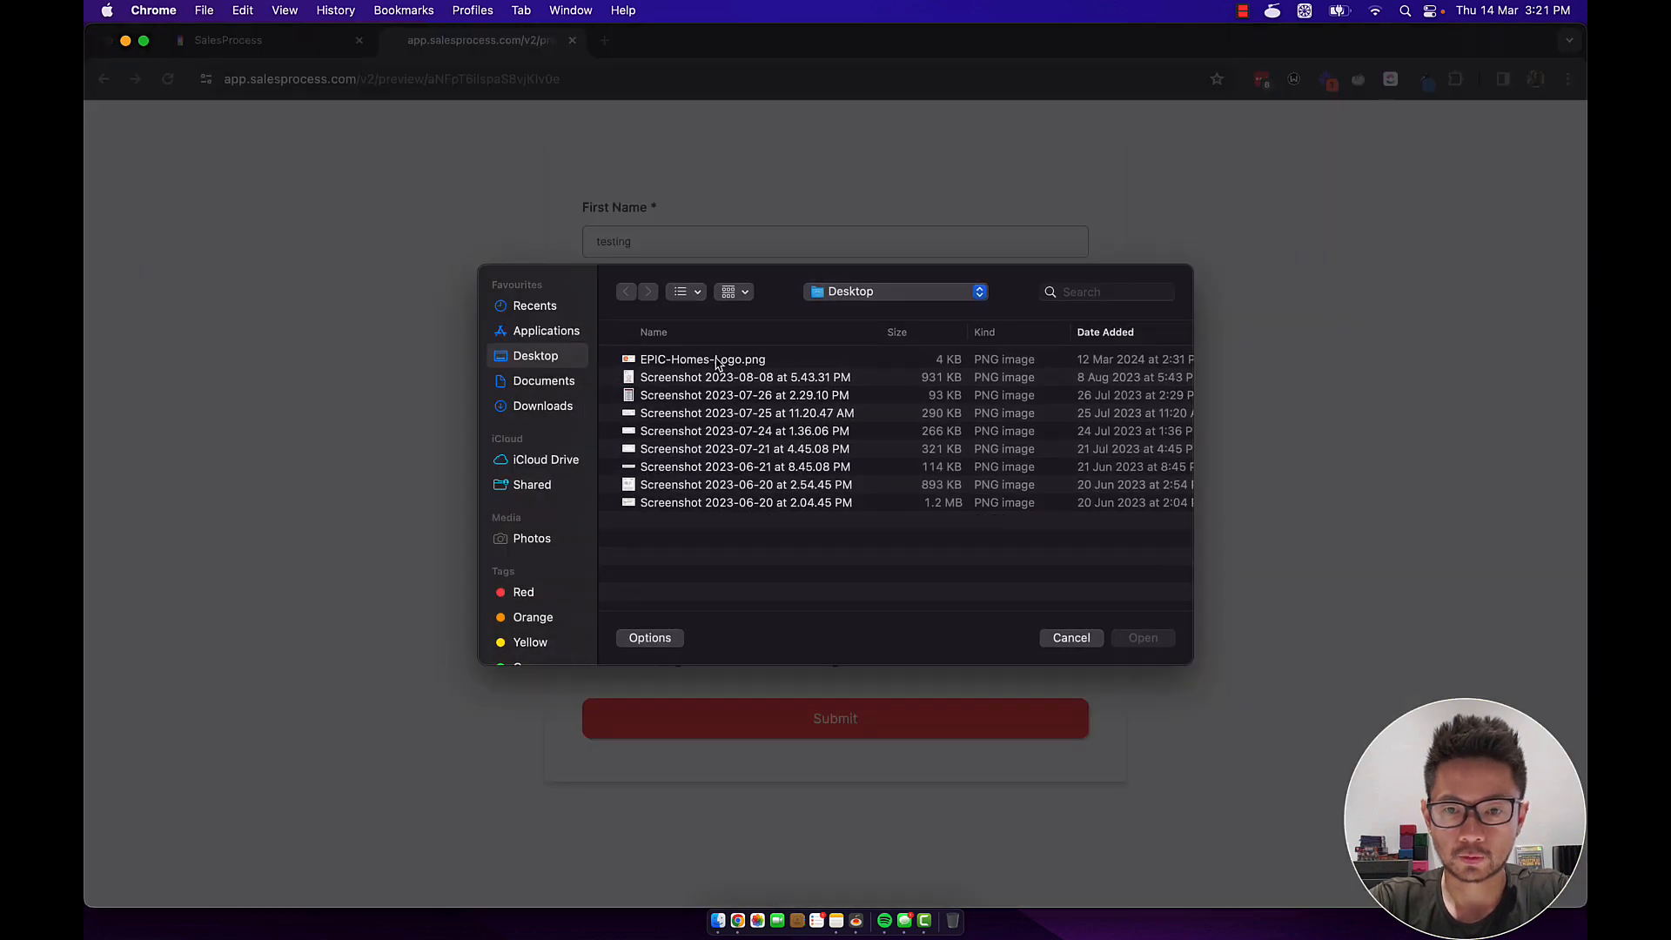
double_click(717, 360)
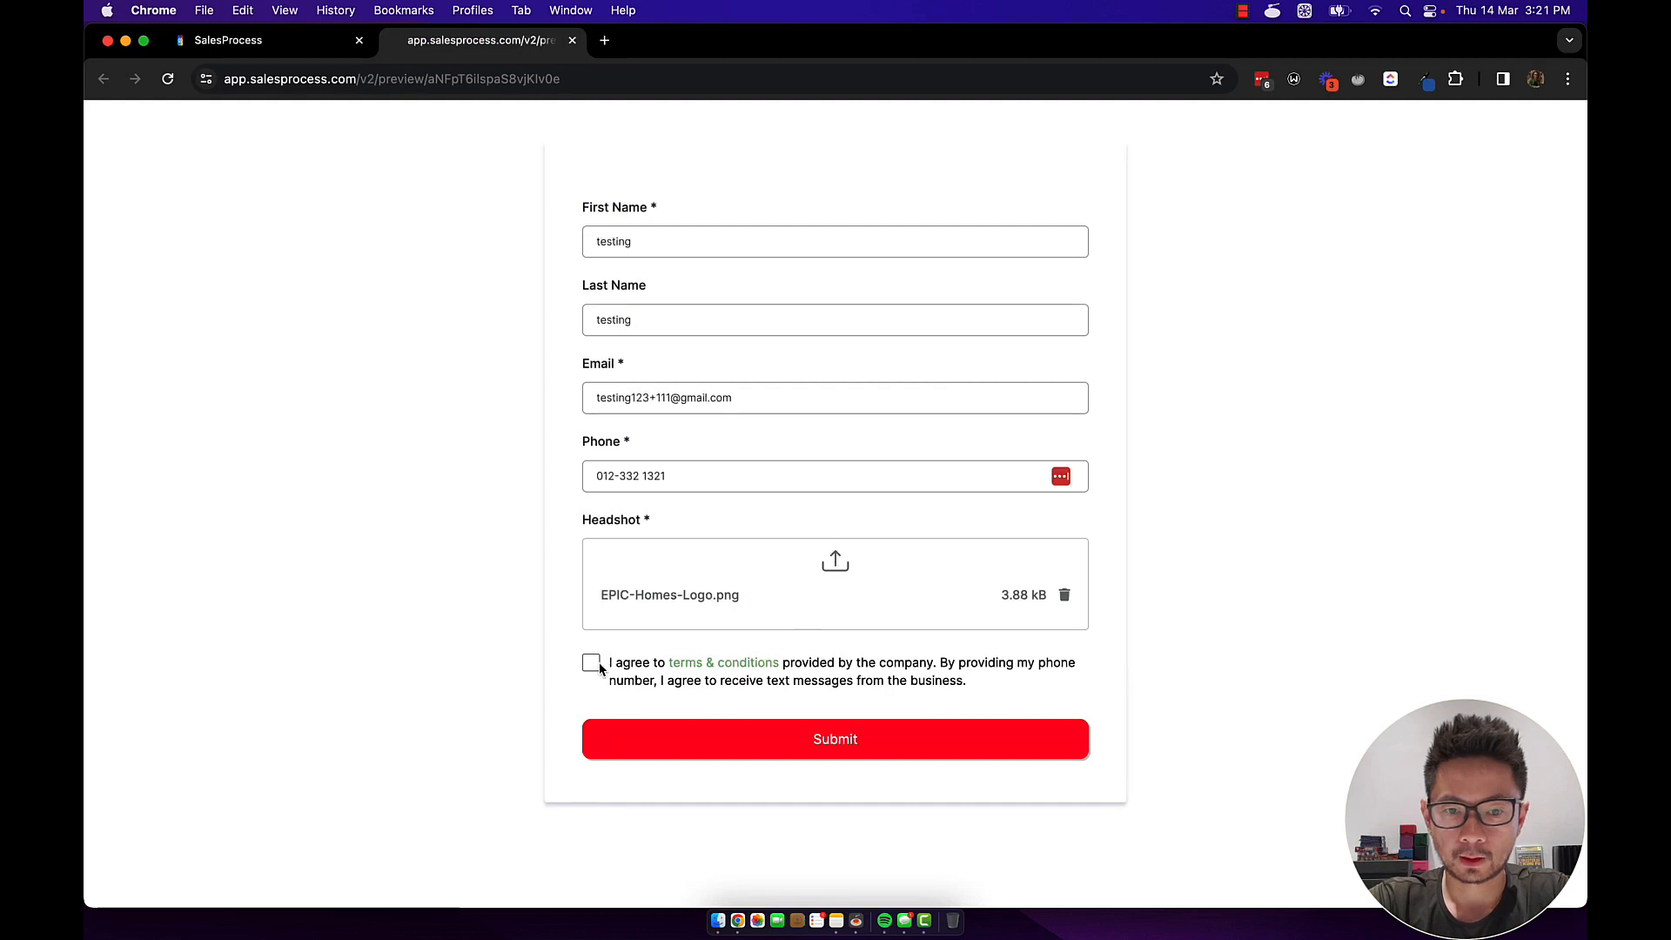
click(591, 665)
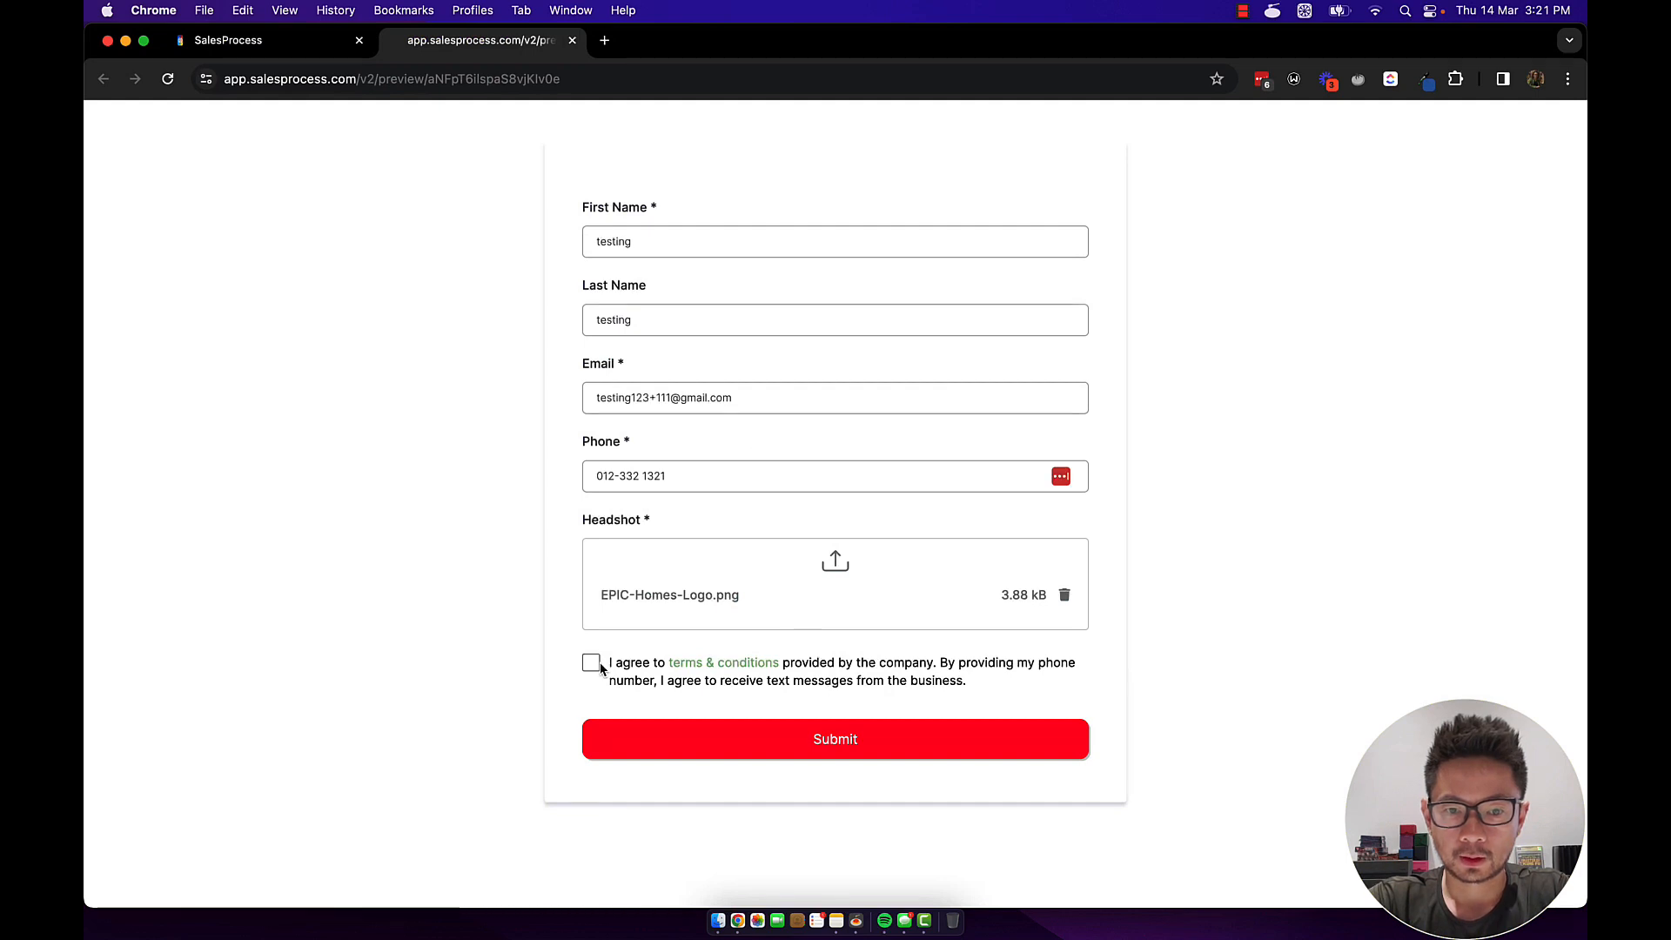
Submit the test form, check the thank-you message, and return to the funnel steps.
click(832, 742)
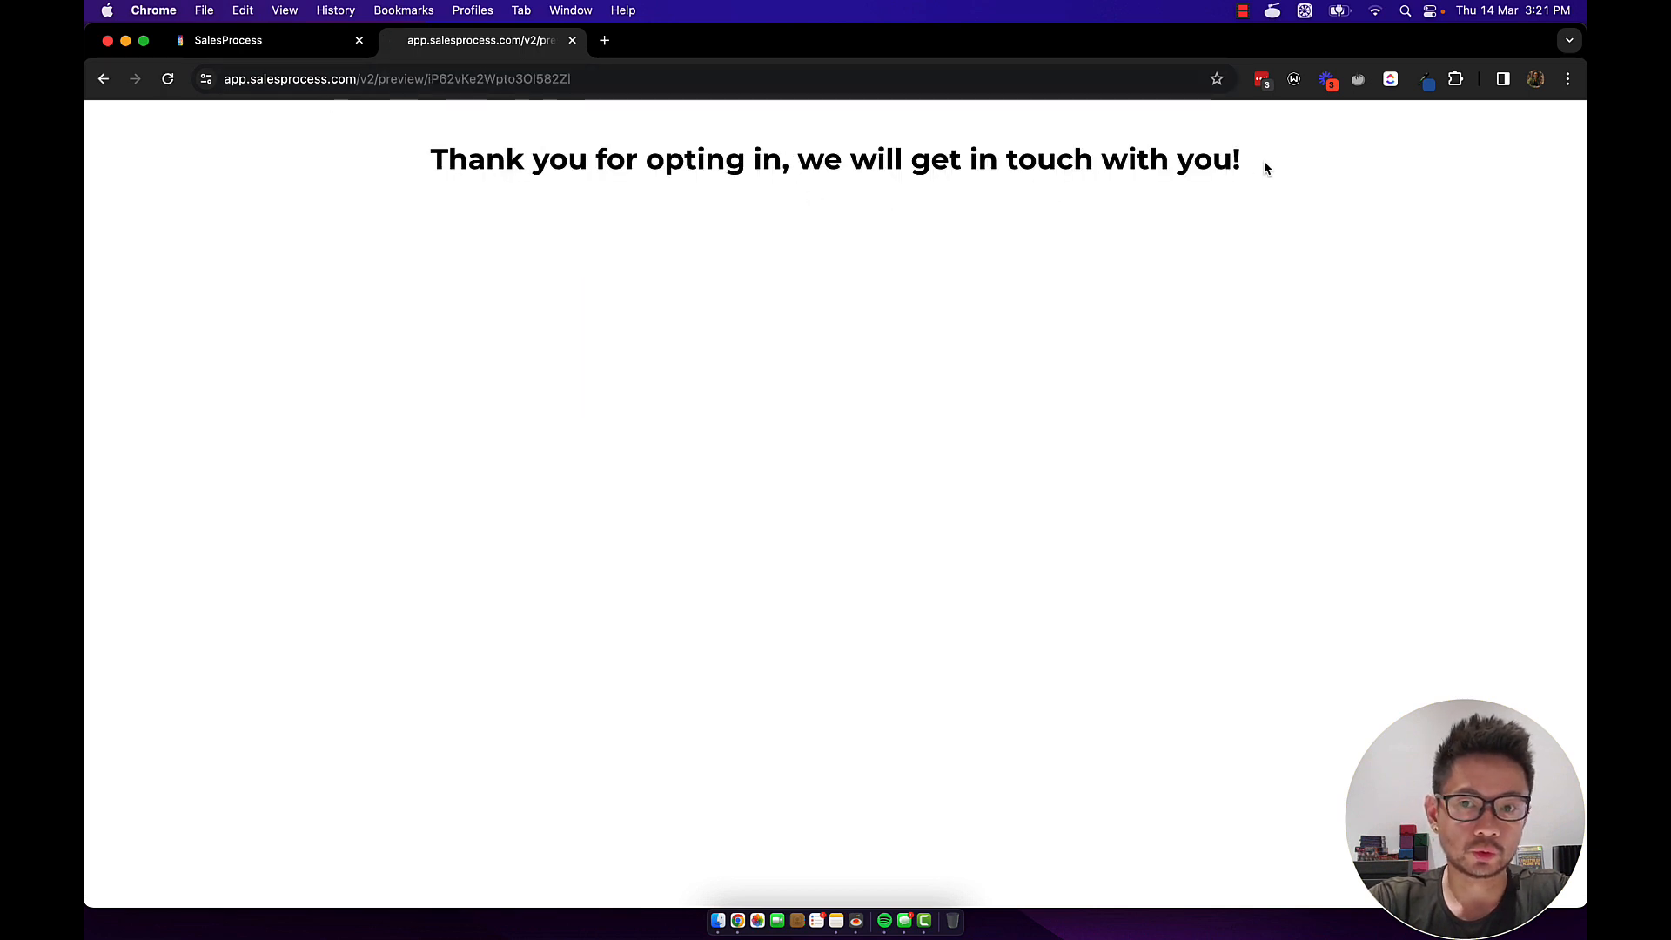
drag(1266, 166, 428, 169)
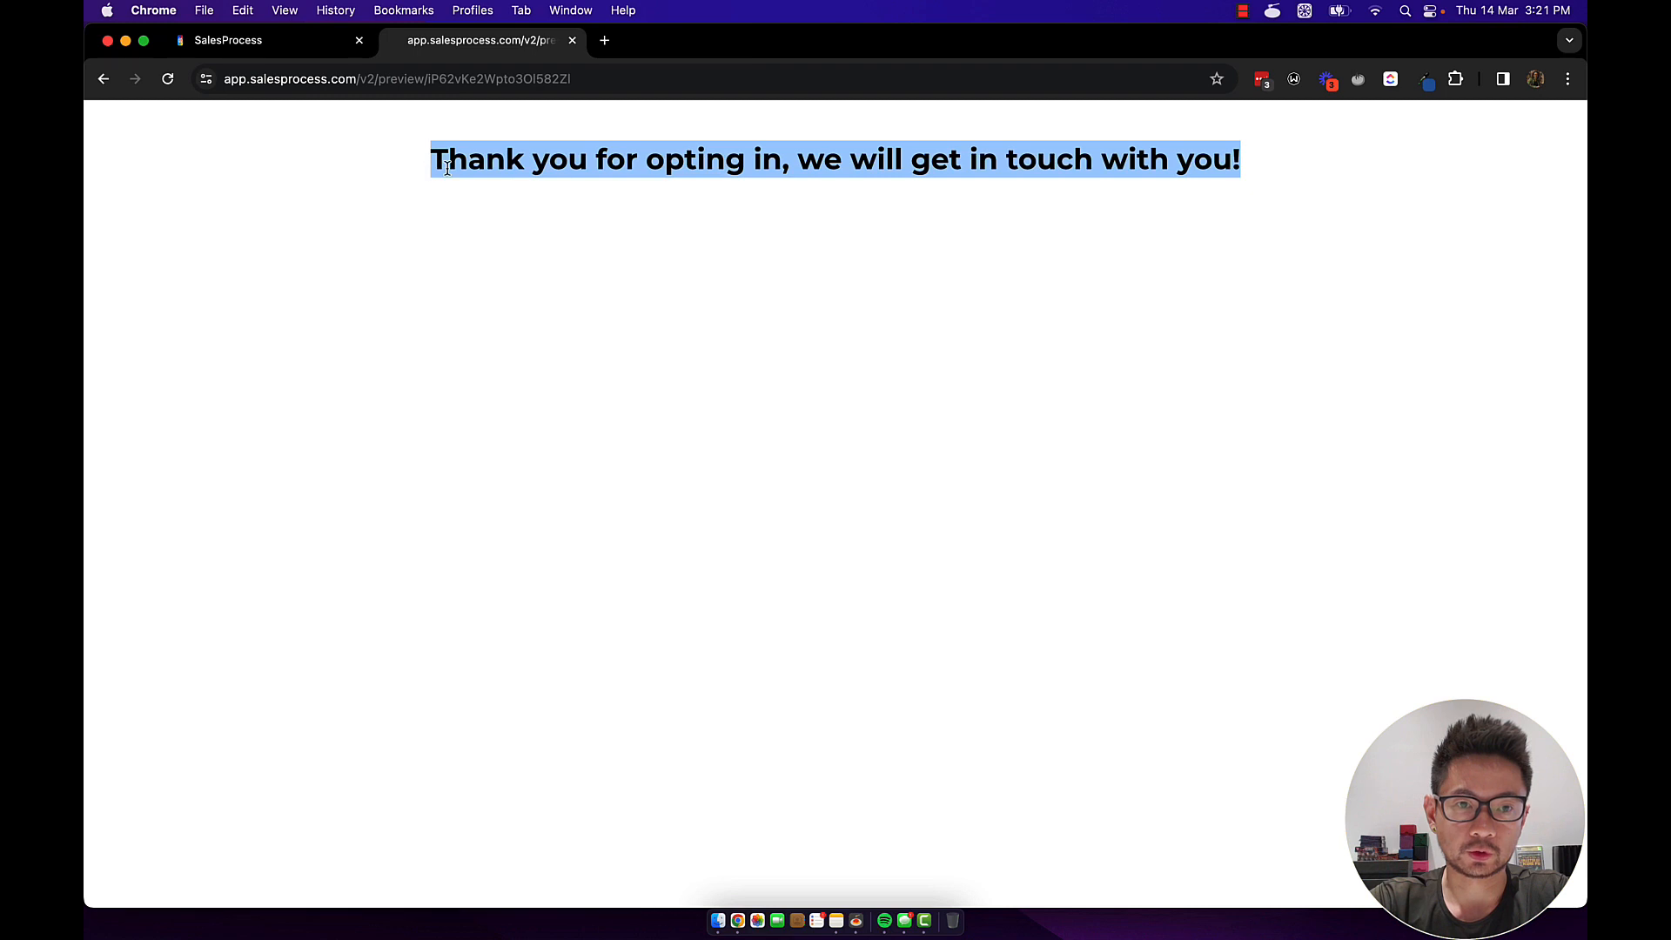
double_click(448, 165)
click(281, 44)
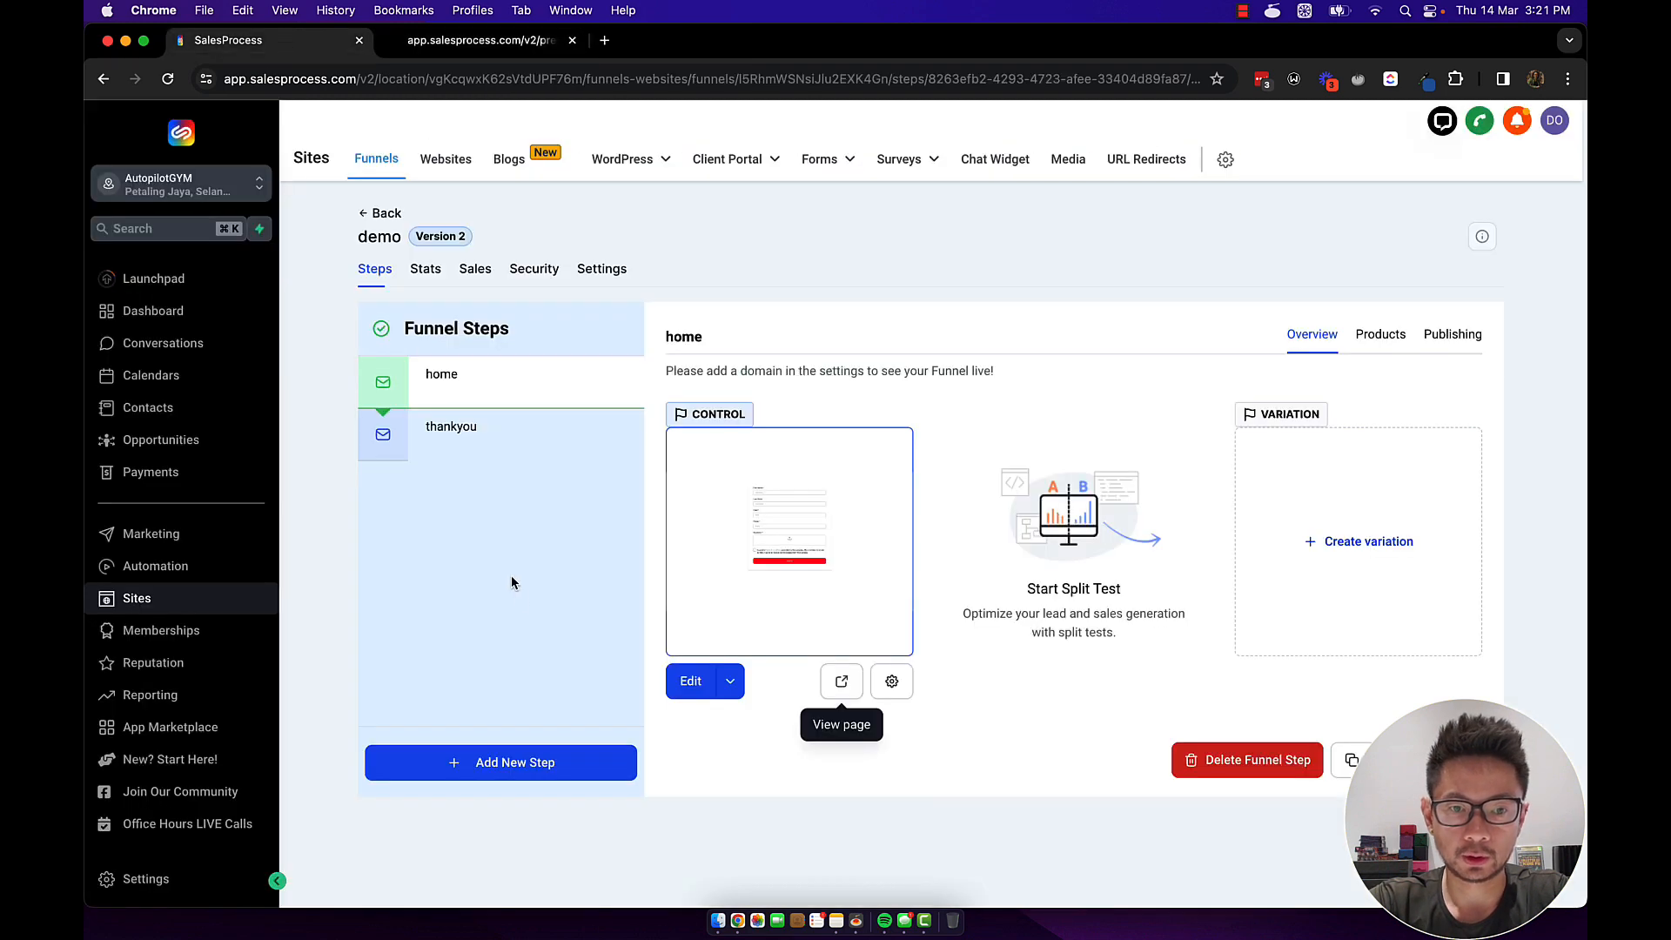
click(692, 683)
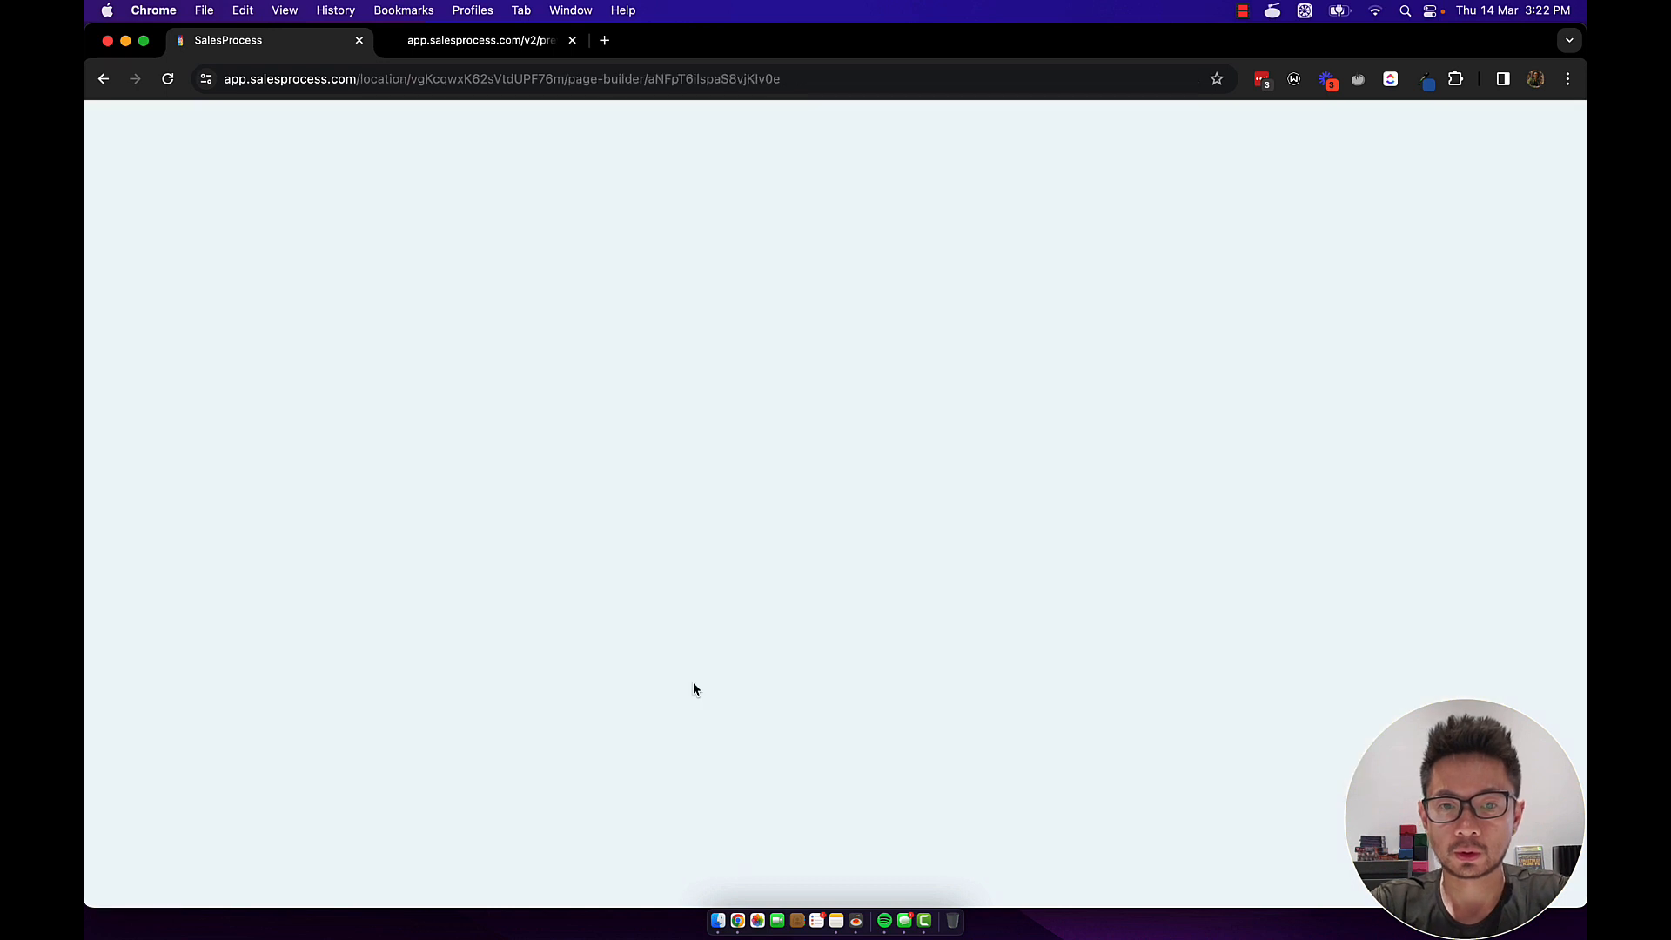
click(833, 784)
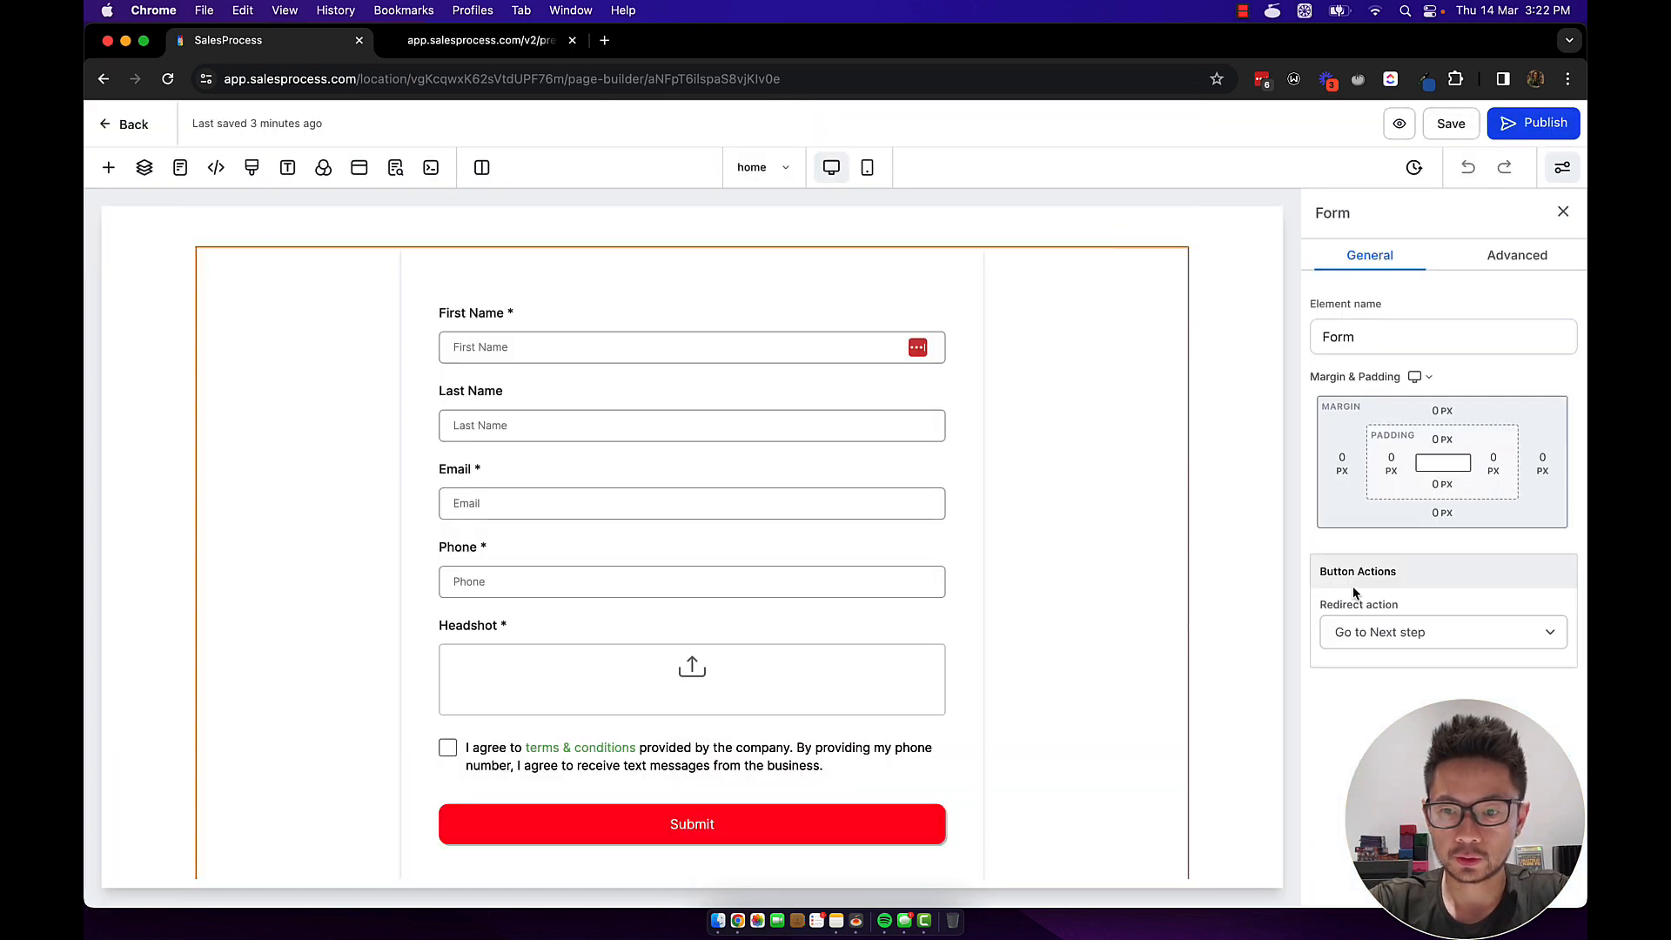
double_click(1334, 655)
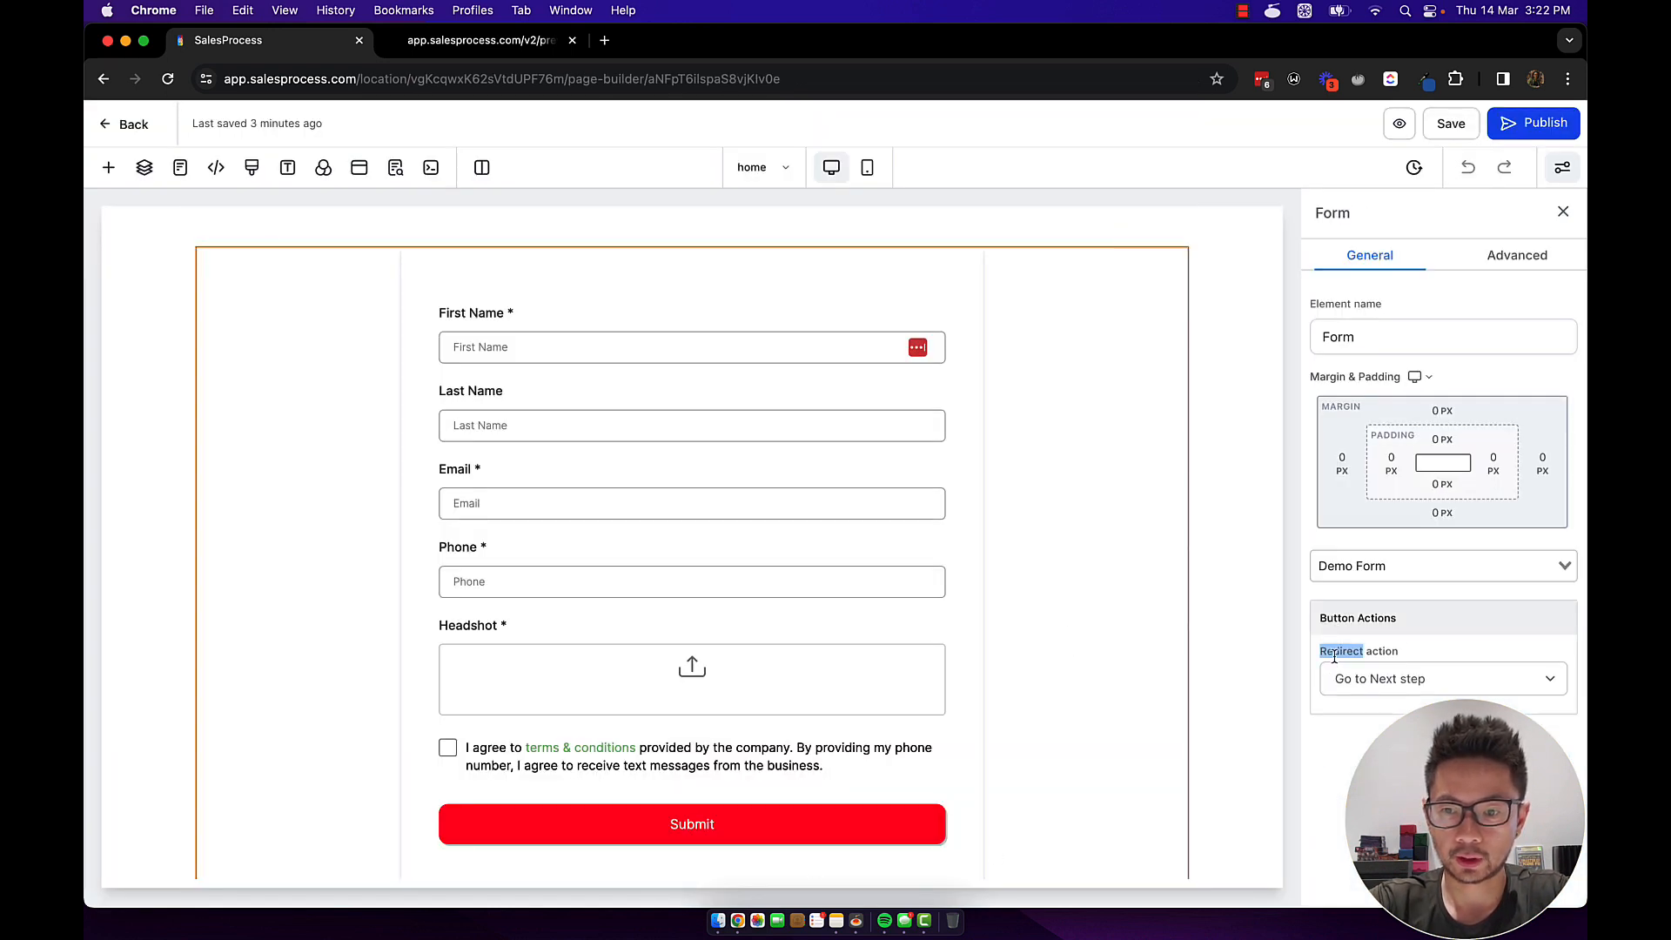
drag(1334, 652, 1398, 645)
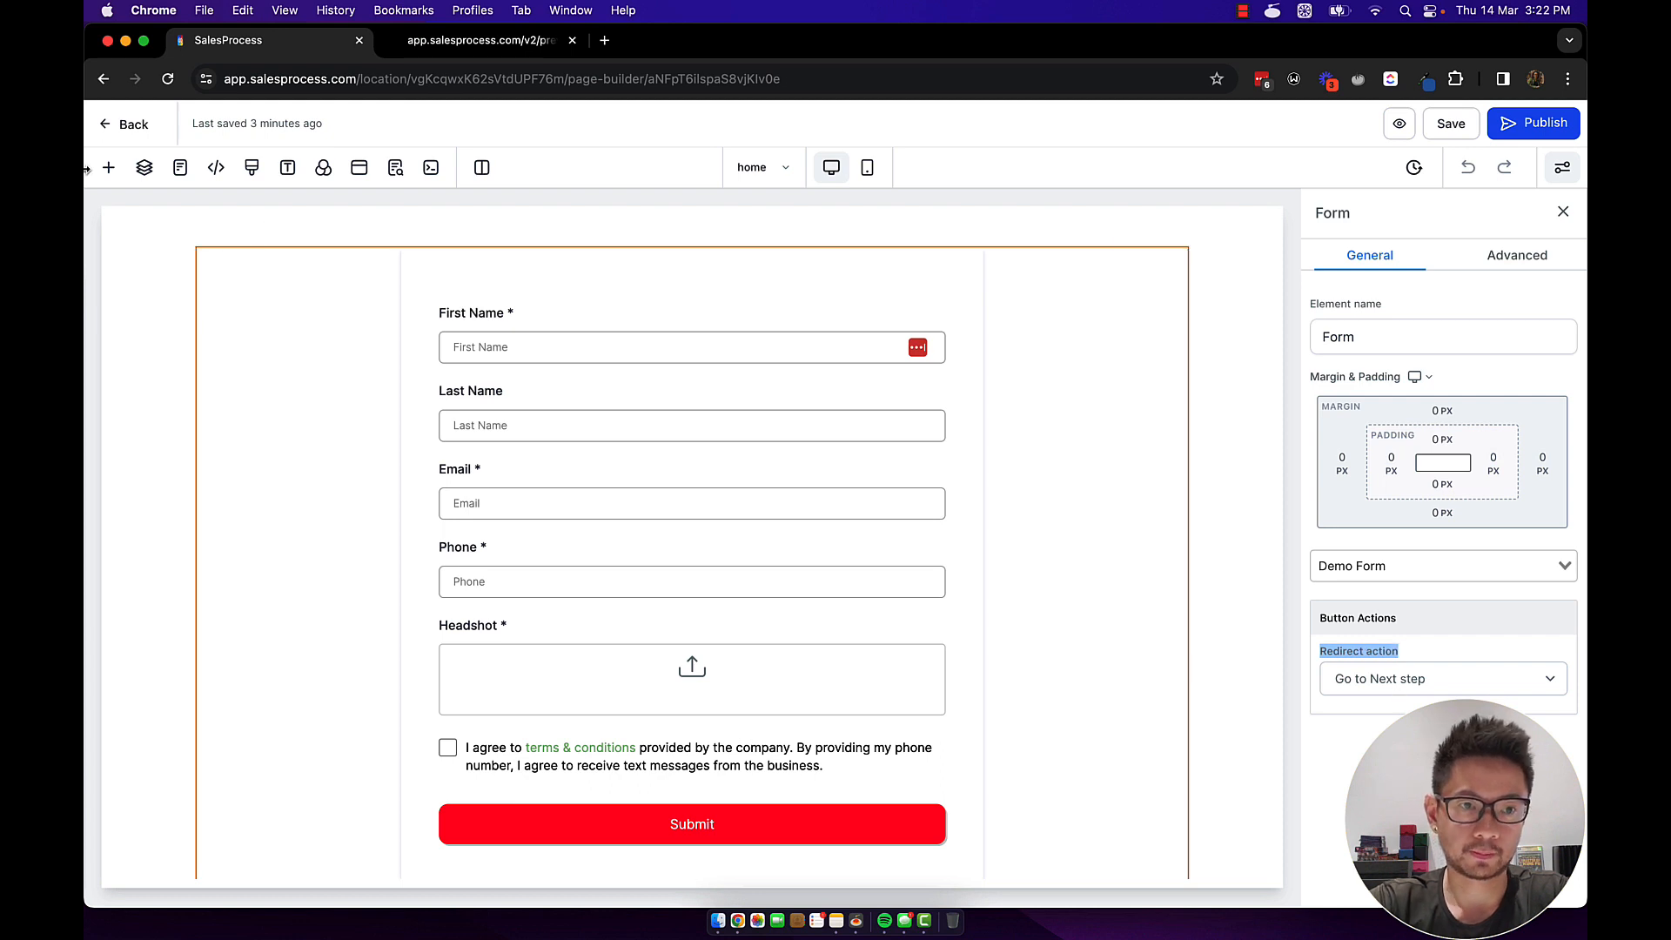
click(102, 131)
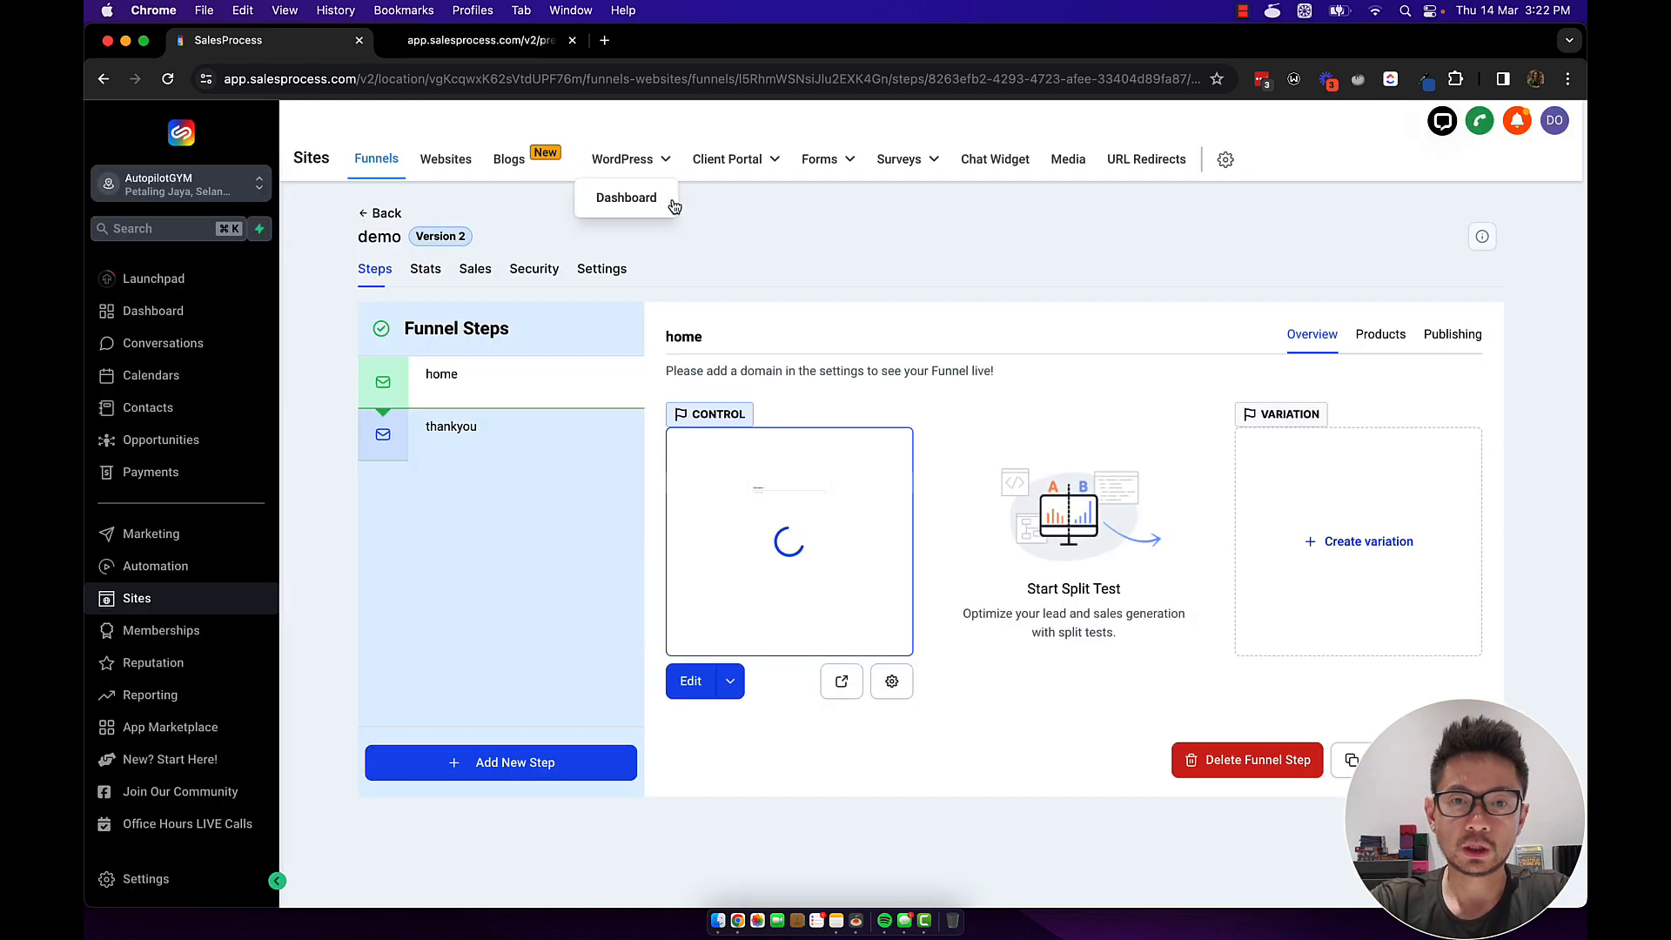
mouse_move(814, 165)
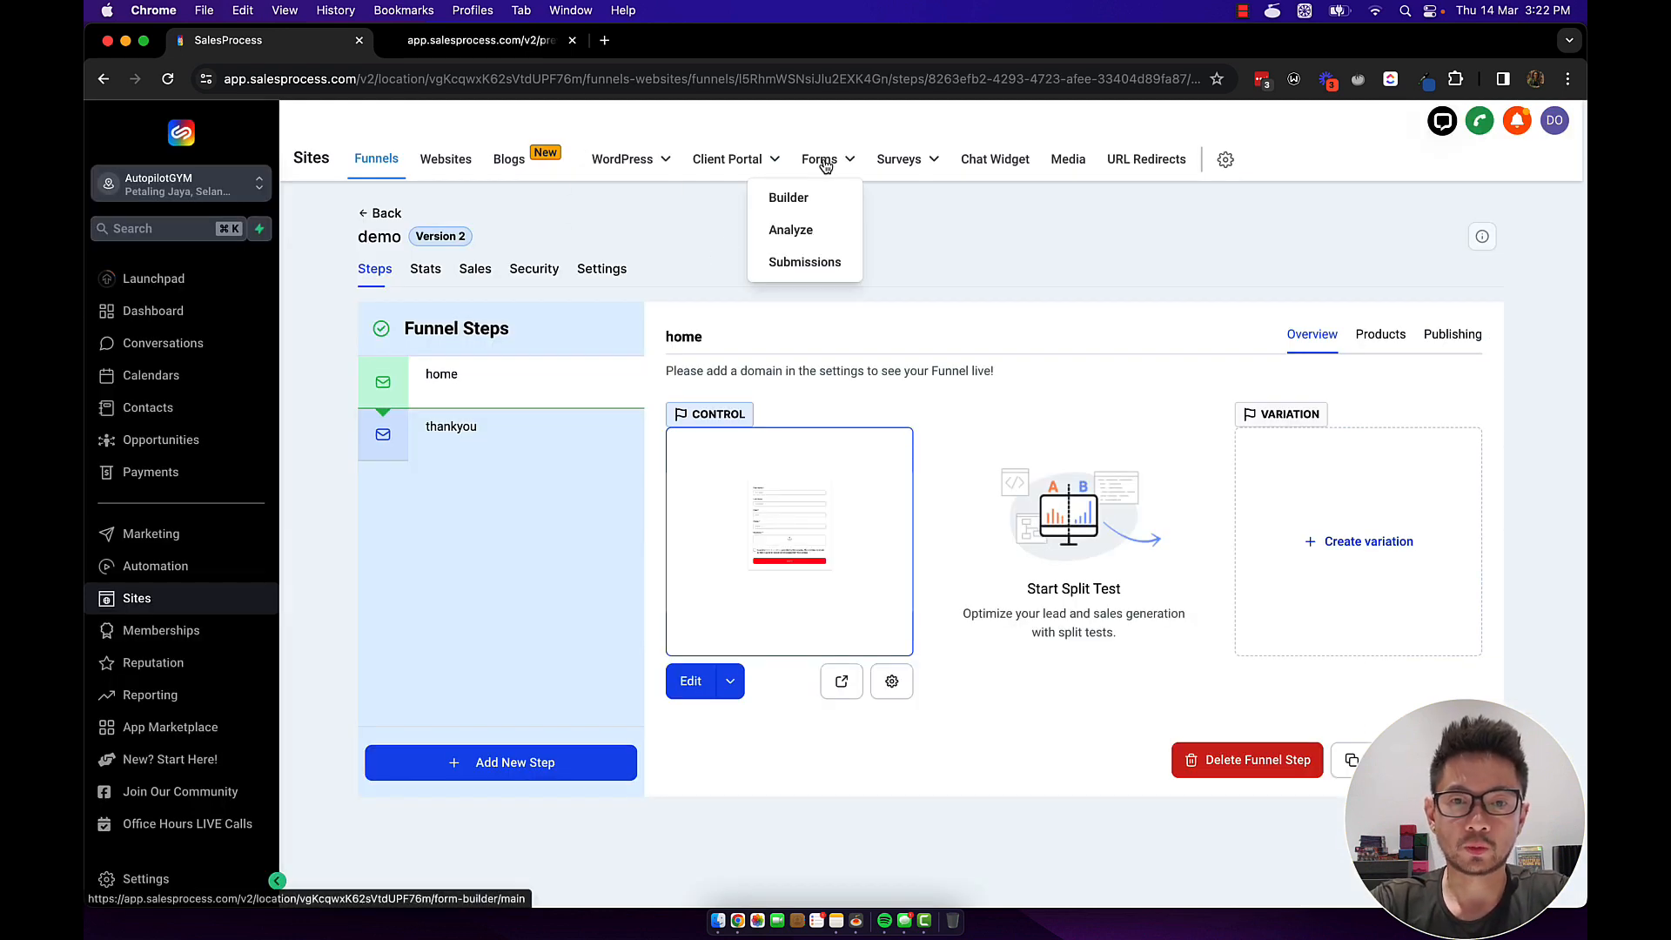
Open Demo Form from the Forms list and confirm its On Submit action stays set to Message.
click(789, 199)
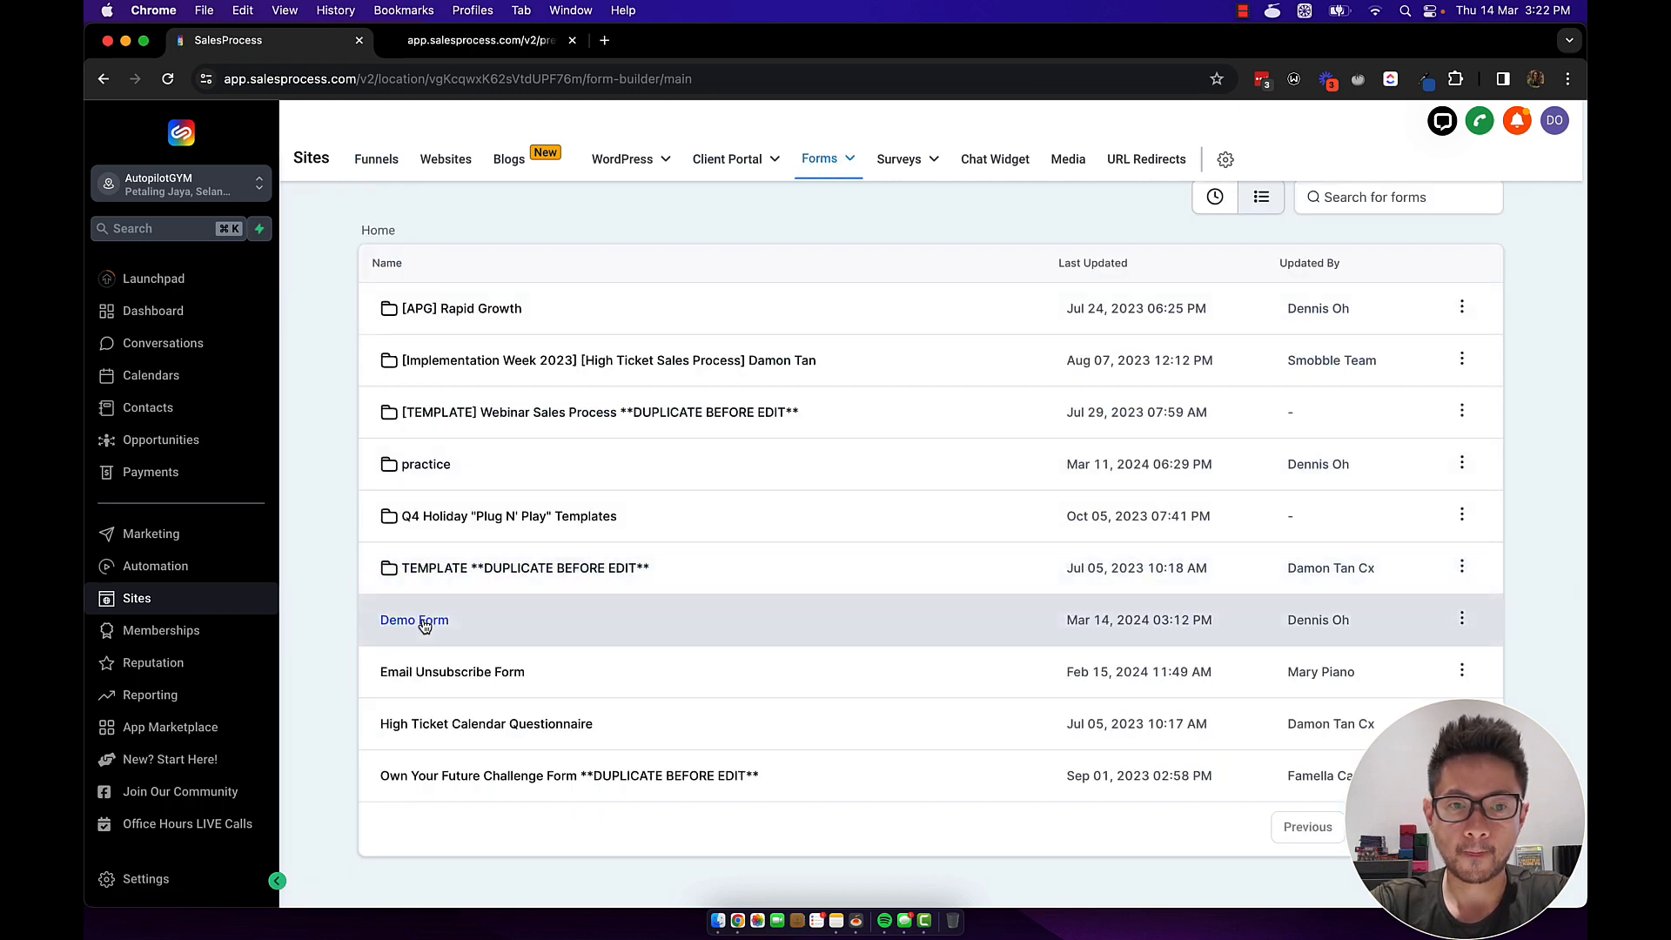
click(414, 621)
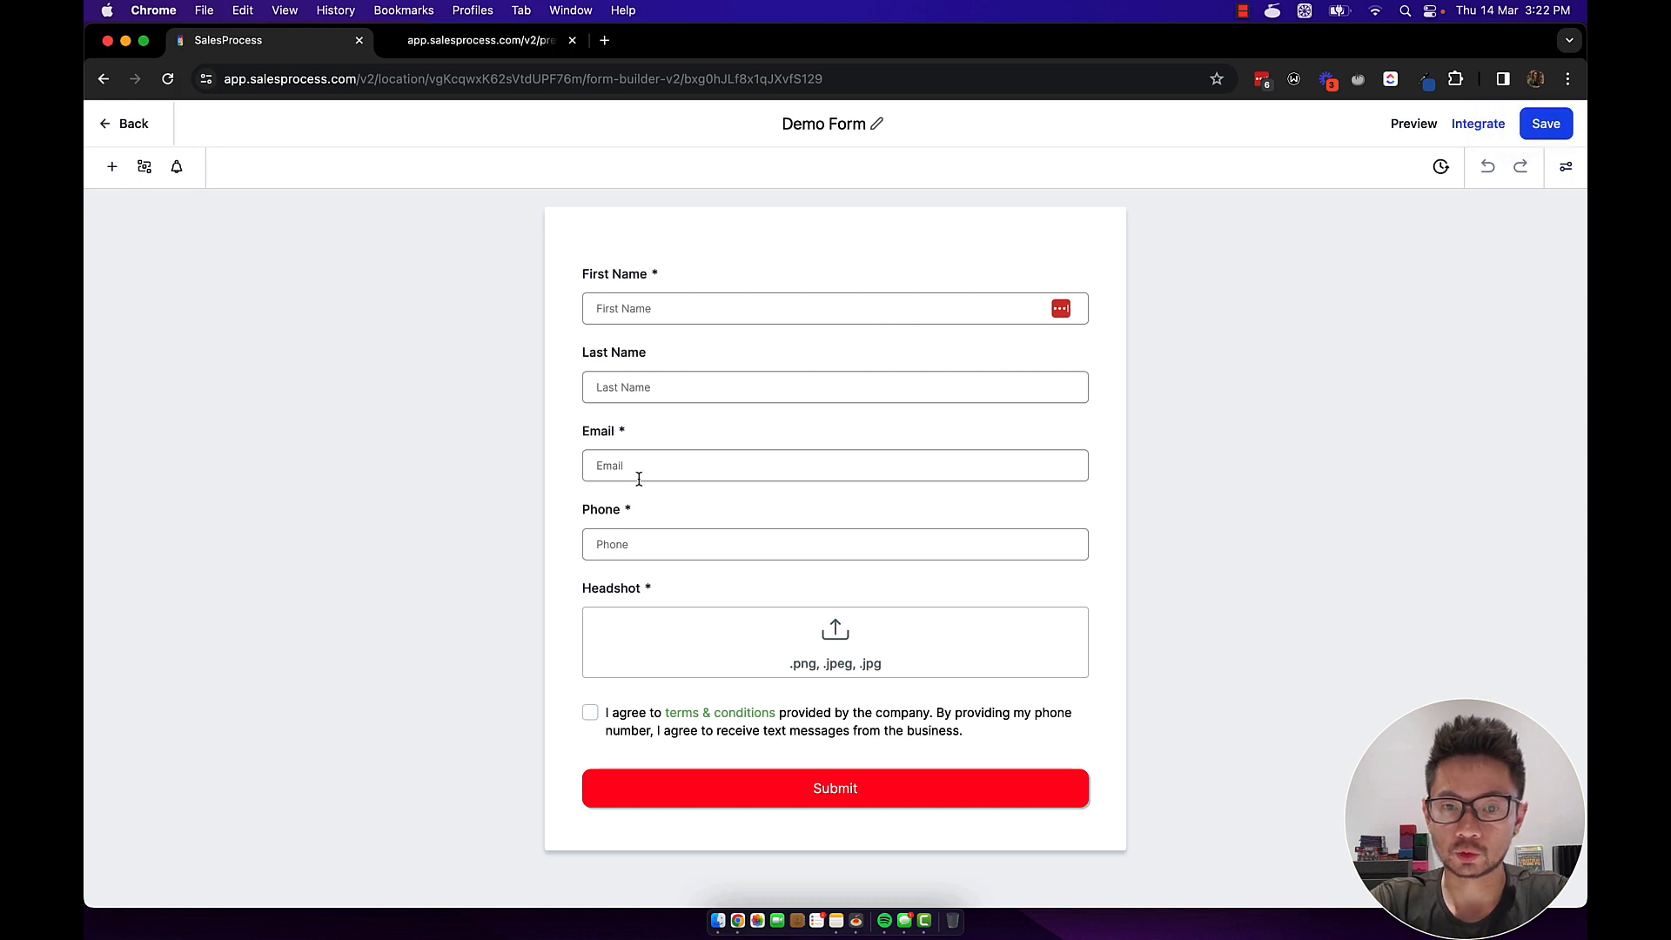
click(1565, 166)
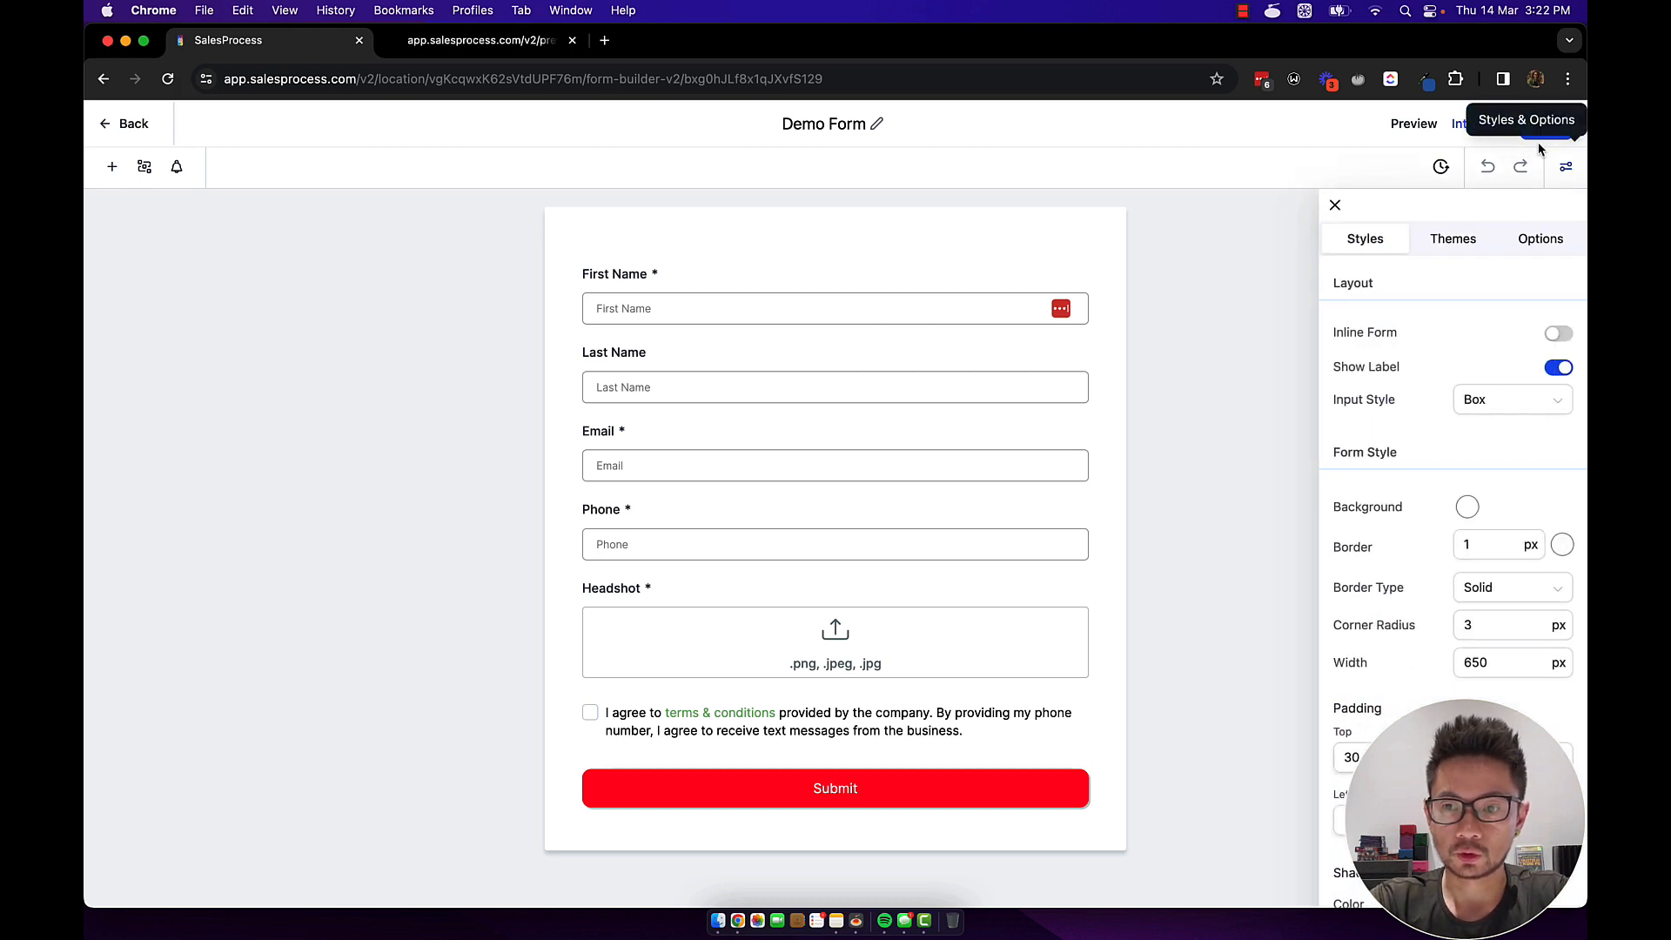
click(1541, 244)
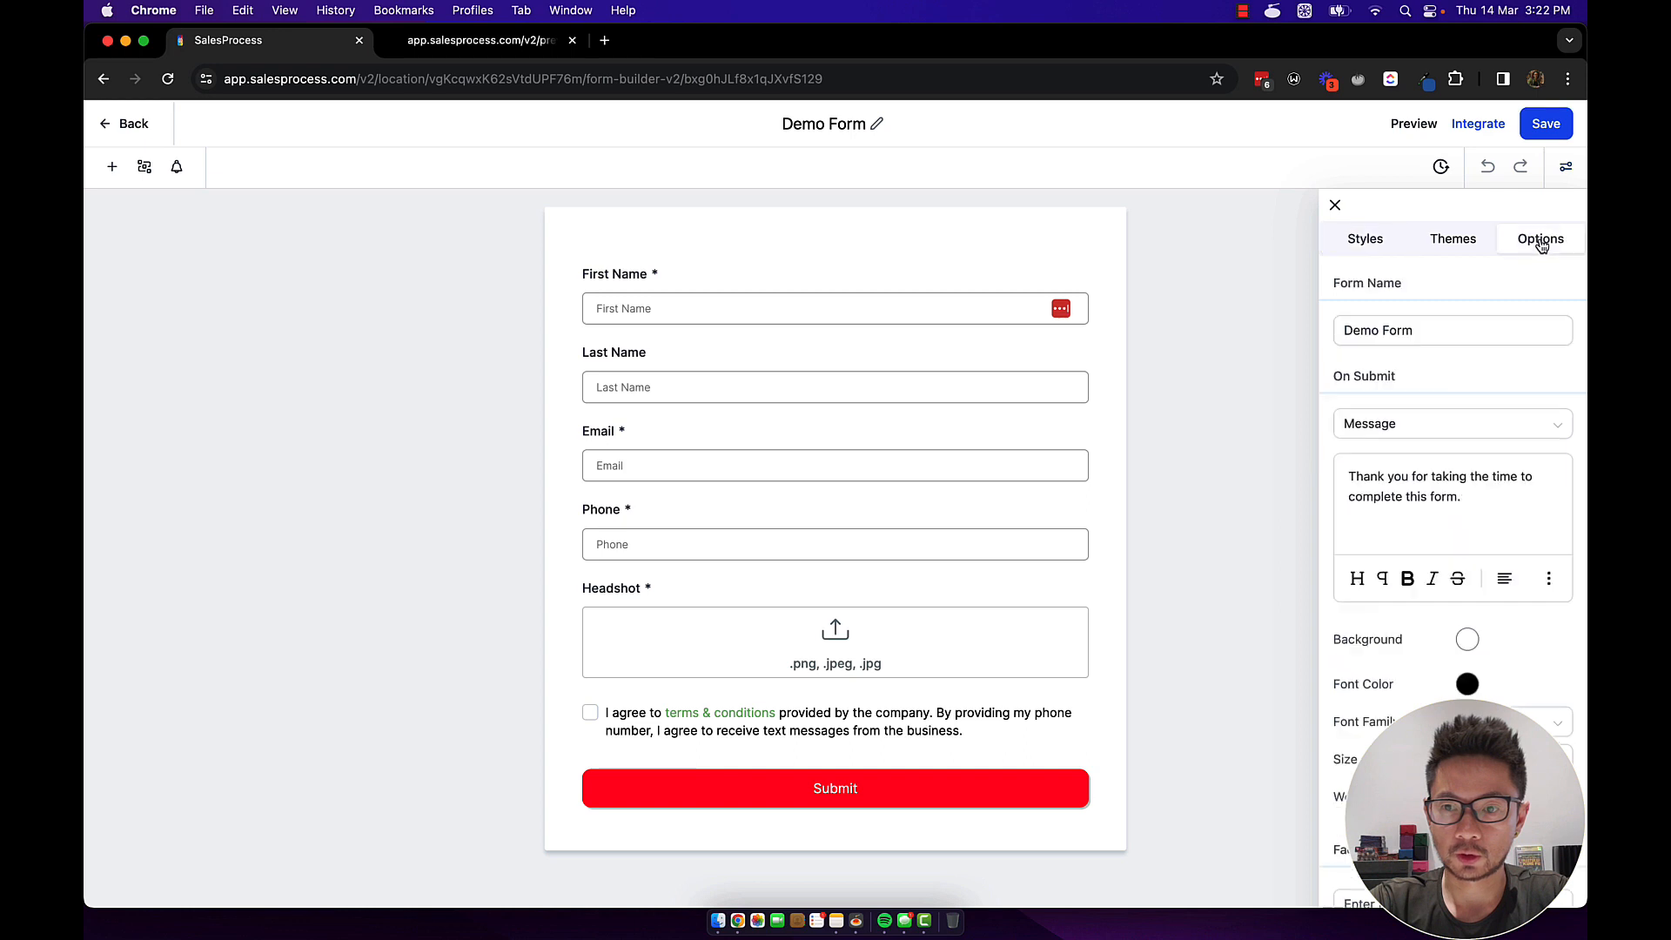
double_click(1340, 374)
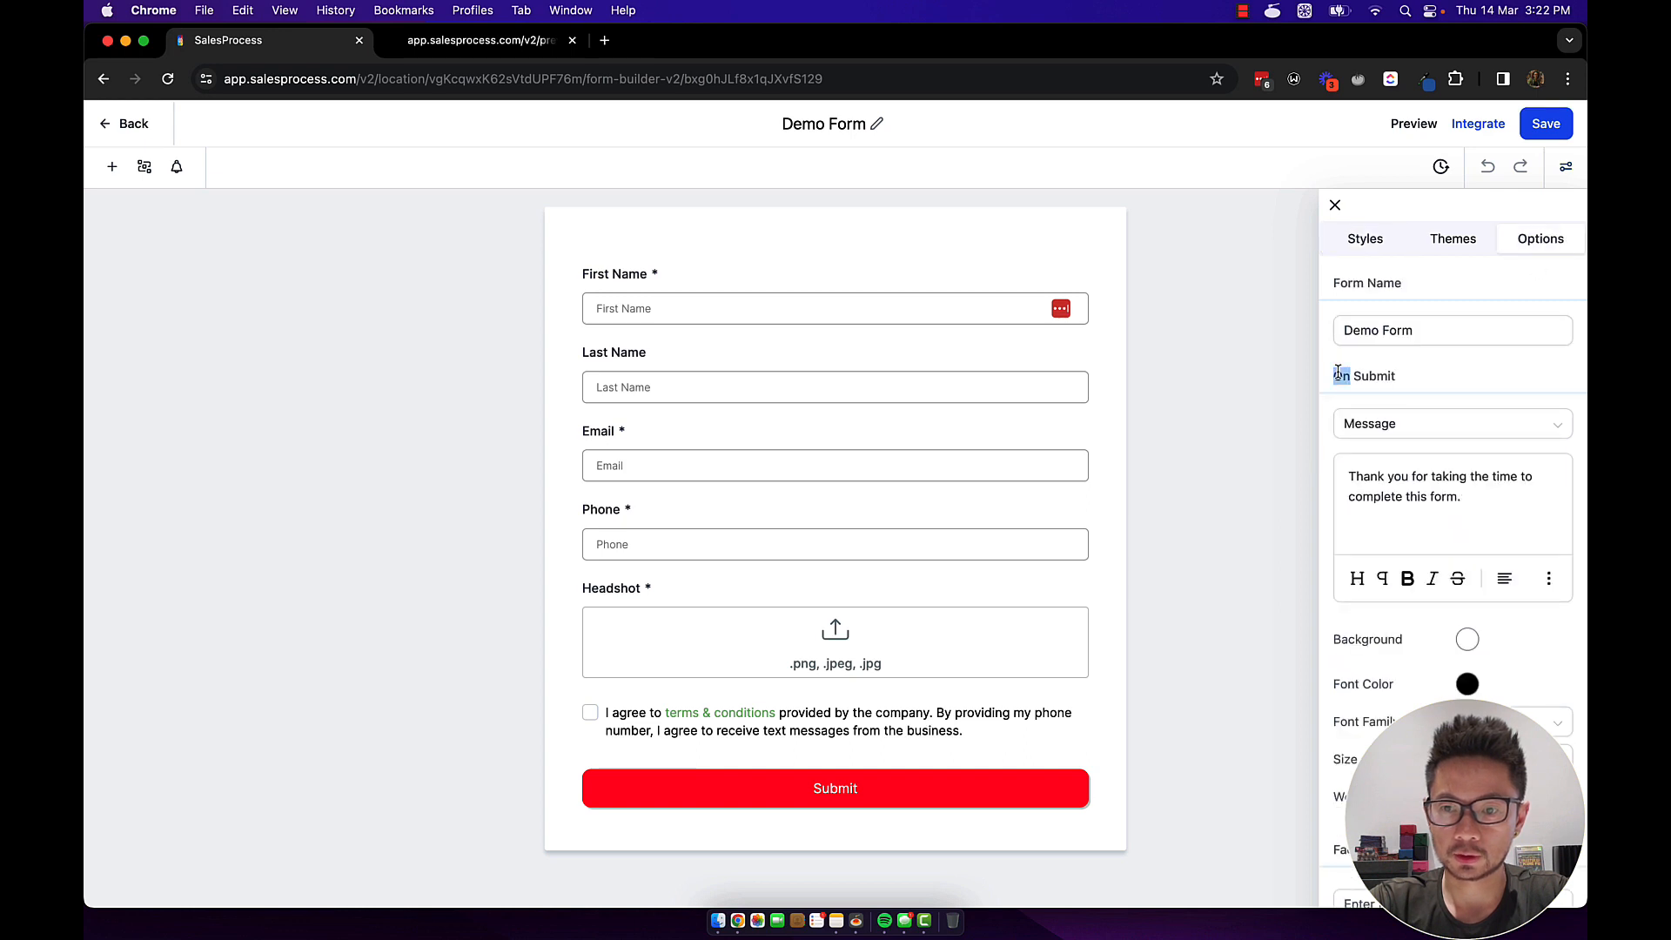
drag(1339, 372, 1382, 372)
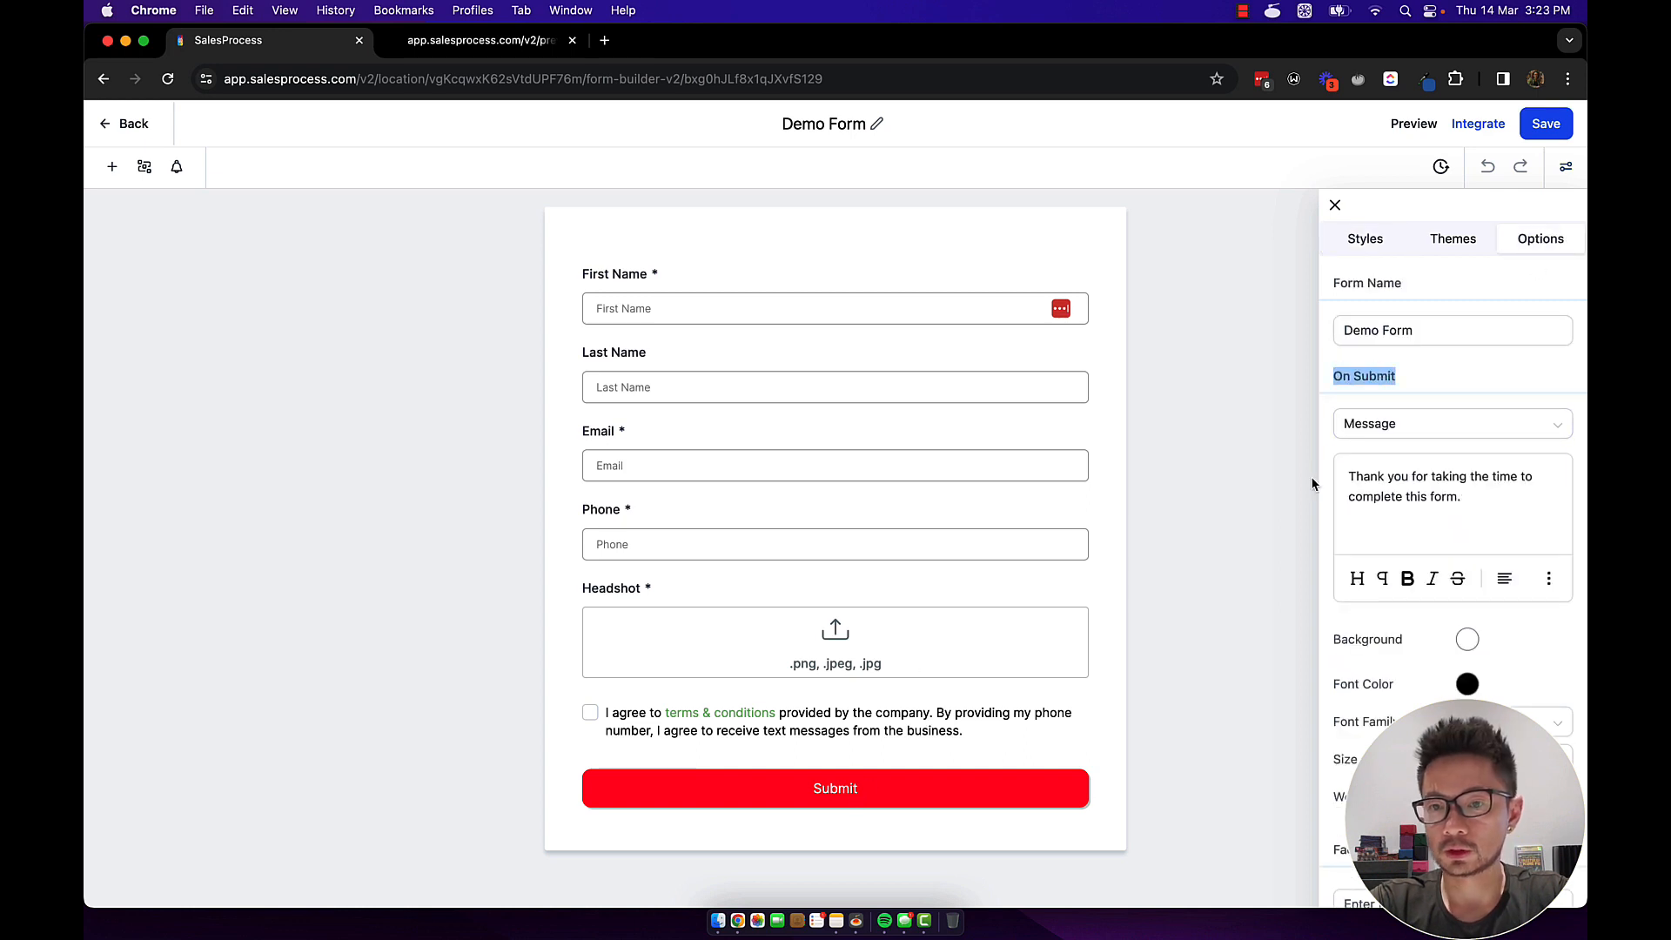
drag(1491, 503, 1335, 478)
click(1398, 426)
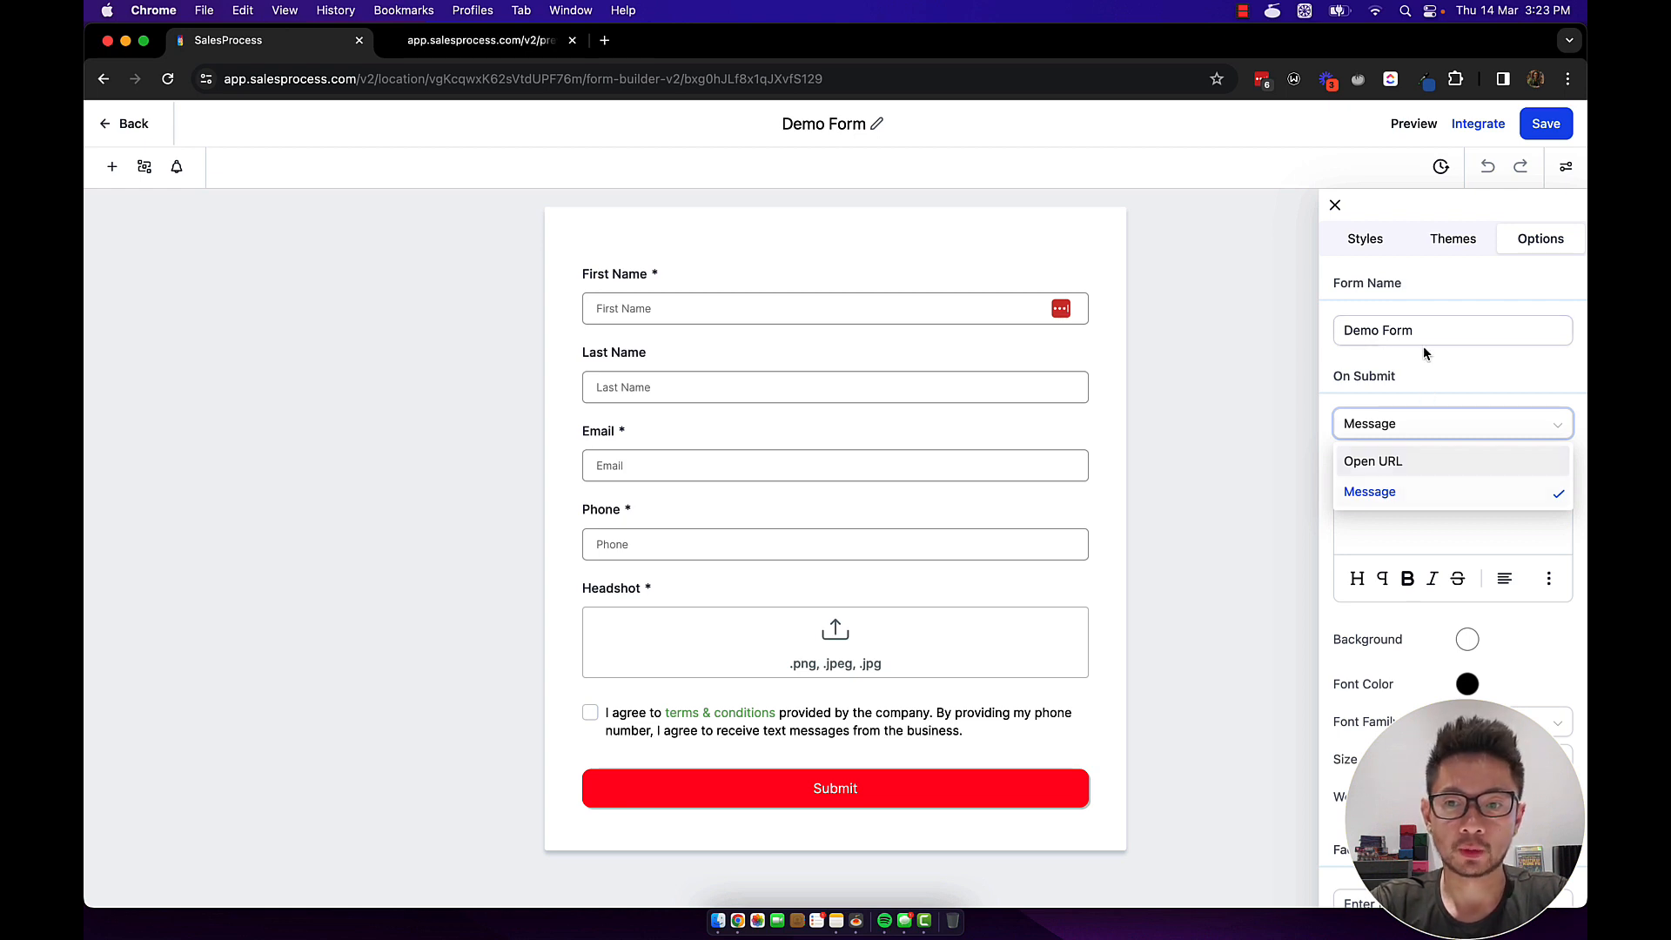
click(1417, 376)
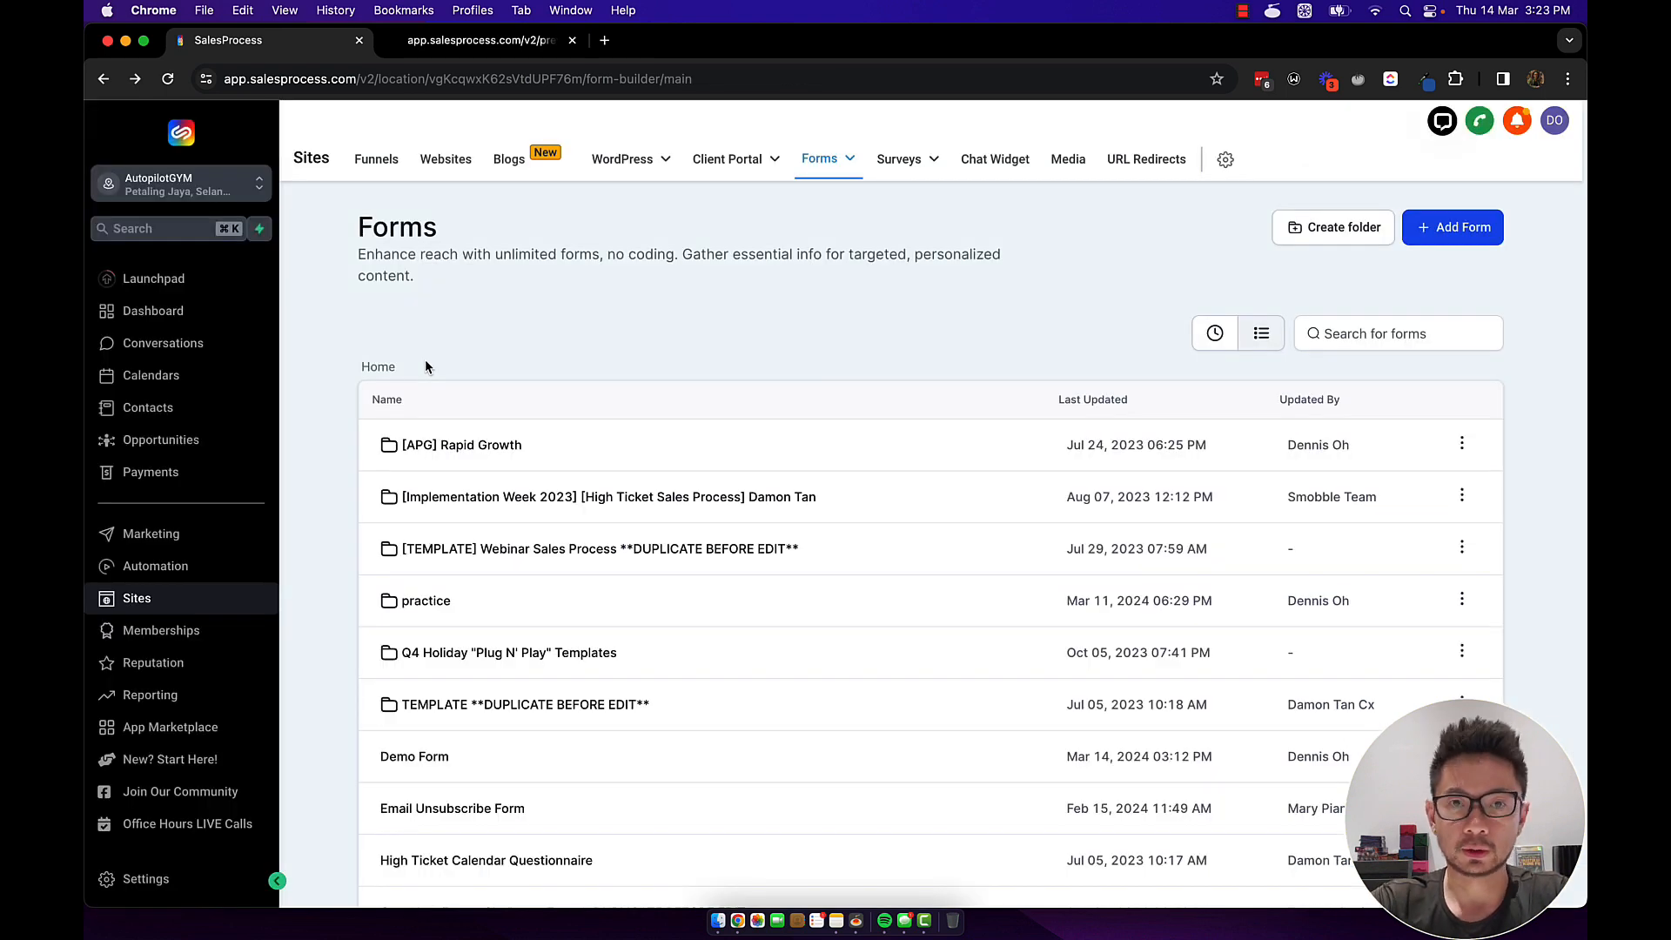
Check the newest test contact's source and saved headshot file, then go to the Automation workflow list.
click(148, 409)
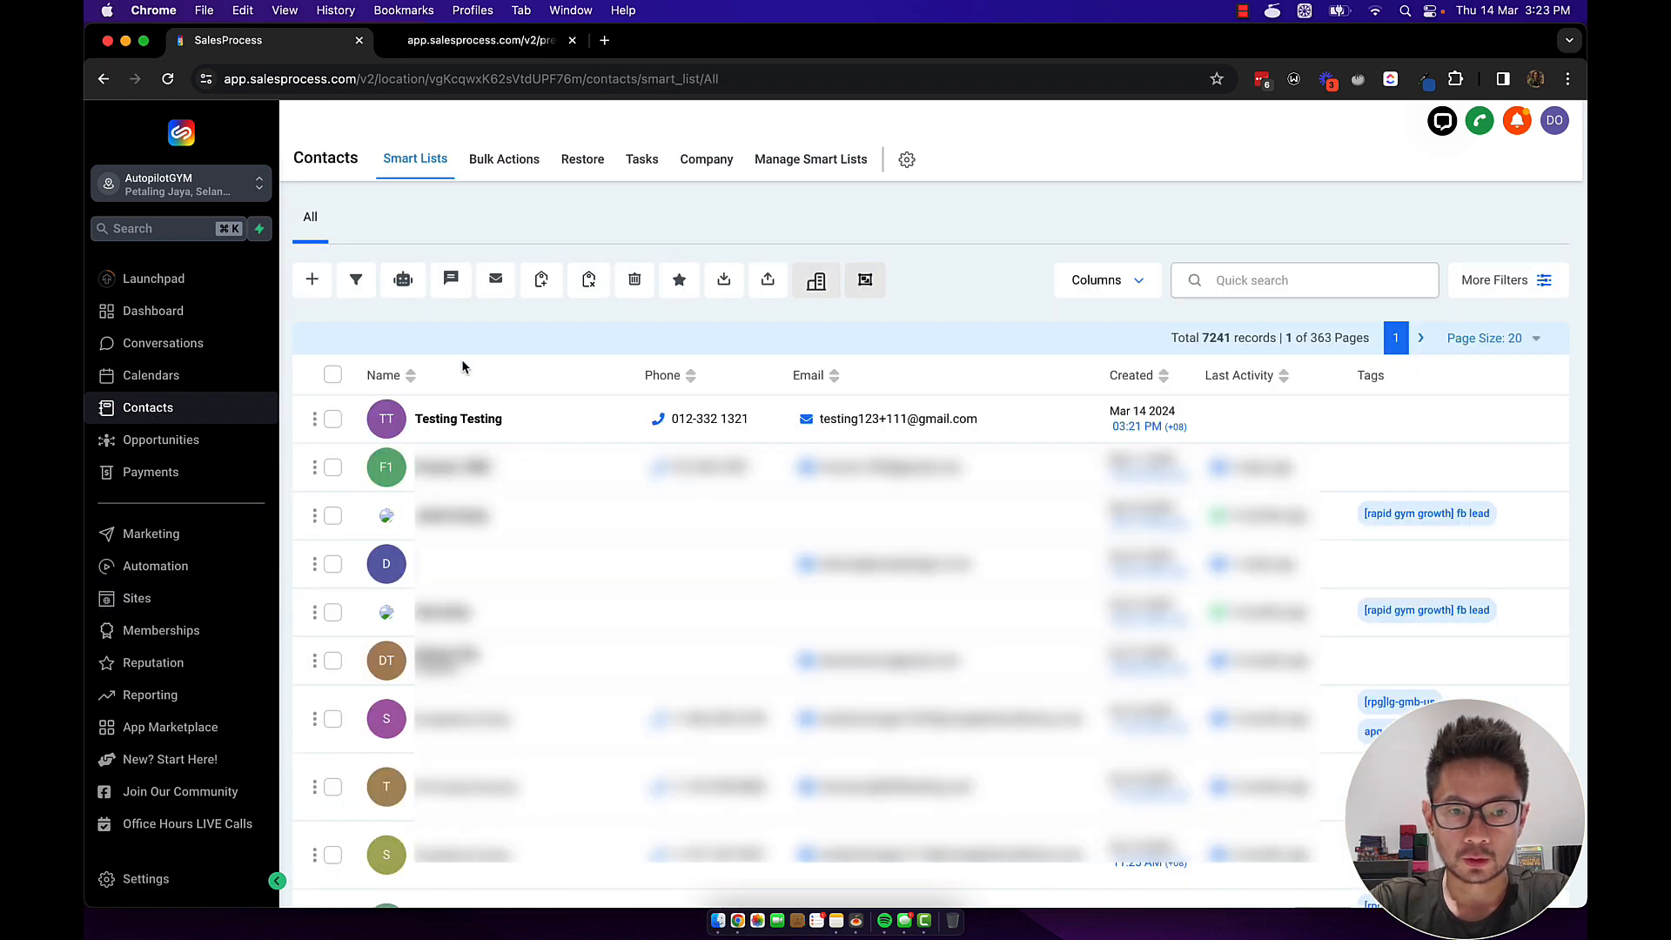
click(486, 422)
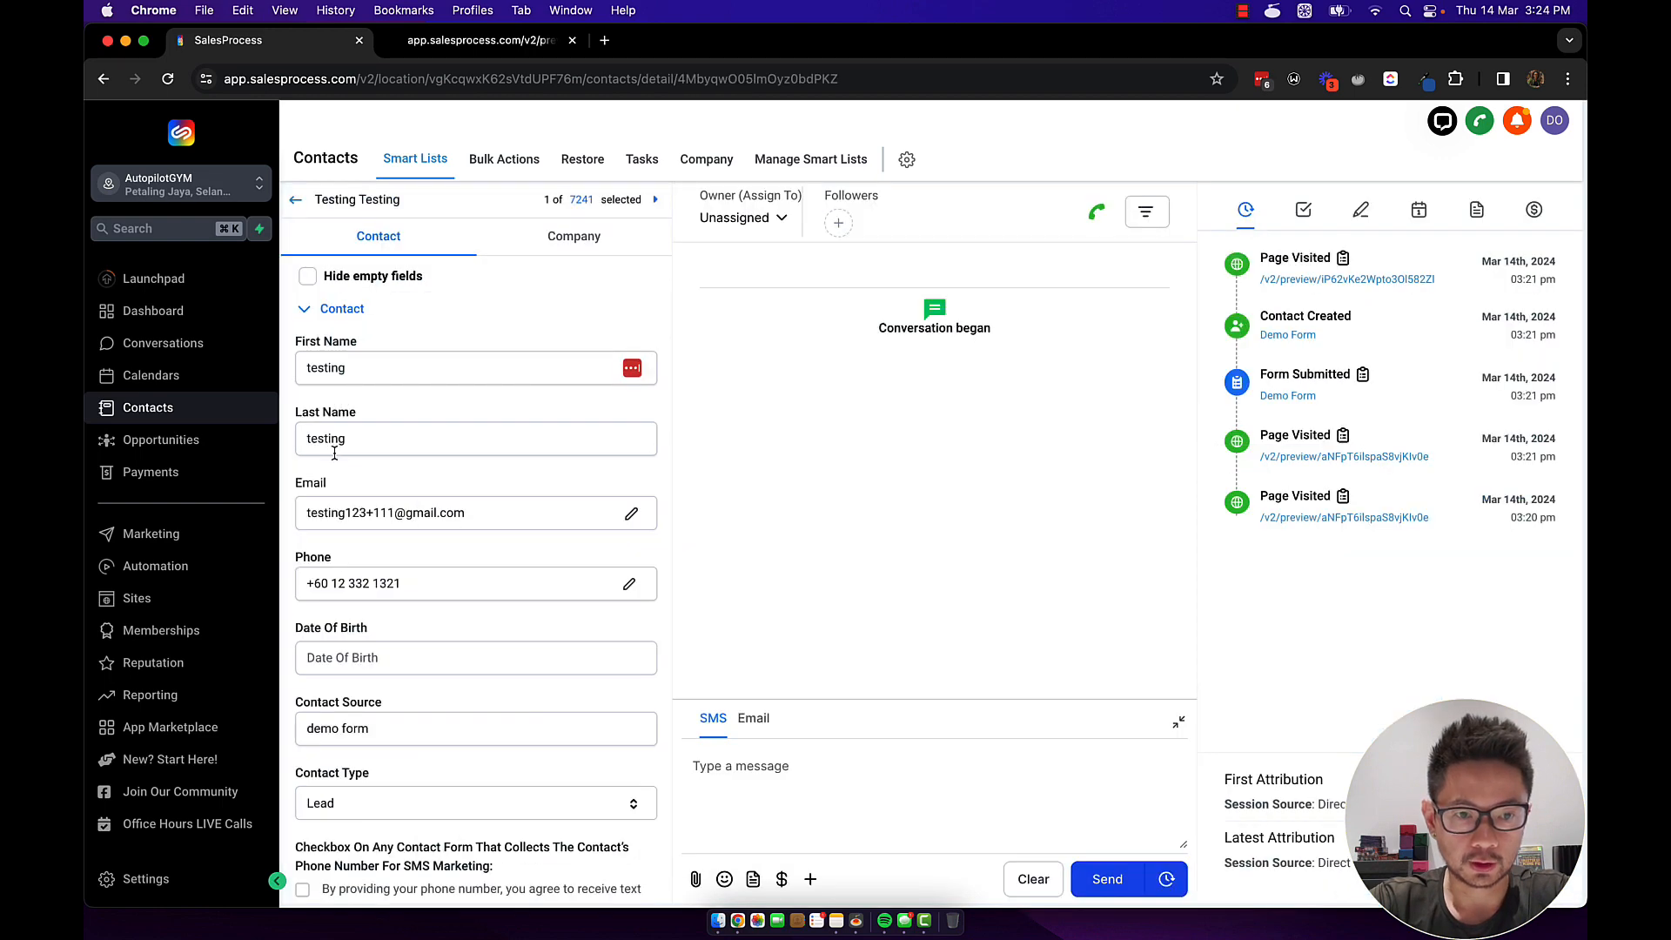
scroll(403, 579, down, 8)
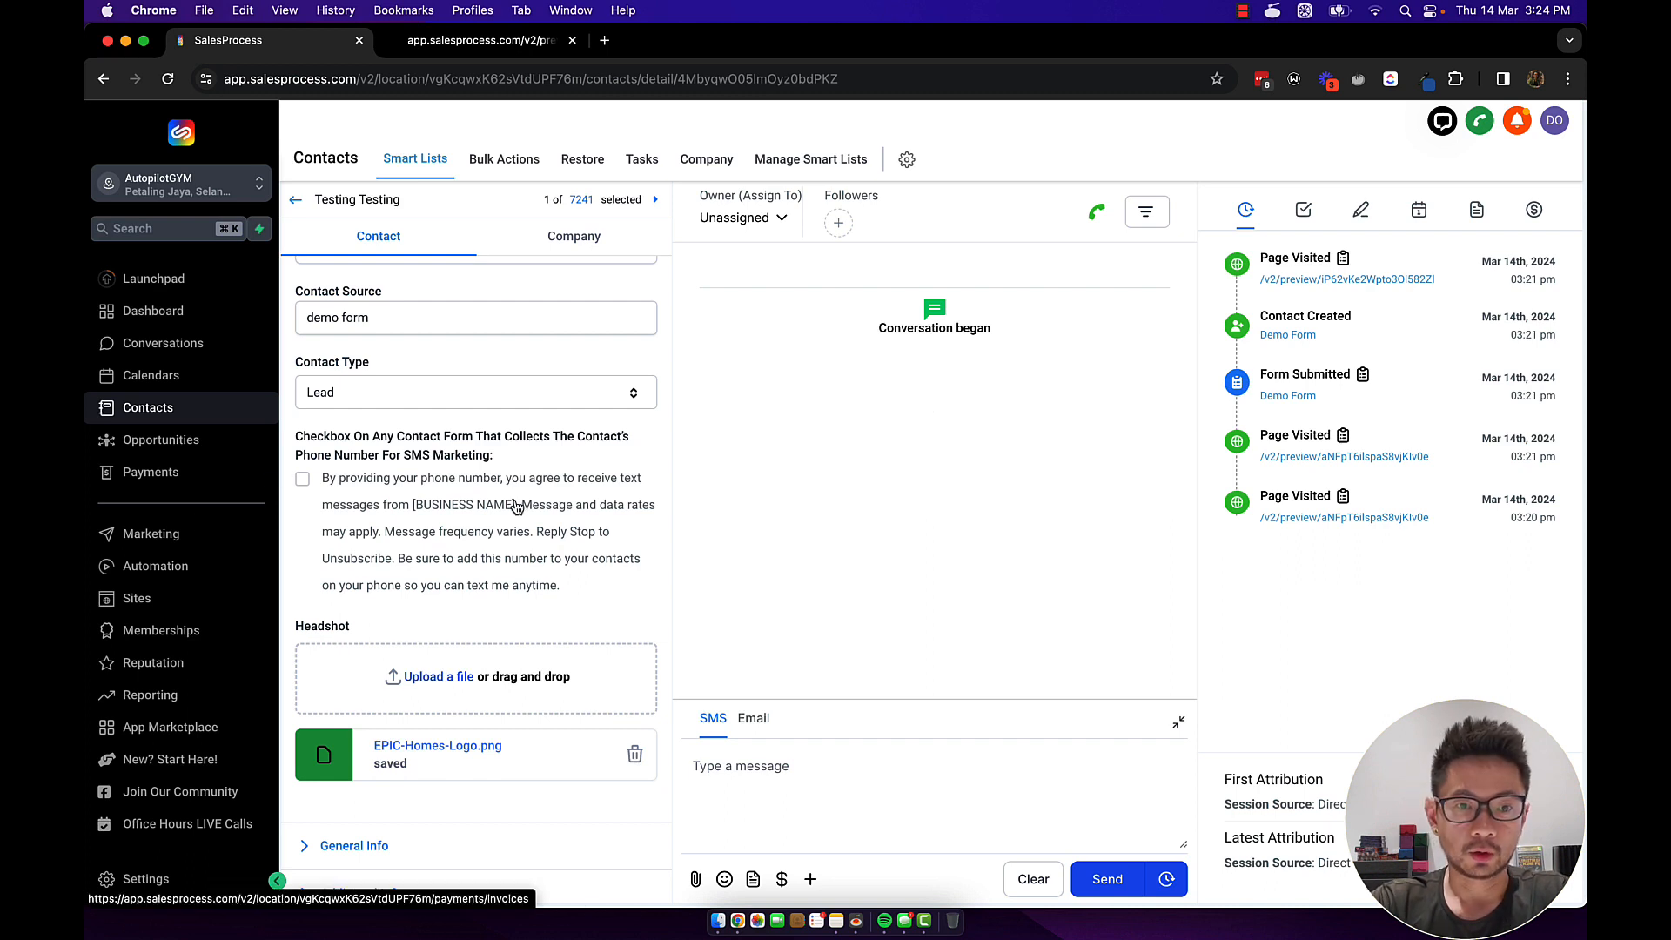
click(156, 568)
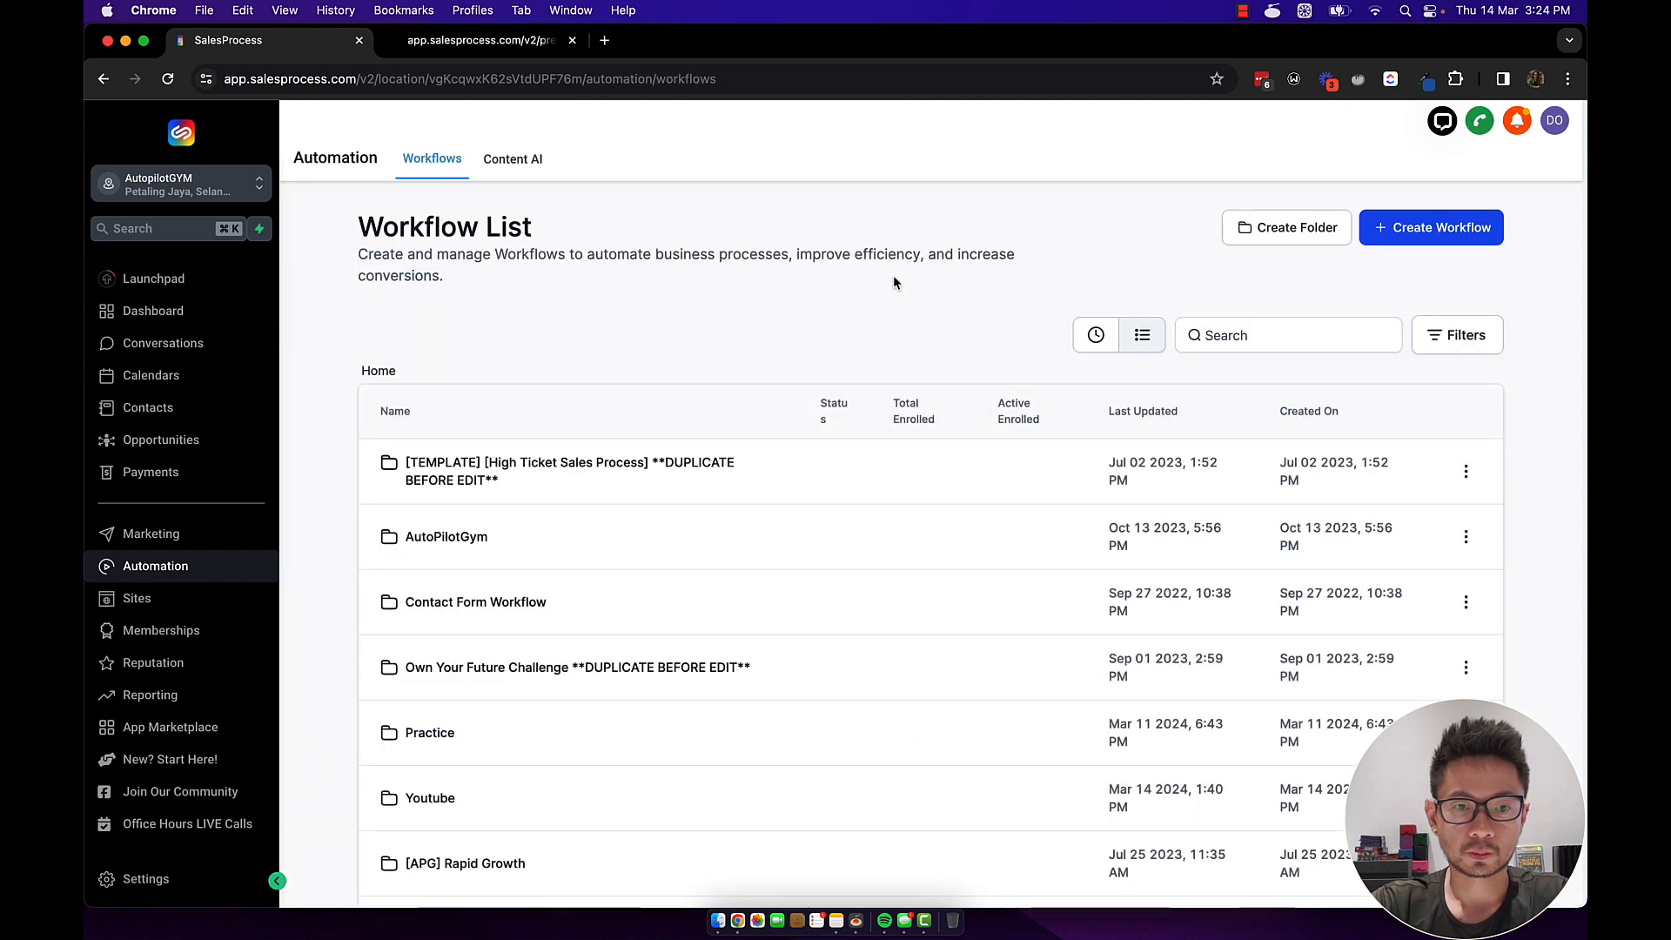
Create a new workflow from scratch with a Form Submitted trigger.
click(1406, 240)
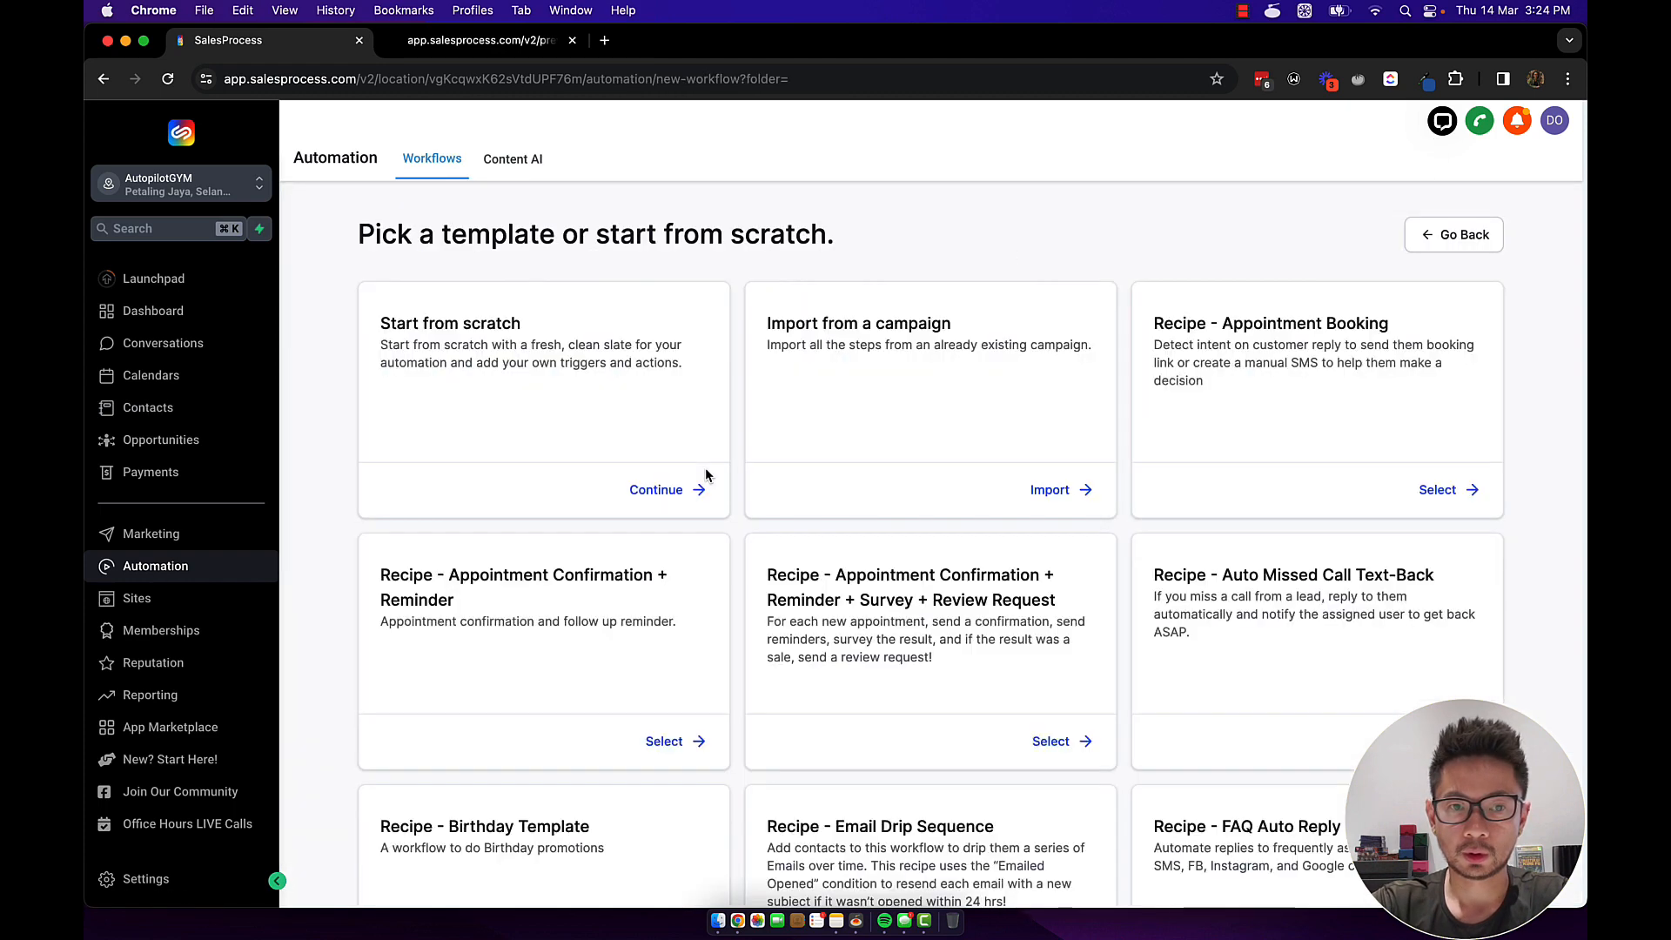
click(656, 490)
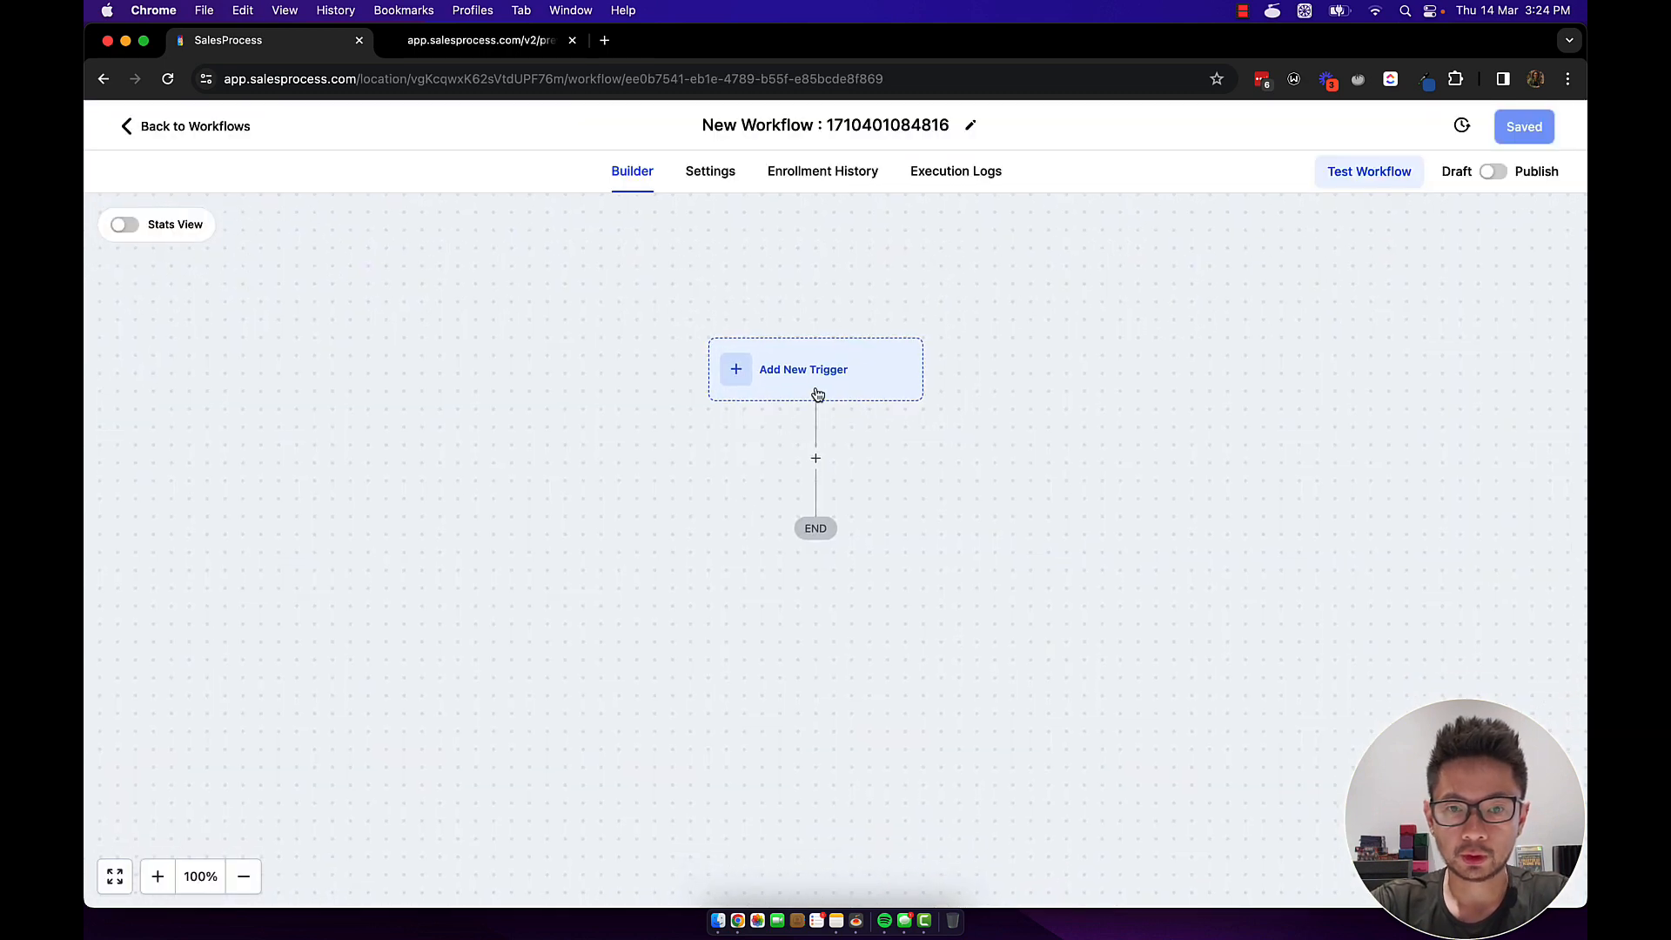
drag(753, 518, 746, 467)
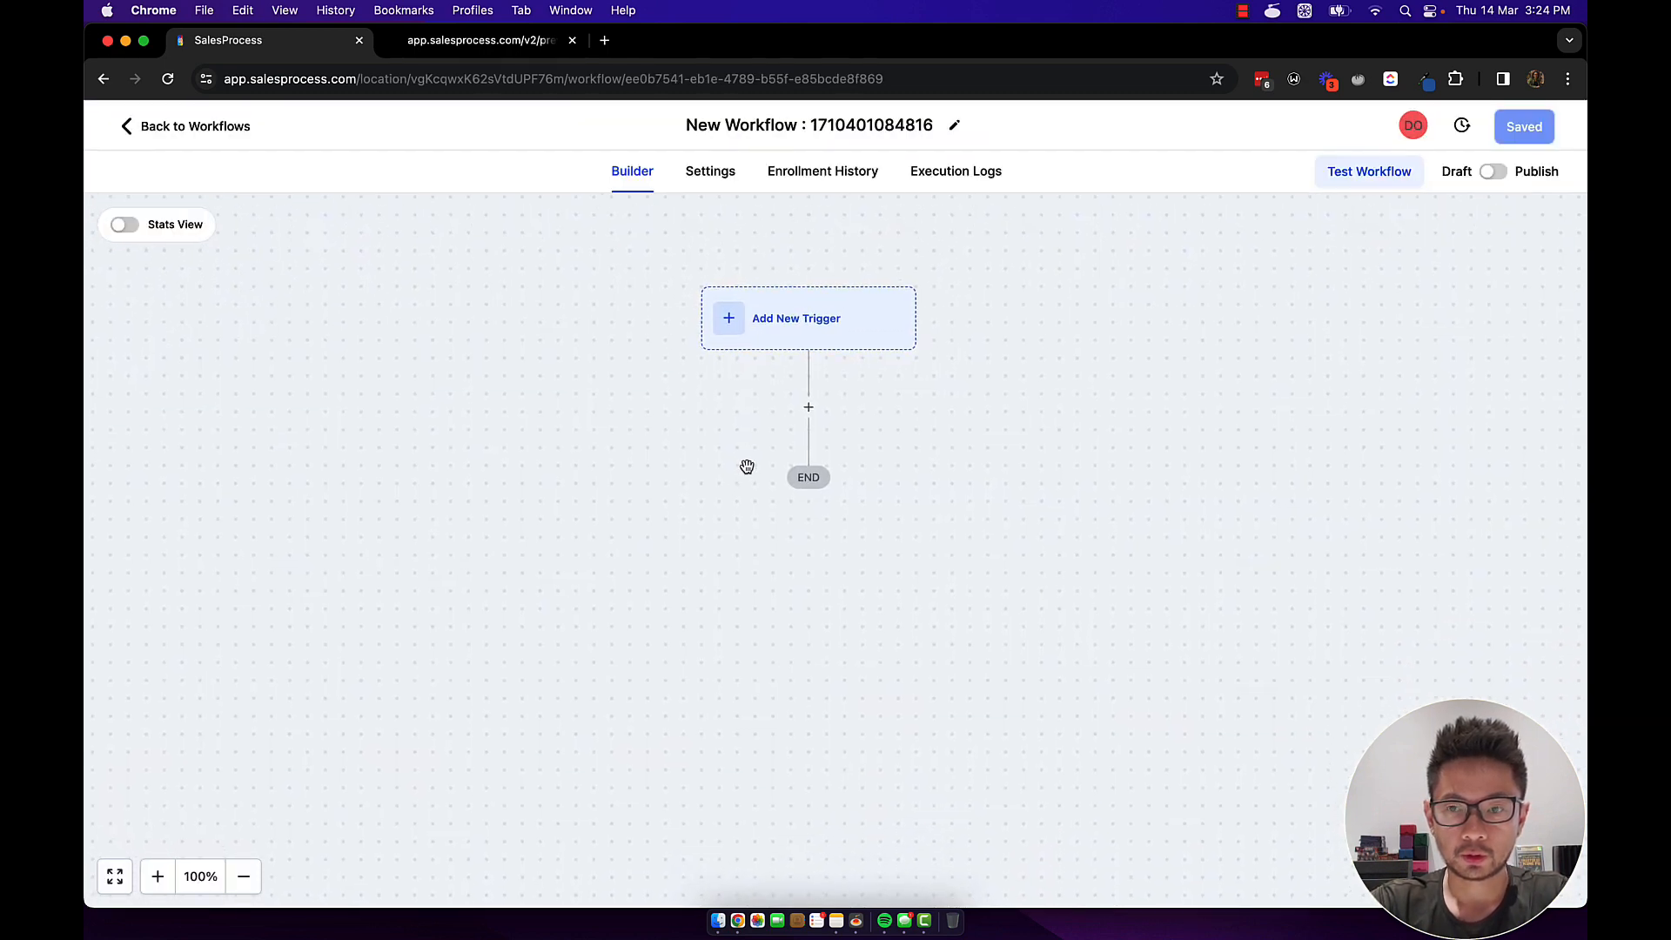
click(814, 329)
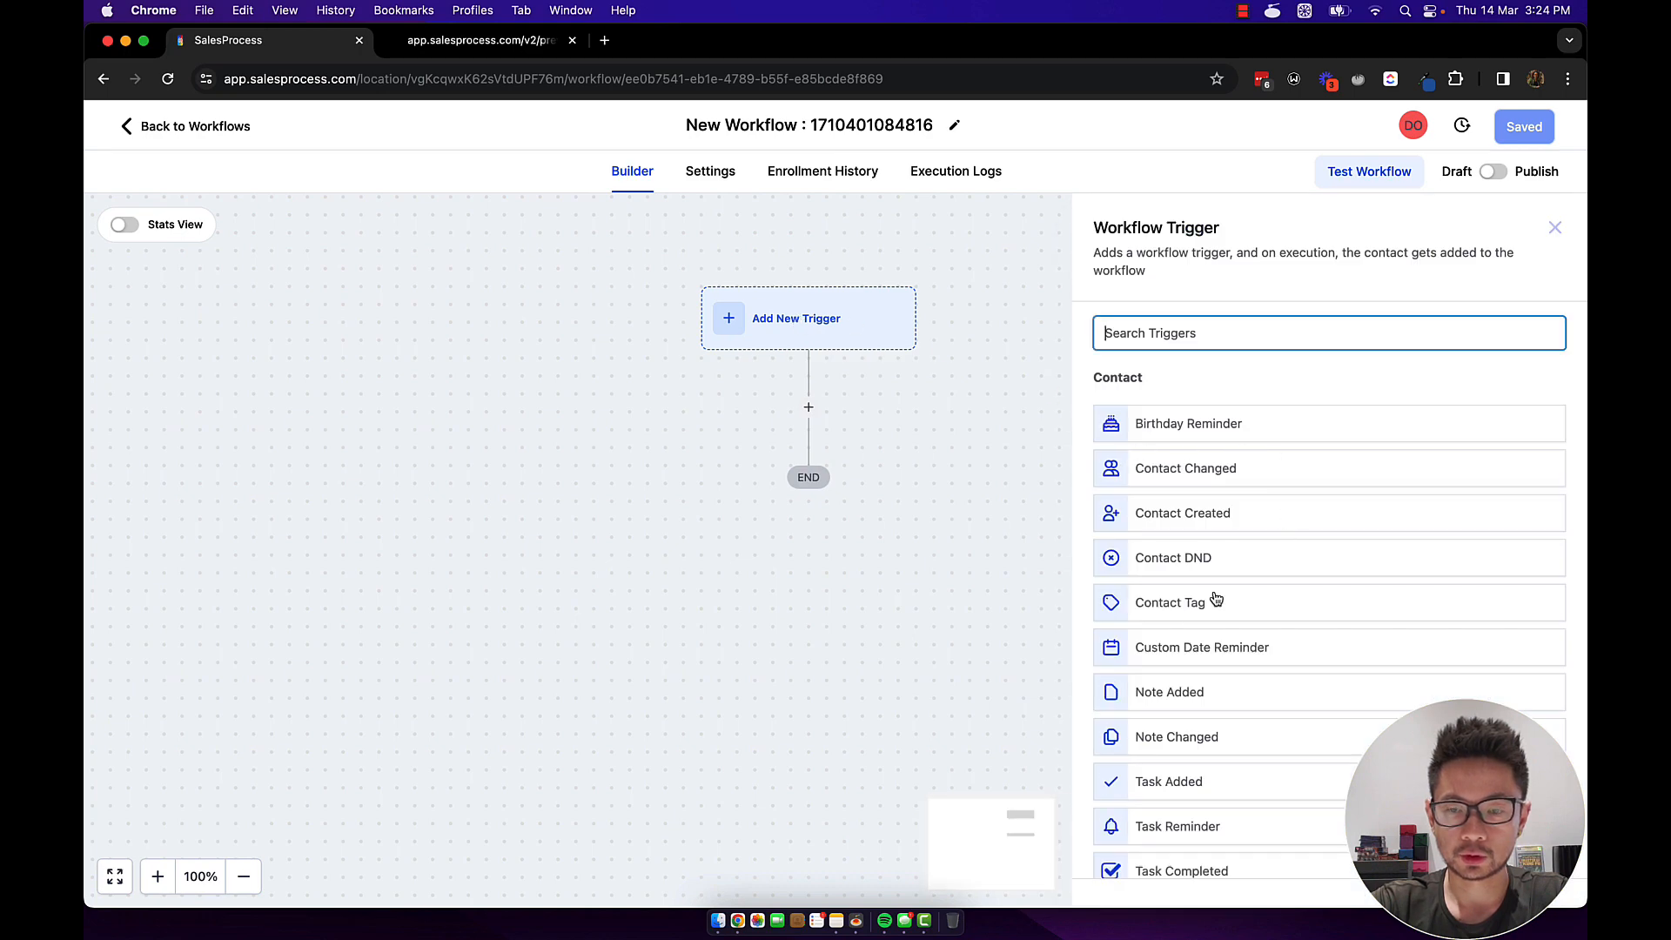
text(form)
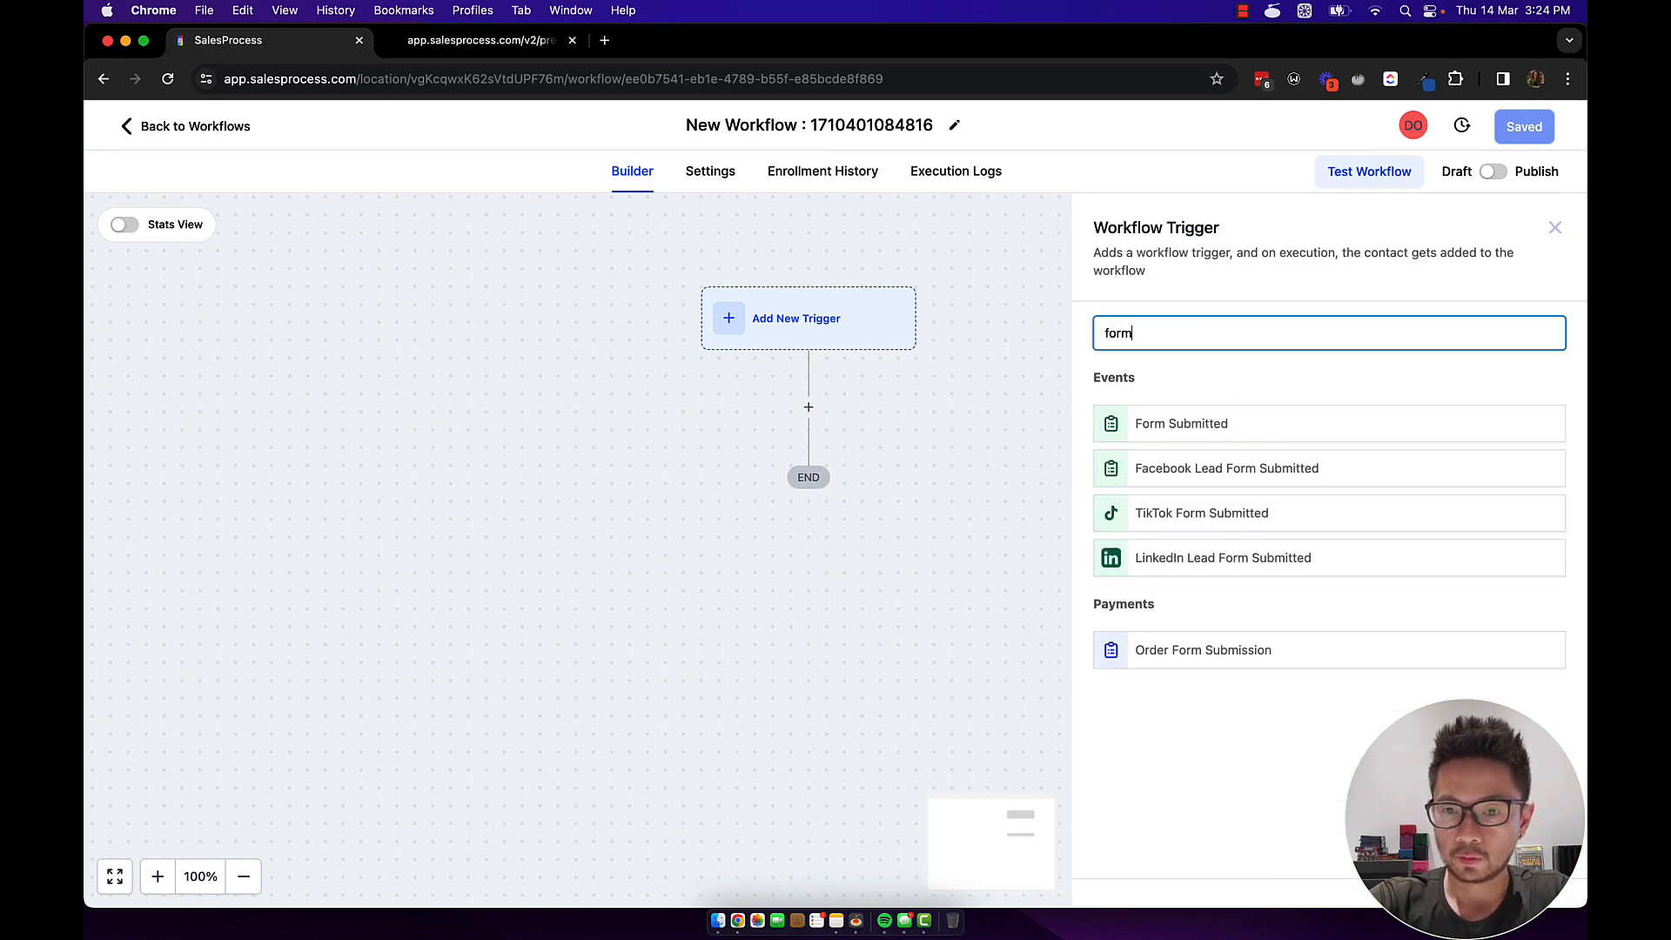
click(1199, 424)
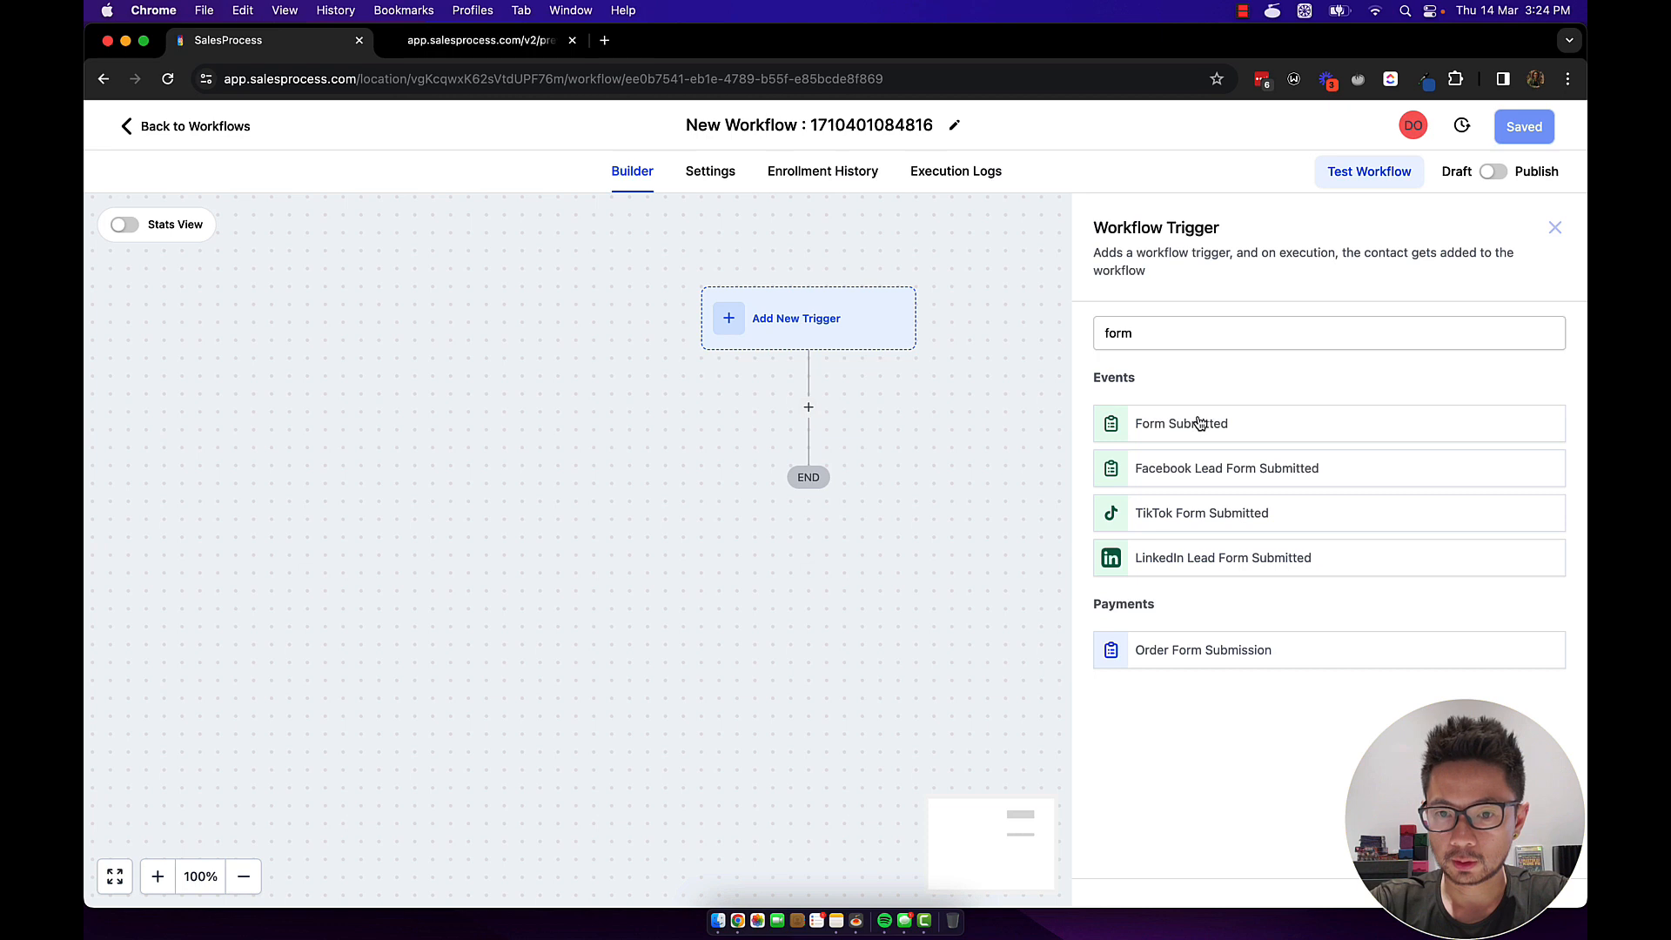
Name the trigger 'Demo Form Submitted', filter it to Form is Demo Form, and save it.
click(923, 451)
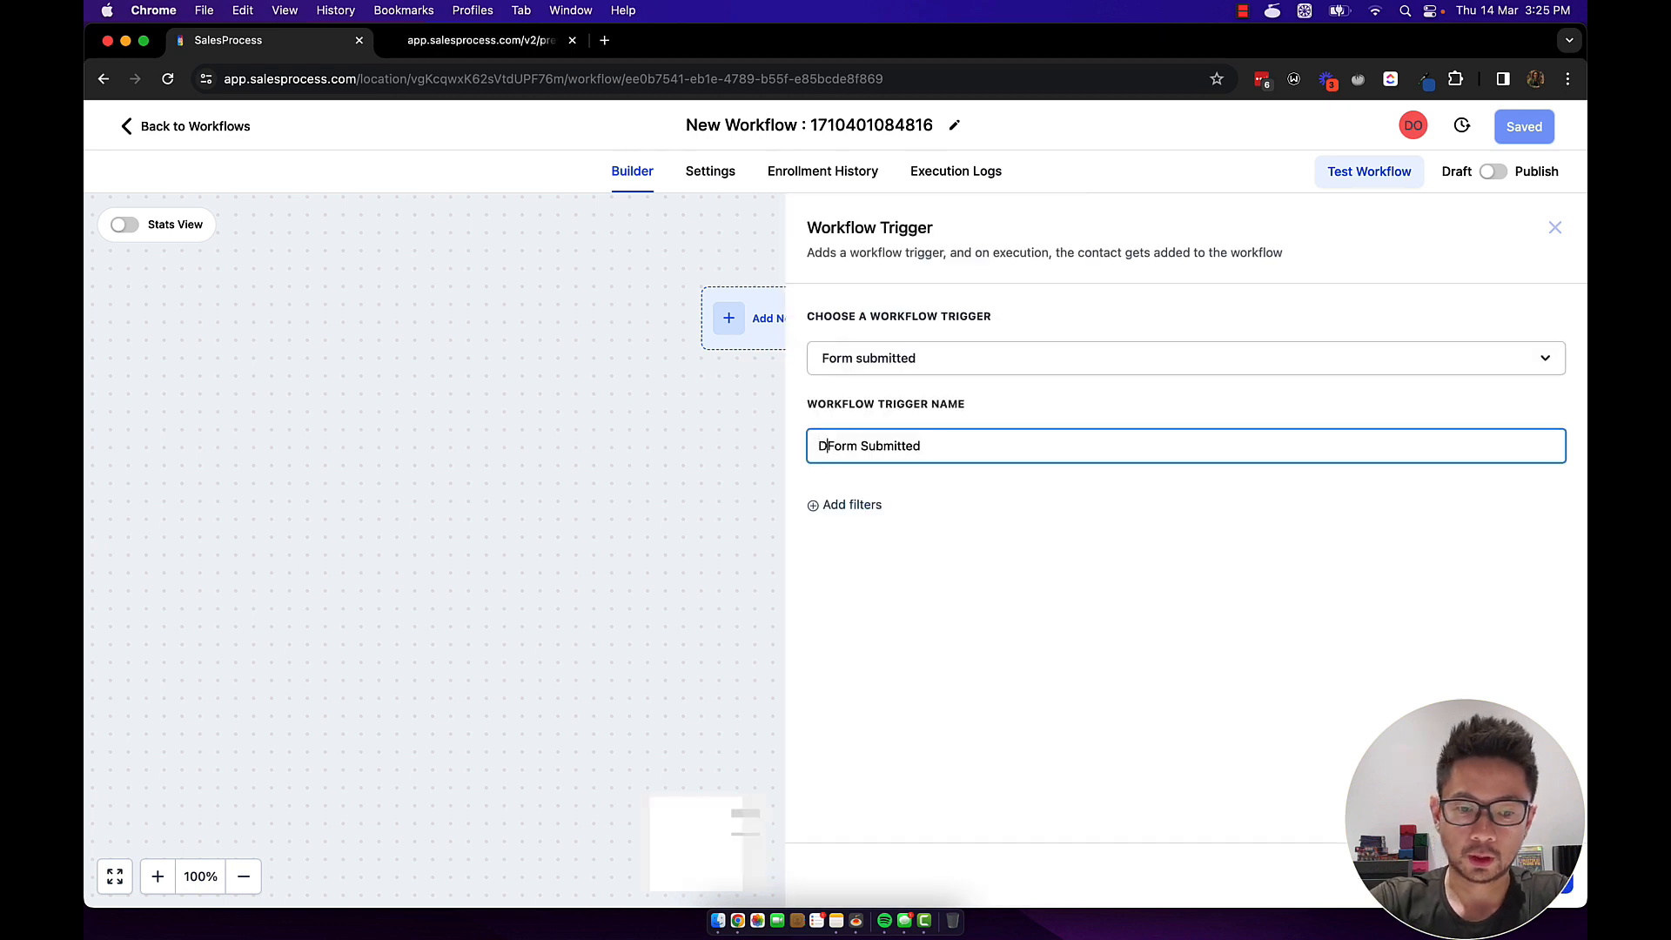
text(Demo)
click(855, 508)
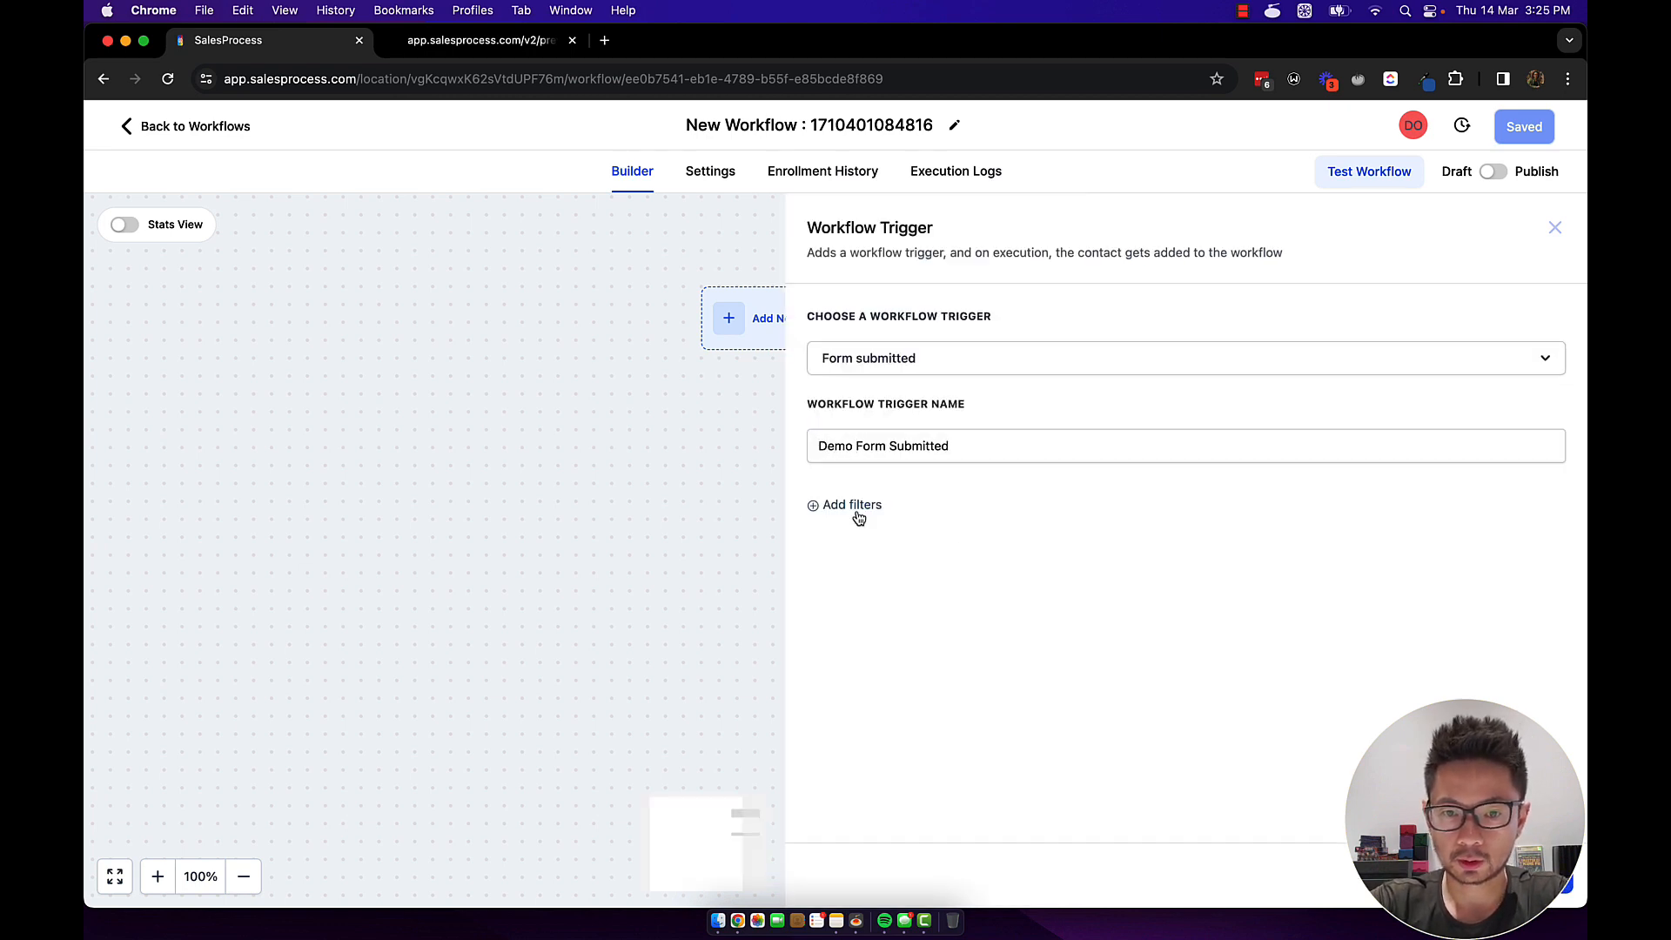
click(857, 522)
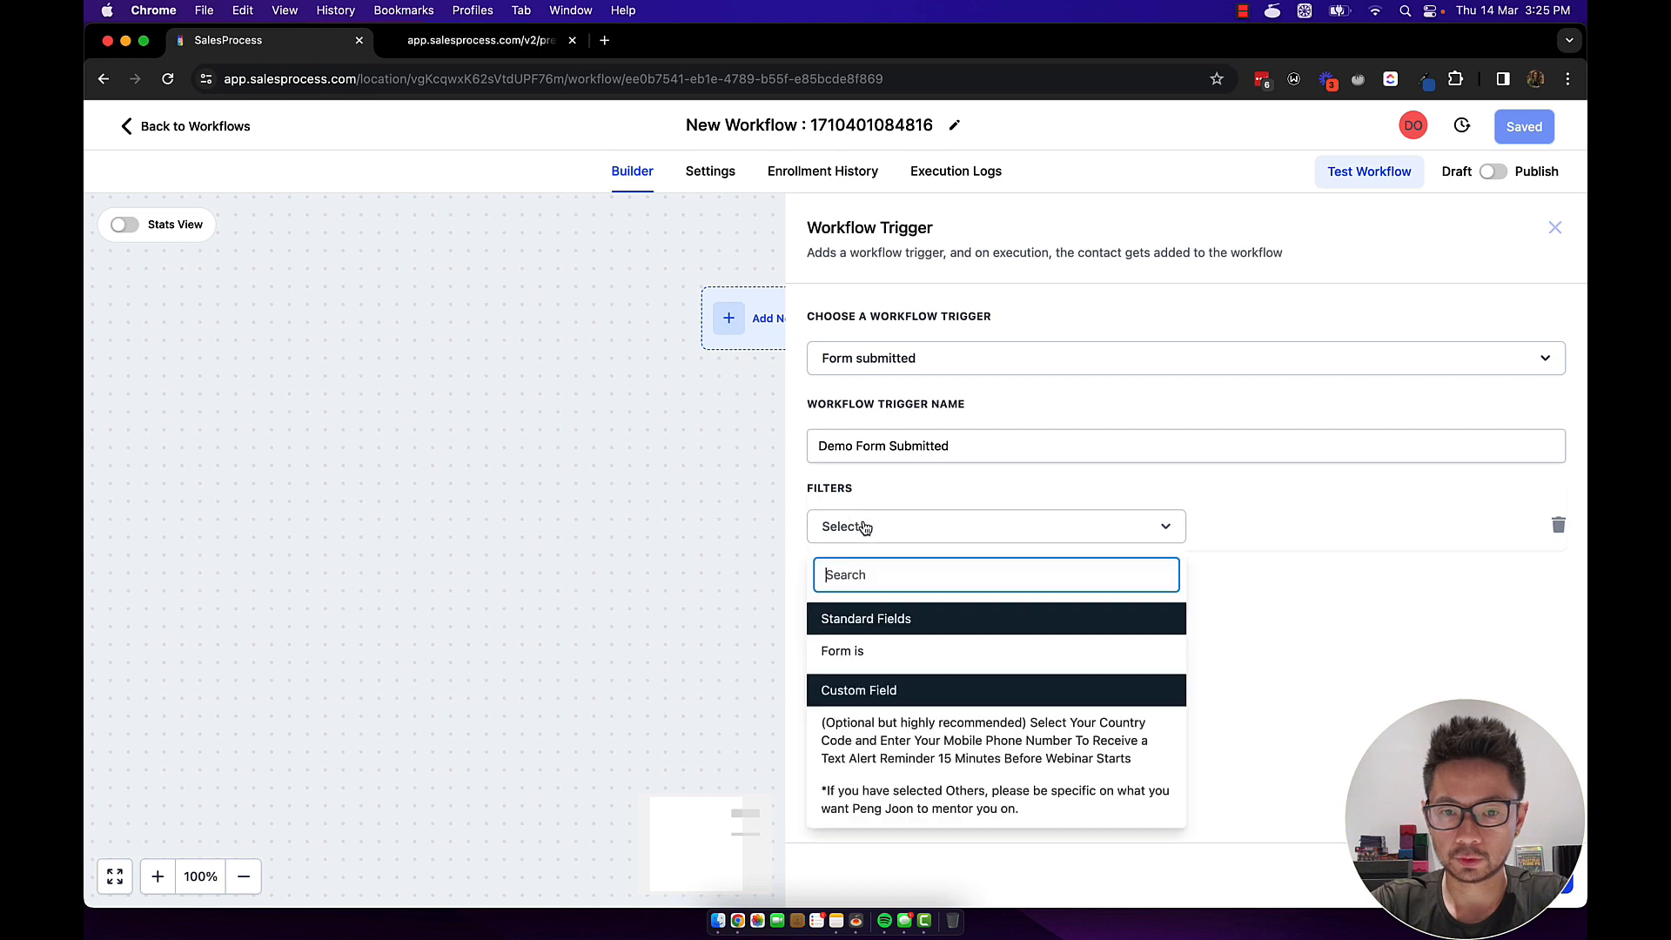
click(870, 655)
click(1293, 526)
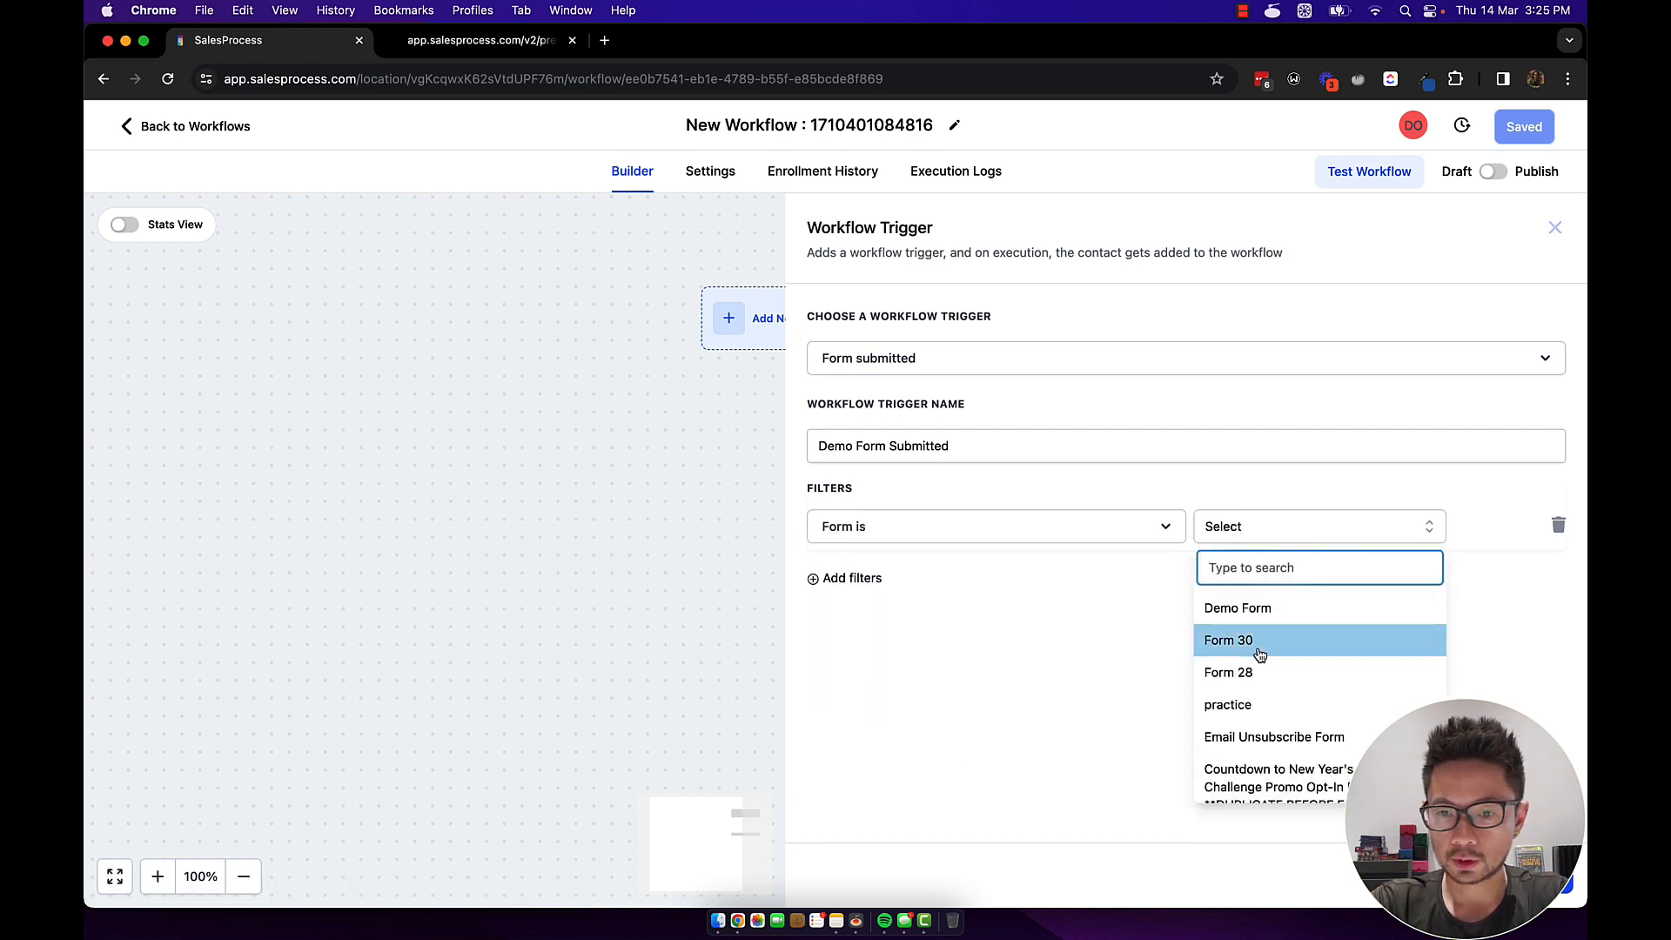
click(1266, 613)
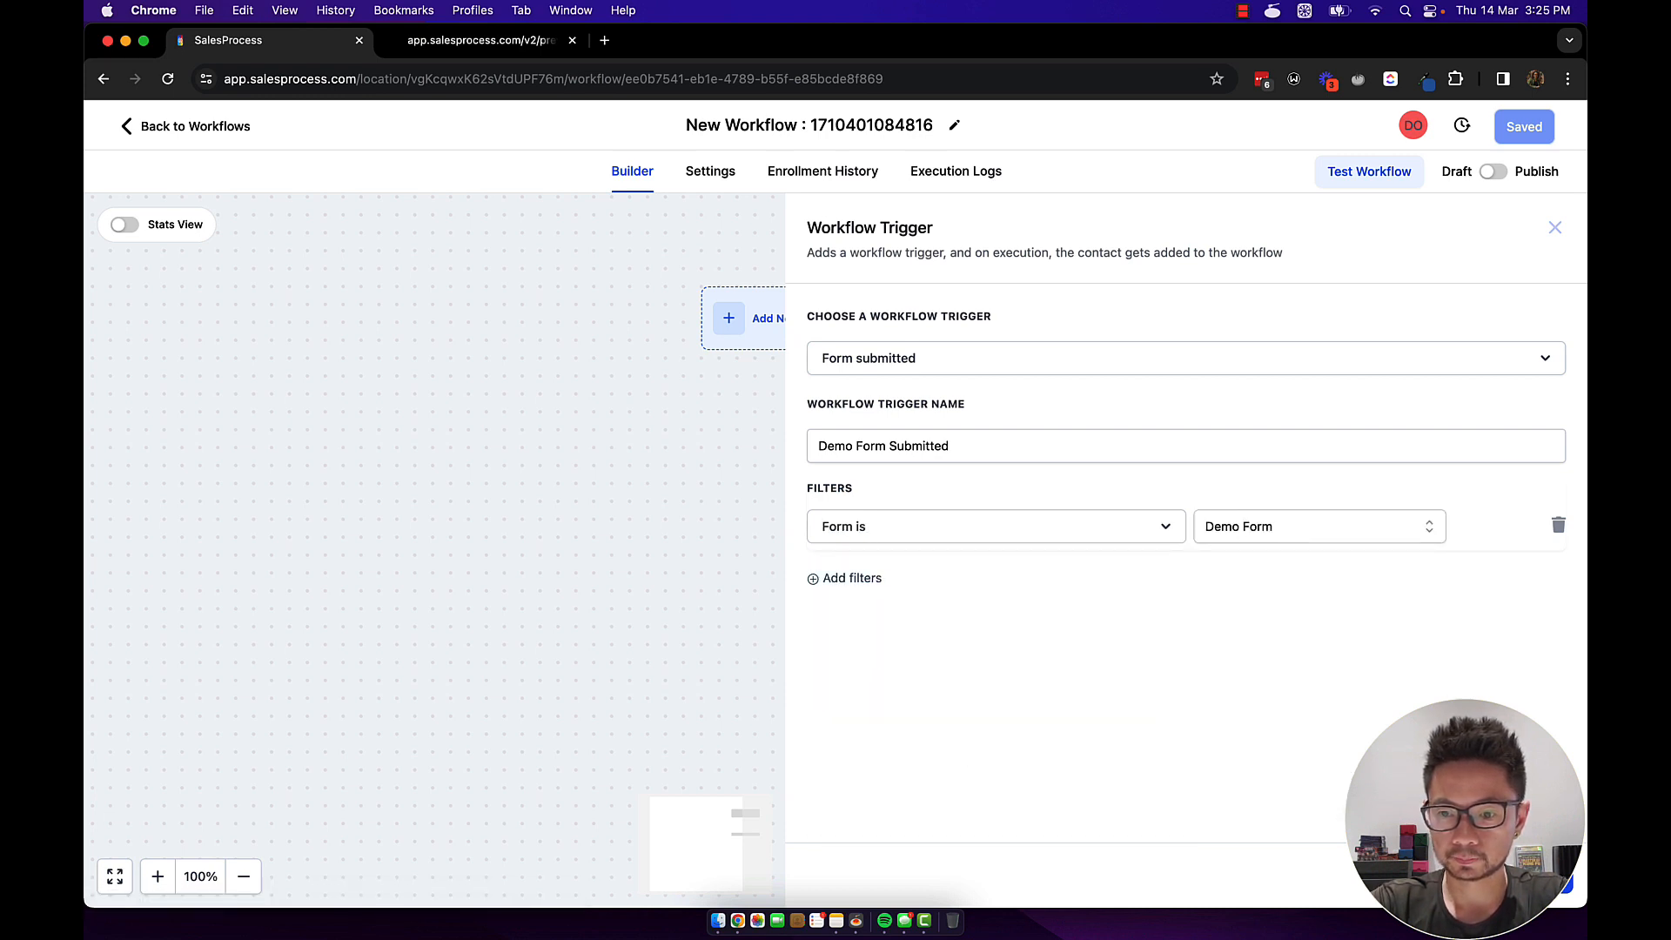
click(1521, 874)
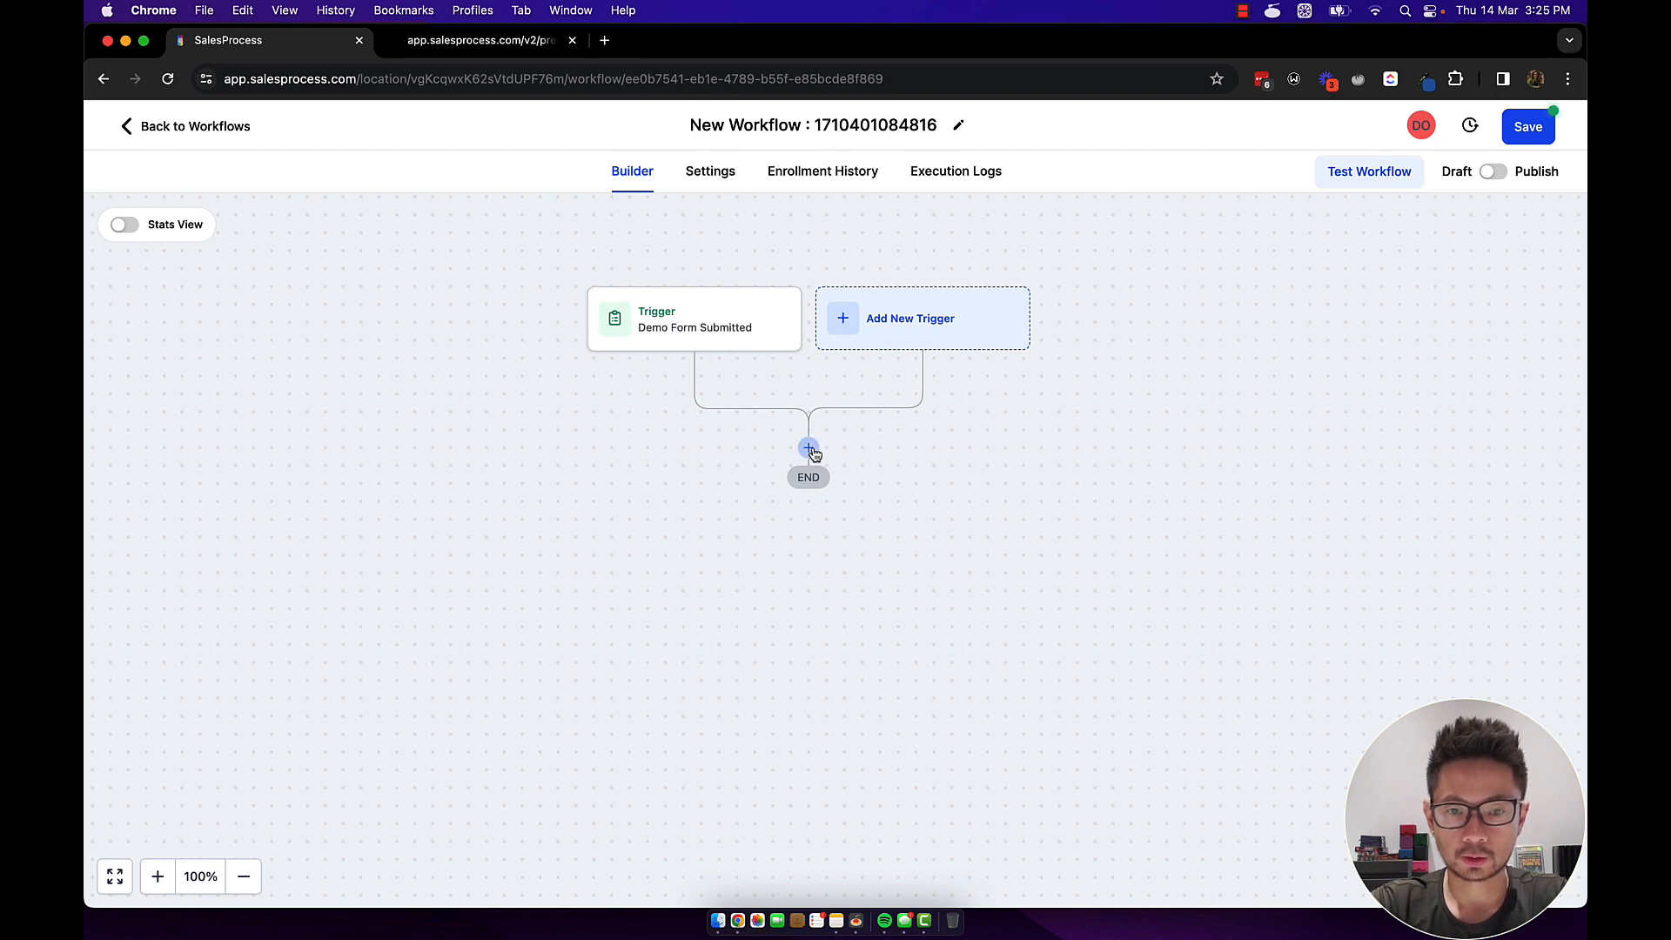
Add an Add Contact Tag action after the trigger, creating the new tag demoform.
click(809, 449)
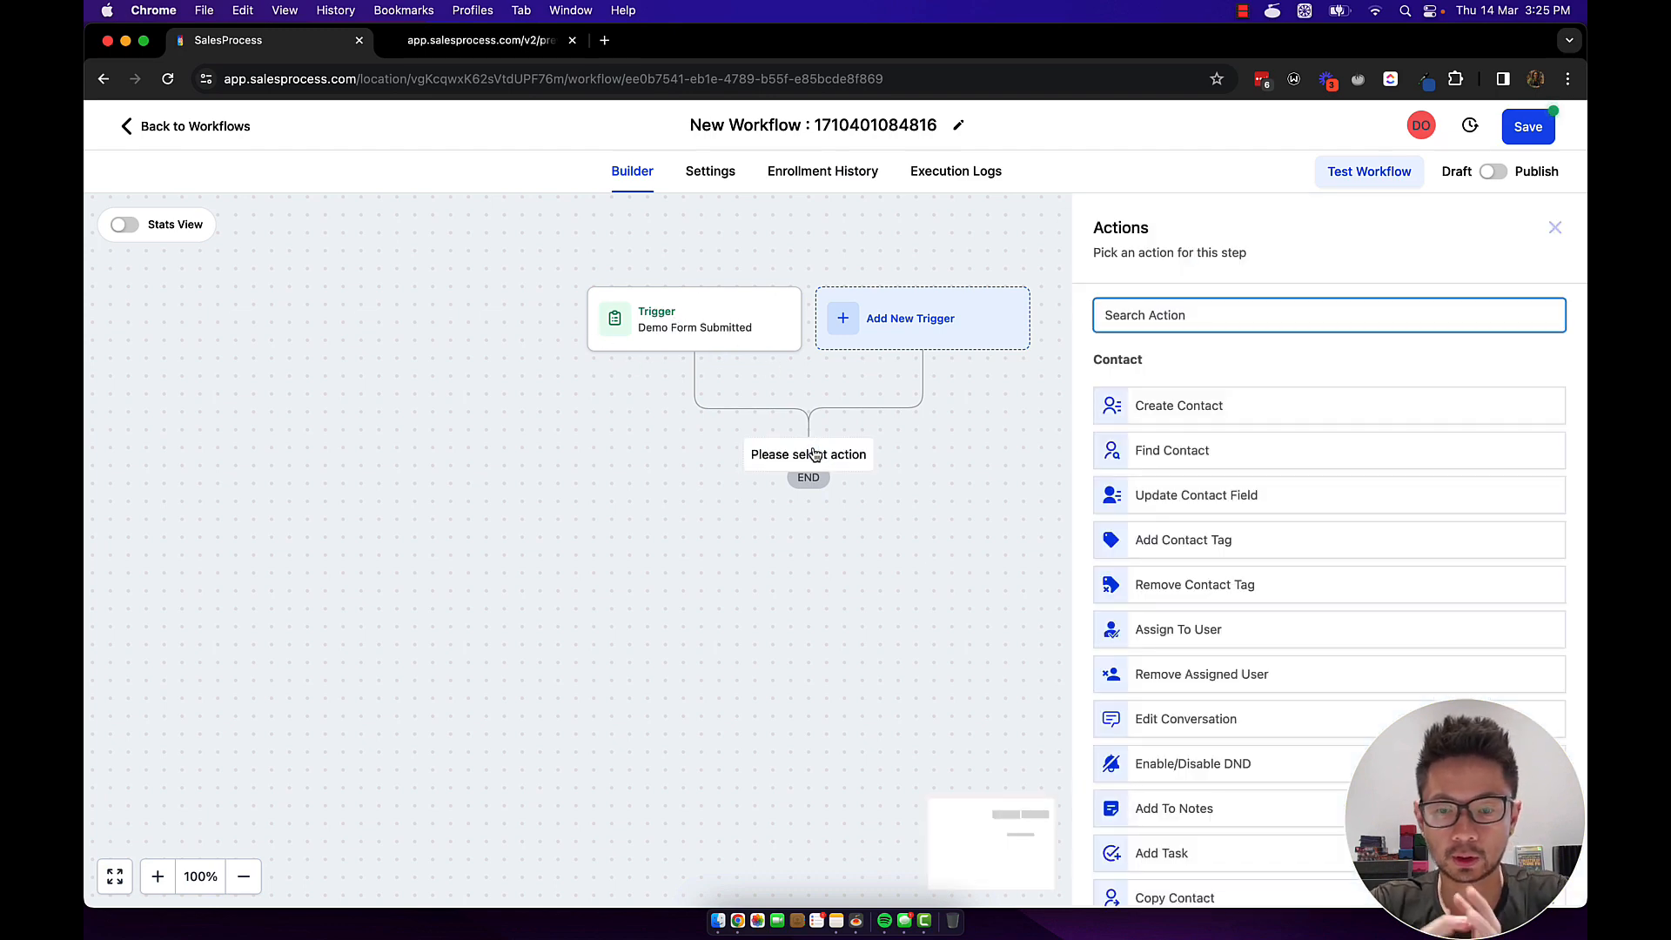
text(tag)
click(1185, 393)
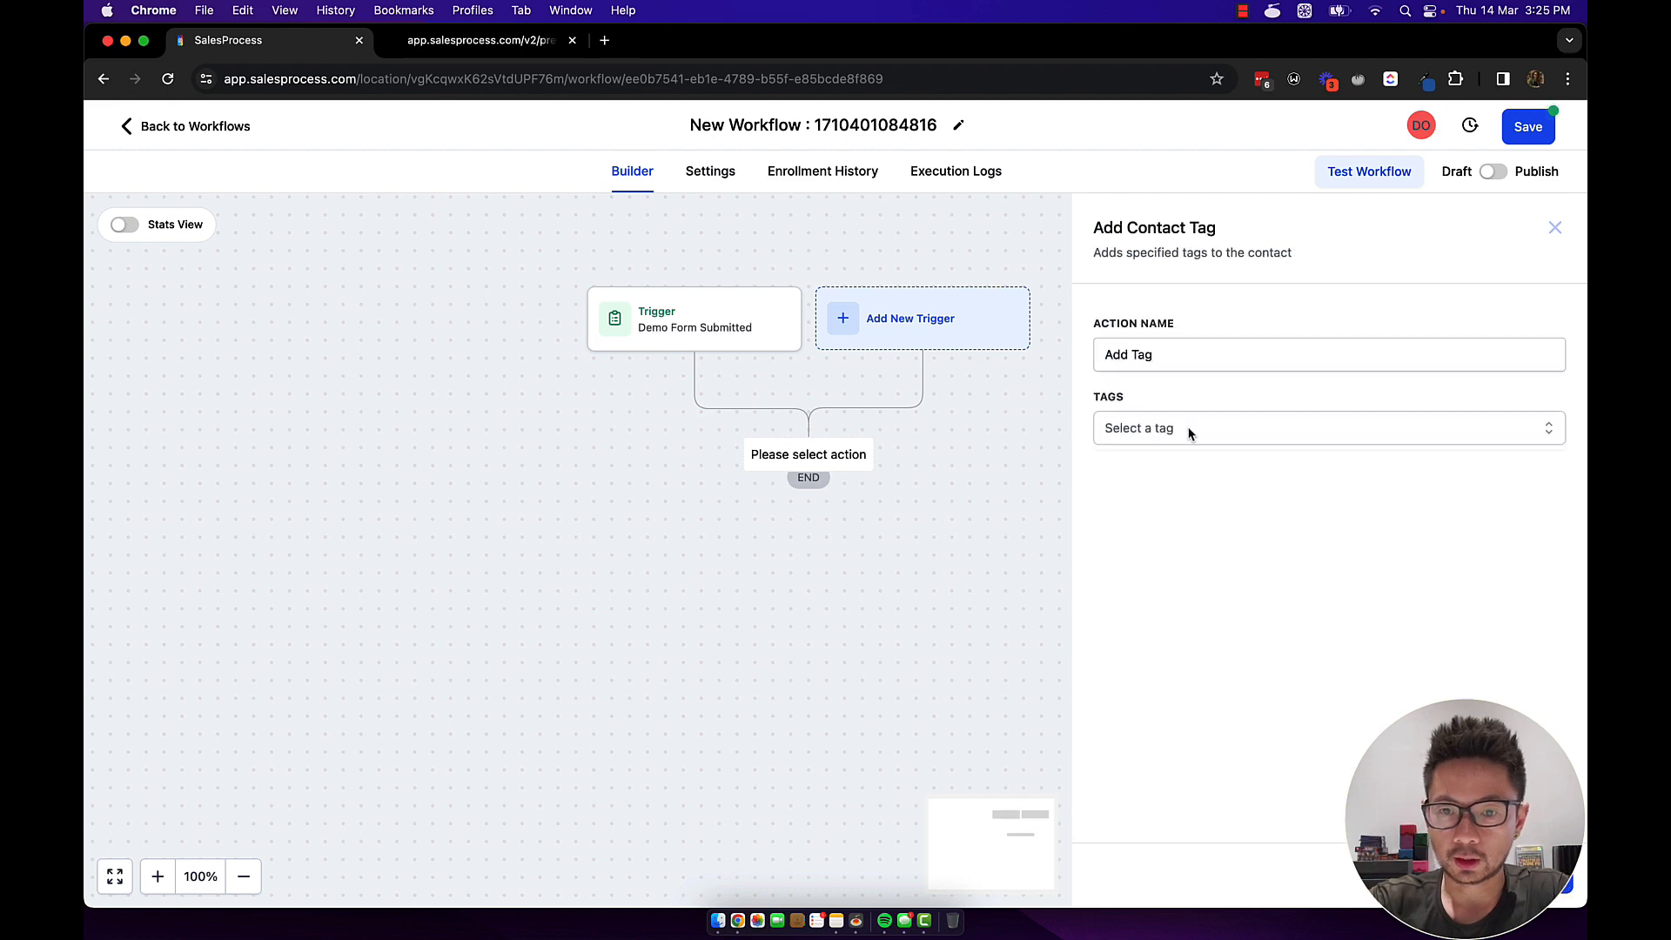
click(1189, 430)
click(1189, 430)
click(1189, 430)
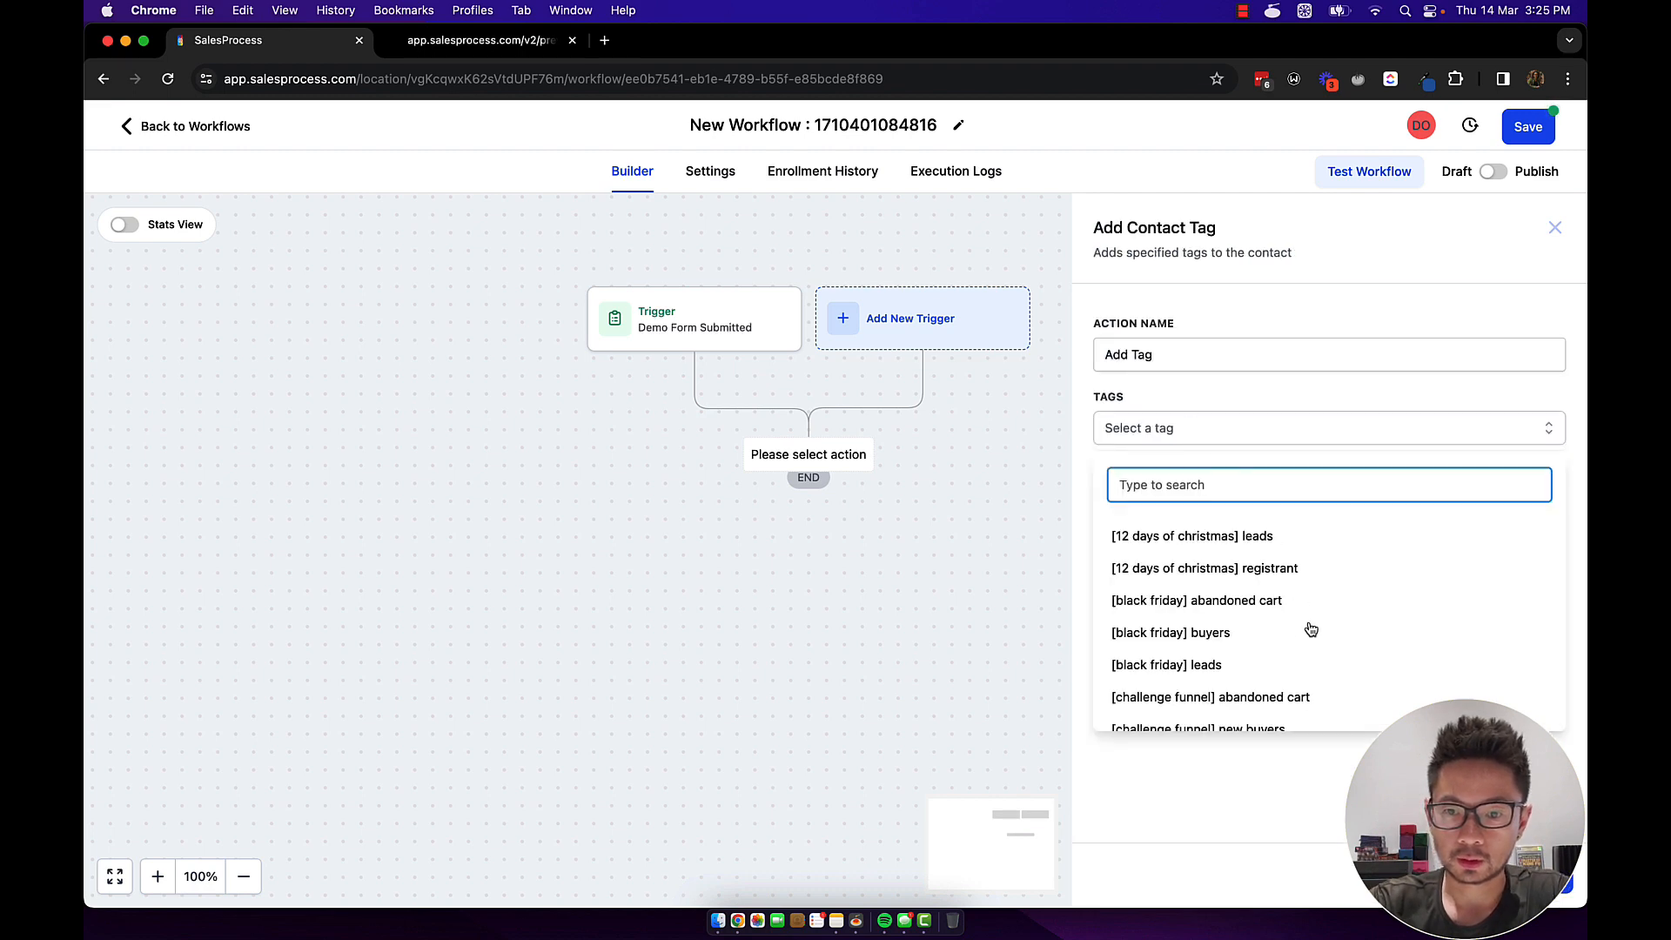
text(demo)
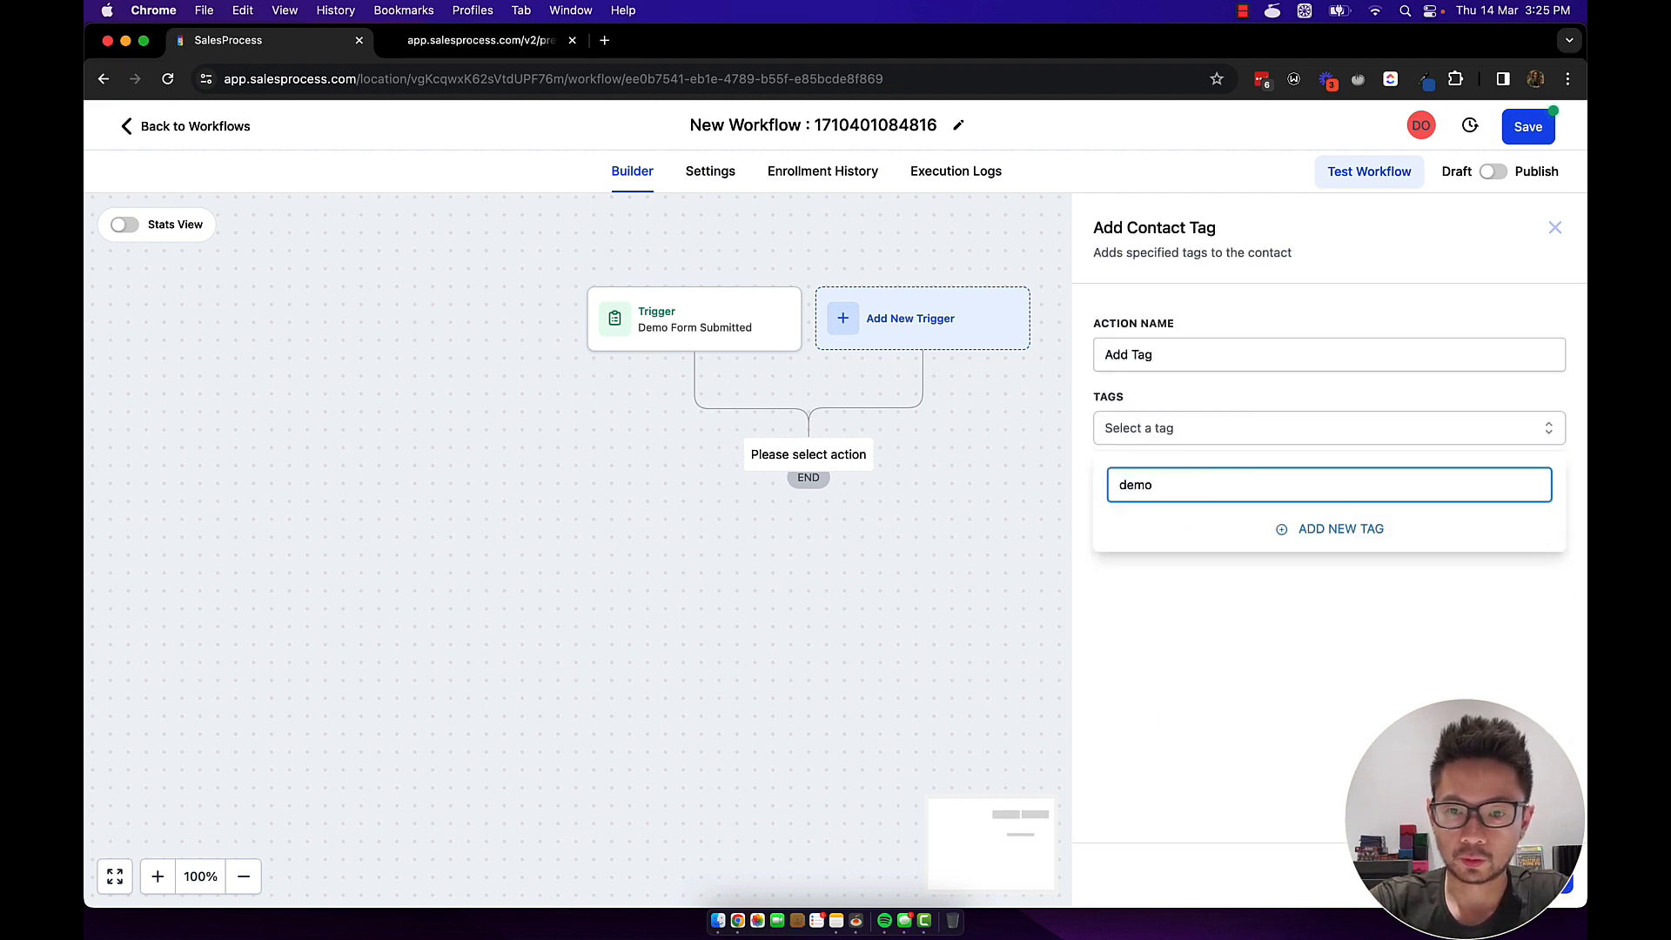
text(form)
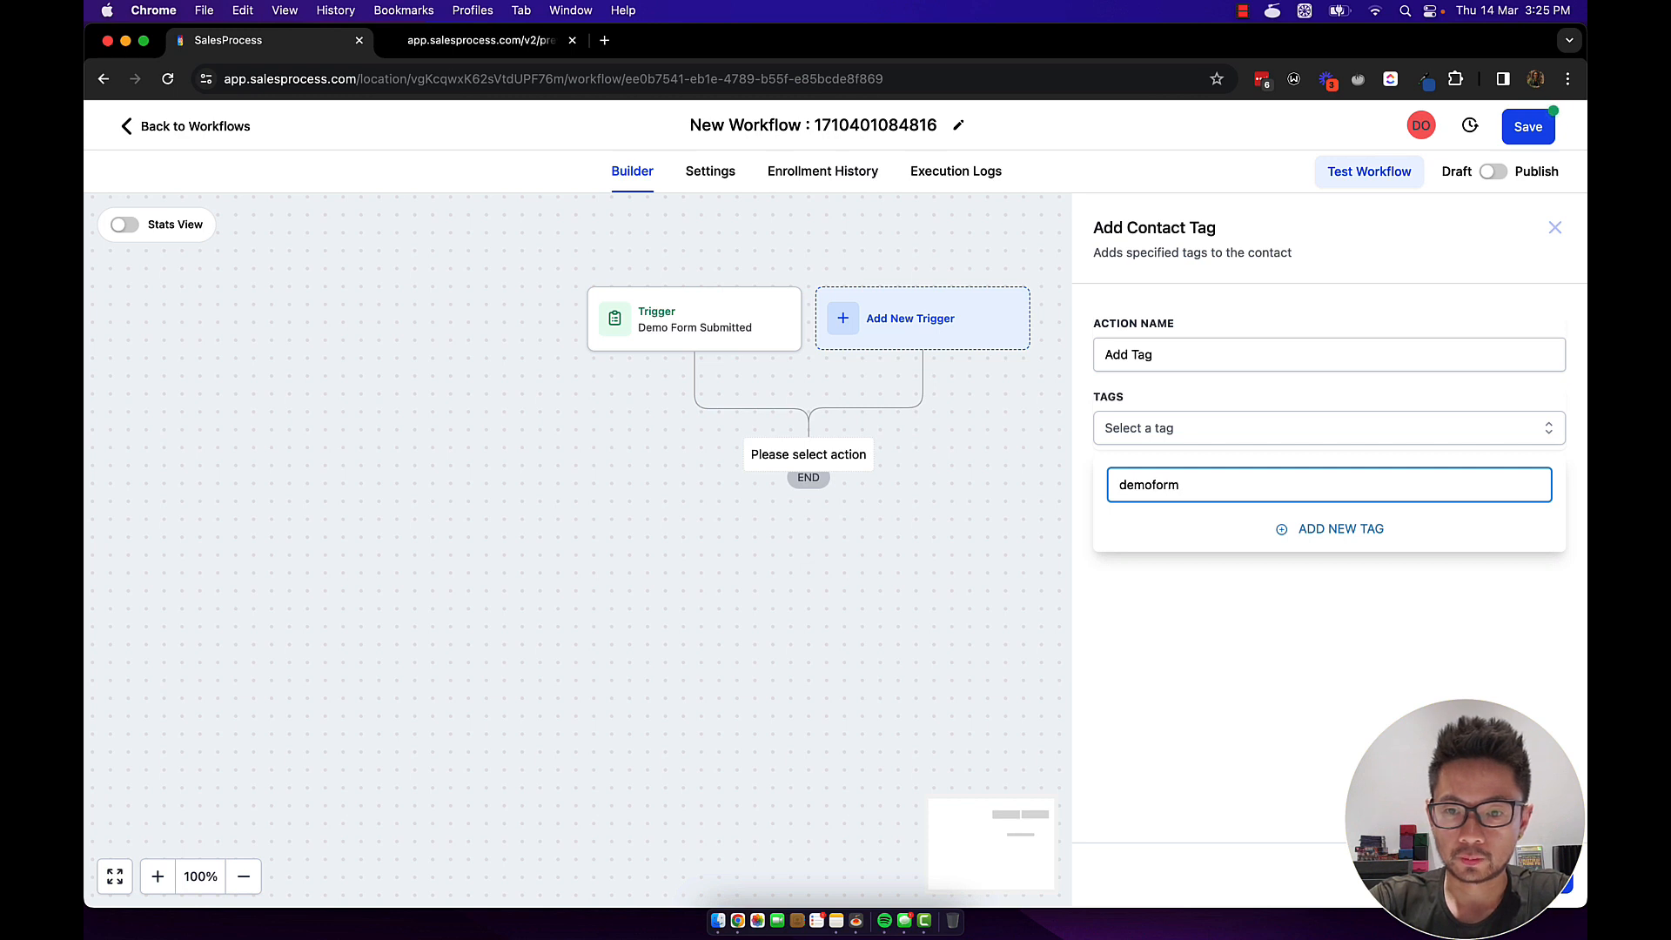
click(1303, 530)
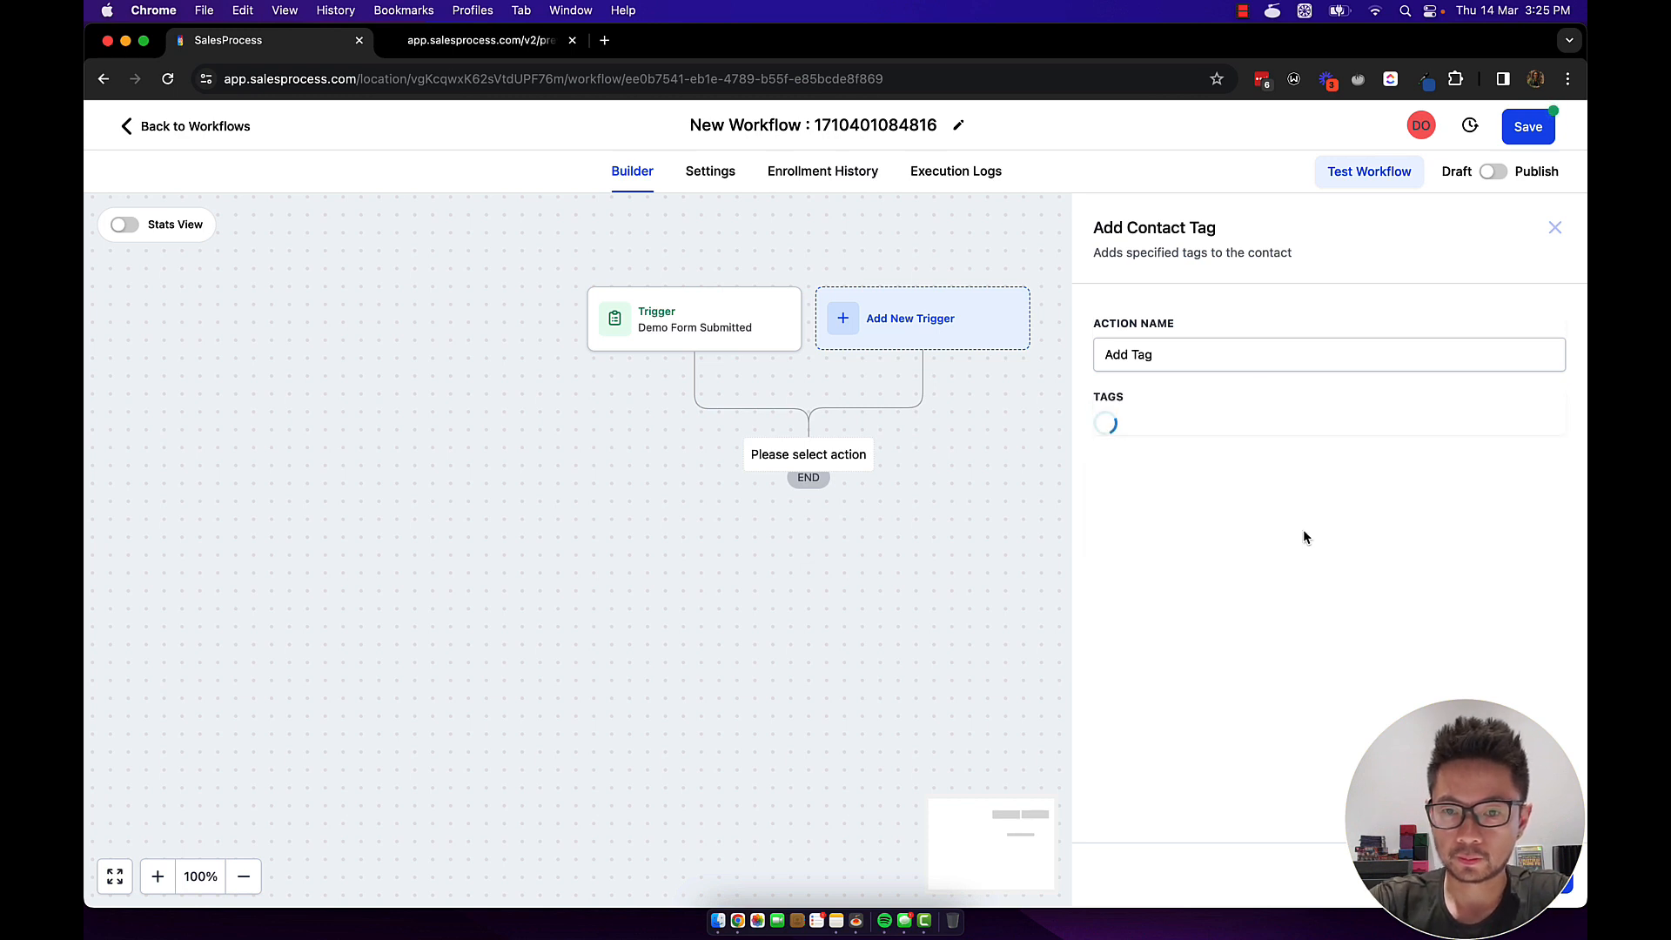
Rename the action to 'Add Tag - demoform' and save it into the workflow.
click(1187, 354)
text(-)
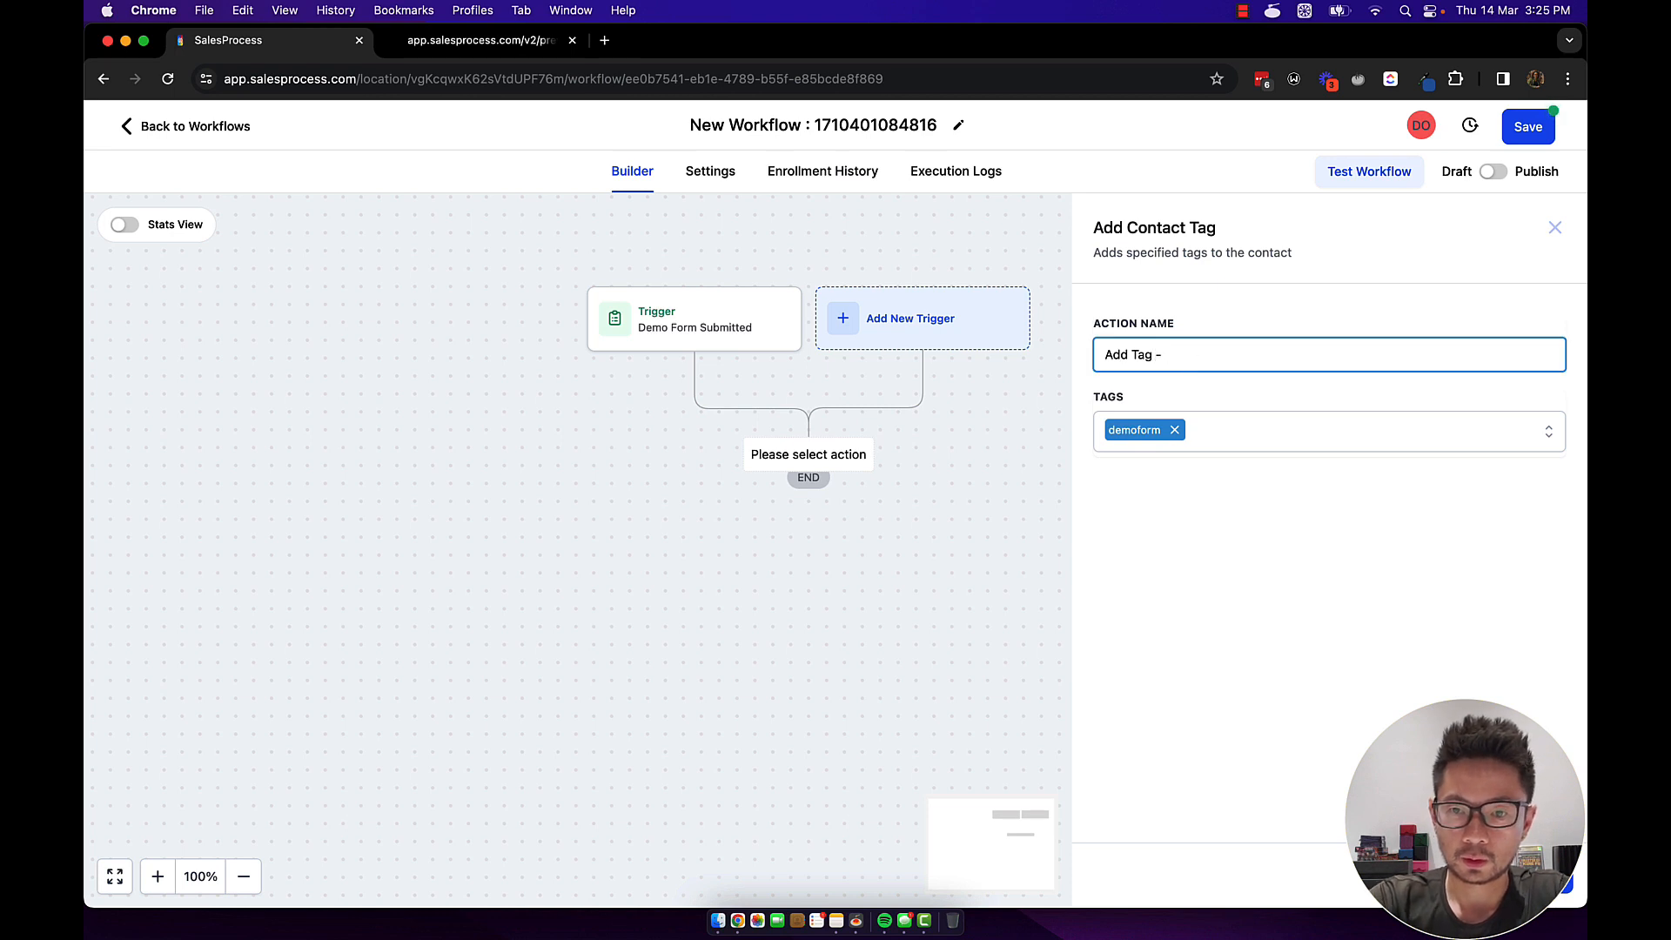
text( demoform)
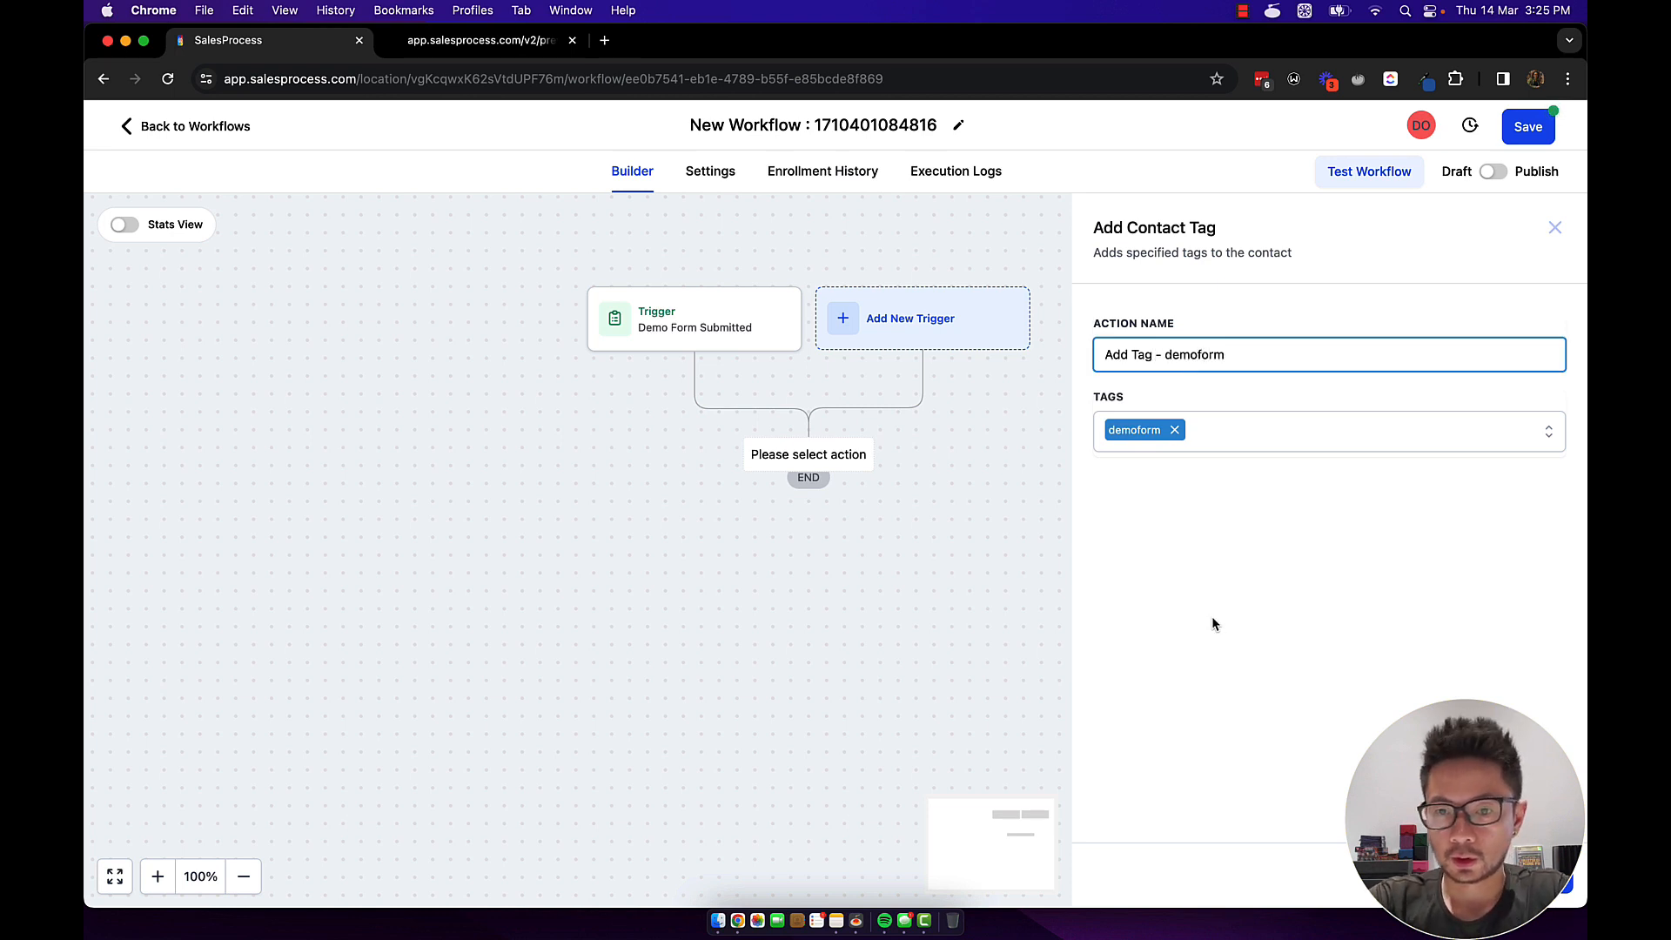
click(1558, 881)
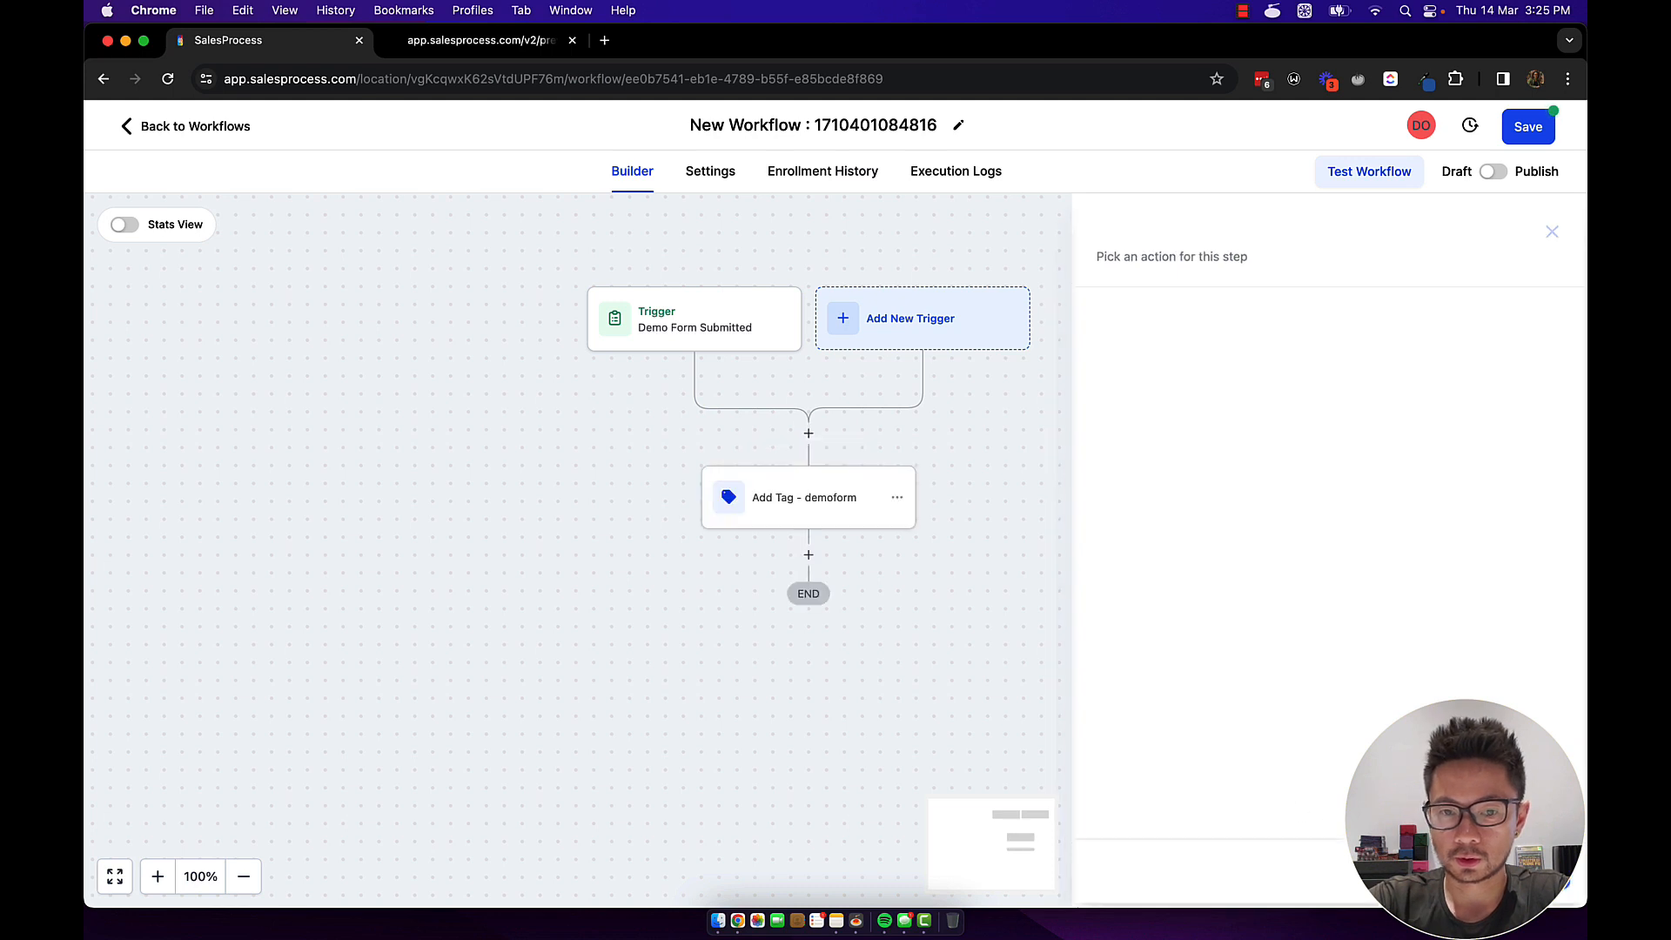
click(813, 496)
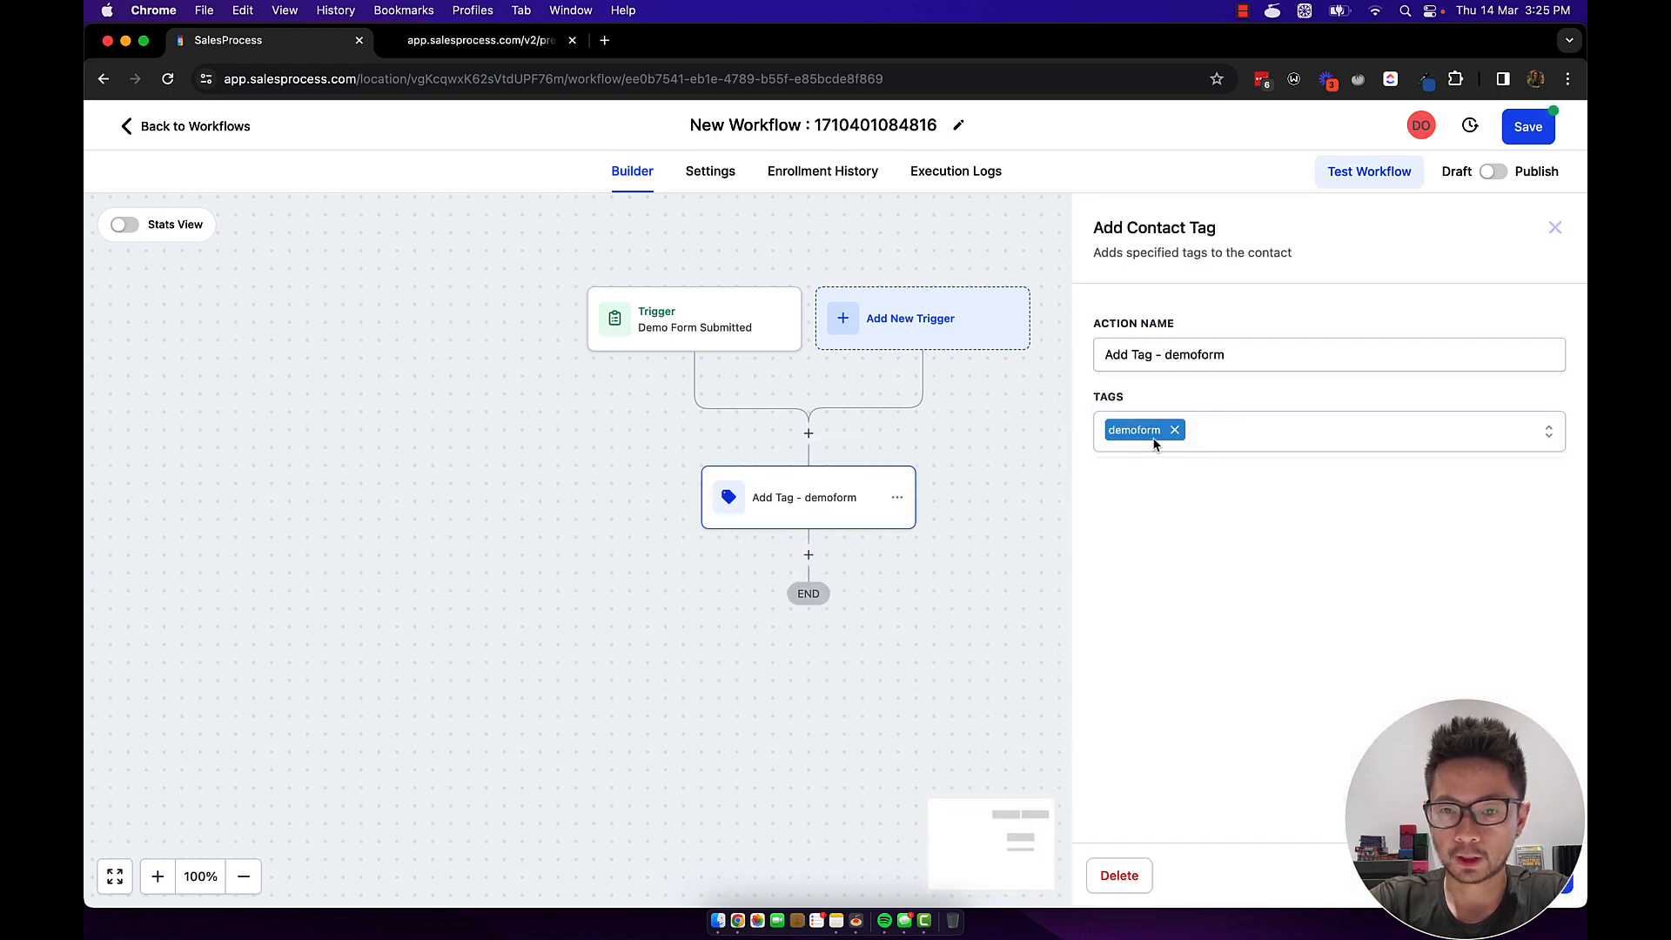
click(1524, 877)
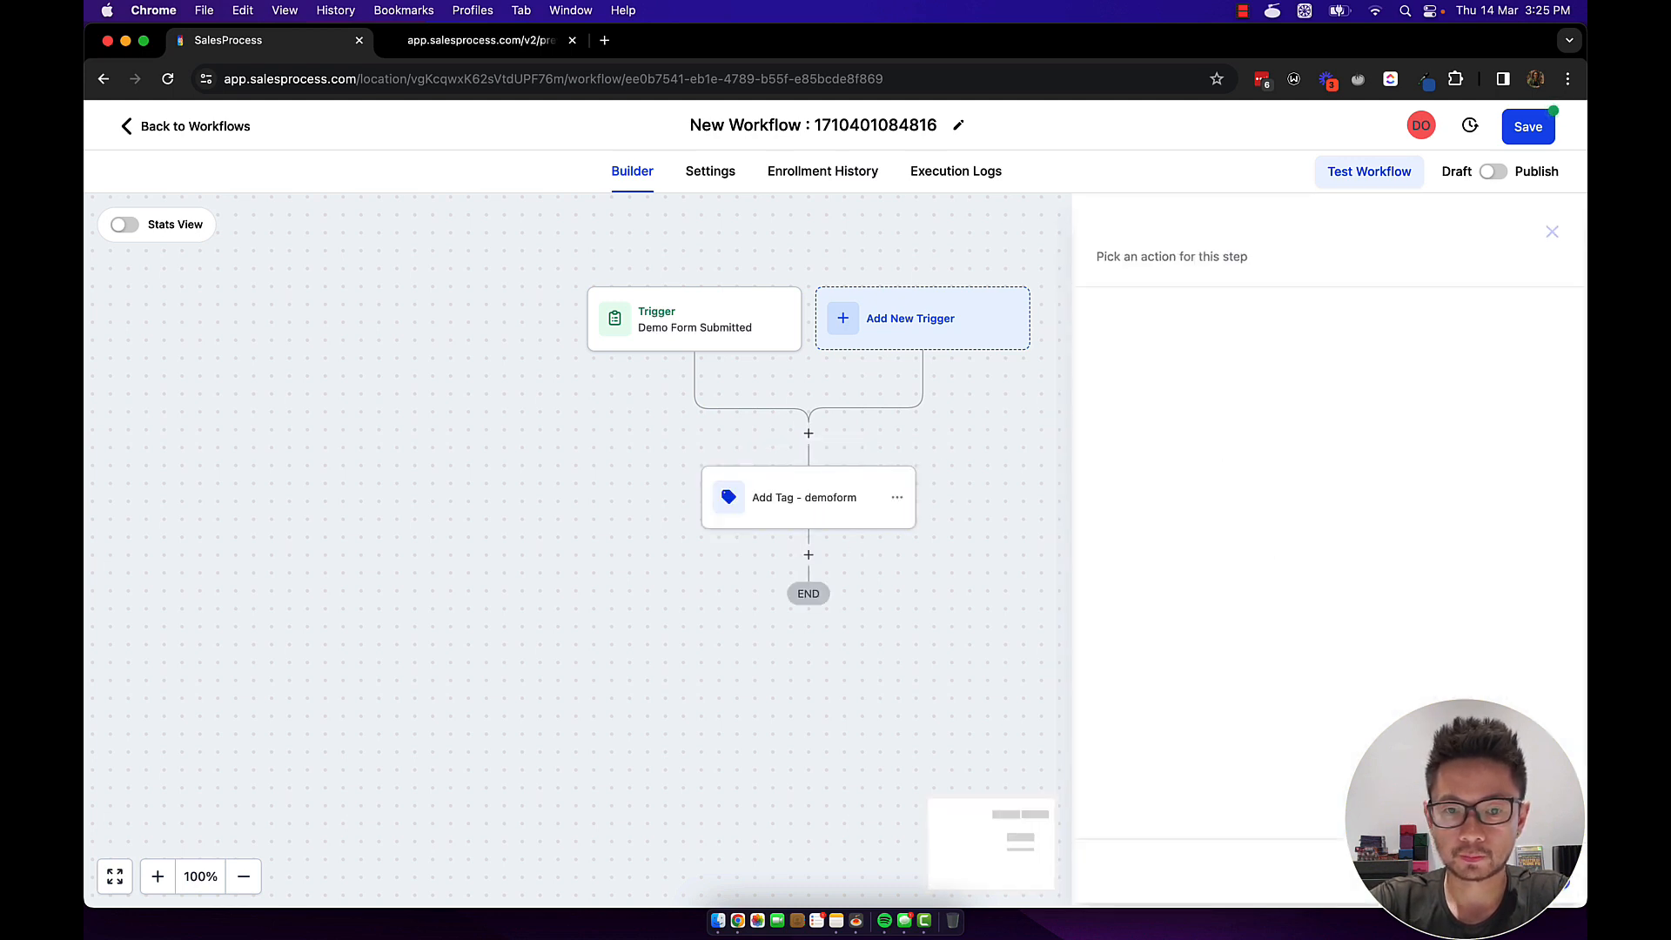
Add an in-app Internal Notification below the tag step, titled with the contact's first name plus 'submitte'.
click(808, 556)
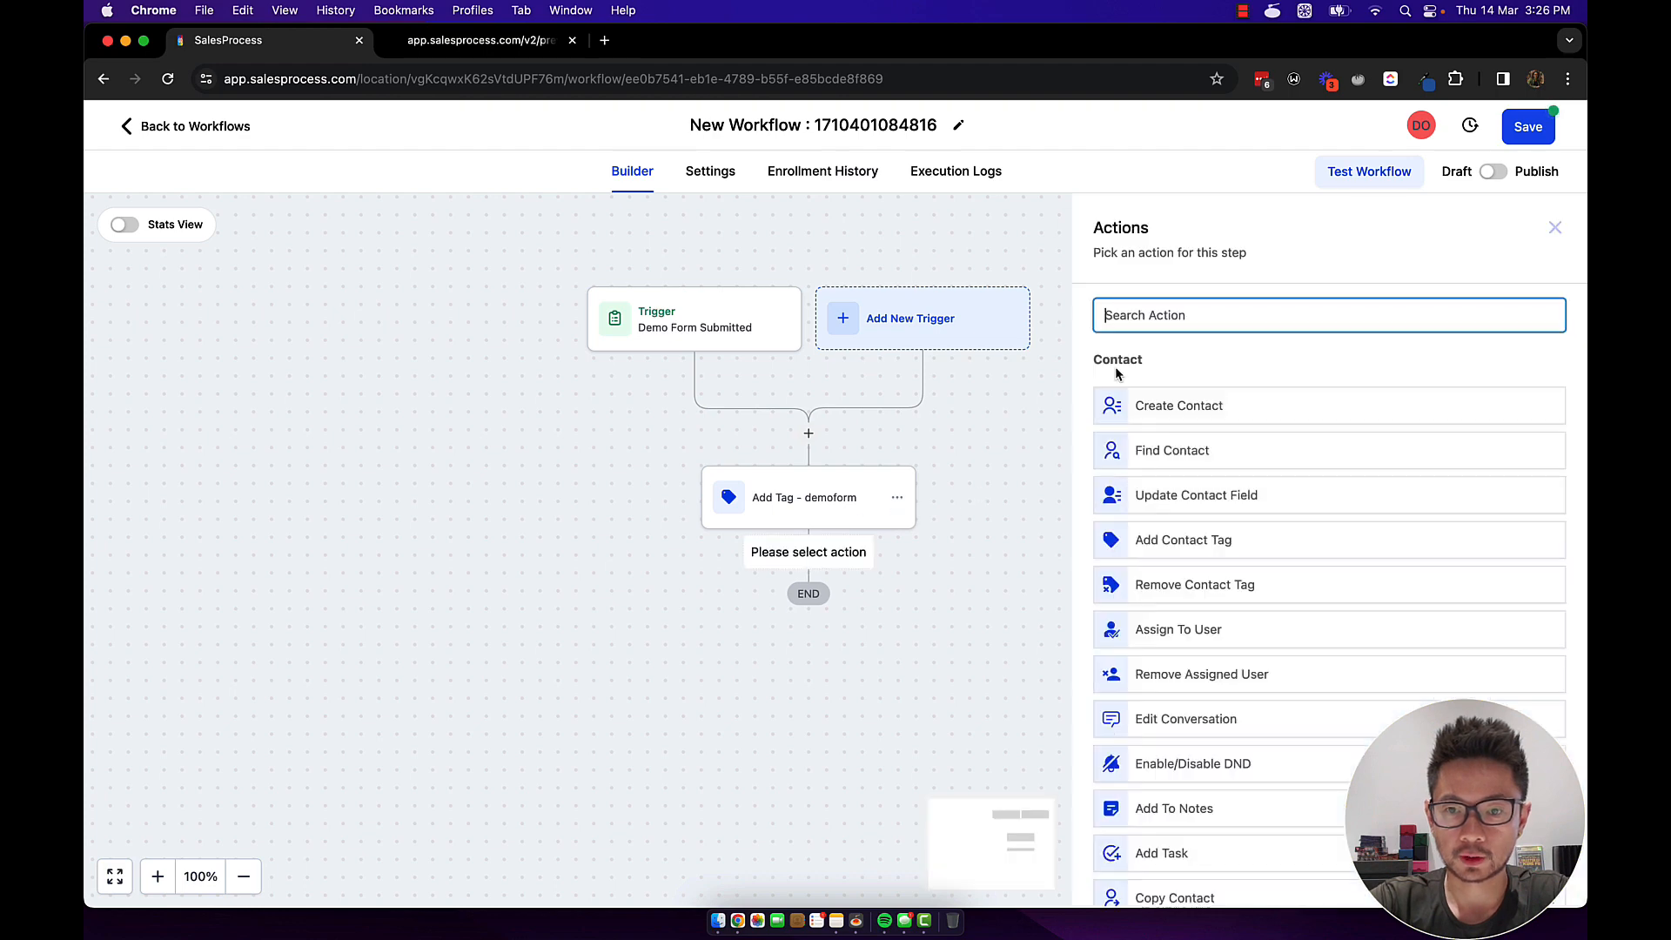
text(notif)
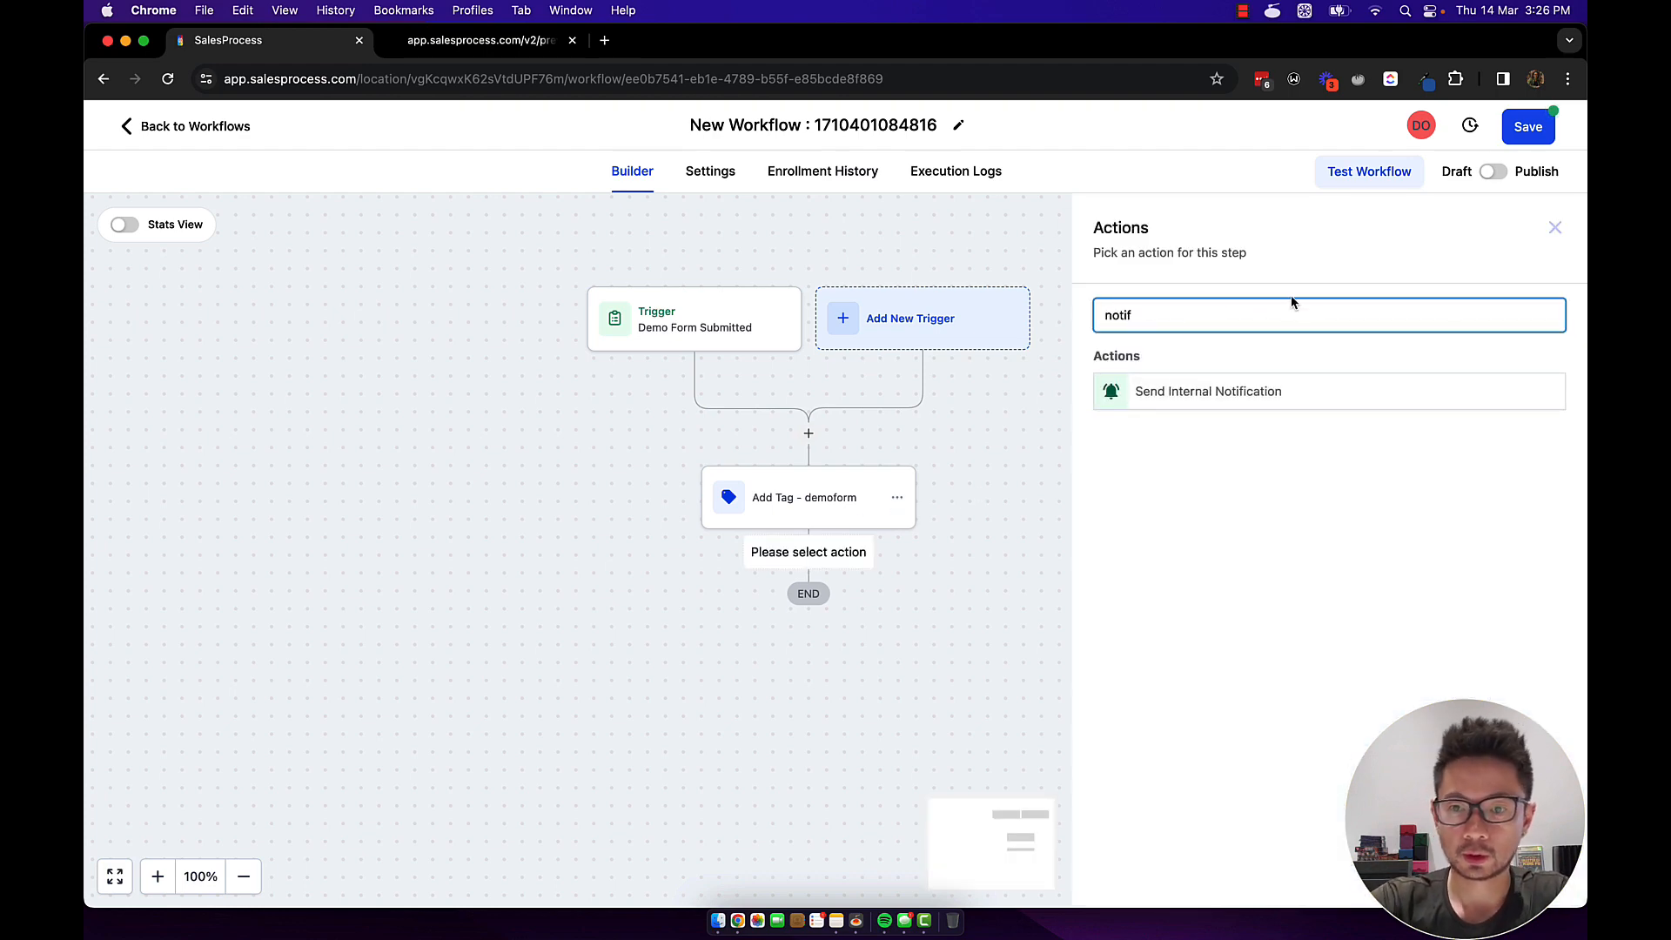
click(1199, 393)
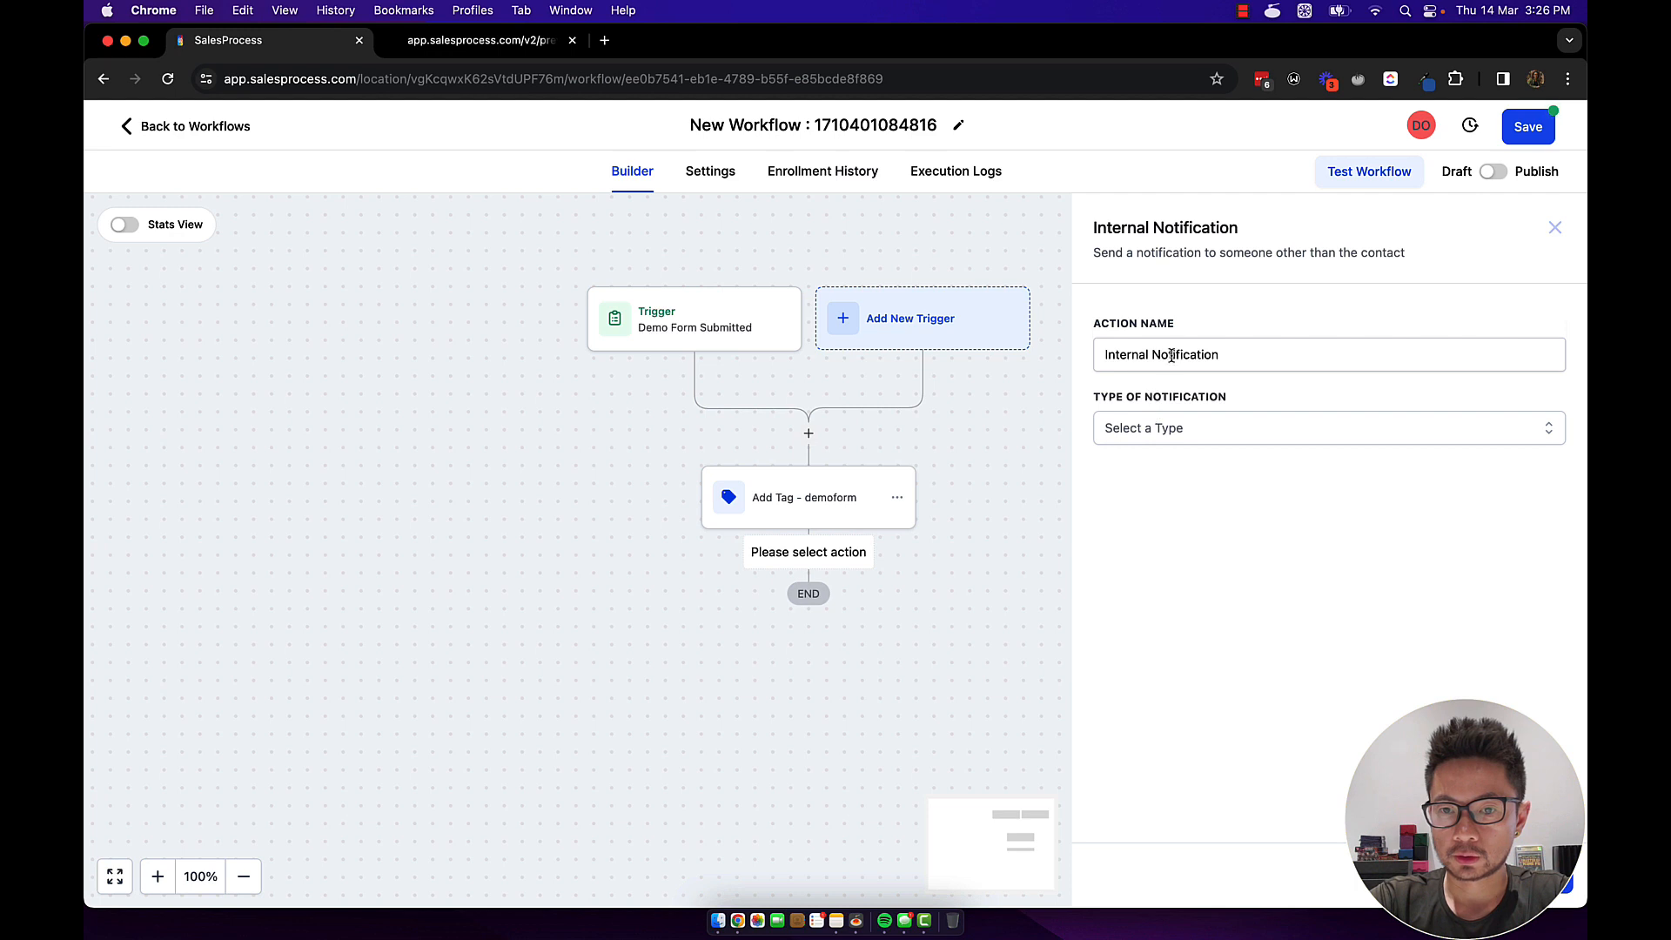
click(1169, 434)
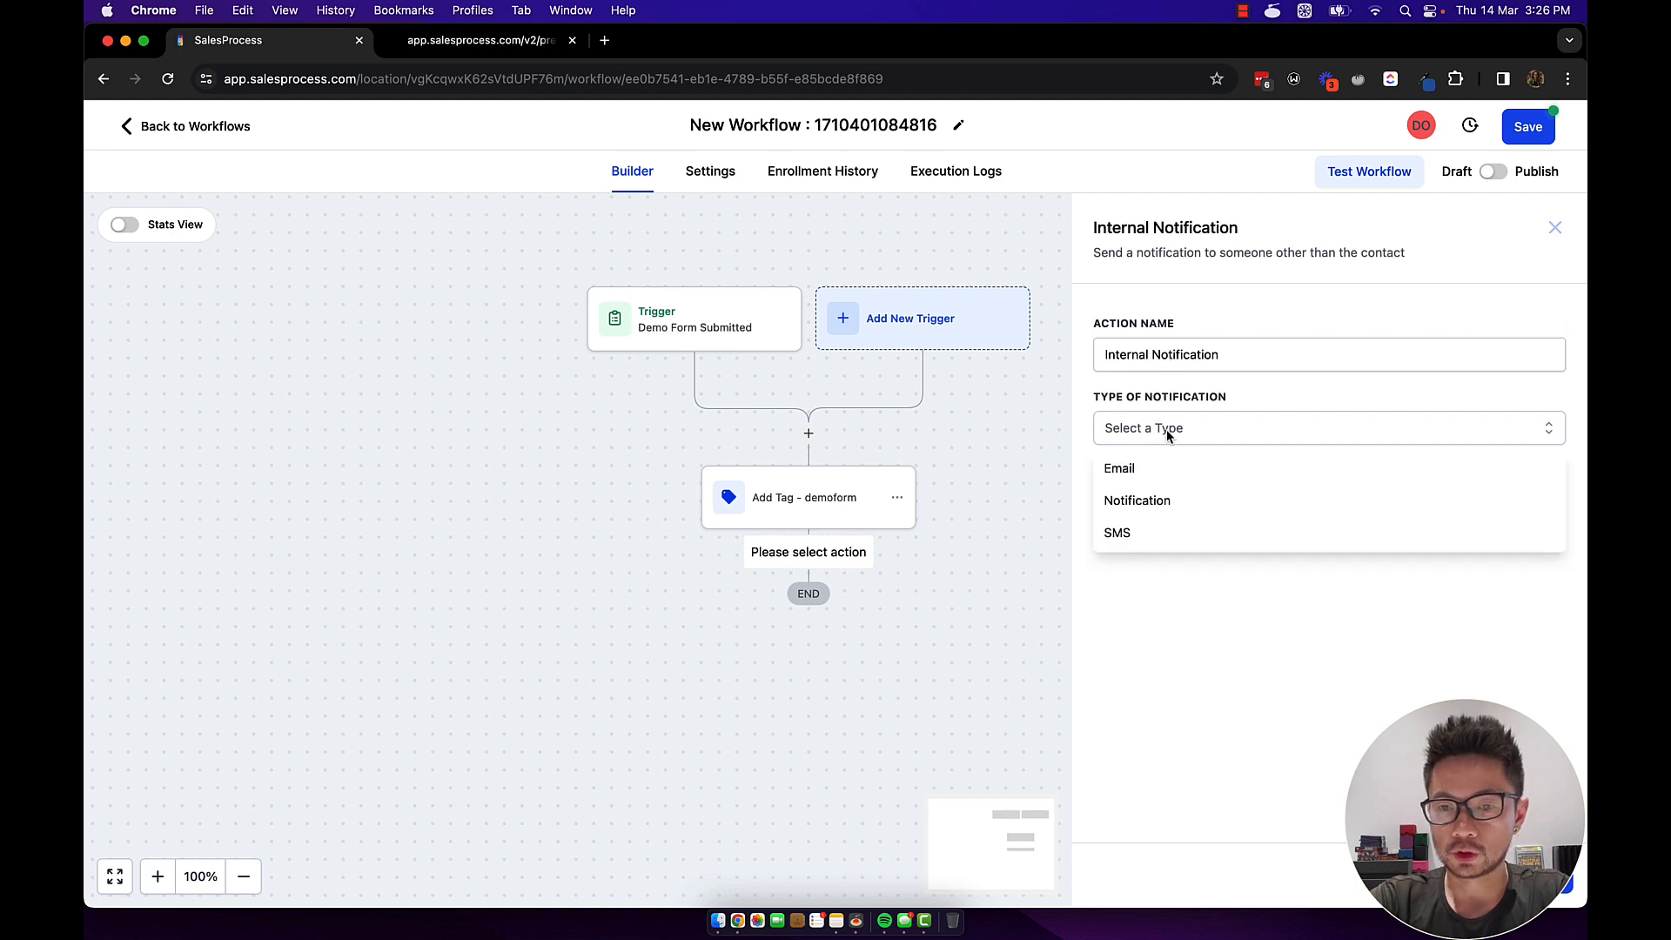
click(1139, 513)
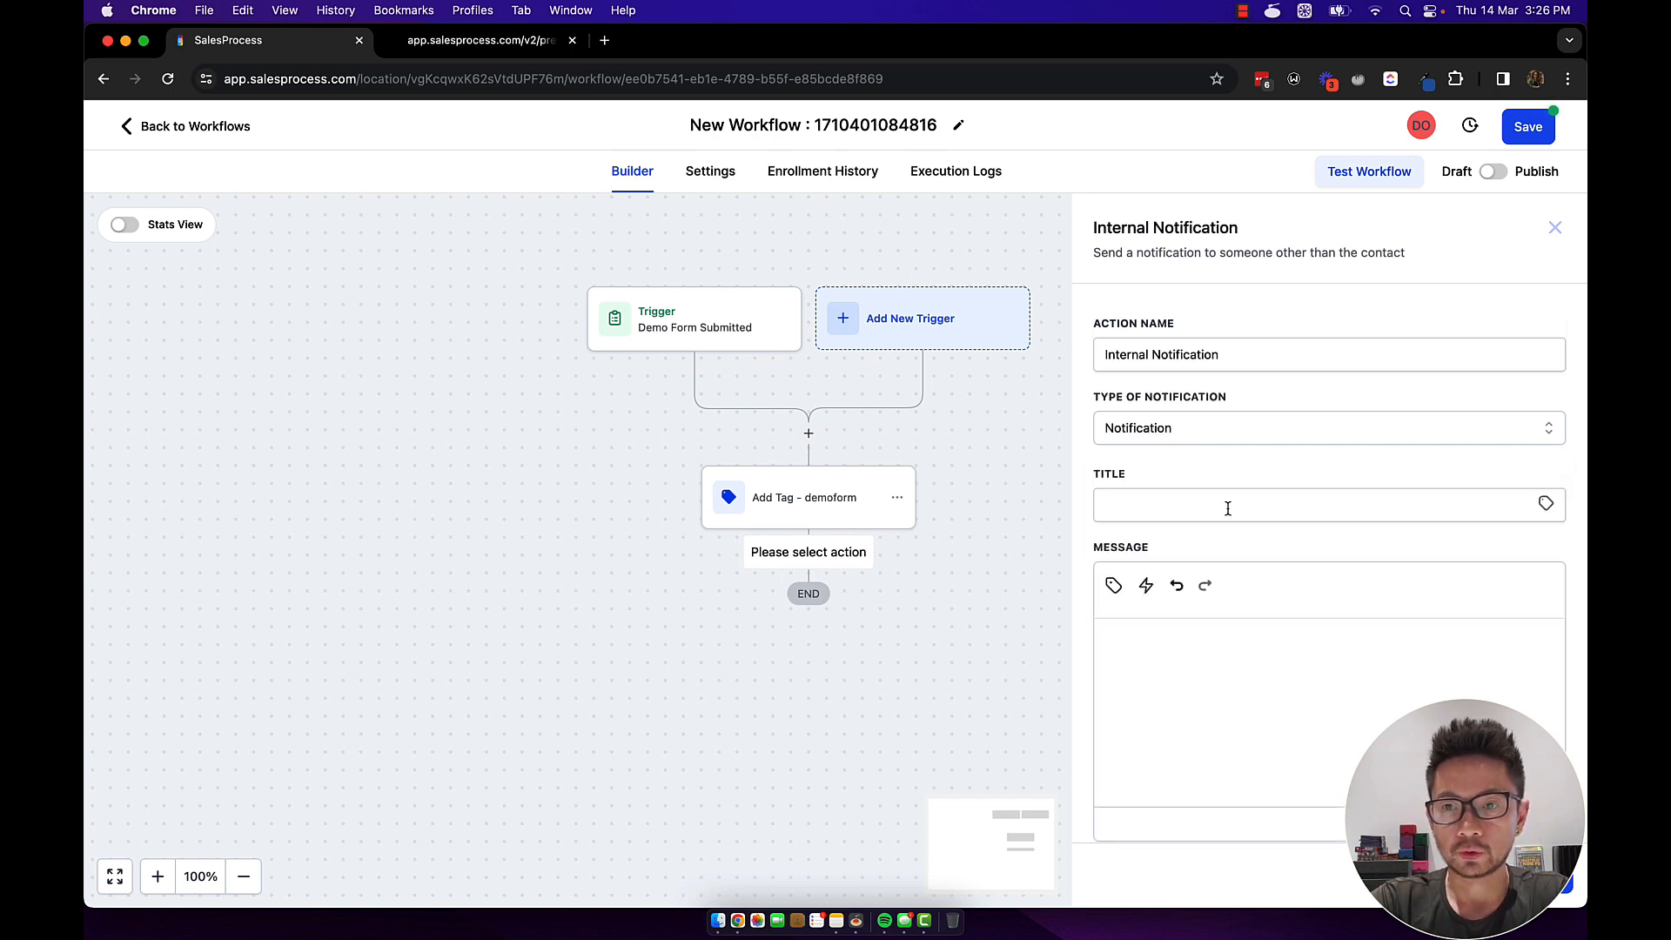
click(1547, 510)
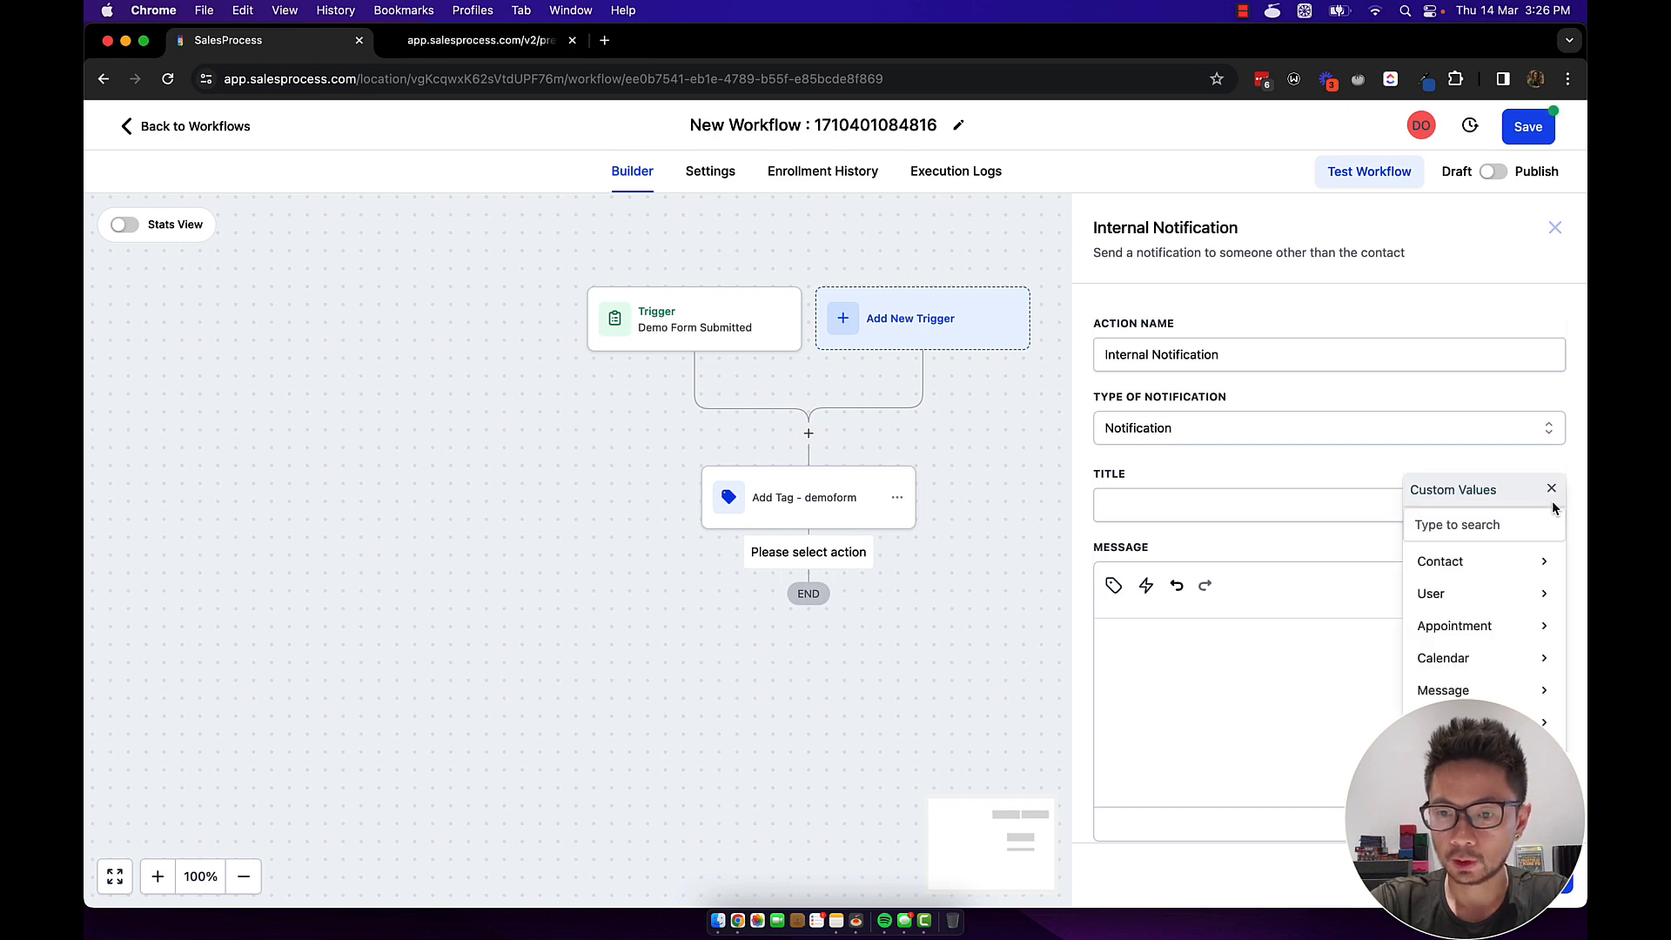
click(1445, 564)
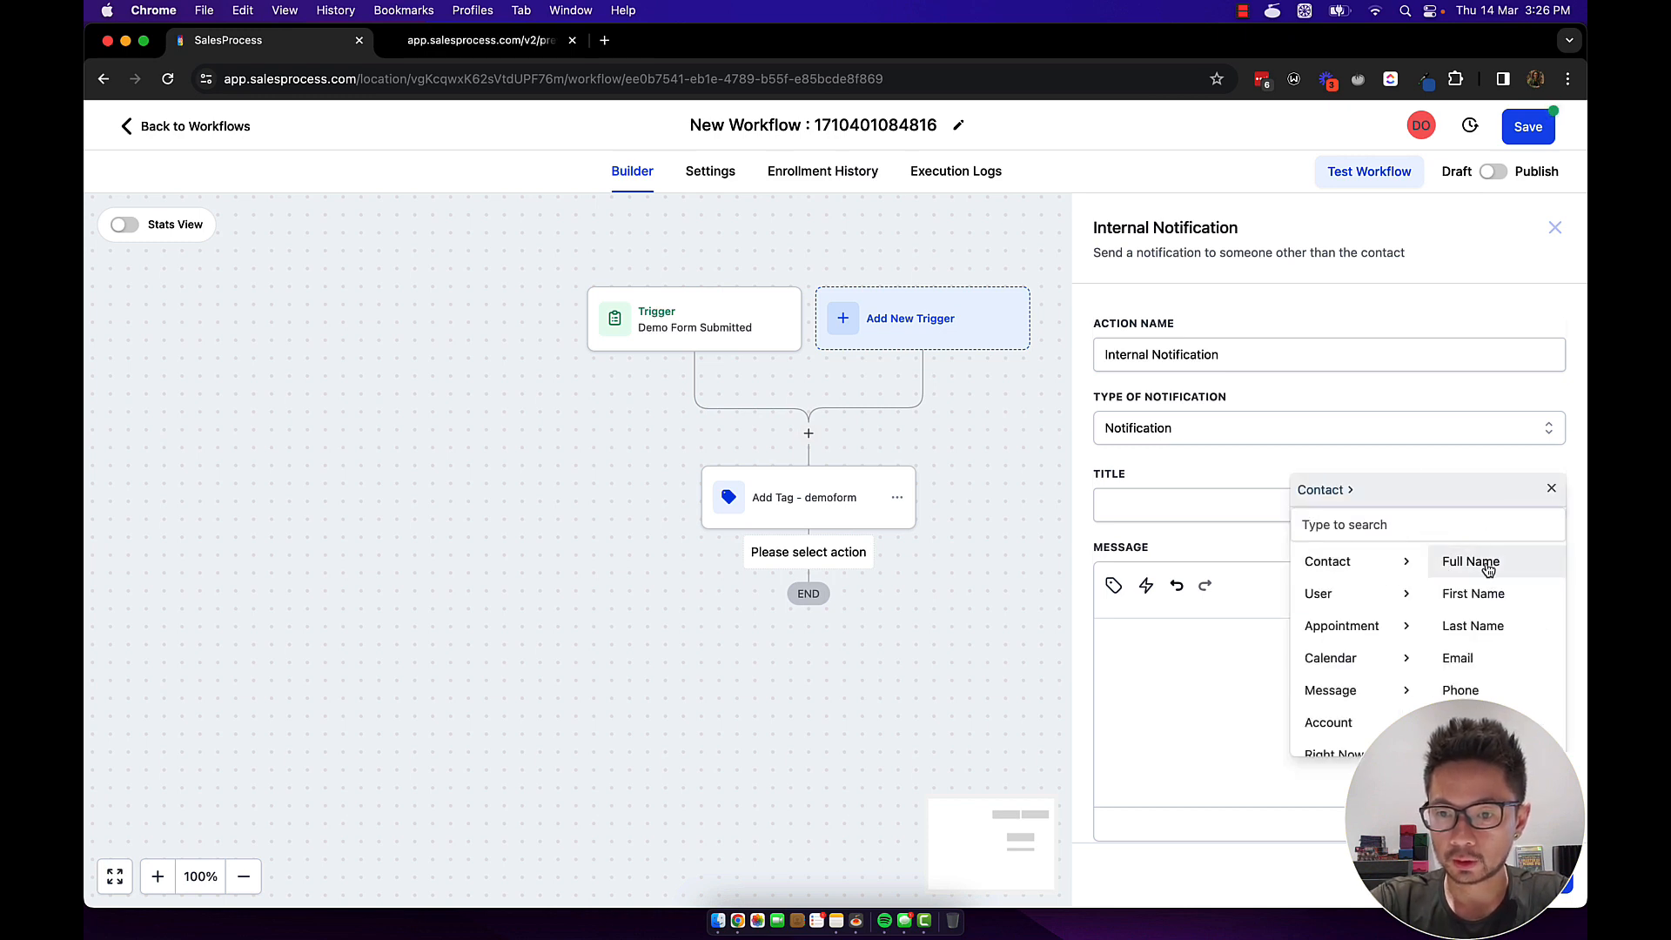
click(1482, 601)
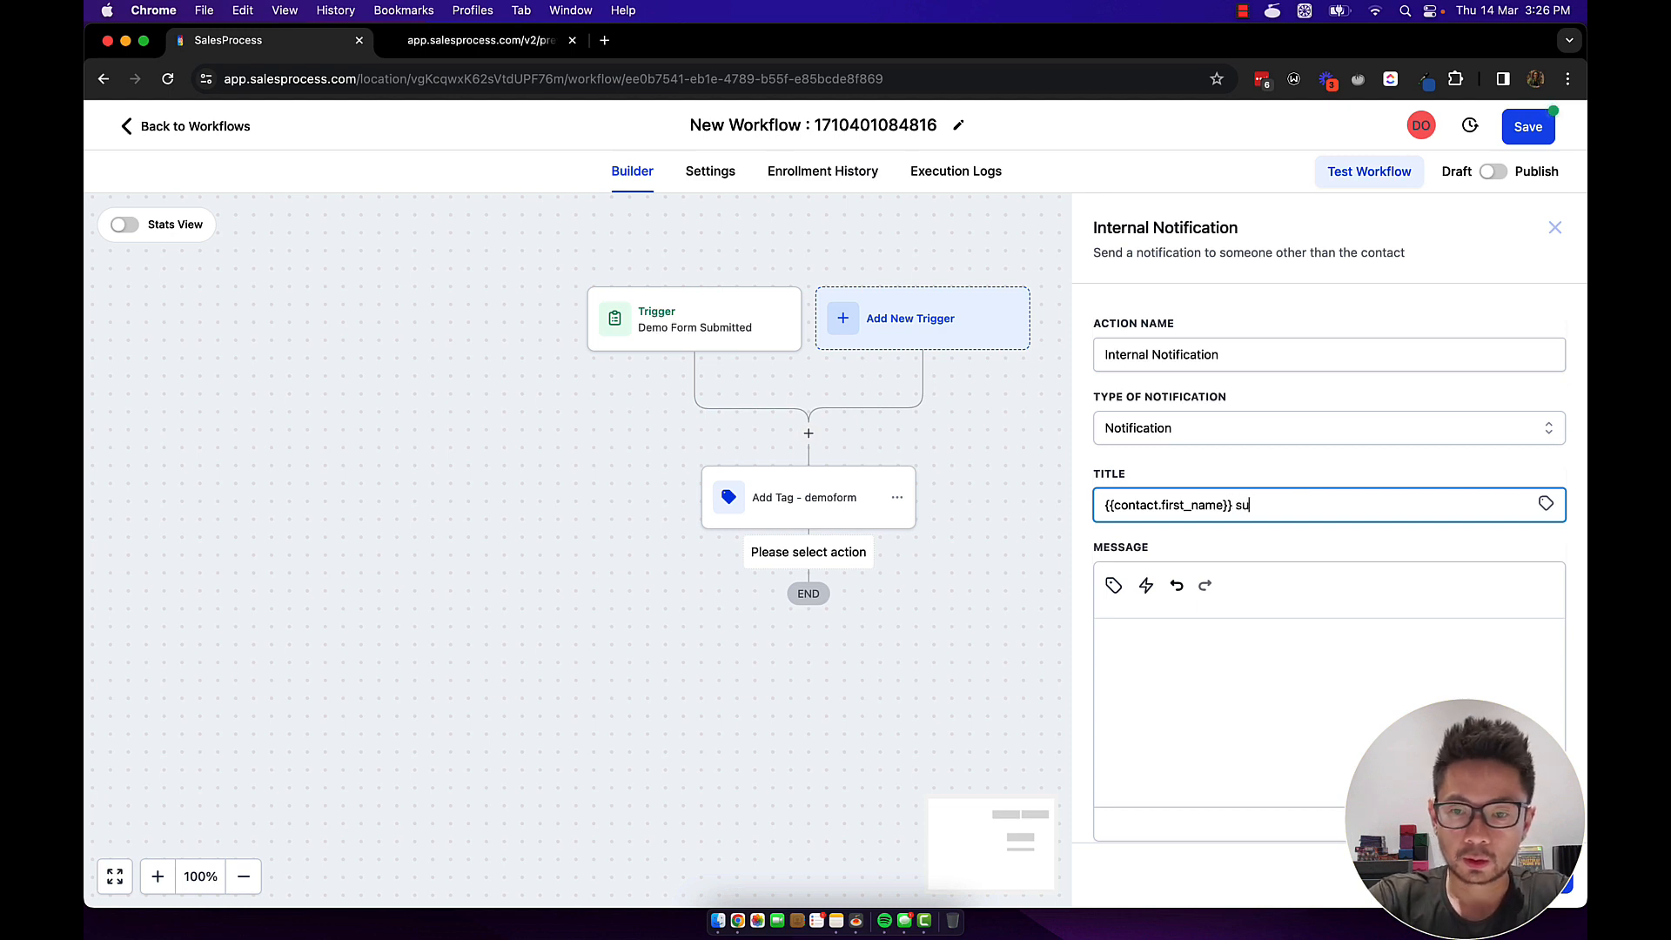
text(submitted a form entry)
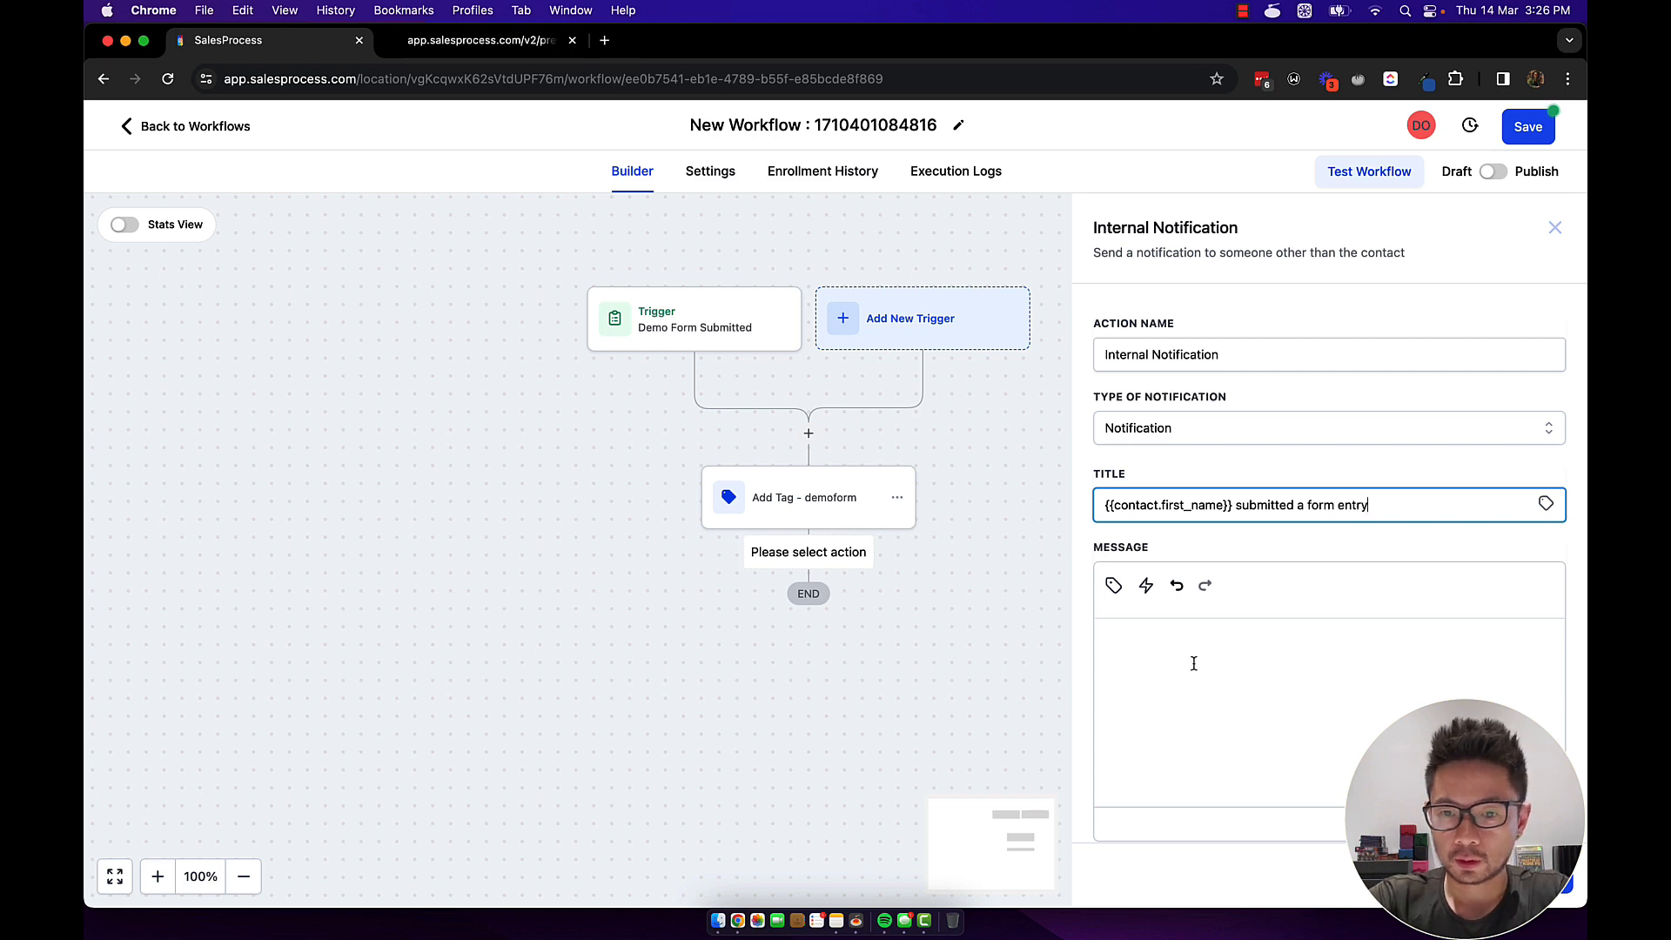
Set the message 'Click here to go to their contact page' with redirect to the Contact page.
click(1195, 663)
text(Cl)
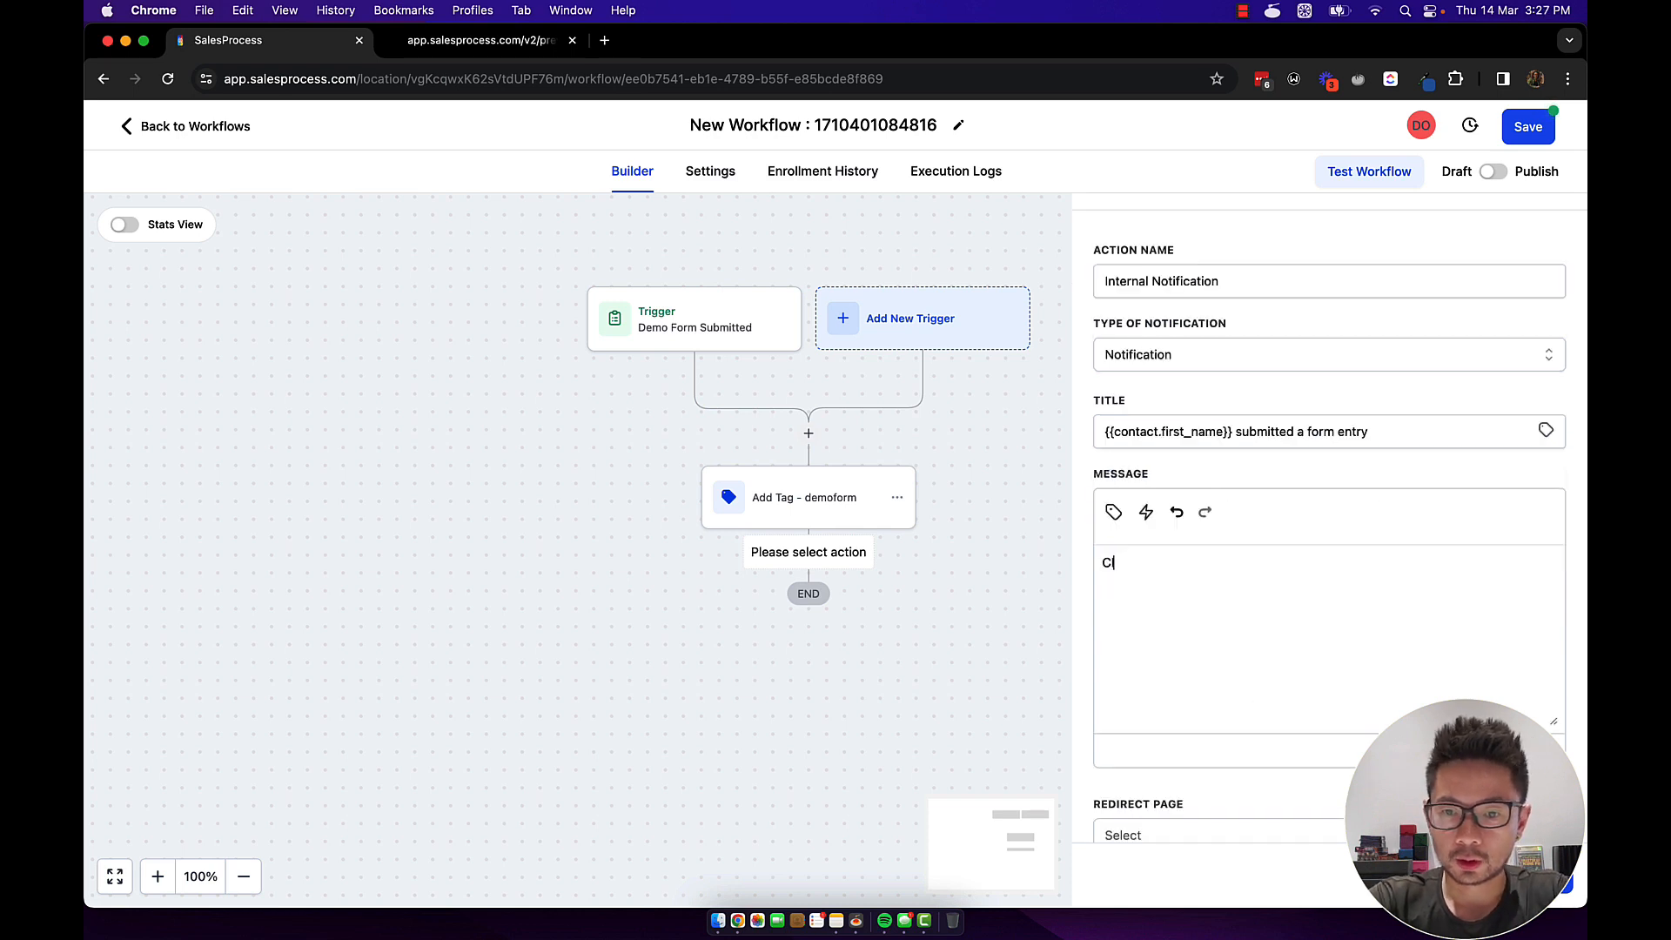
text(ick here to )
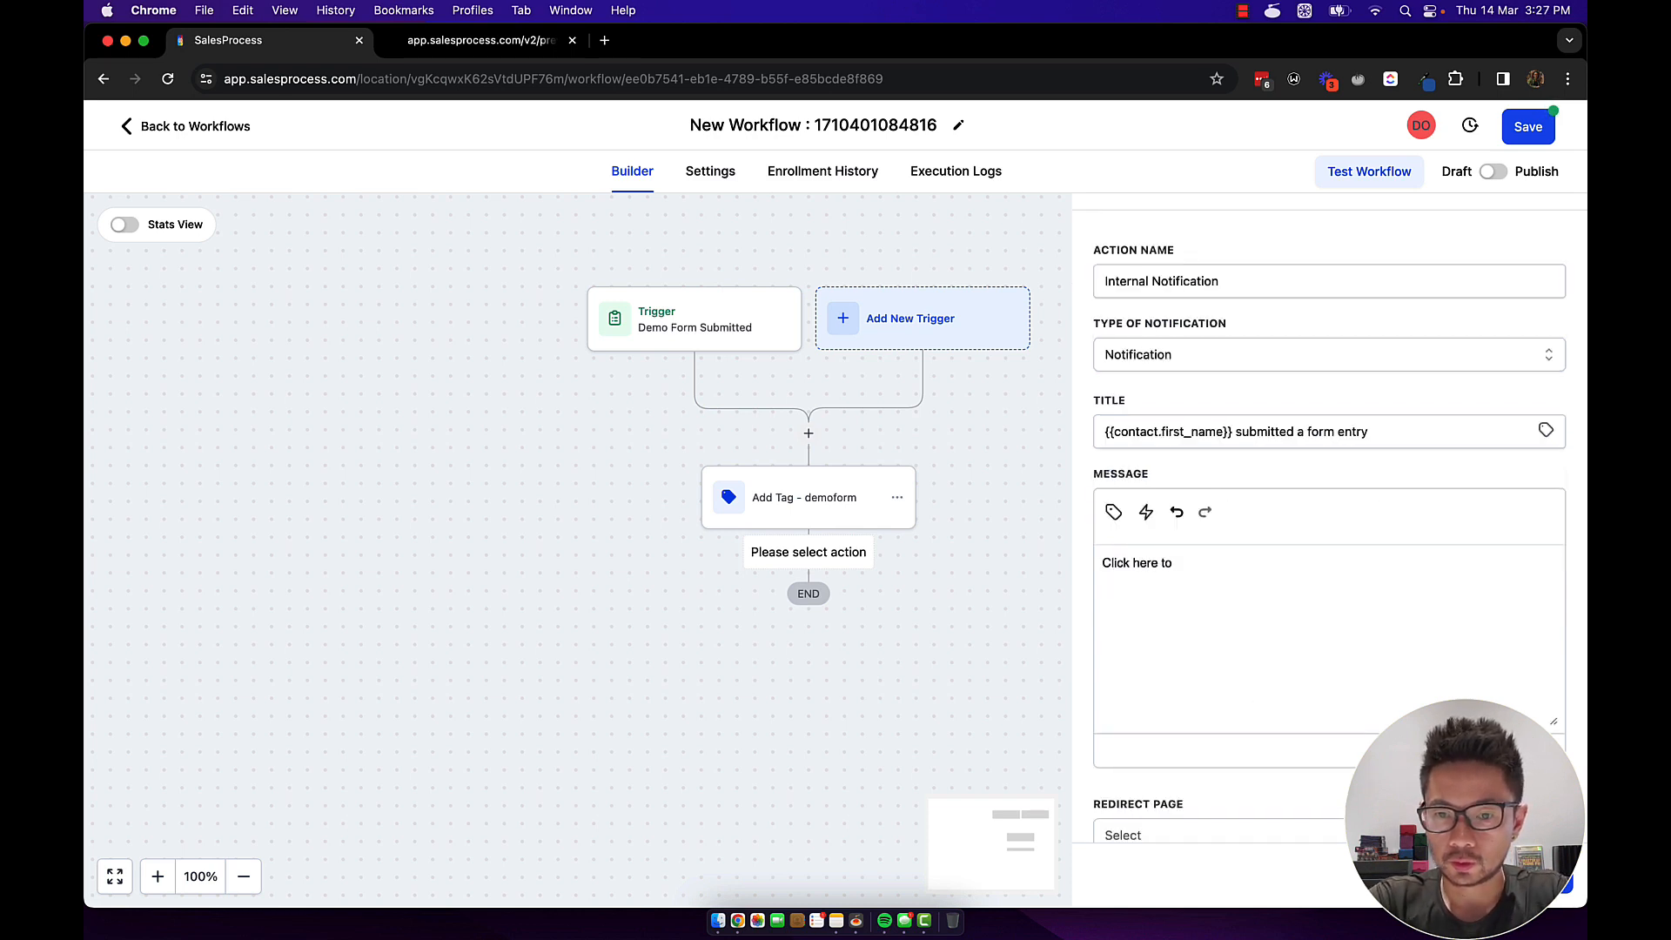
text(go to their c)
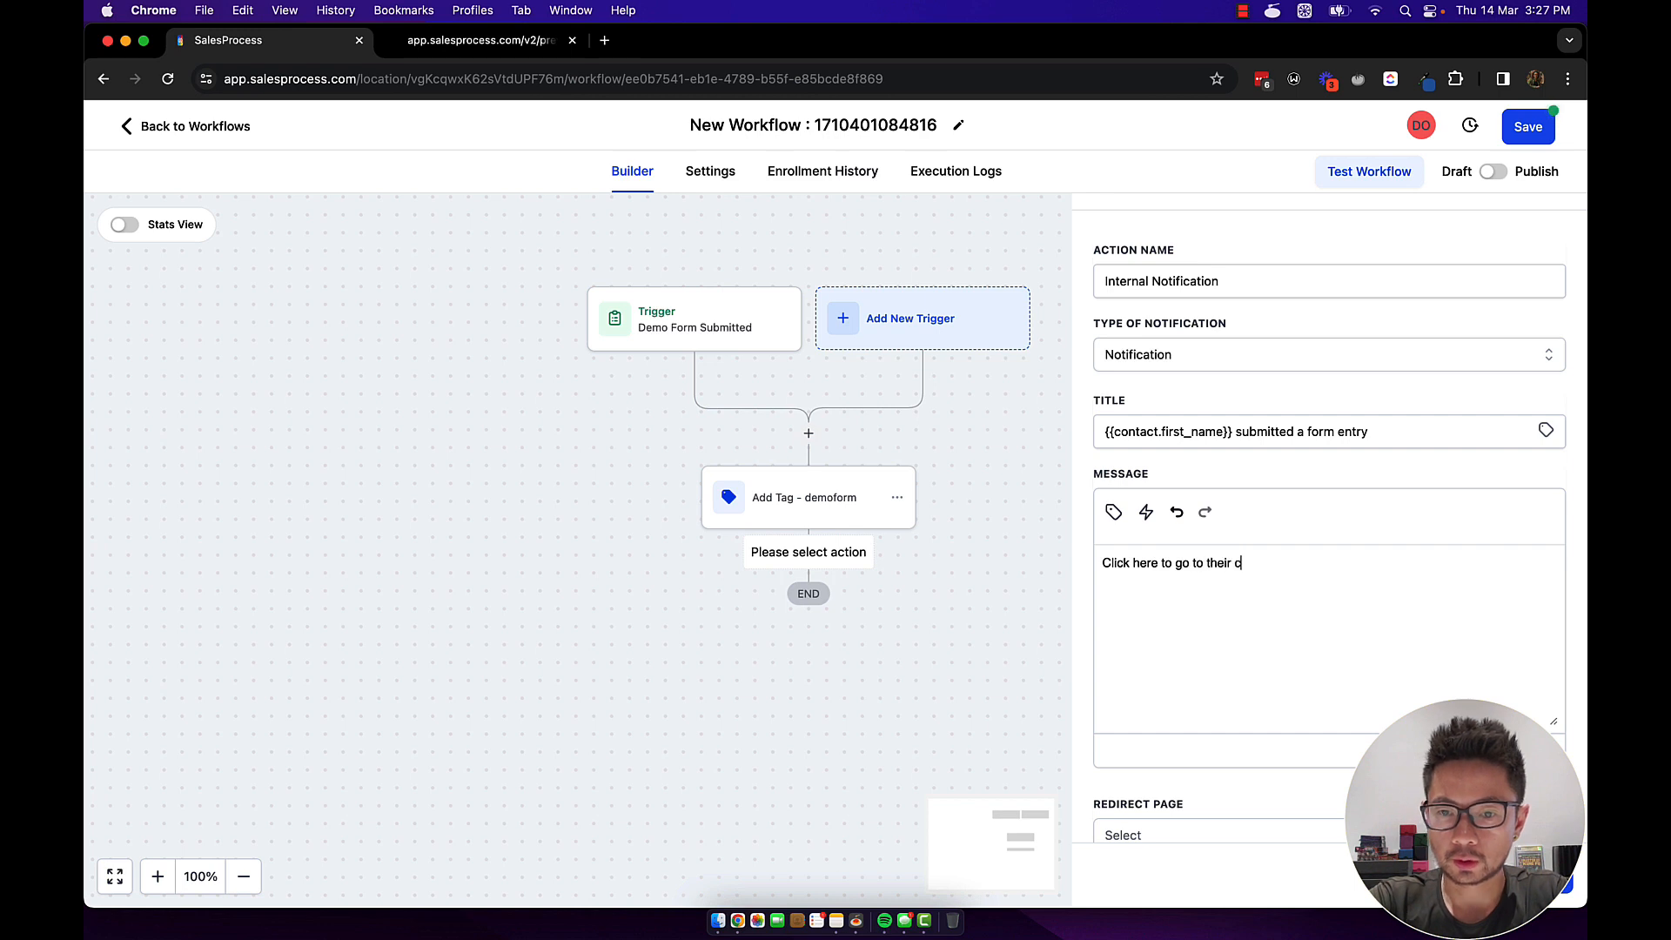
text(ontact page)
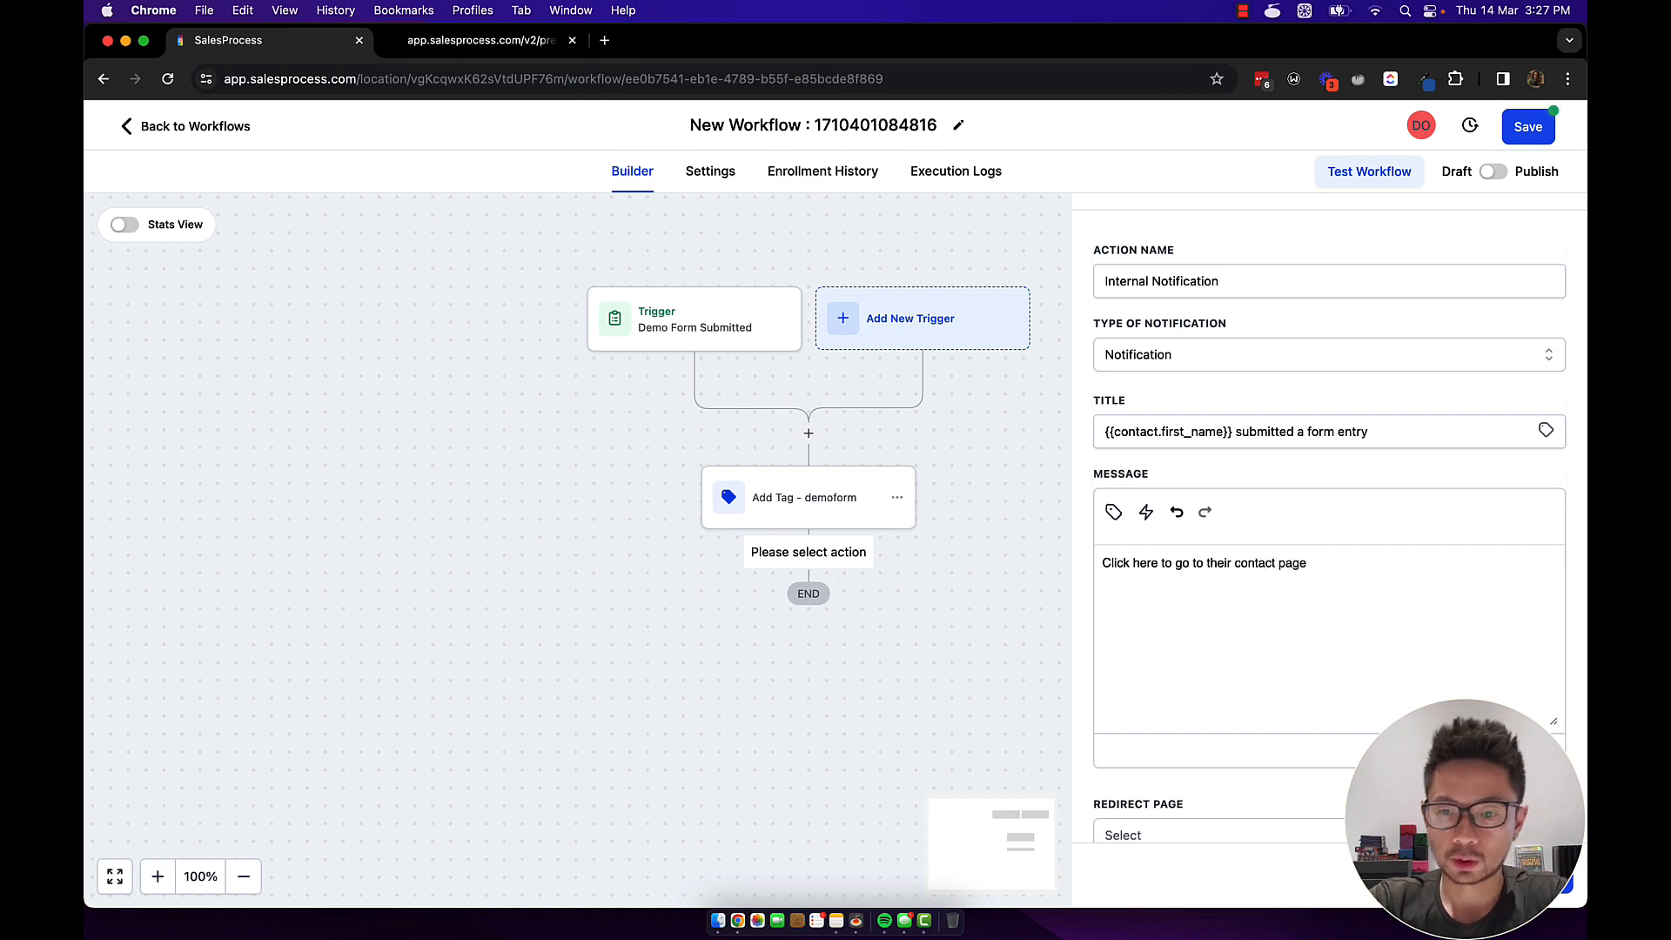
scroll(1328, 649, down, 2)
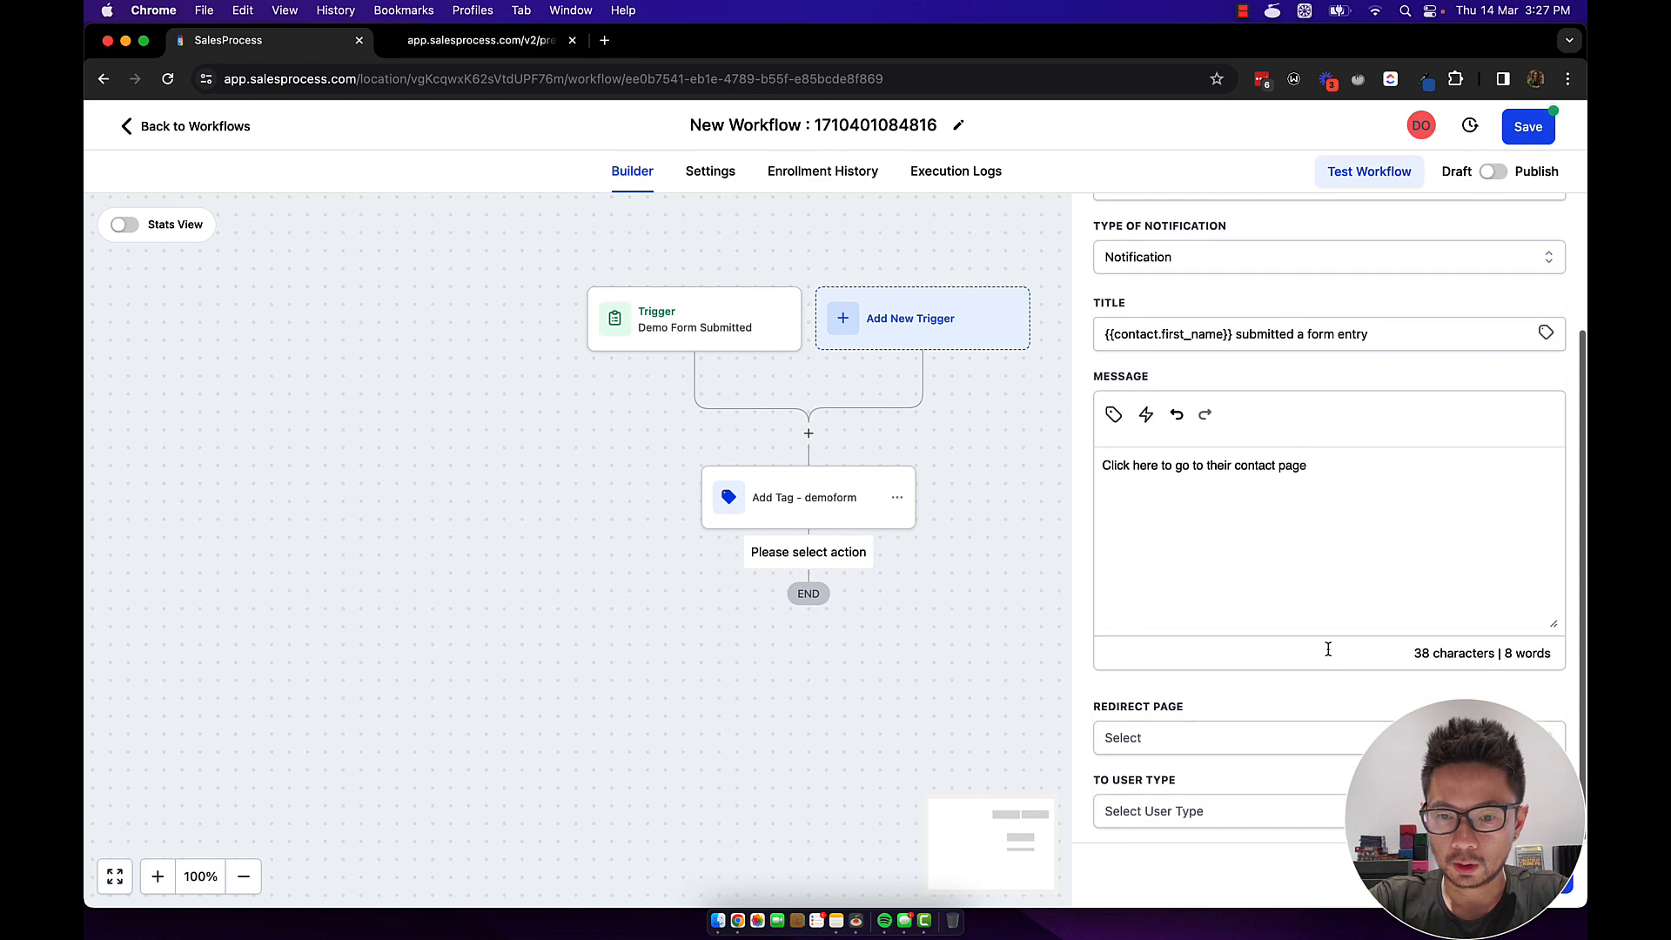
click(1165, 749)
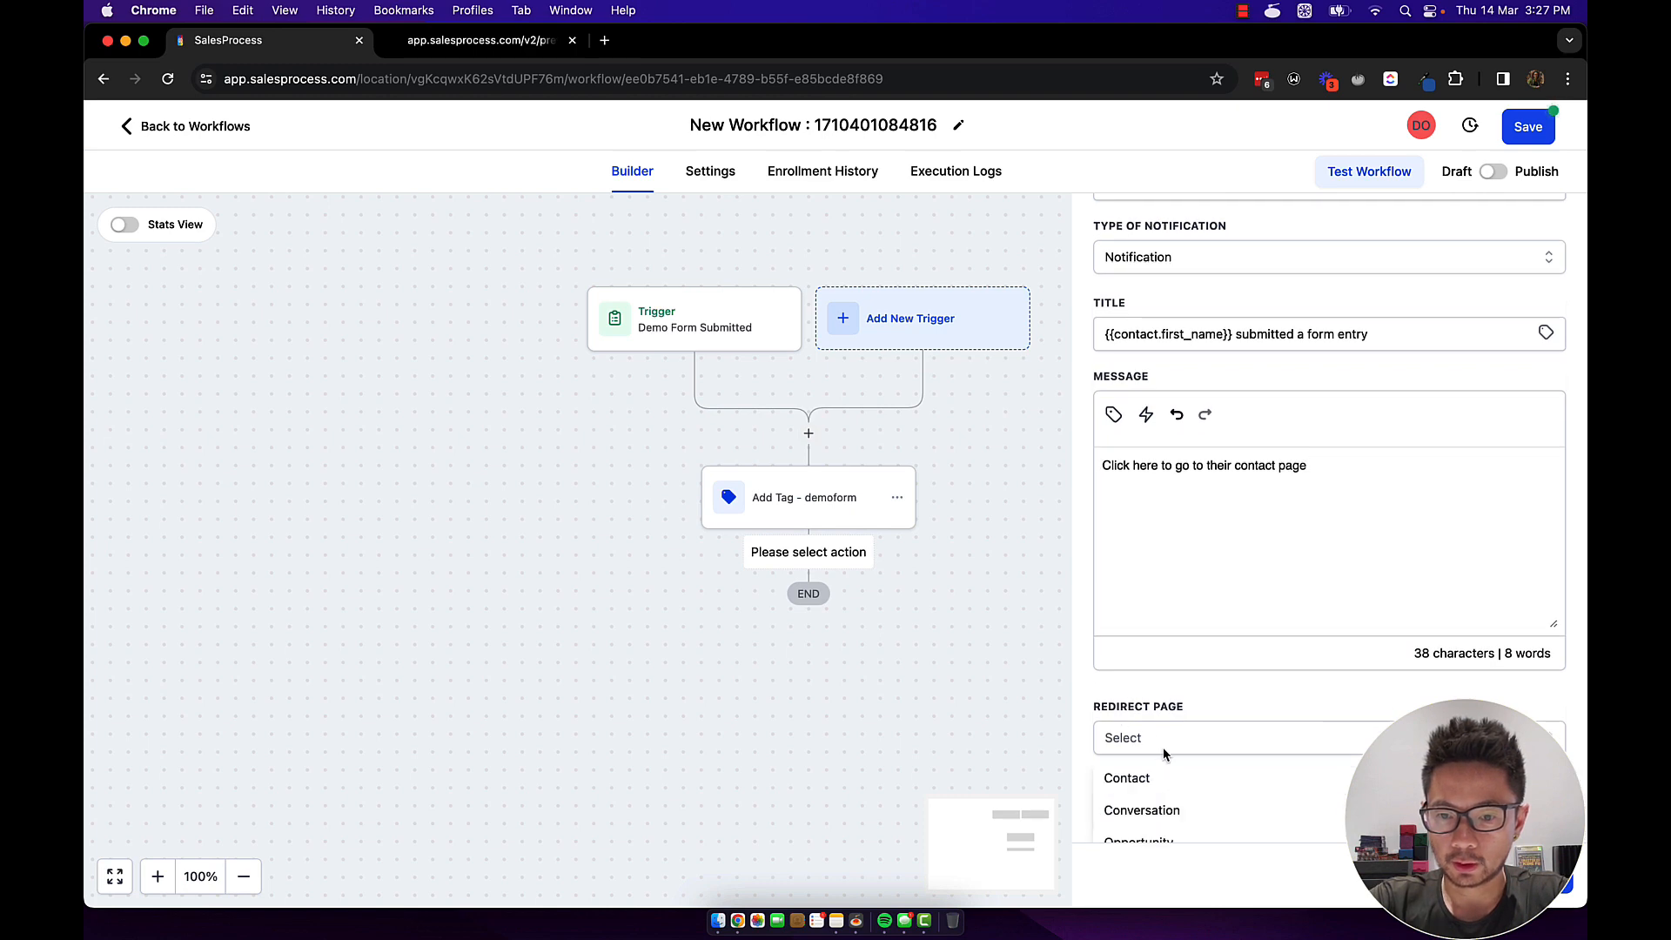
scroll(1156, 799, down, 1)
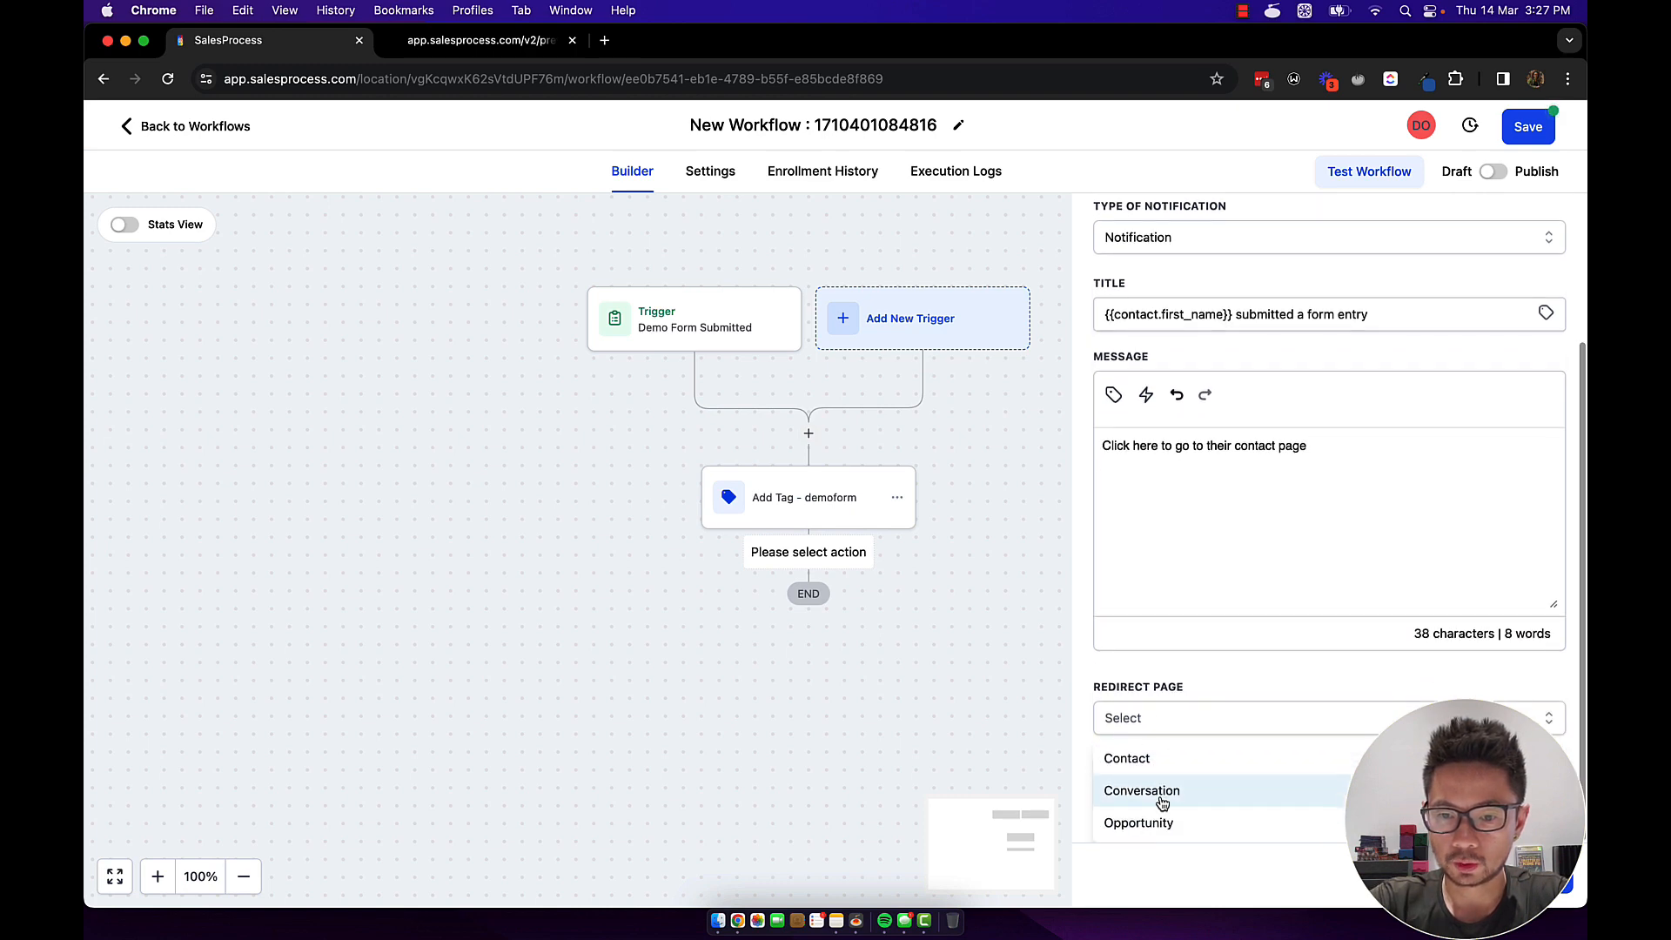
click(1140, 772)
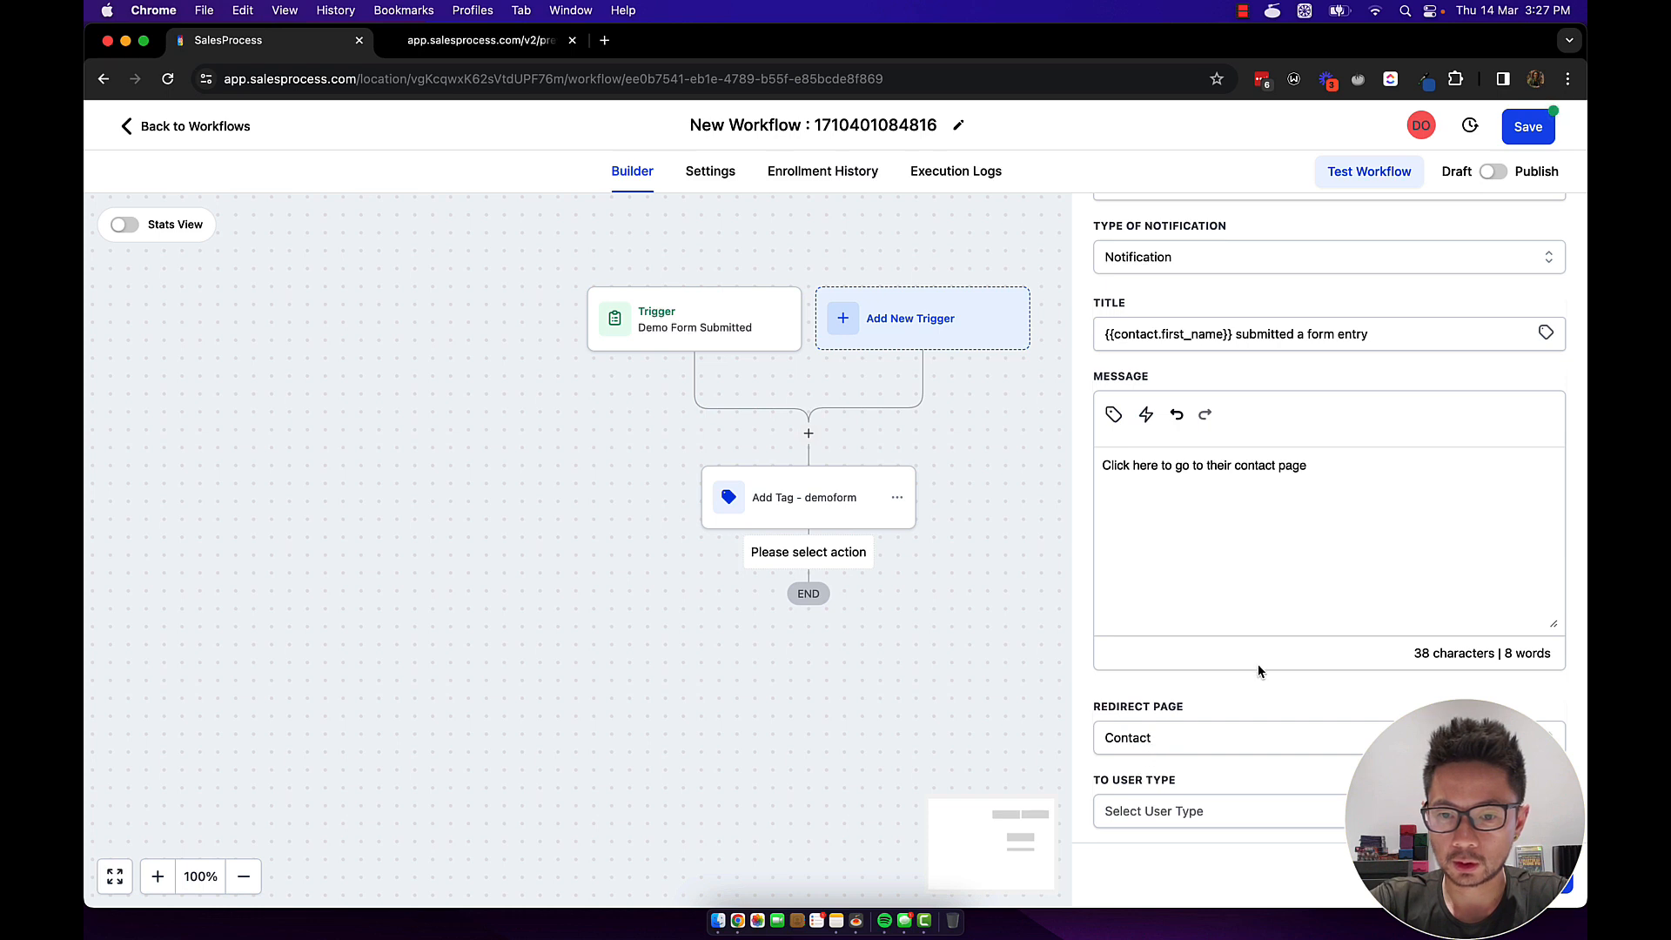
Send the notification to the user assigned to the contact.
scroll(1254, 511, up, 3)
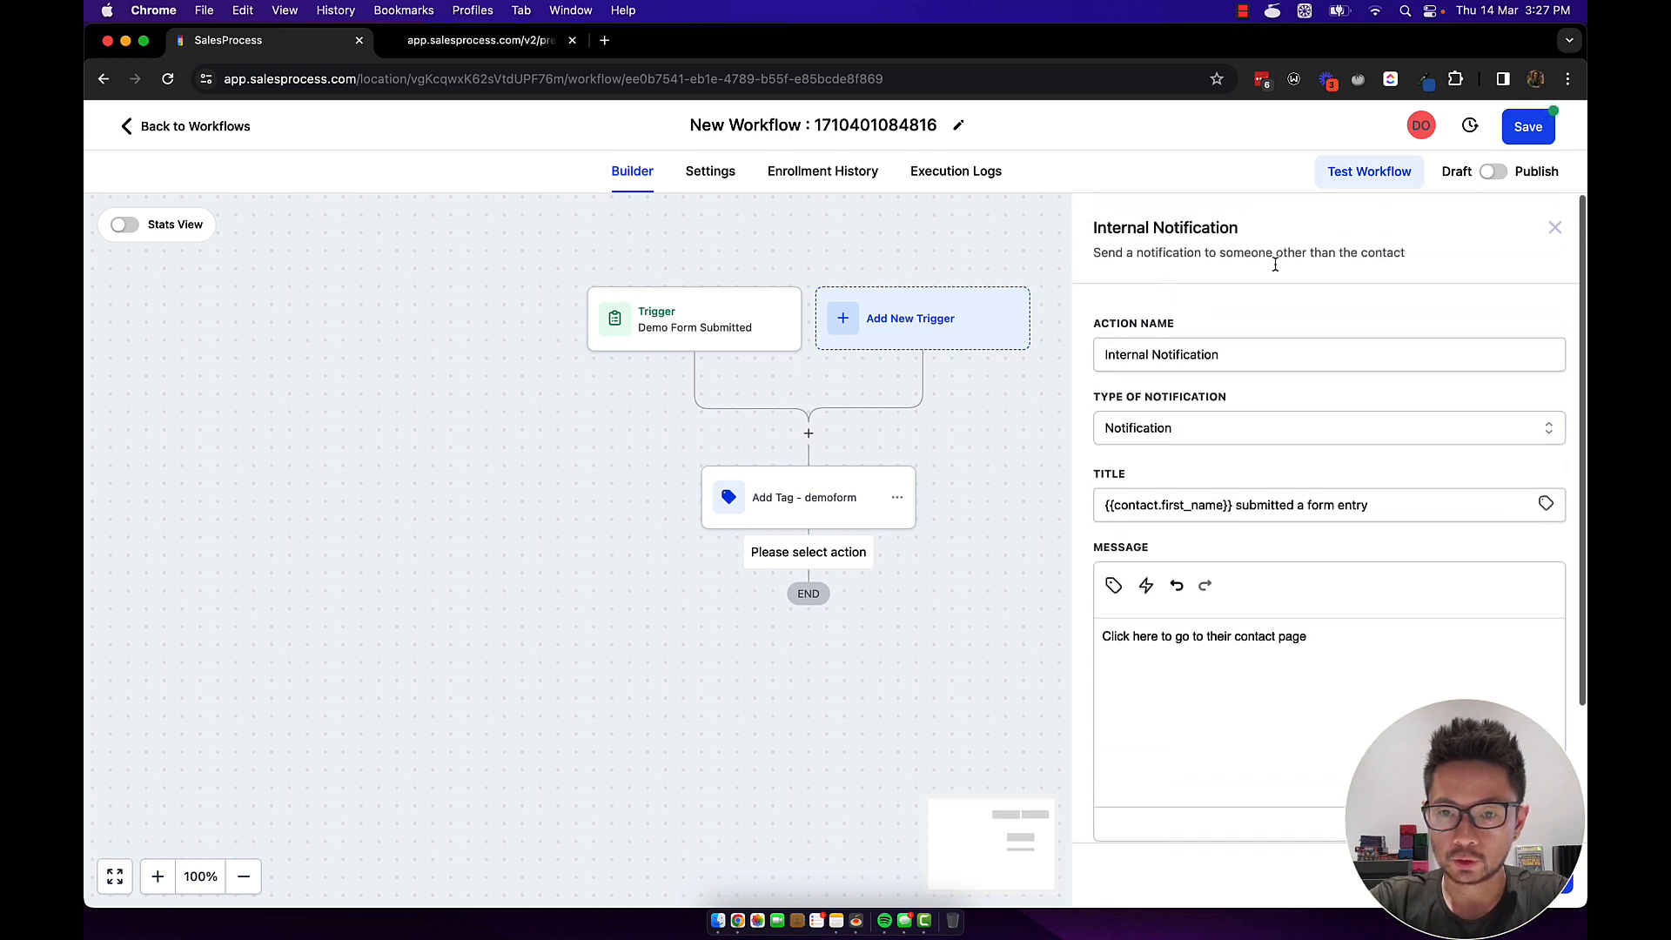
scroll(1202, 552, down, 3)
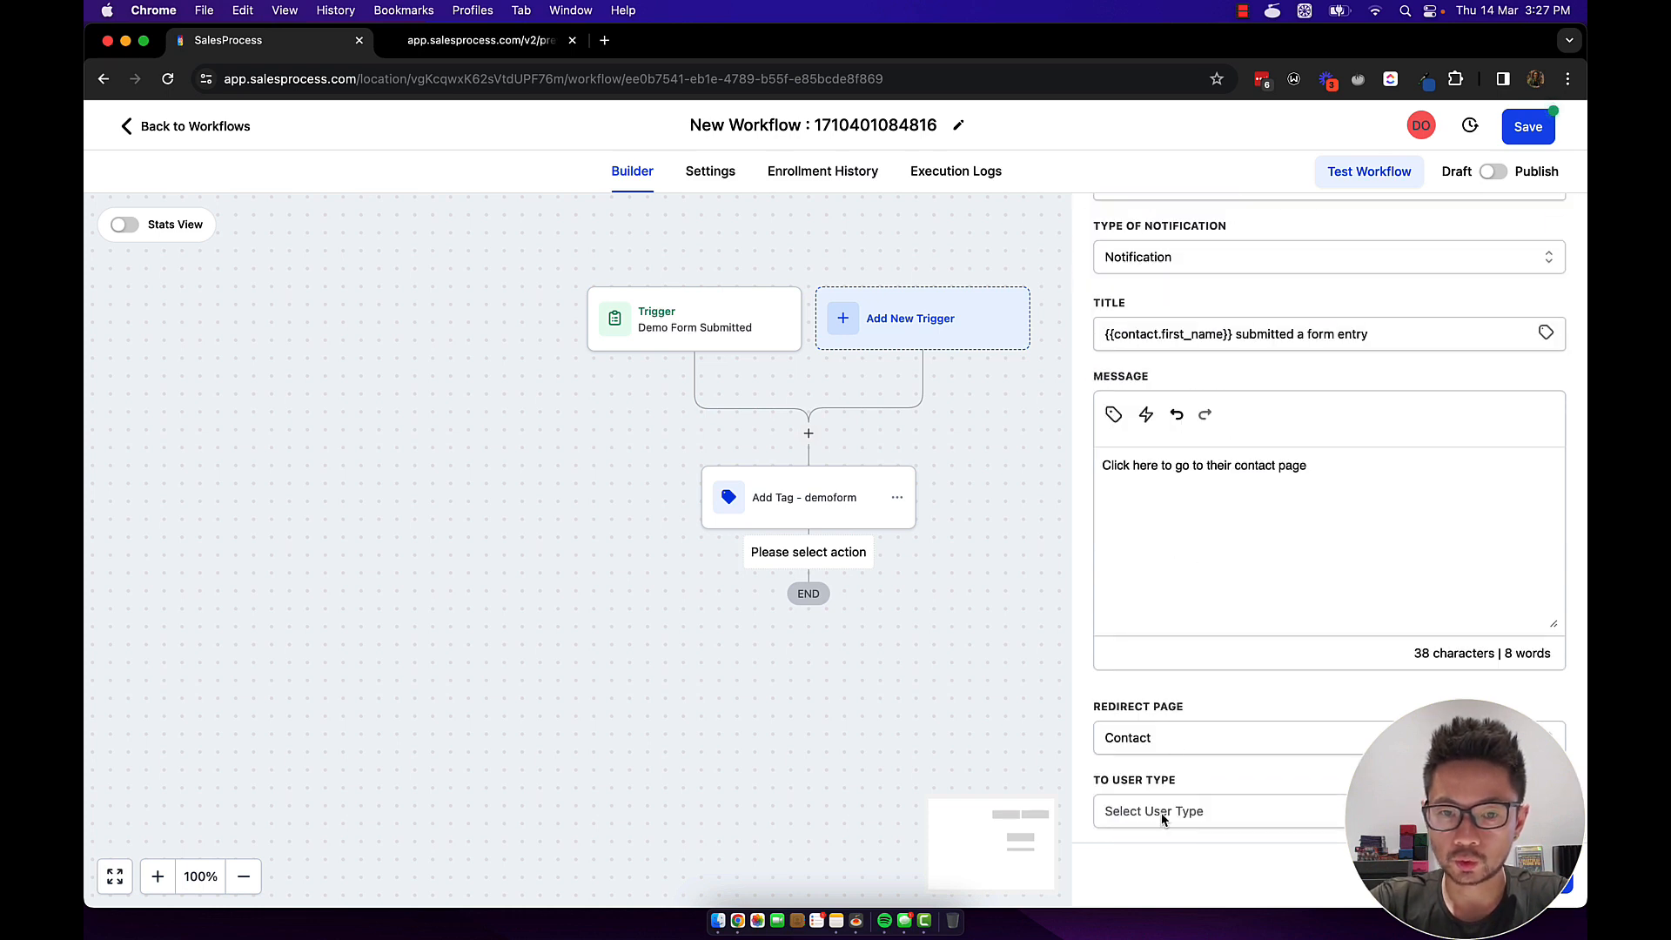
scroll(1180, 747, down, 1)
click(1180, 739)
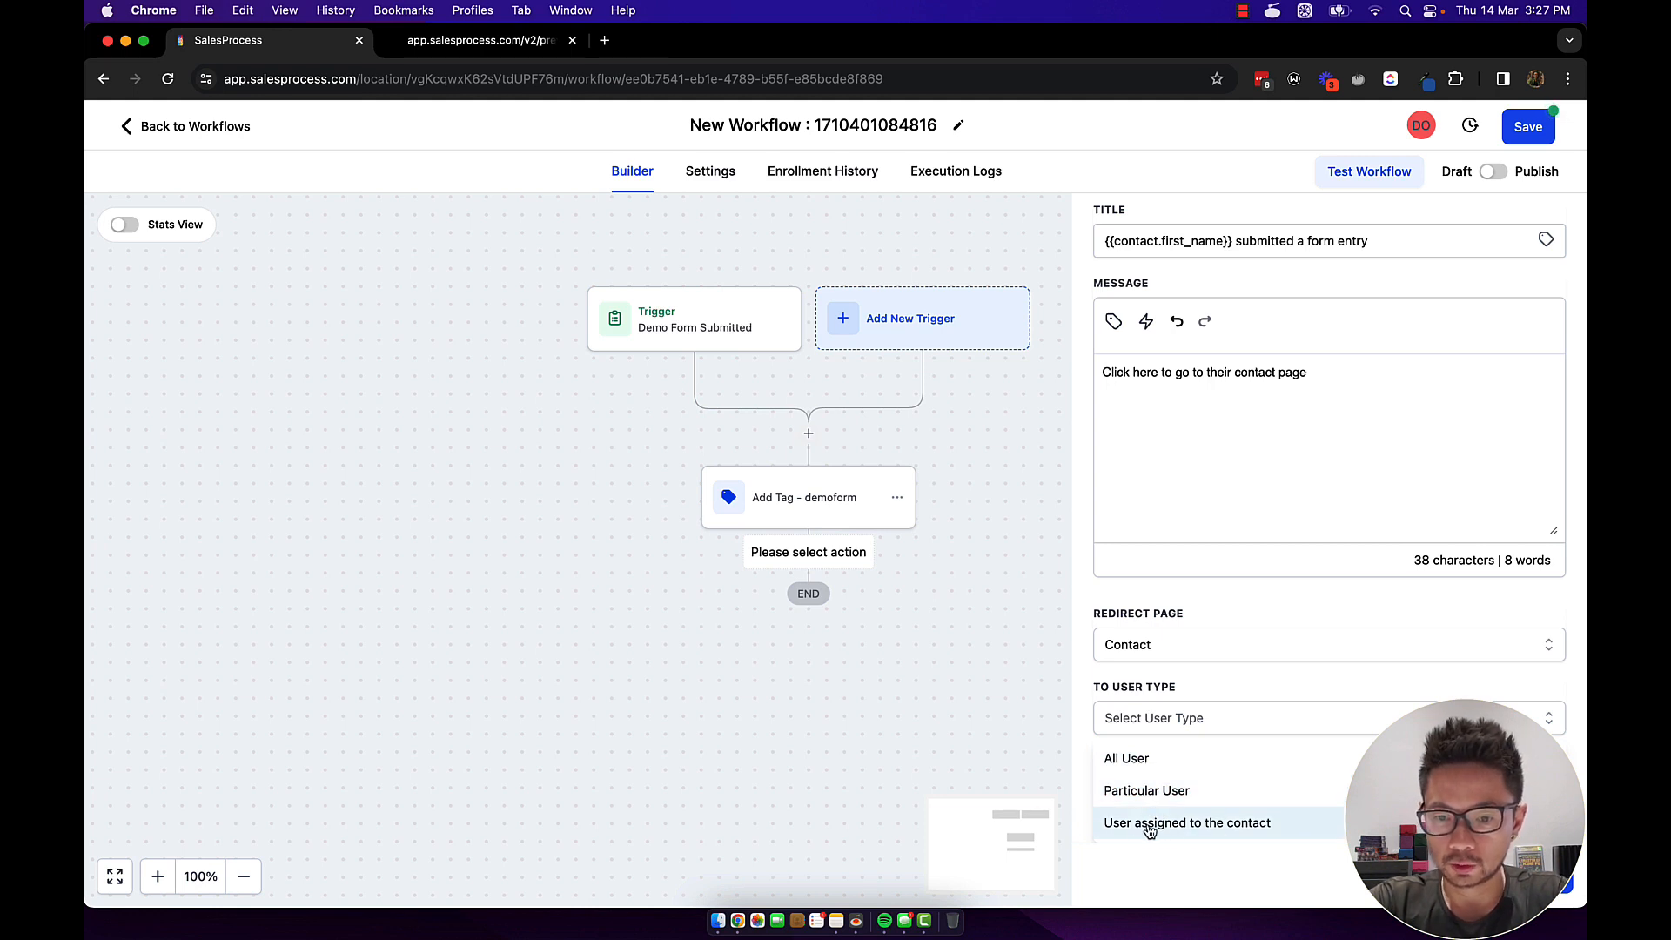
click(1212, 824)
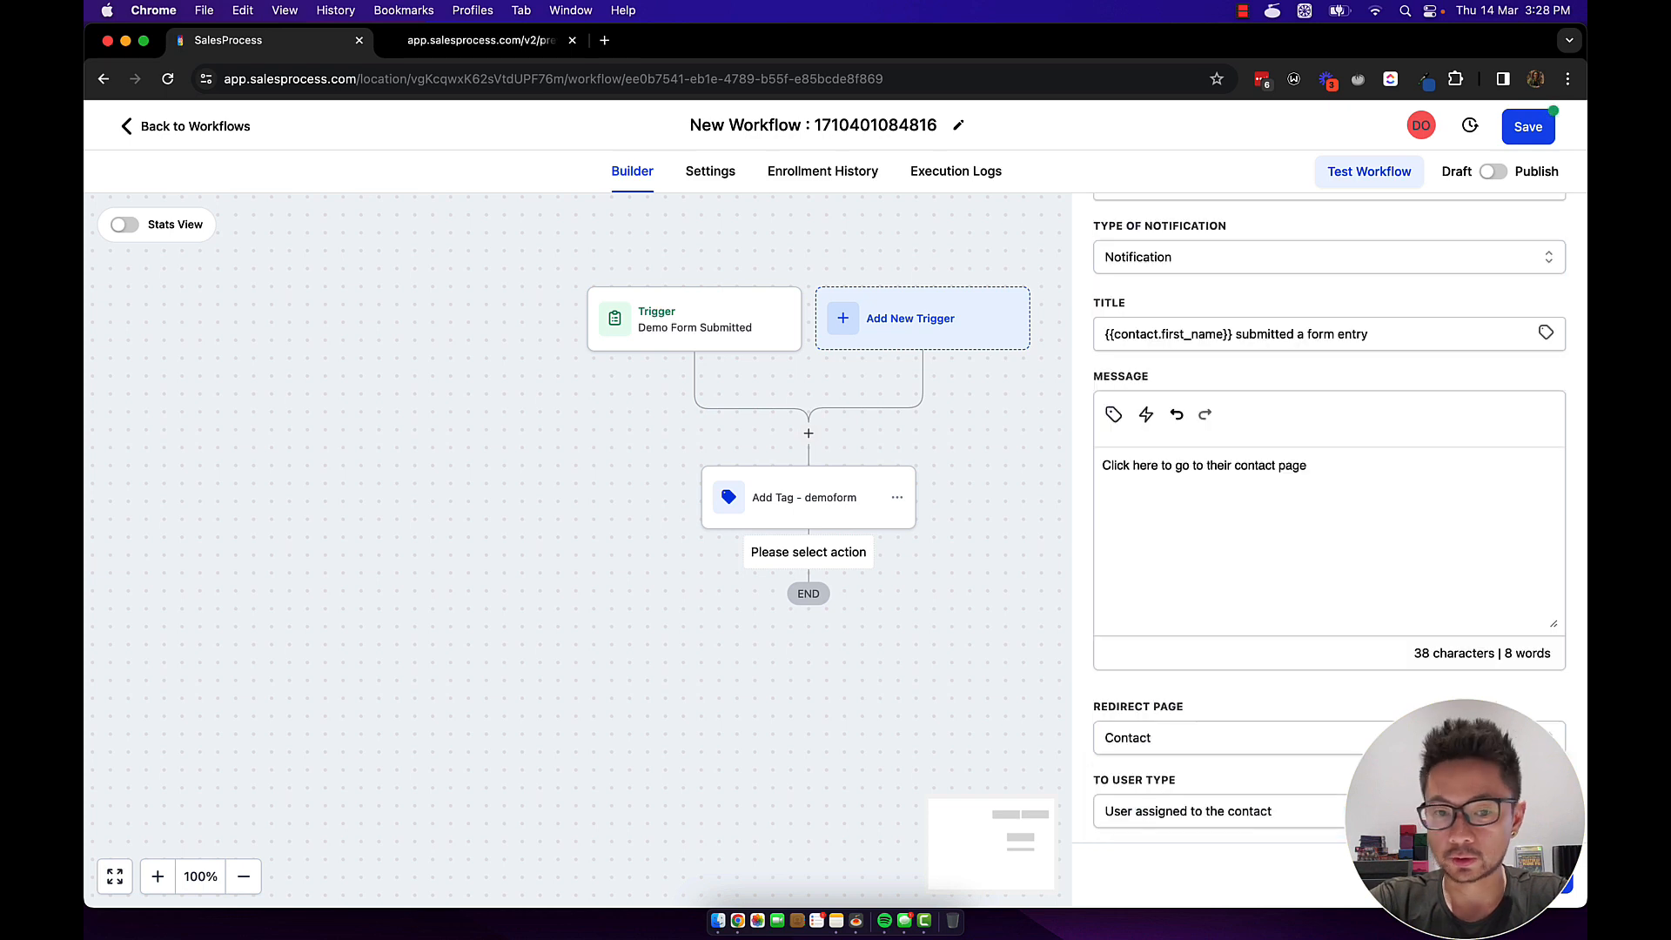
click(1532, 884)
Insert an Assign To User step after the demoform tag, choosing a user from the Users list.
click(809, 554)
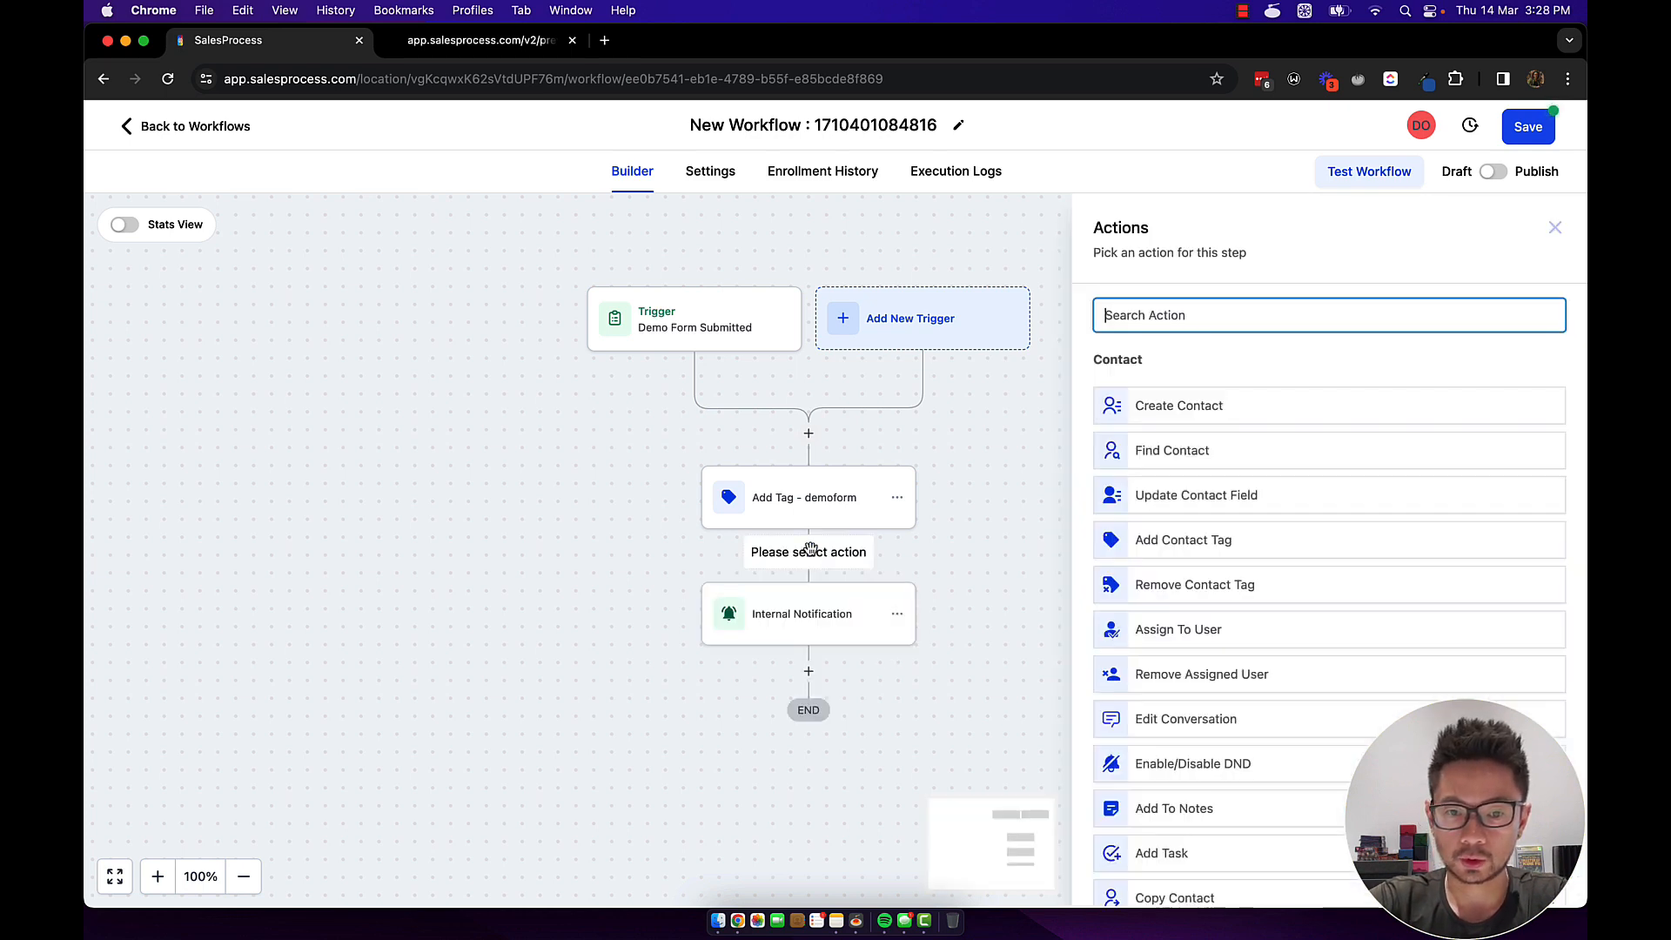
text(assign)
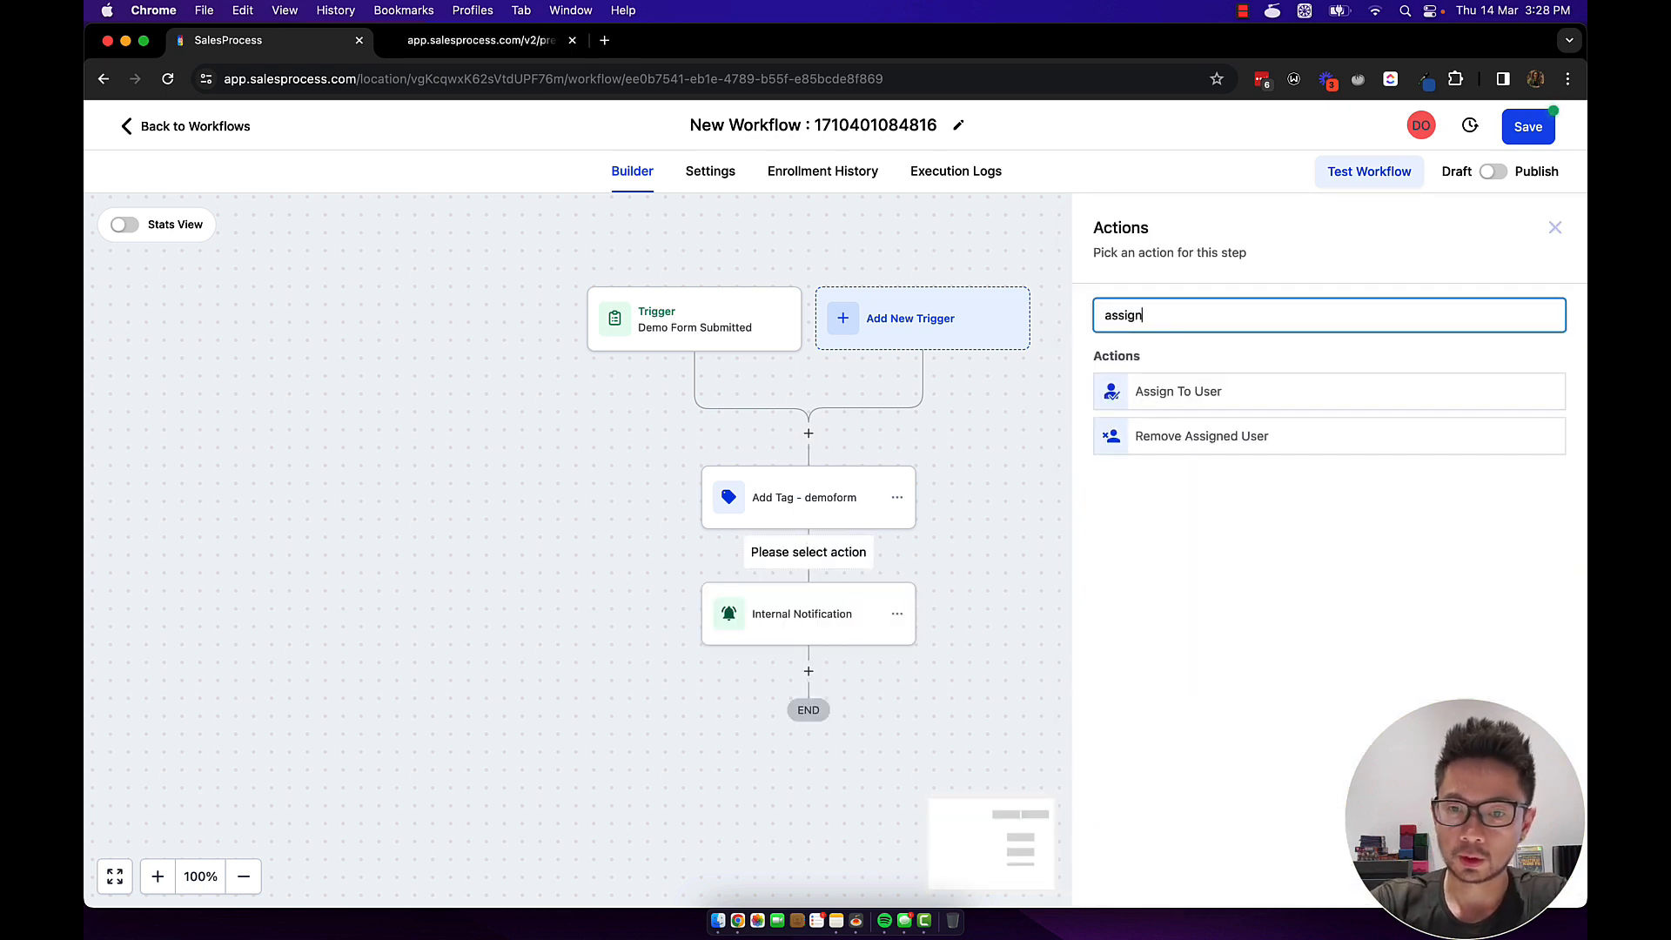
click(1198, 404)
click(1162, 461)
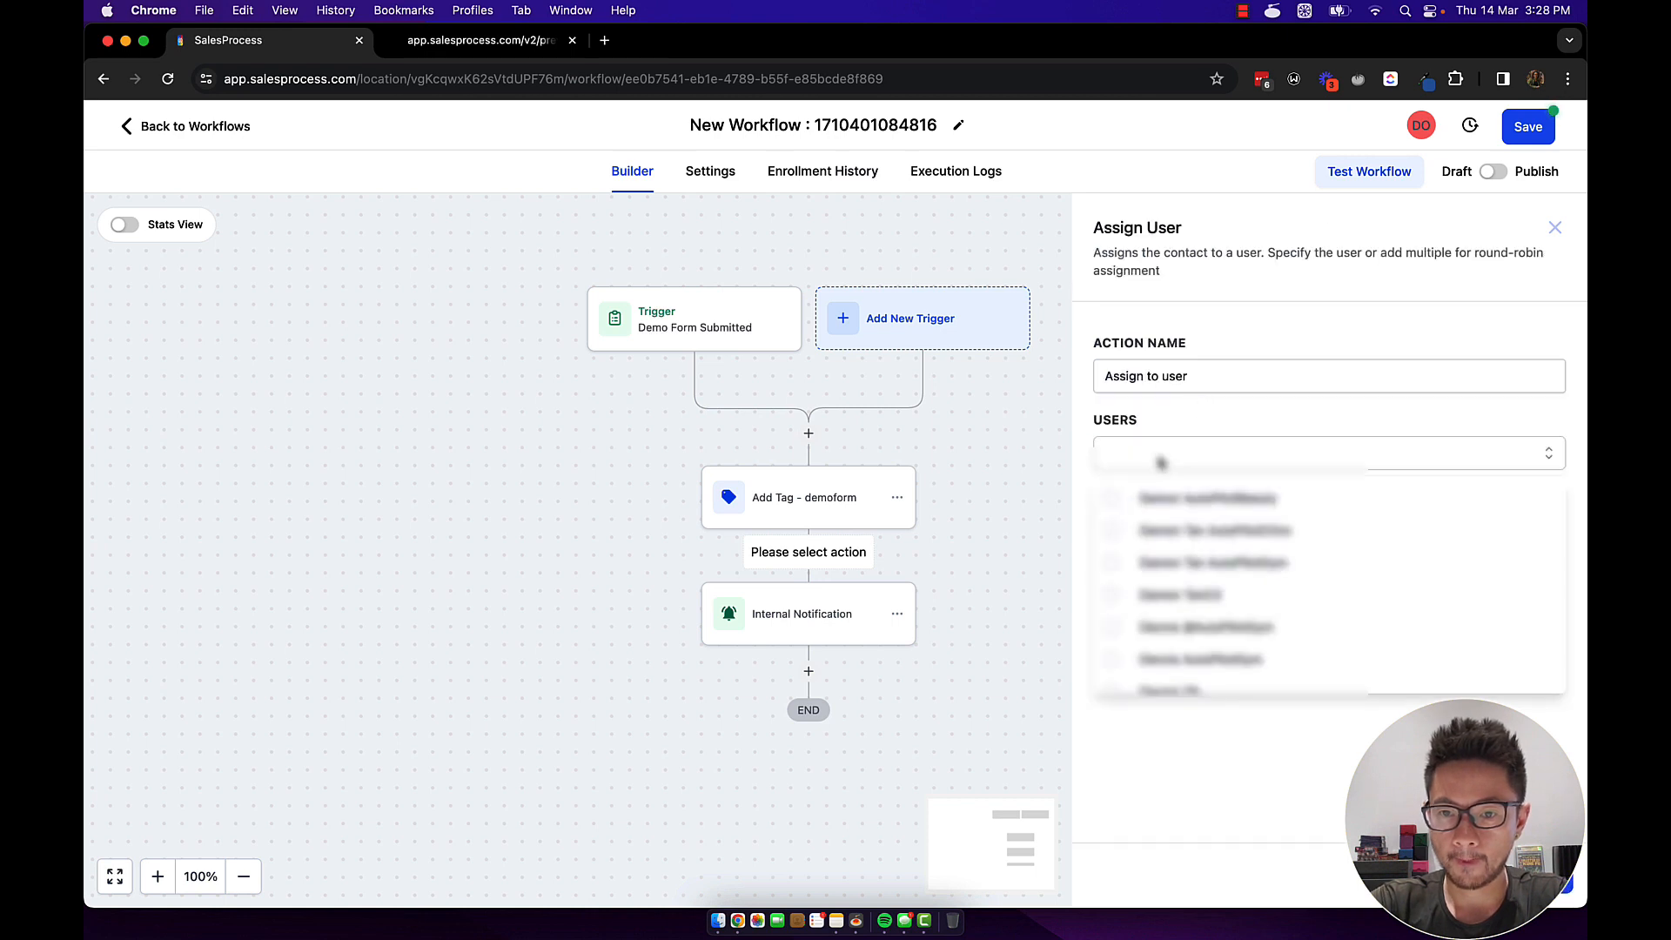
scroll(1214, 546, down, 3)
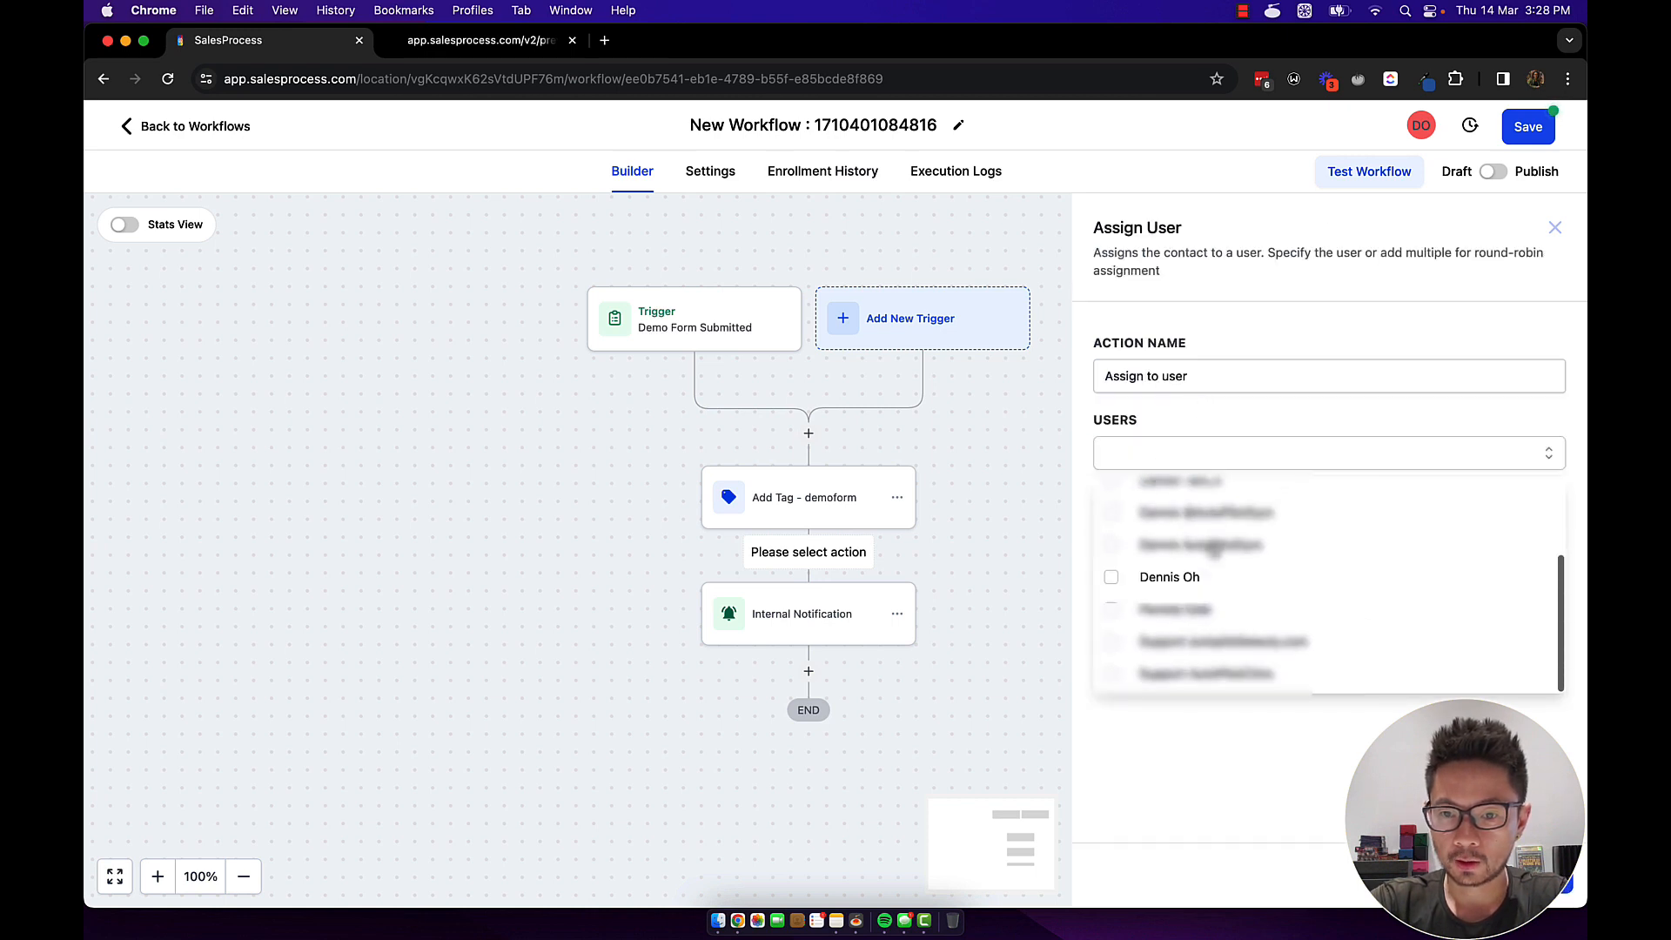
click(1111, 580)
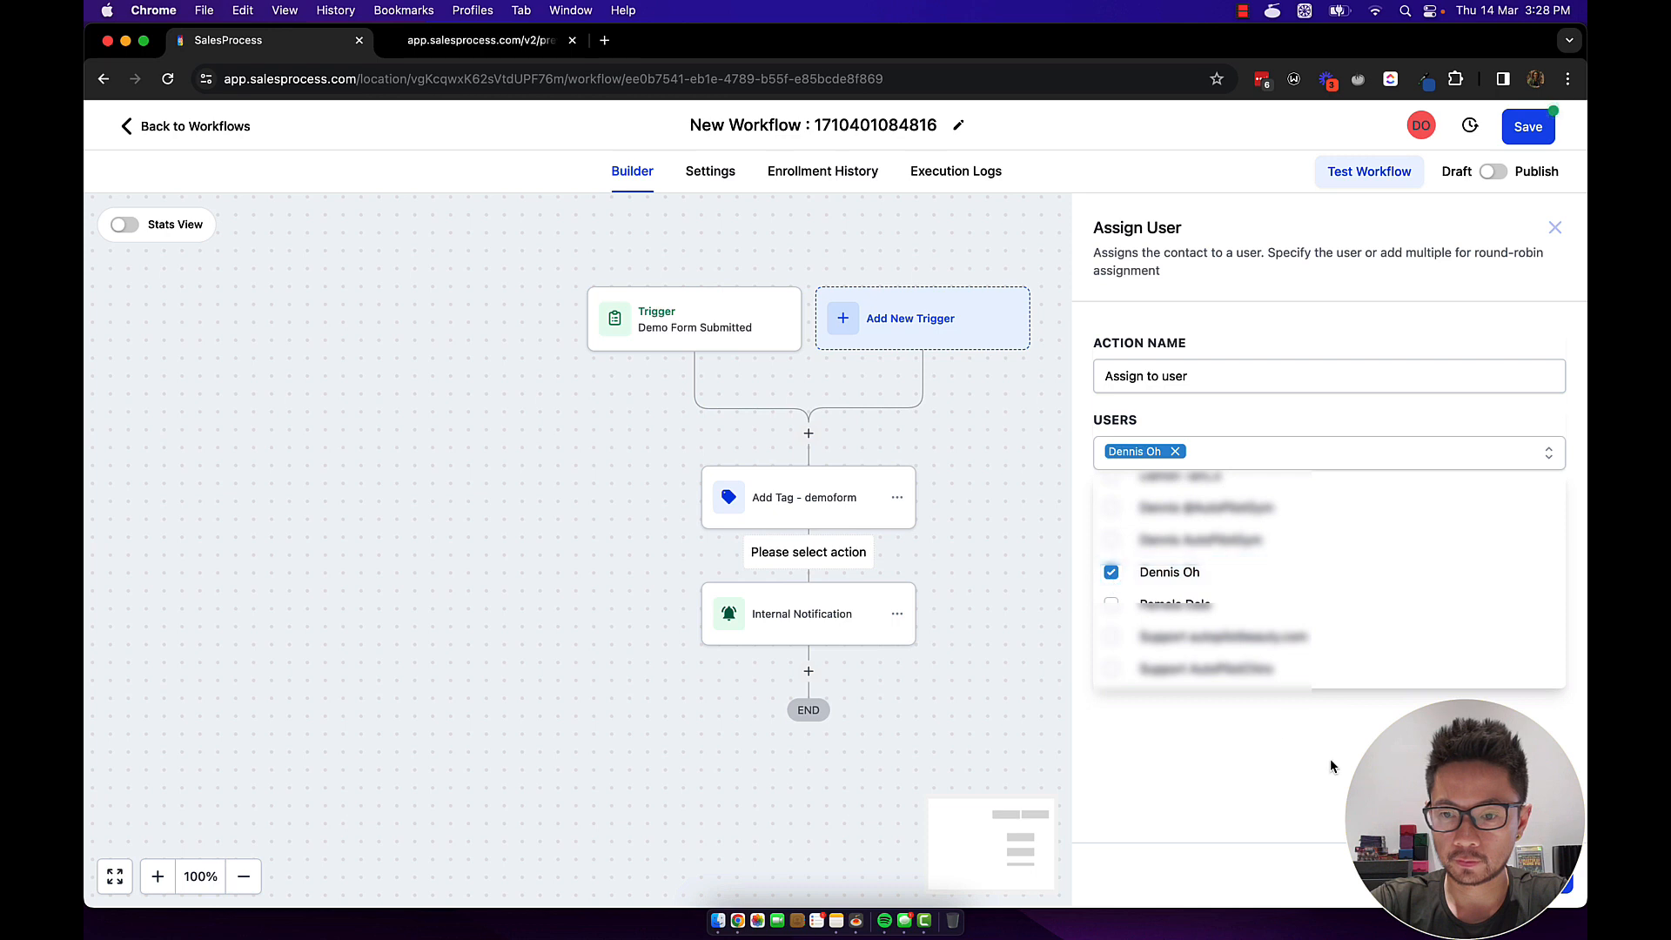
click(1523, 876)
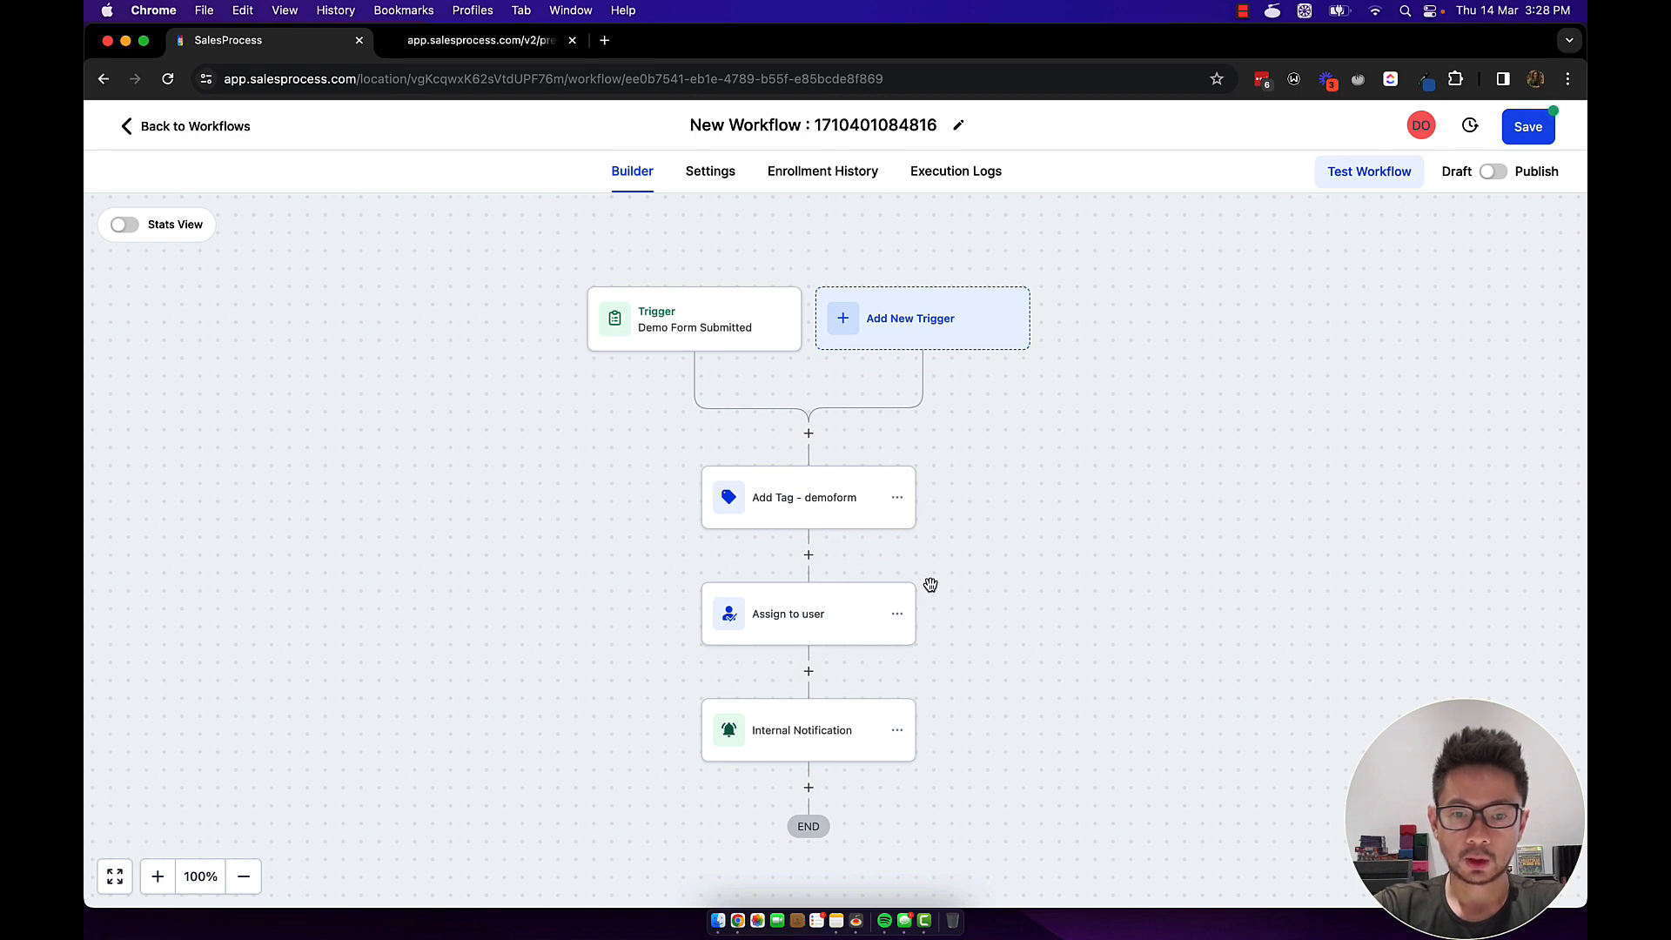
scroll(851, 653, down, 2)
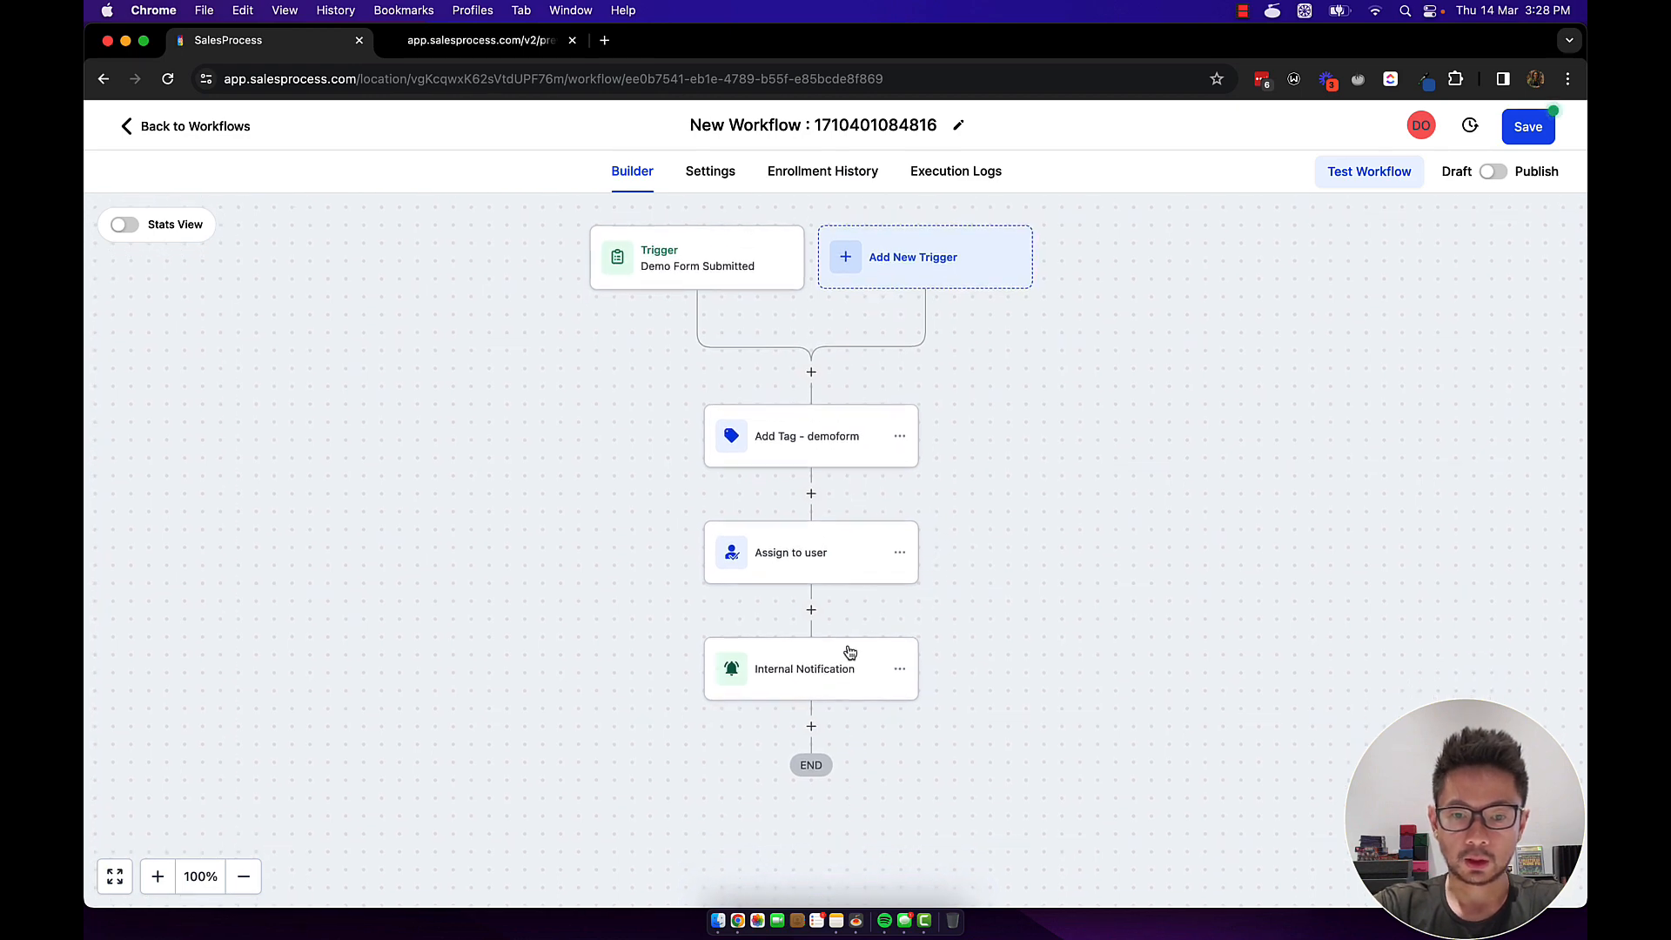
click(804, 675)
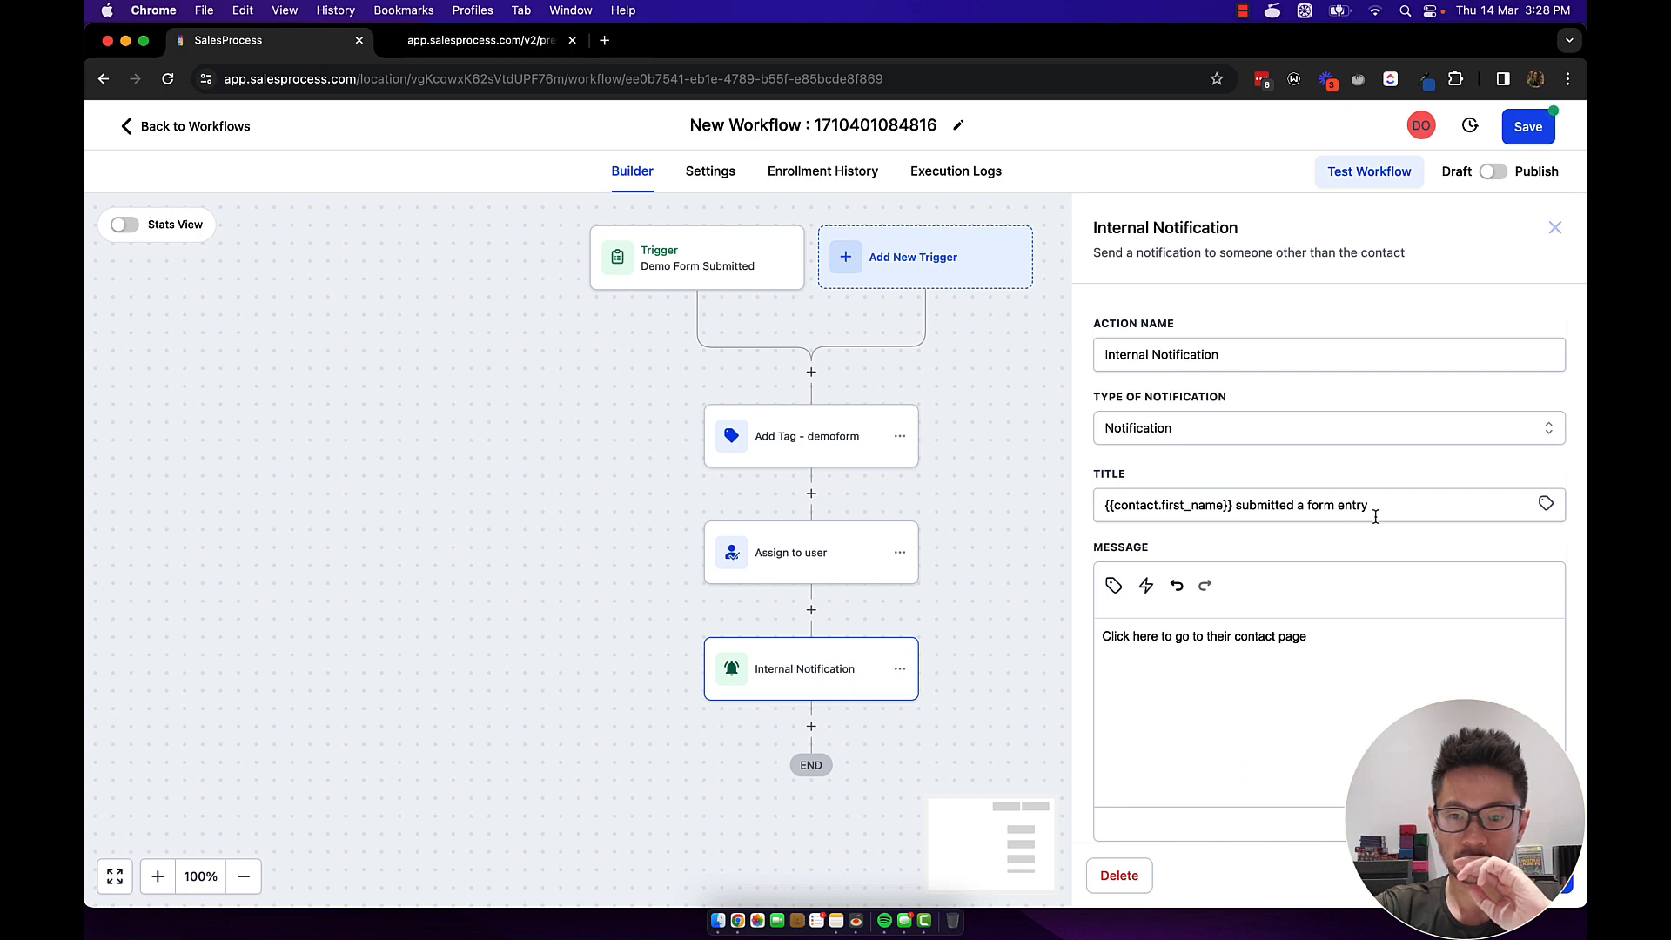
scroll(1328, 641, down, 3)
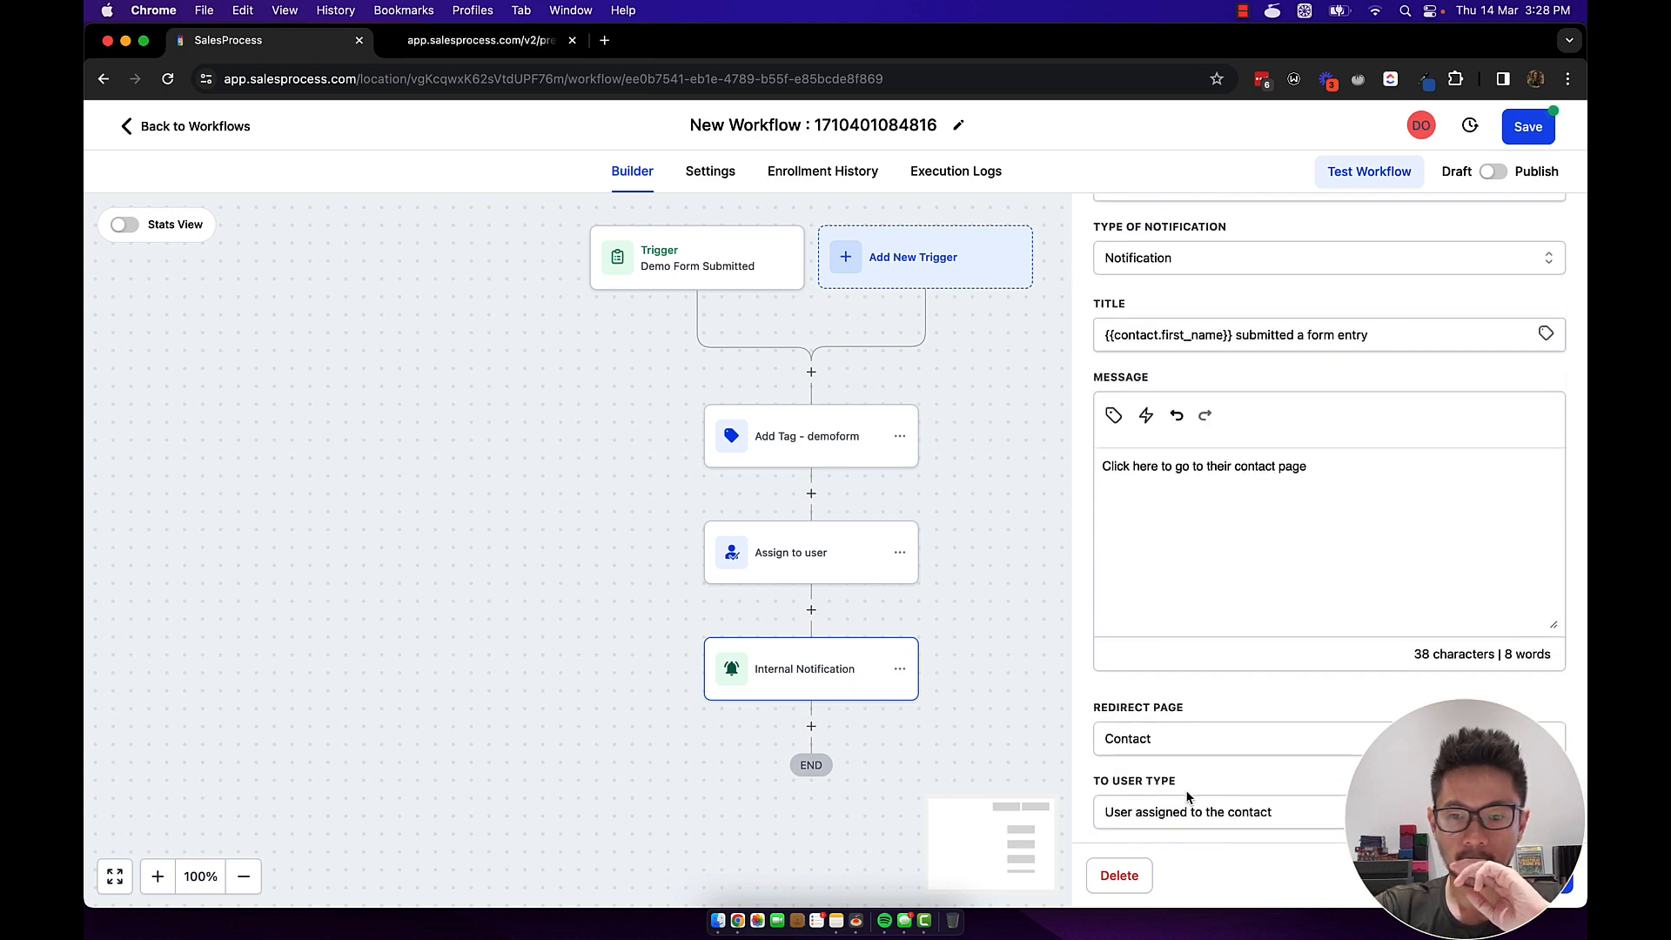
click(989, 676)
scroll(988, 676, down, 2)
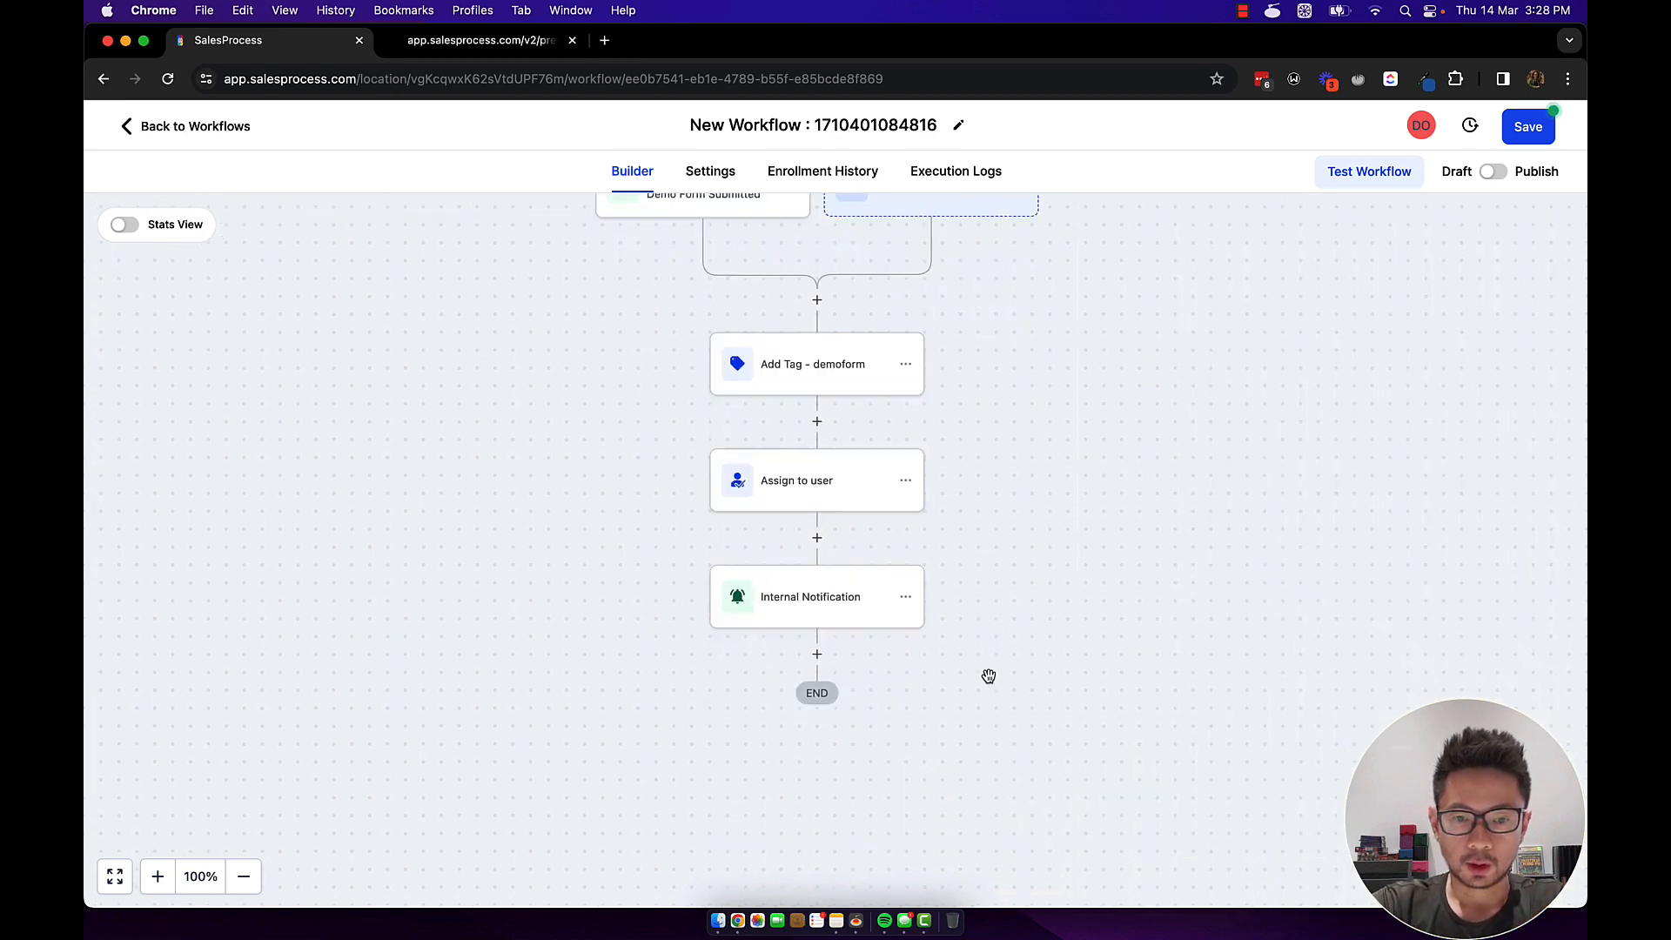
click(817, 654)
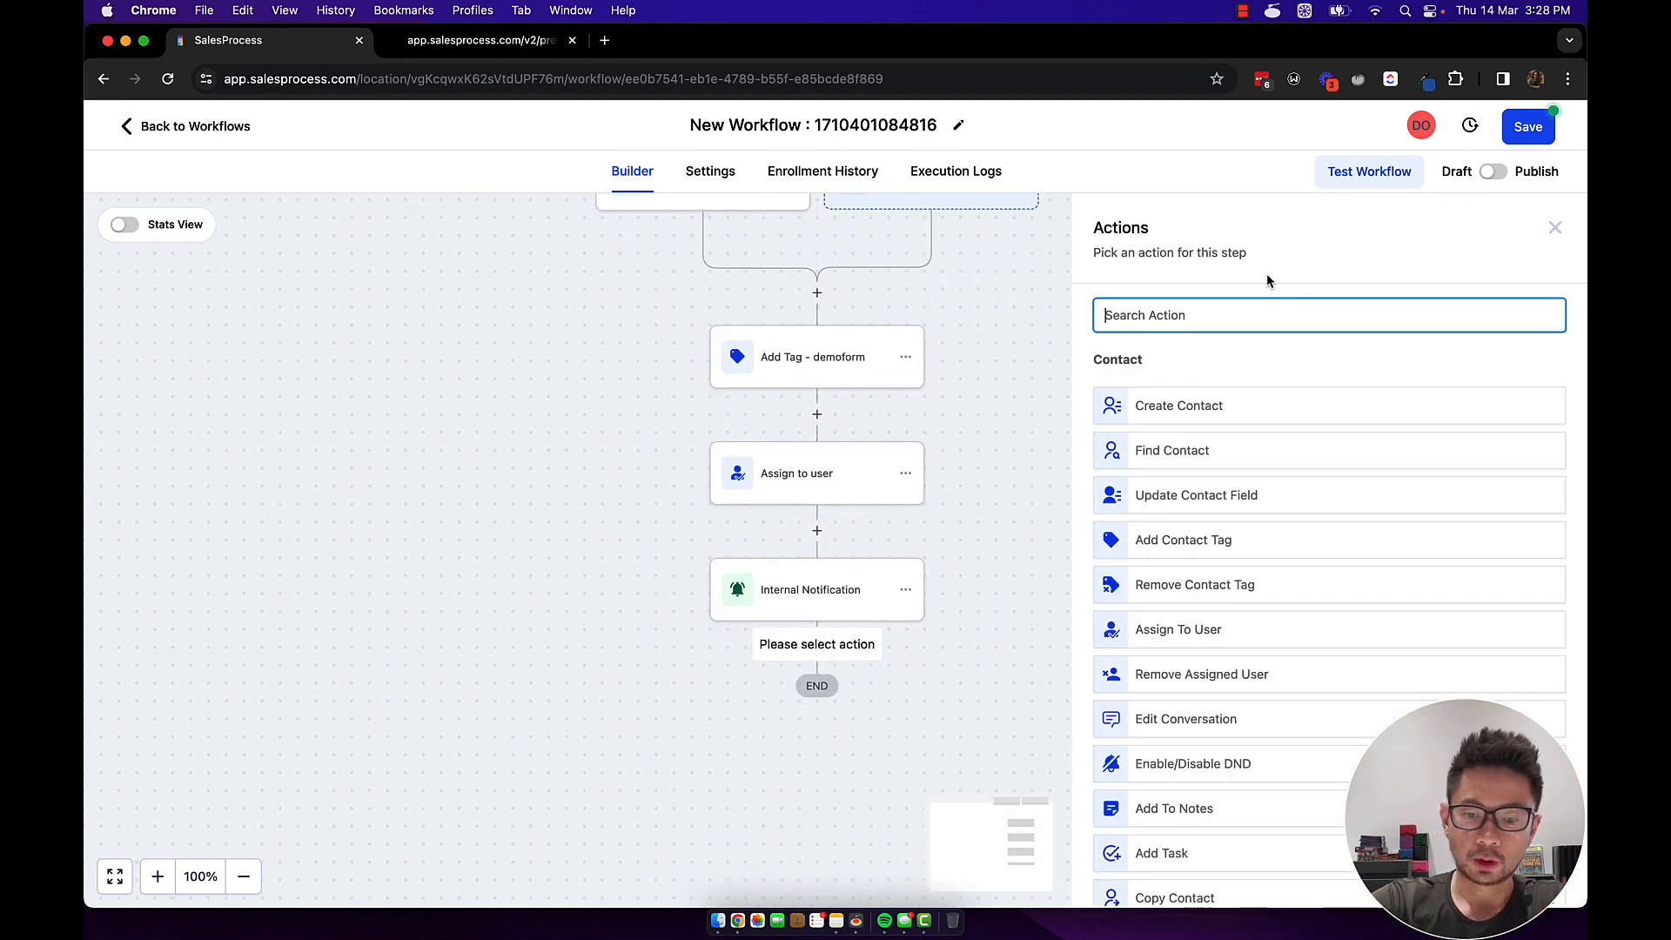
text(e)
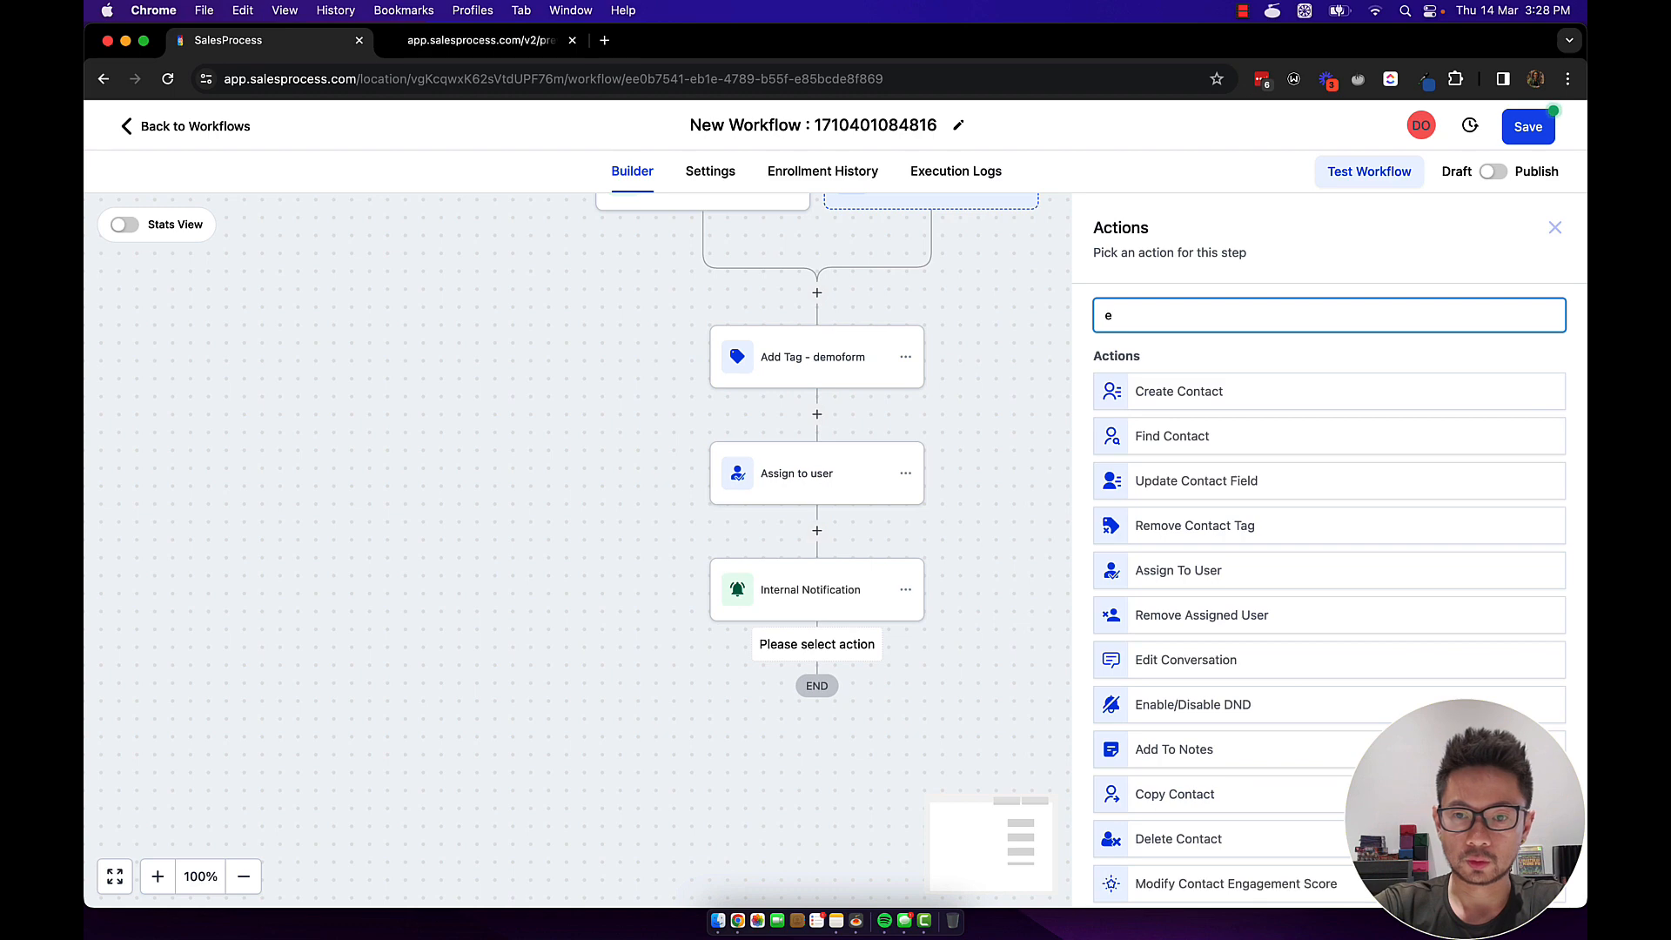
text(mail)
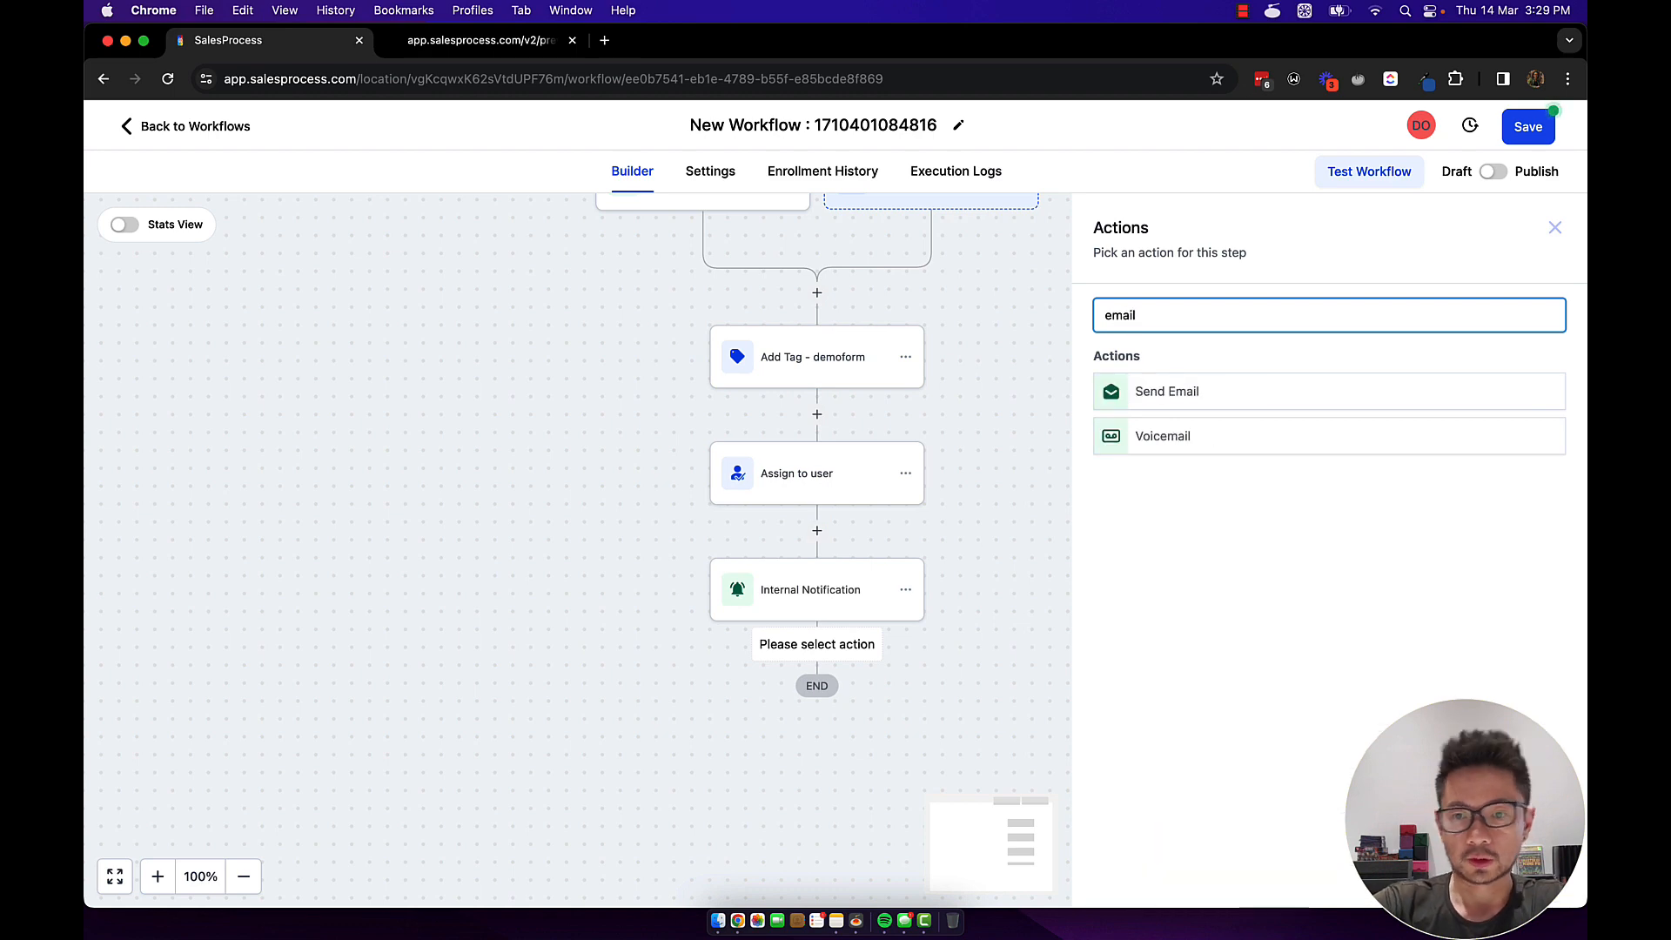
click(1172, 396)
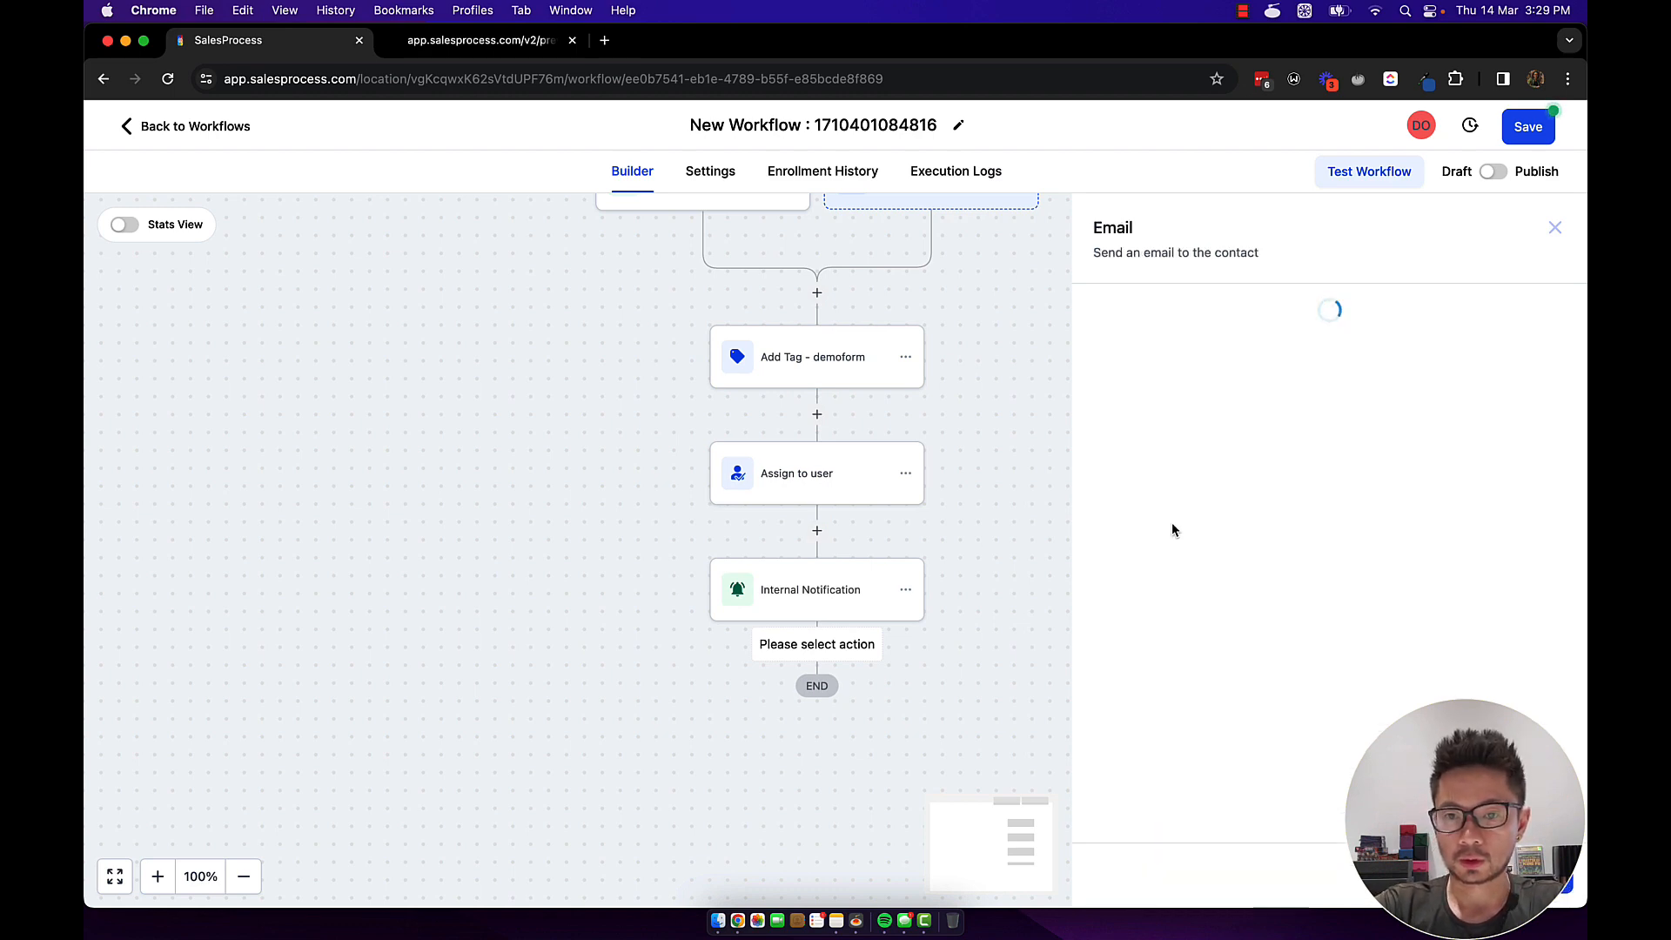
click(816, 644)
text(sm)
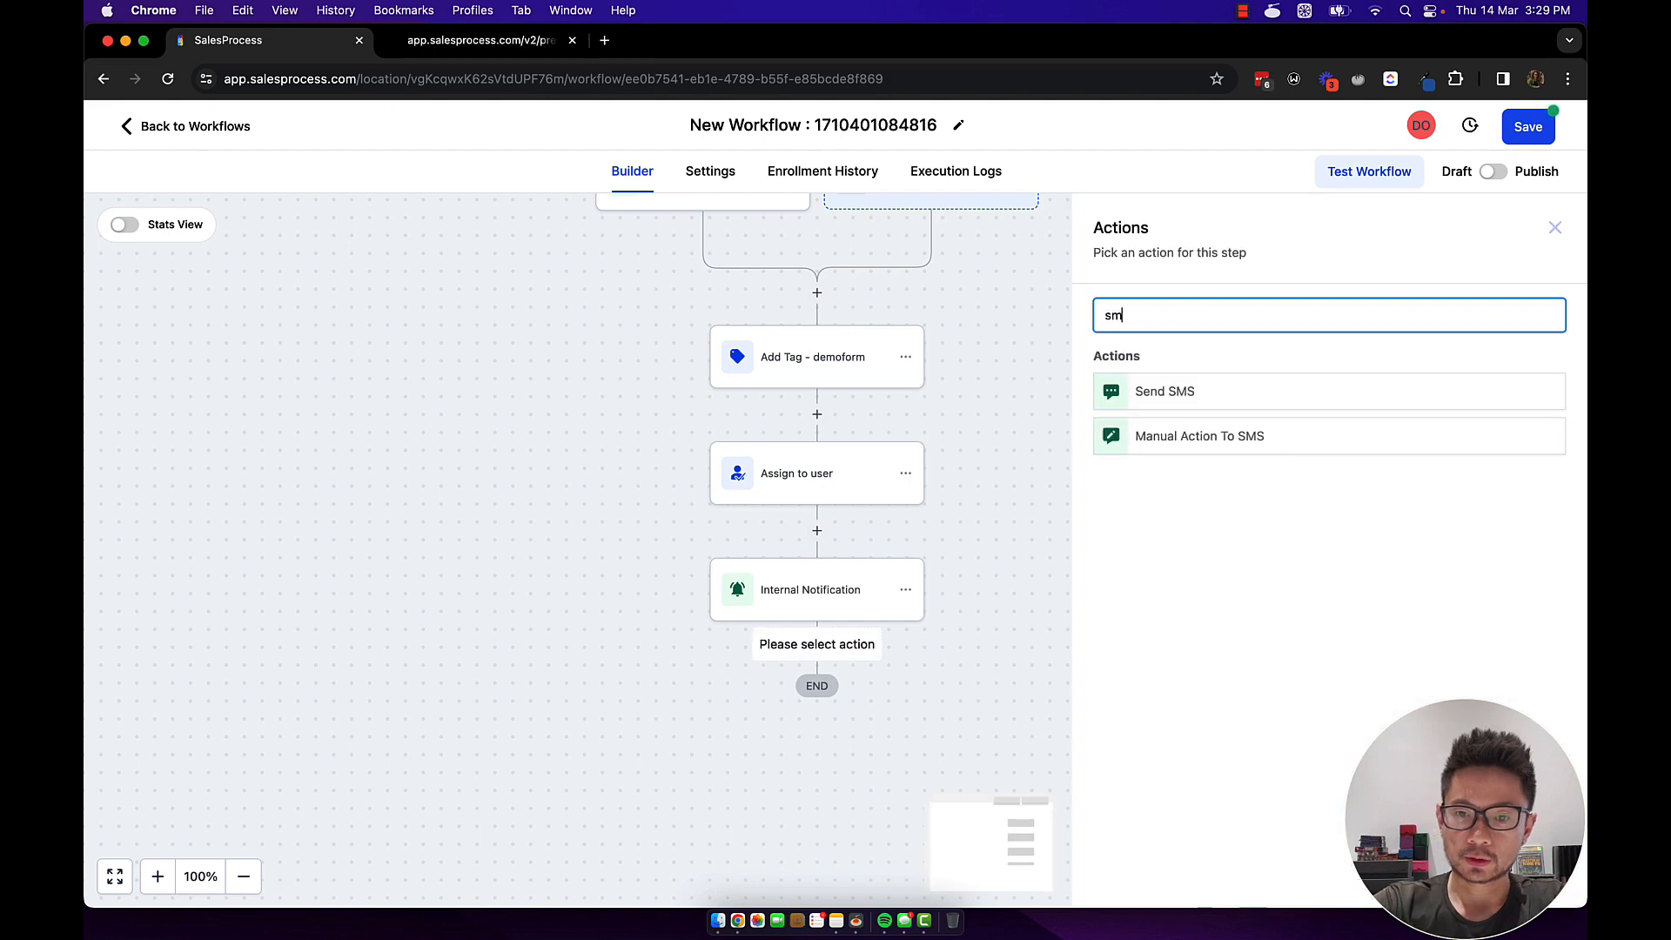
text(s)
click(1194, 402)
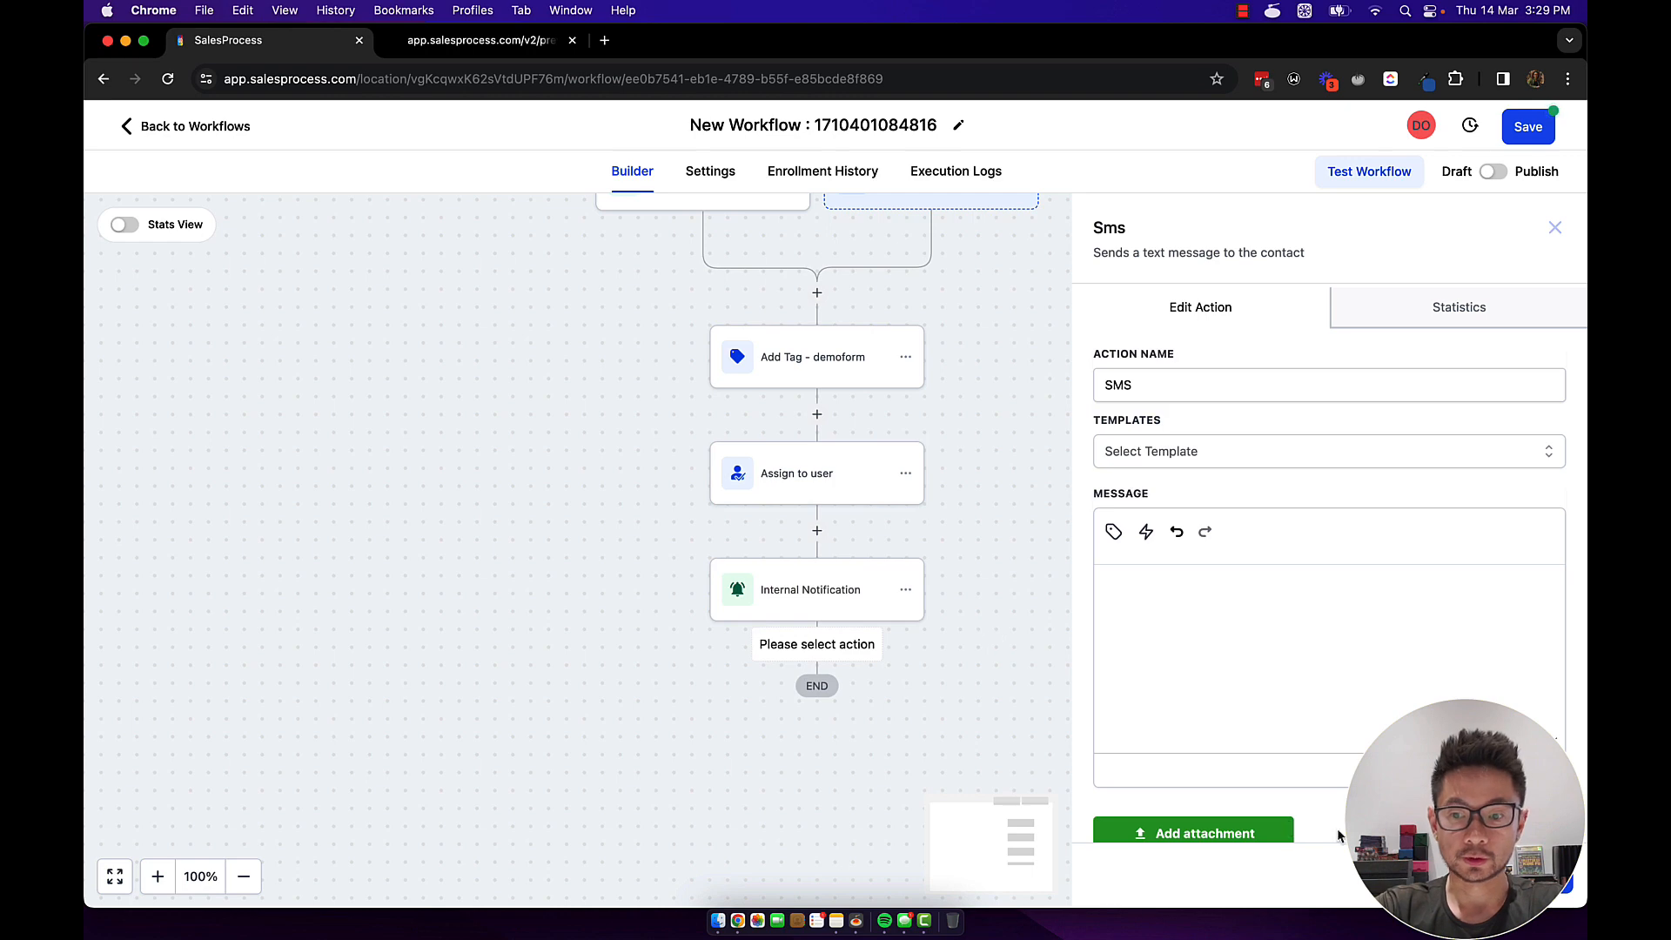
click(1425, 875)
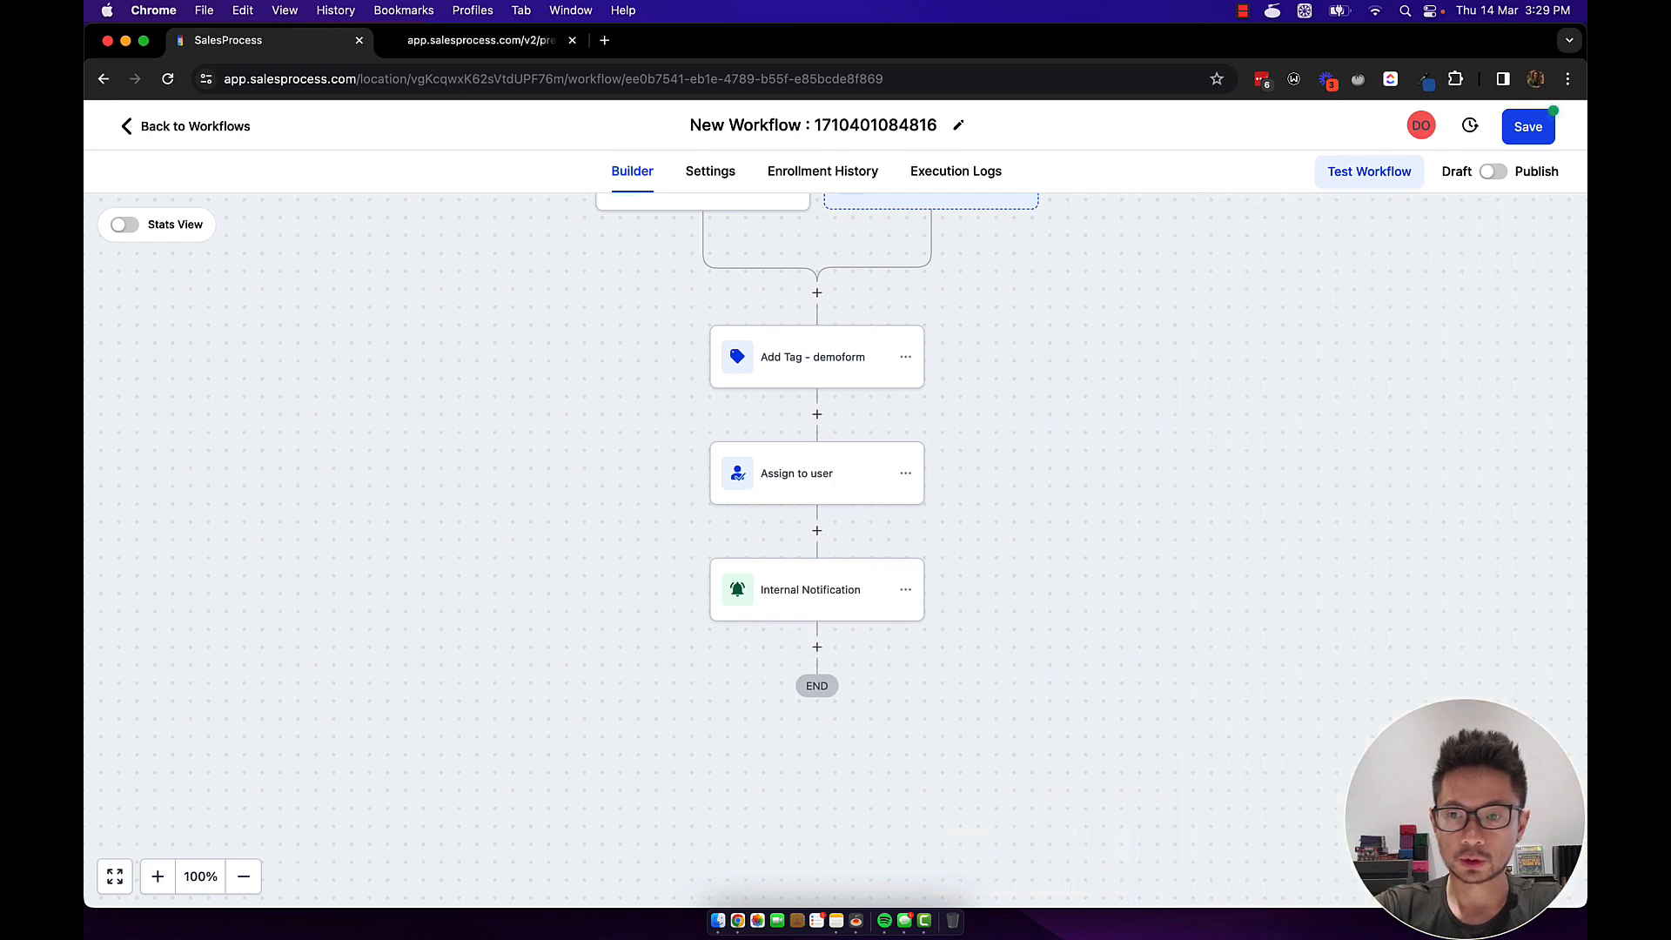
Switch the workflow to Publish, rename it 'demoform workflow', and save.
click(1491, 173)
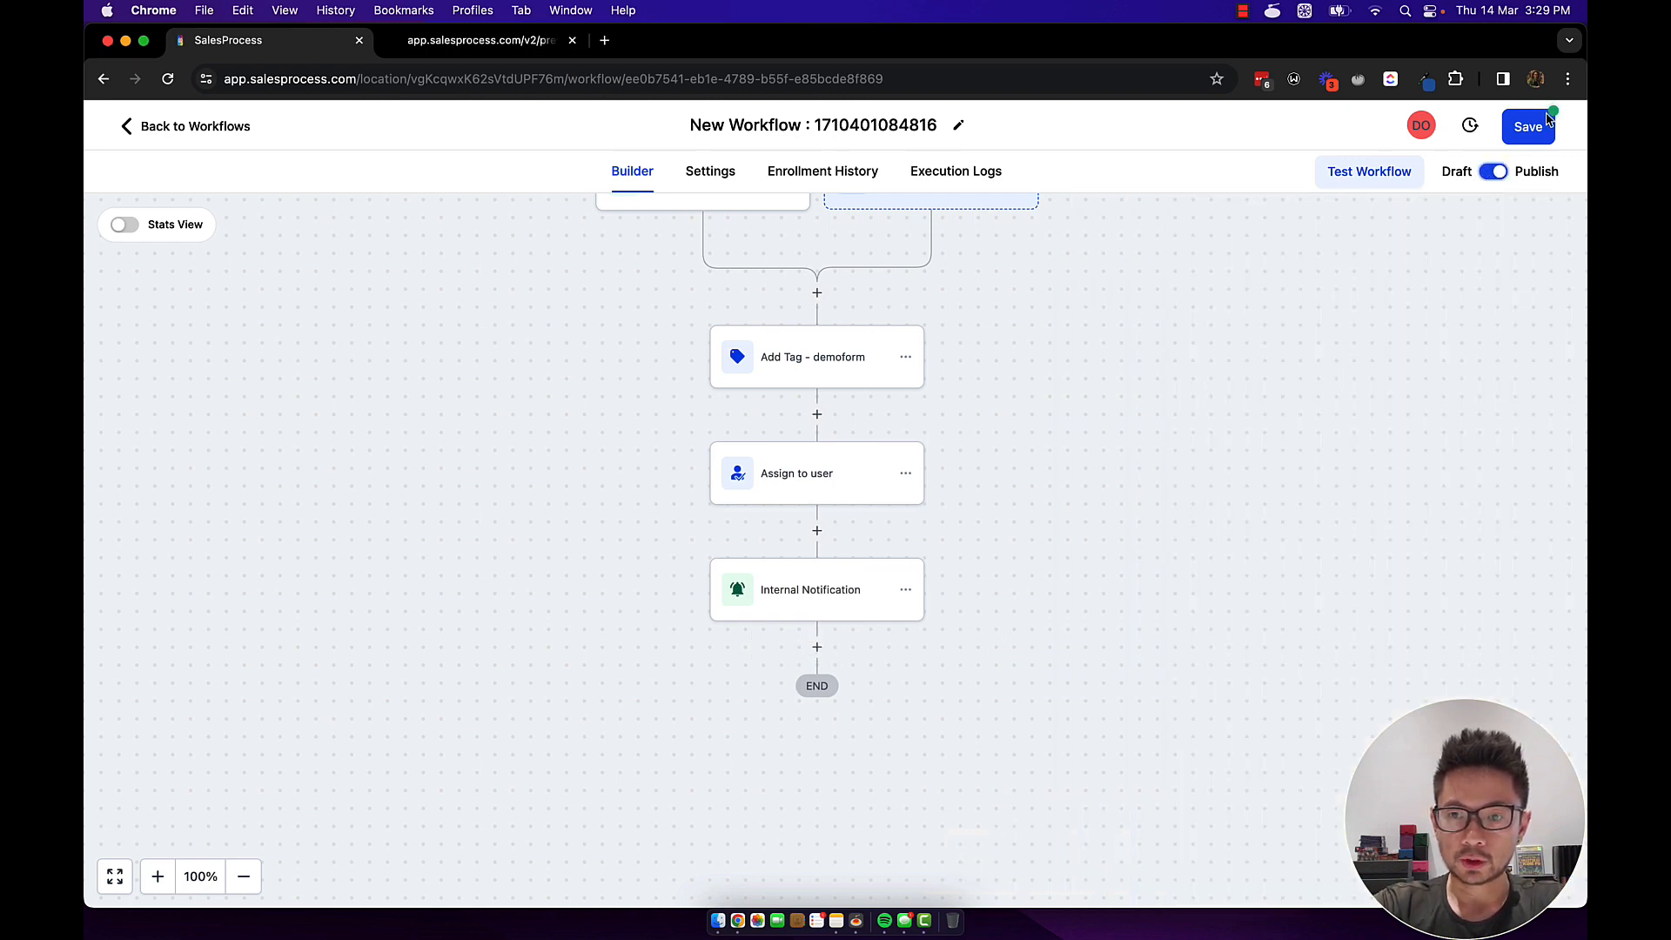
click(756, 128)
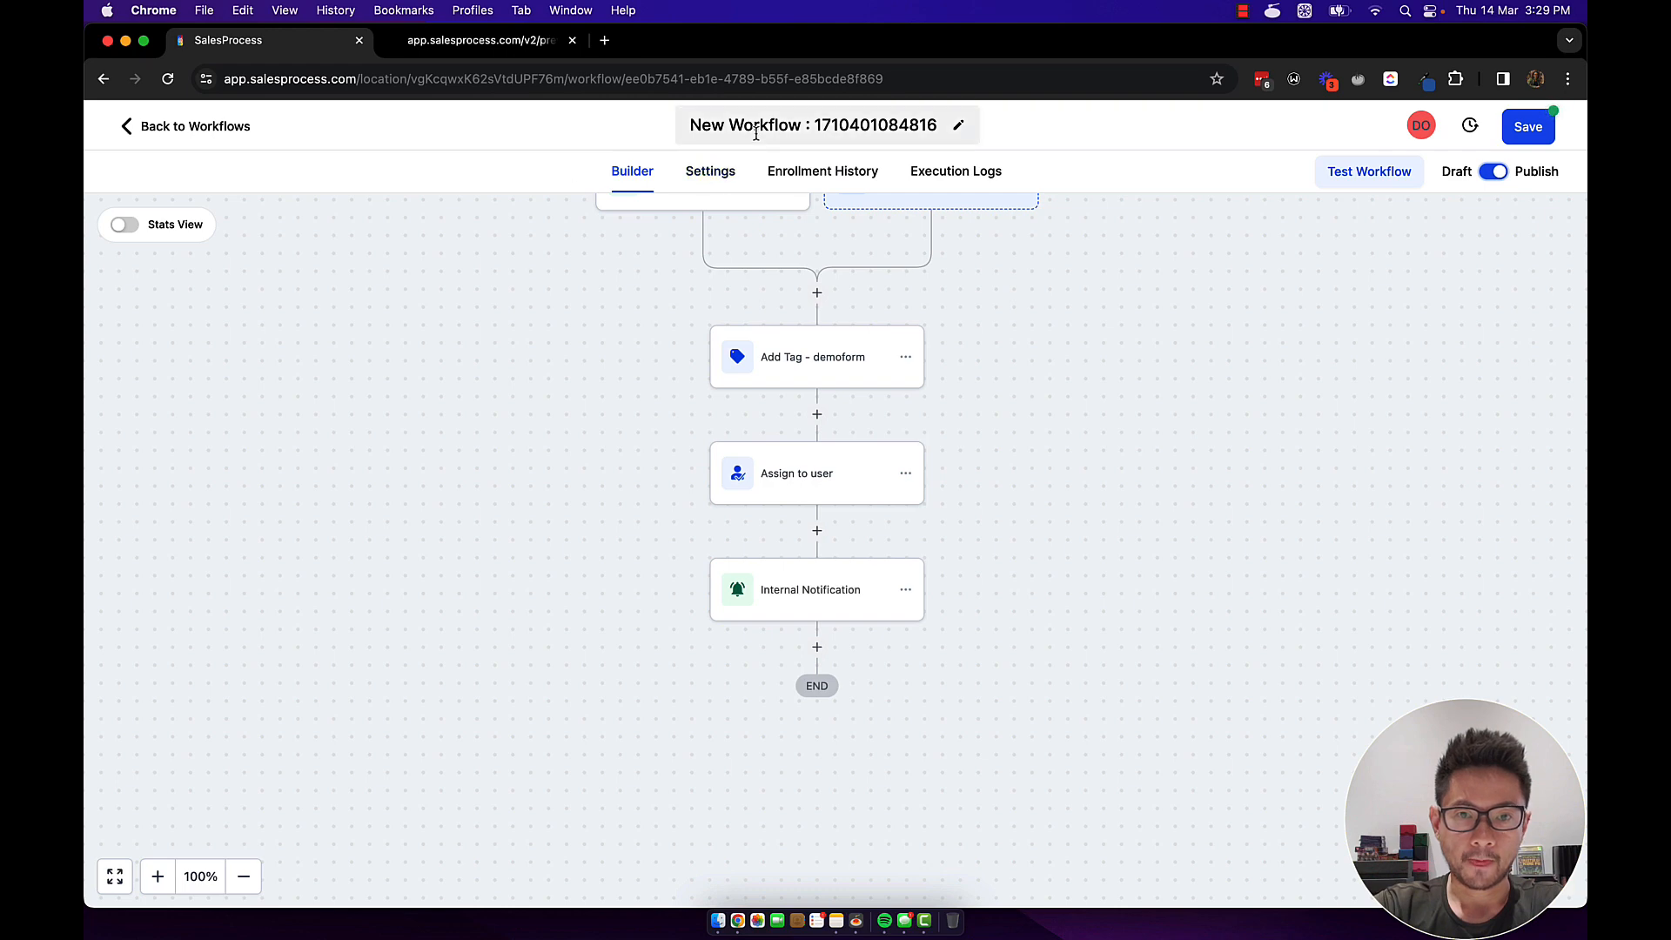
key(super+a)
text(demo)
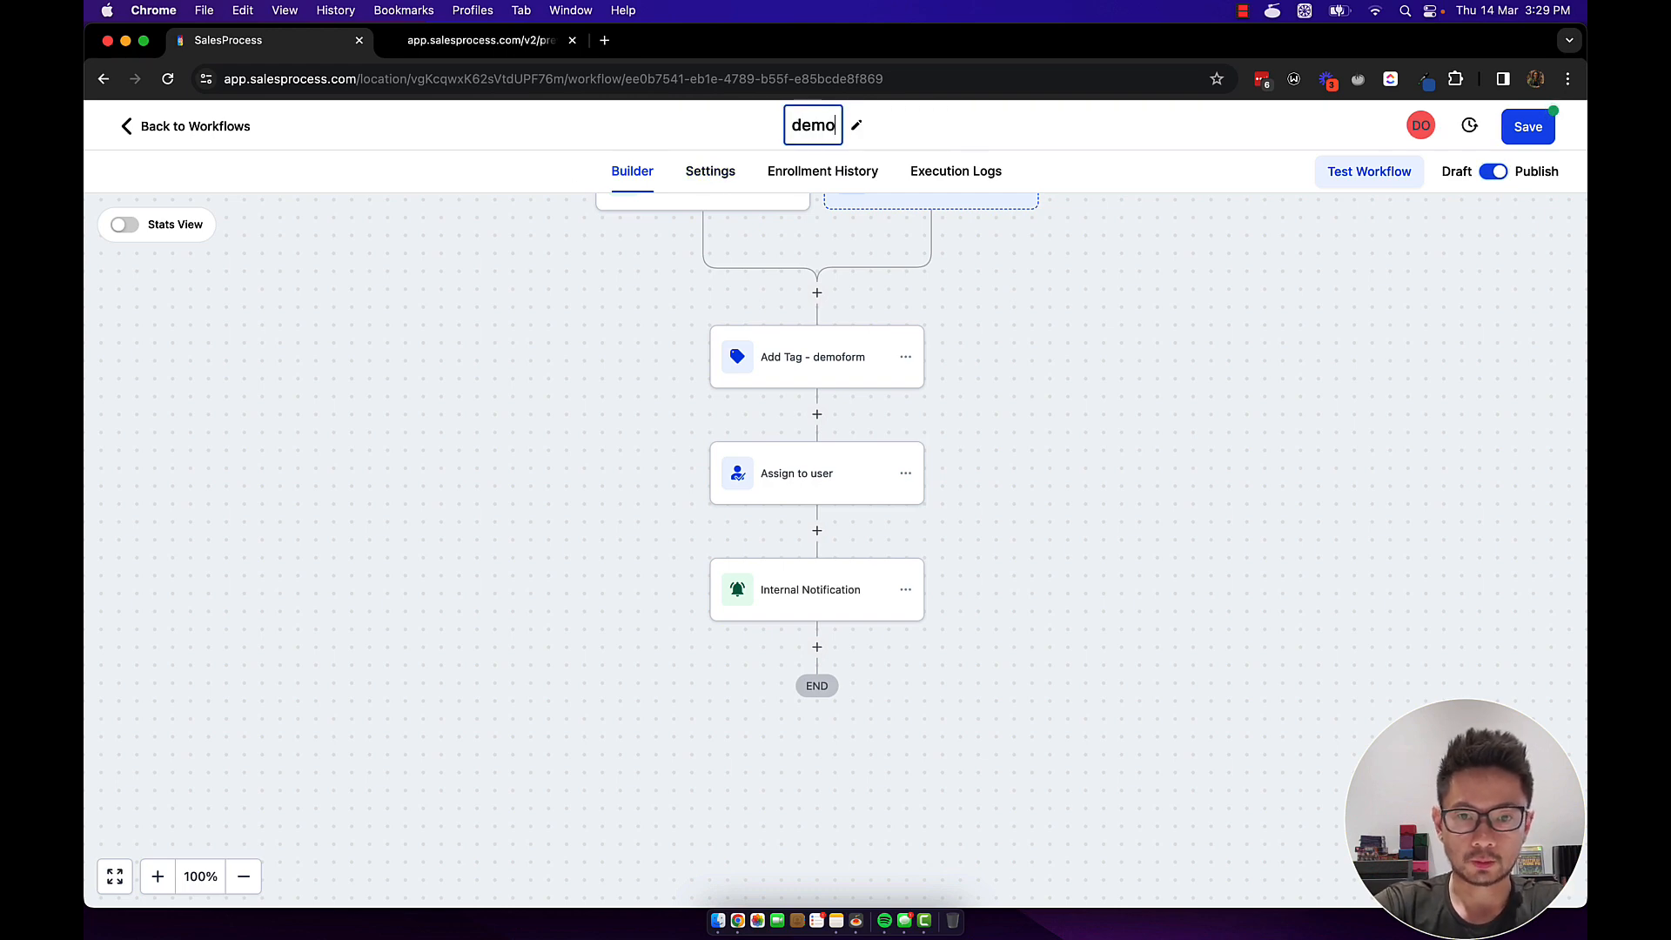
text(form workflow)
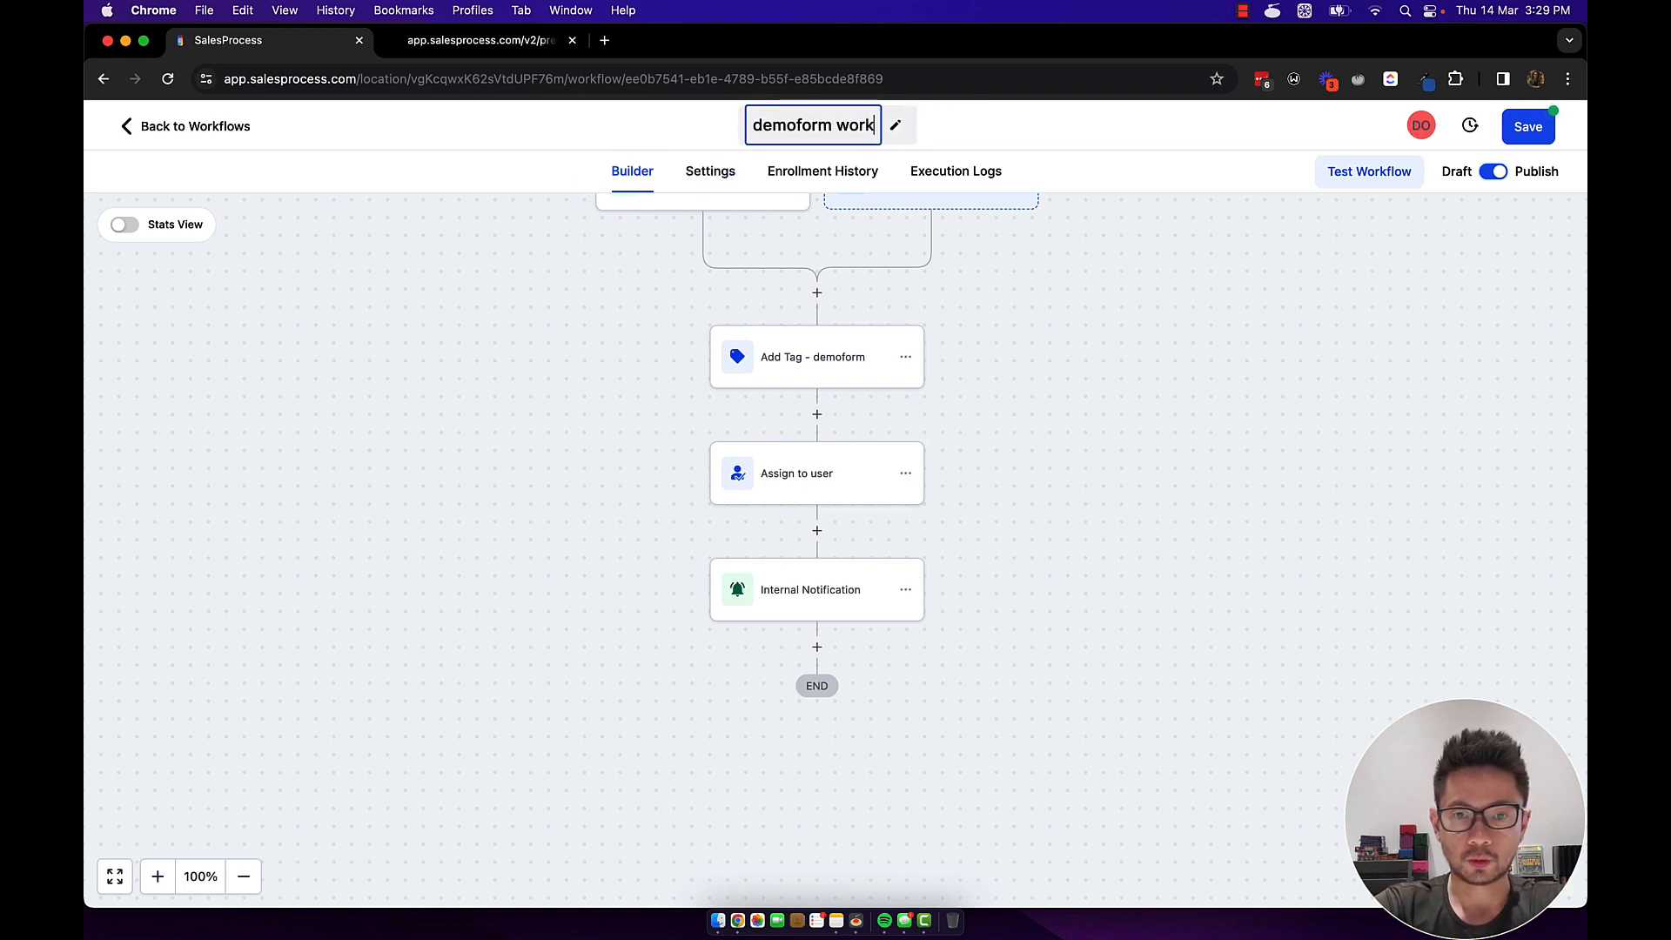
click(1058, 309)
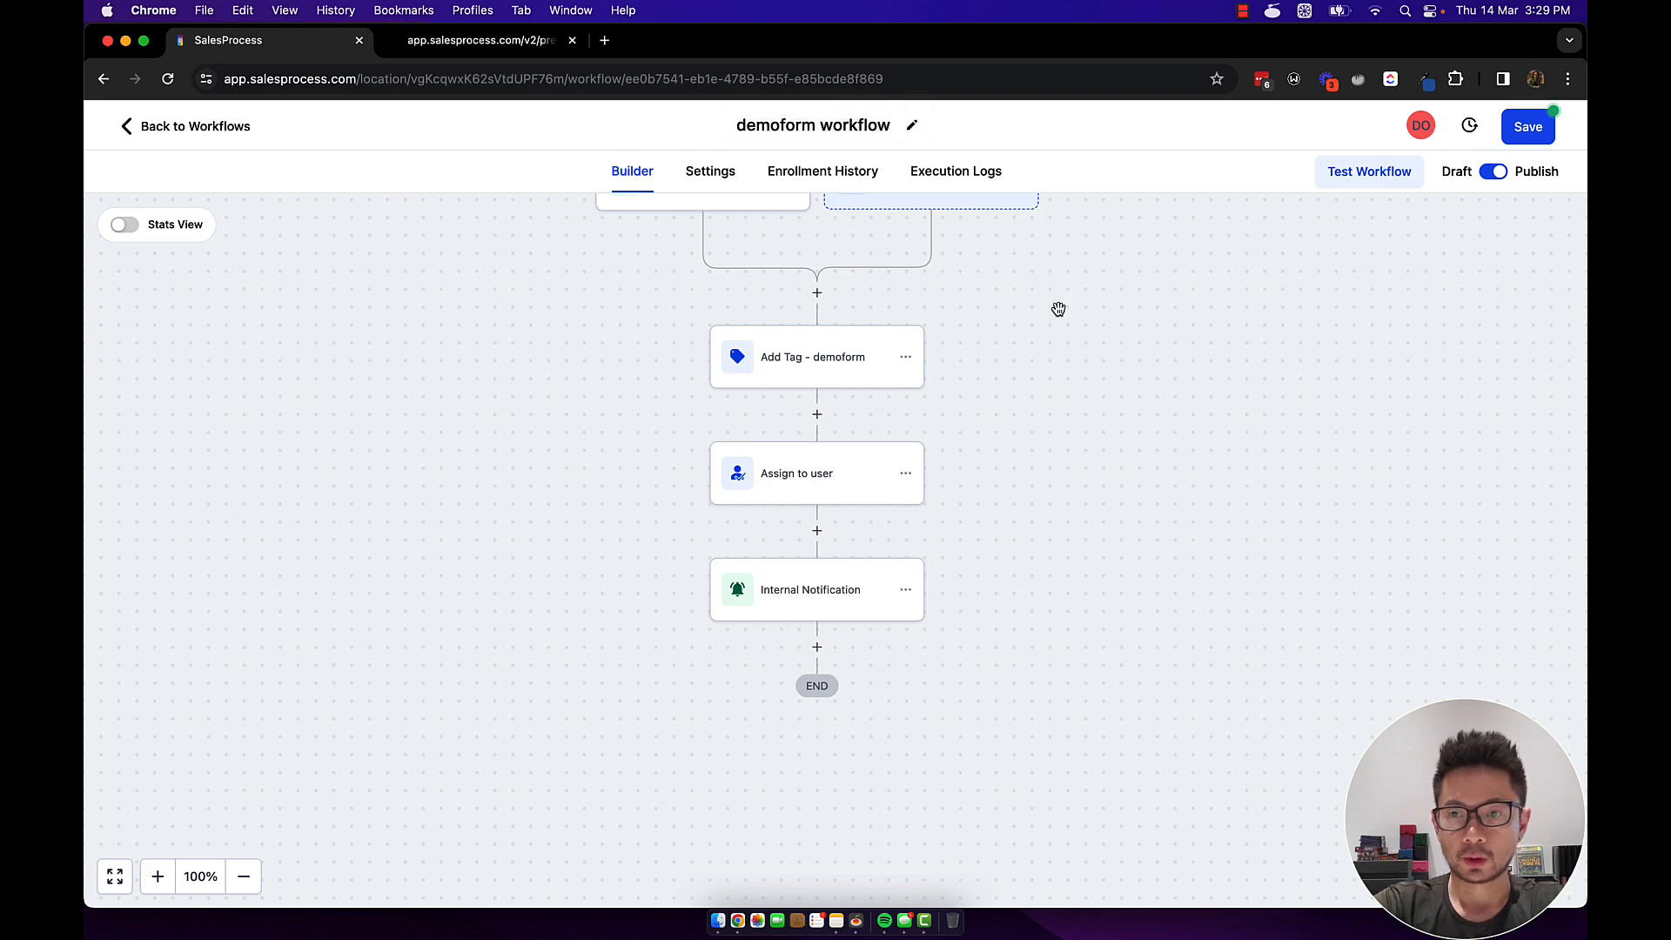
click(1532, 128)
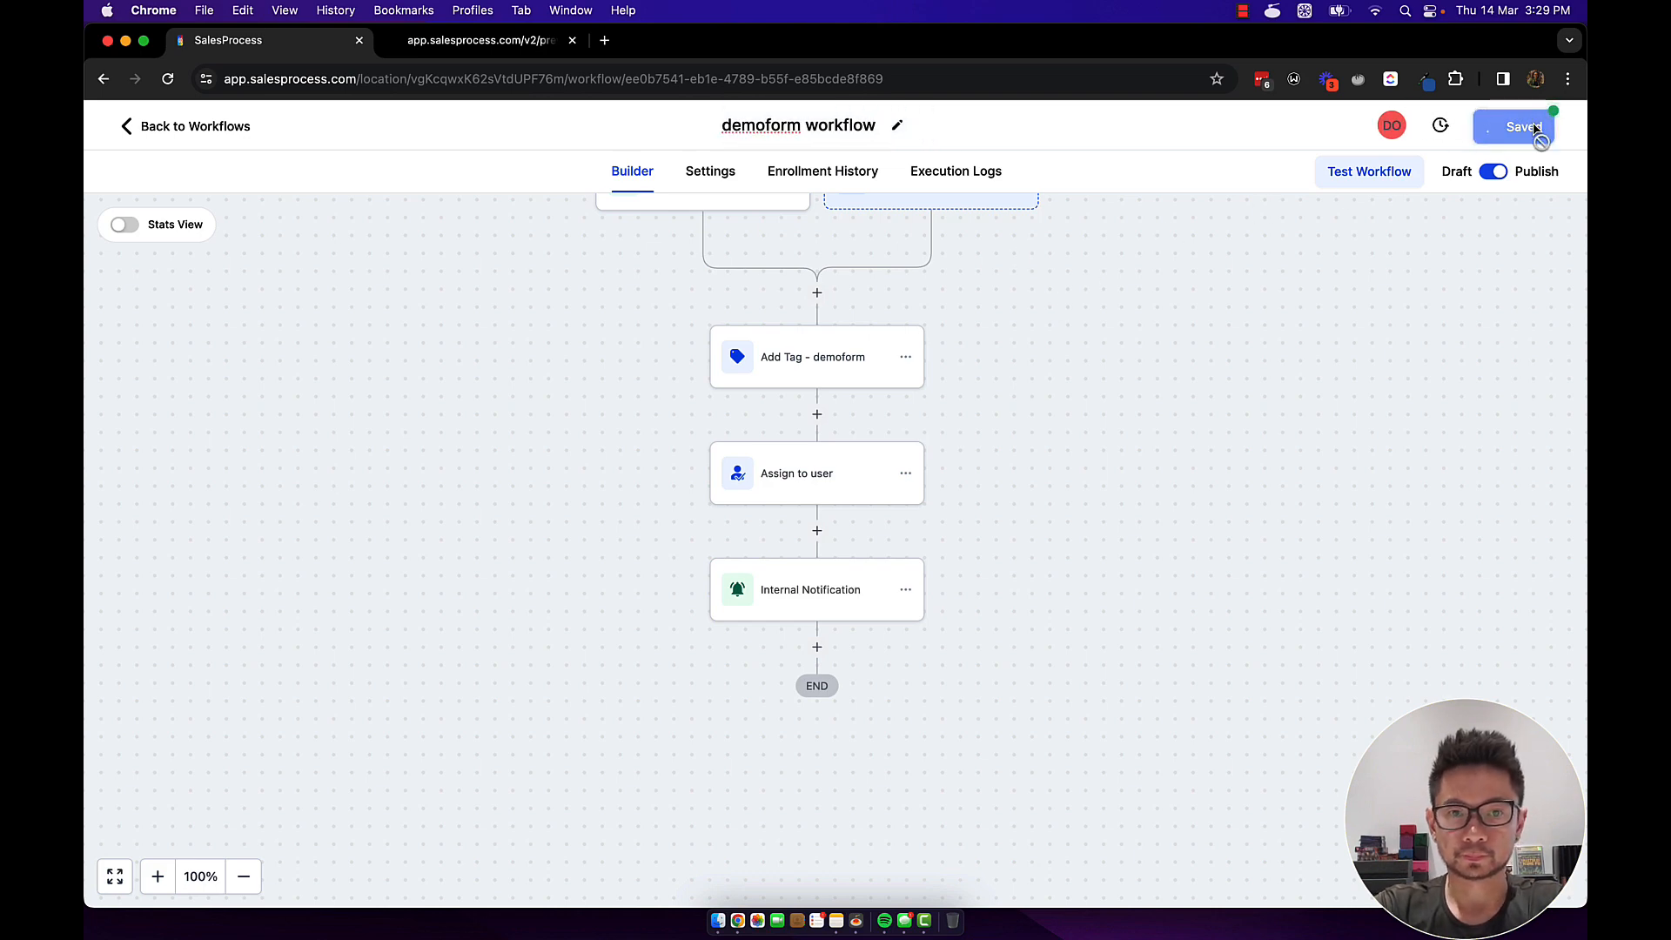